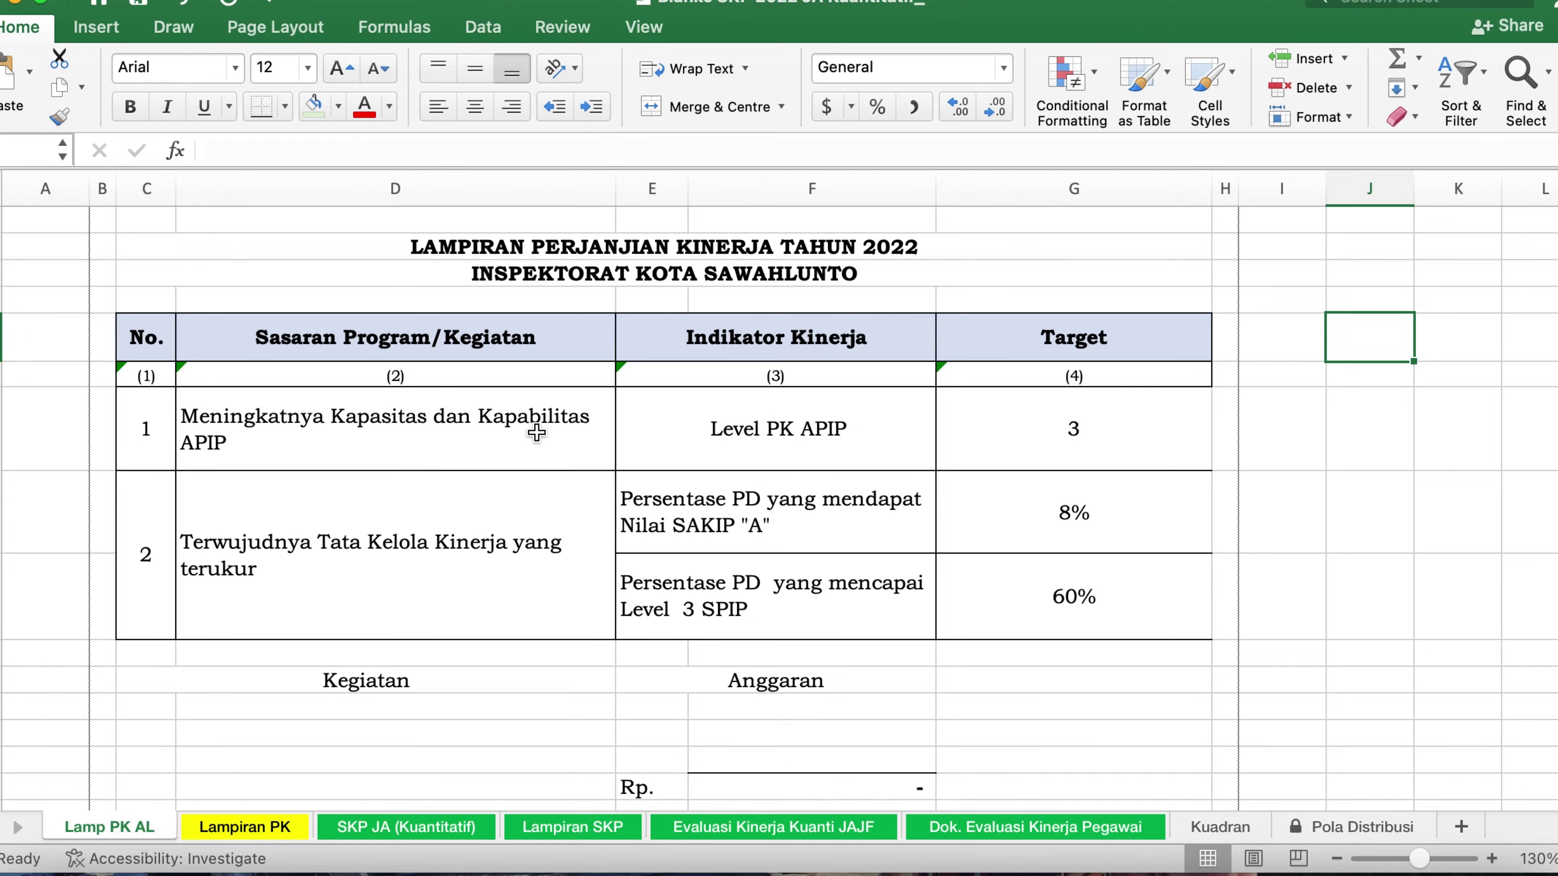
Copy the objective "Meningkatnya Kapasitas dan Kapabilitas APIP" from the Lamp PK AL sheet into cell B16 of the SKP JA (Kuantitatif) sheet.
key(ctrl+Page_Down)
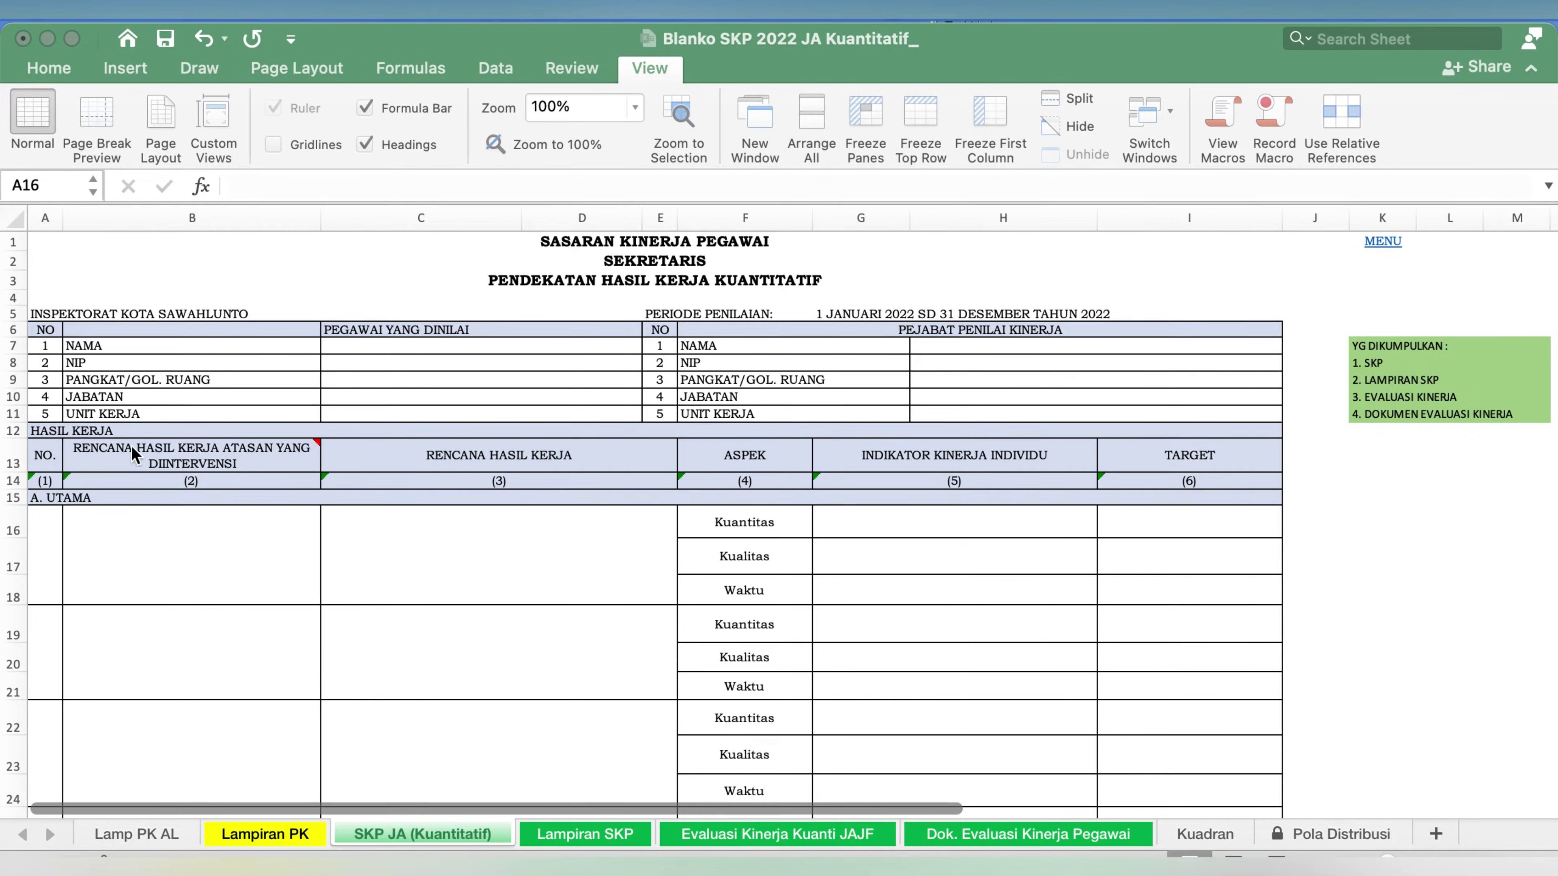
click(73, 439)
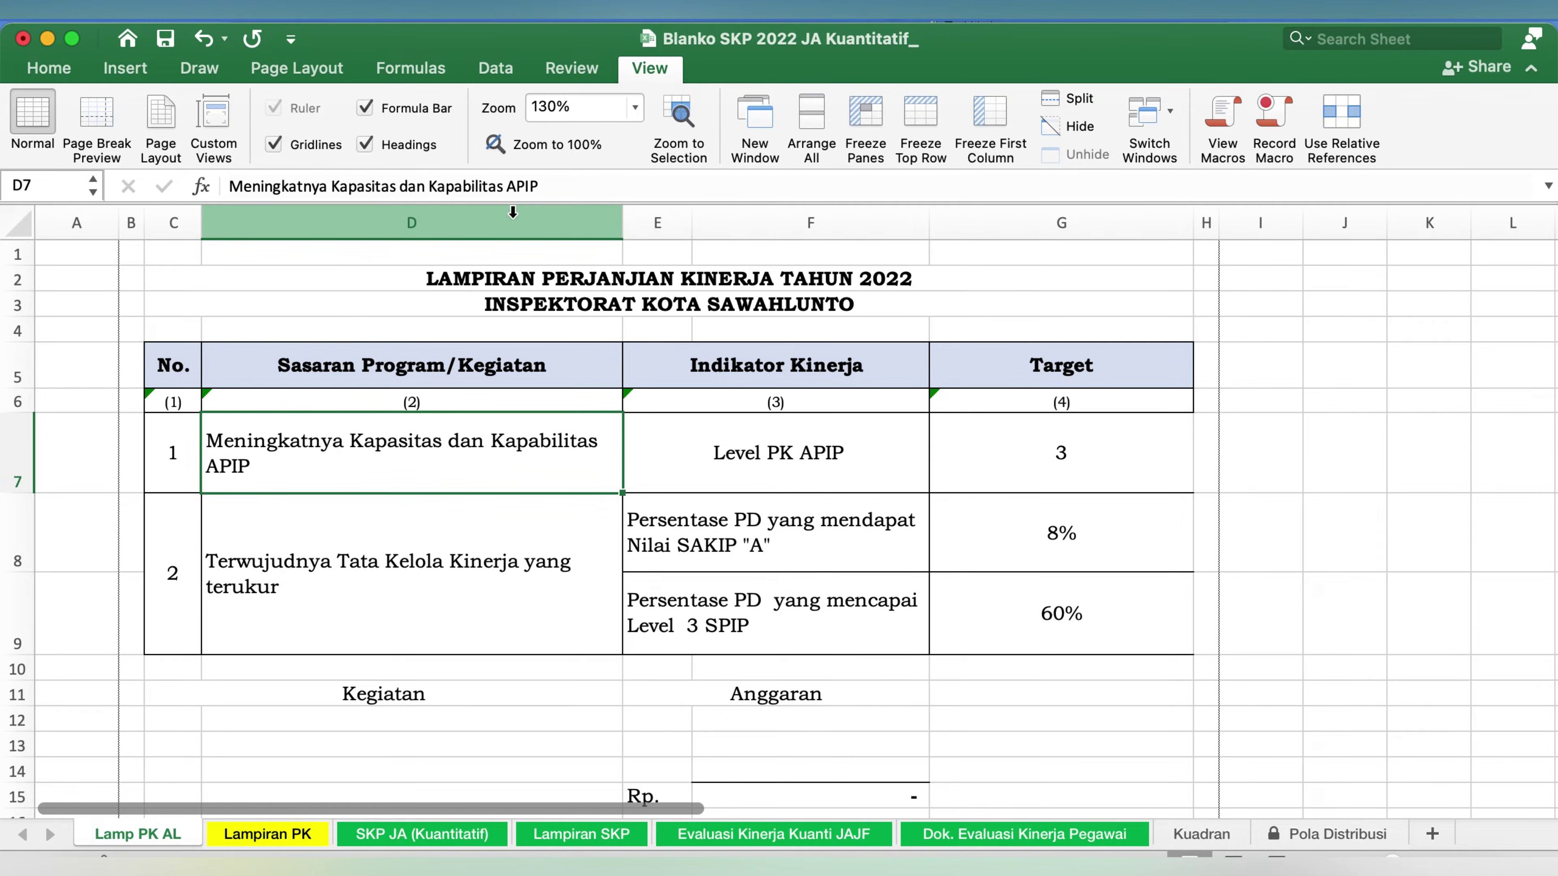
drag(555, 186, 228, 182)
key(super+c)
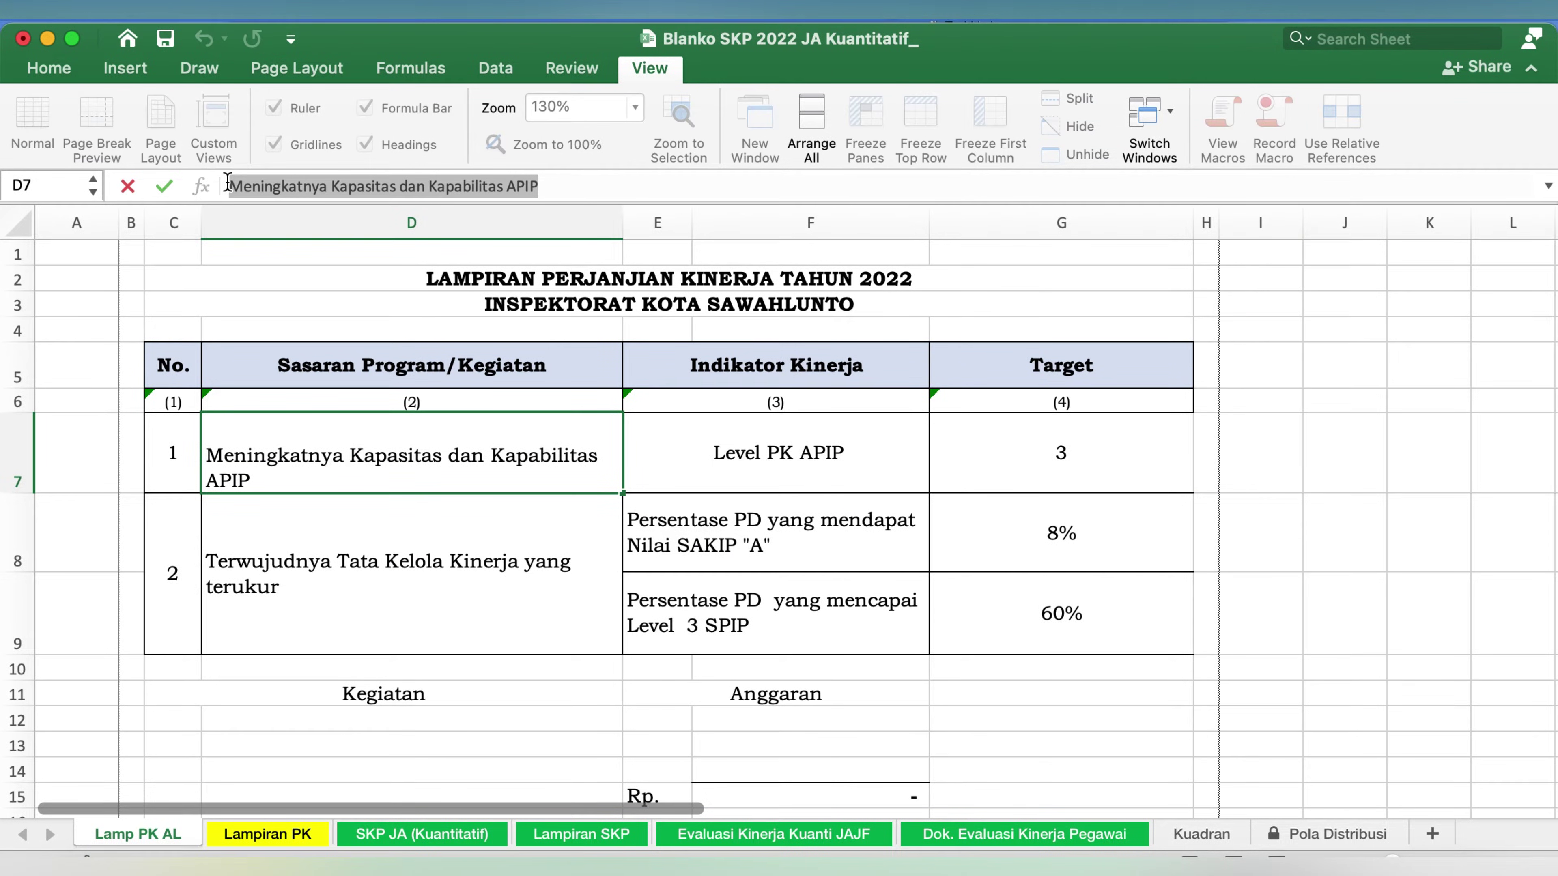
click(461, 836)
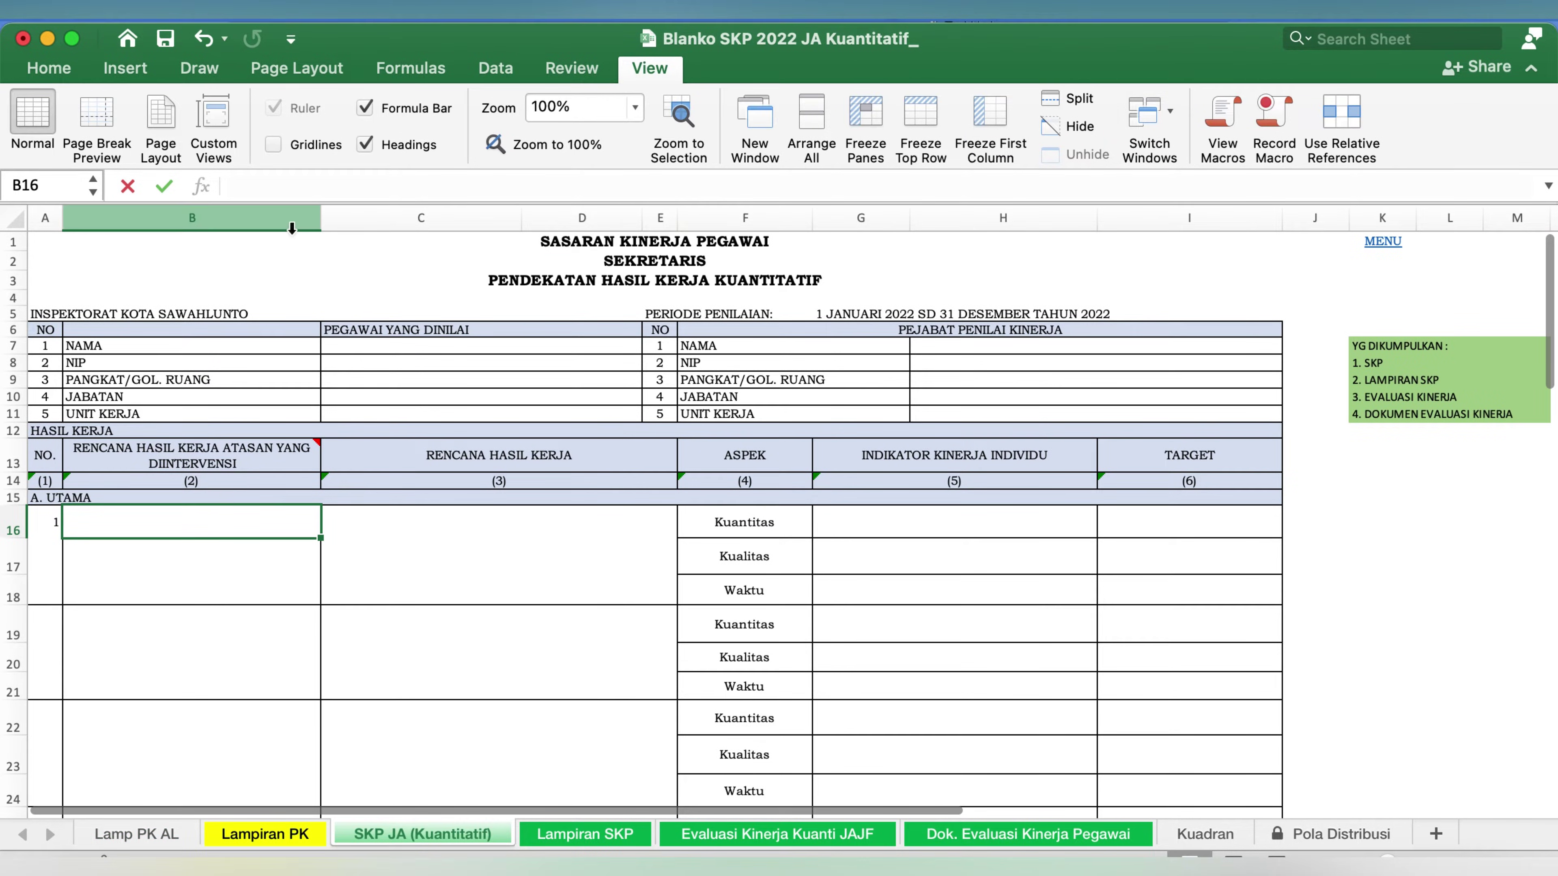
click(298, 189)
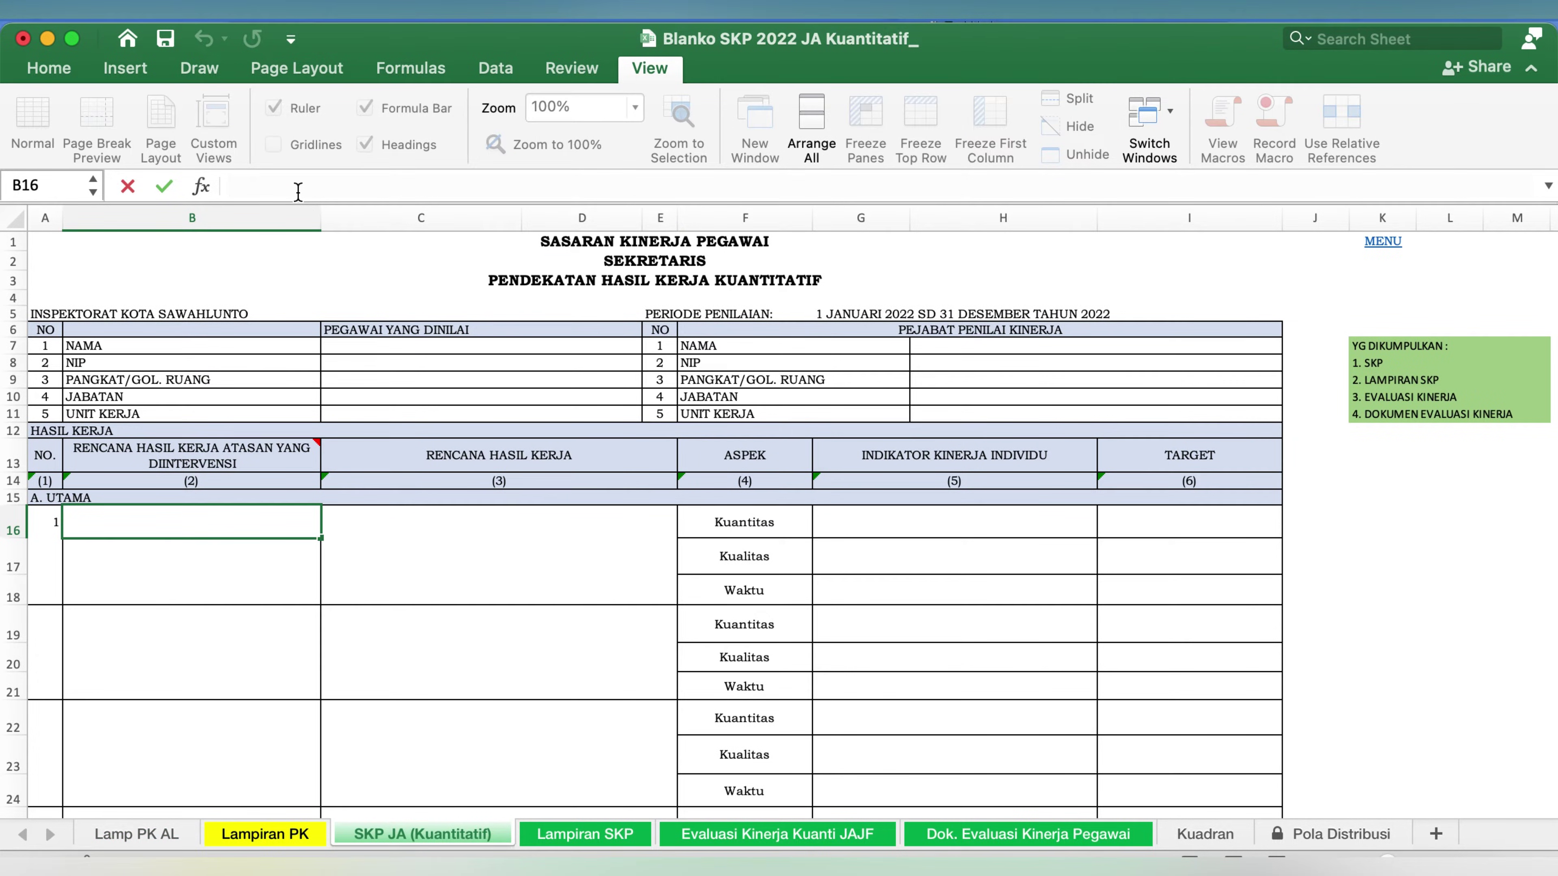
key(super+v)
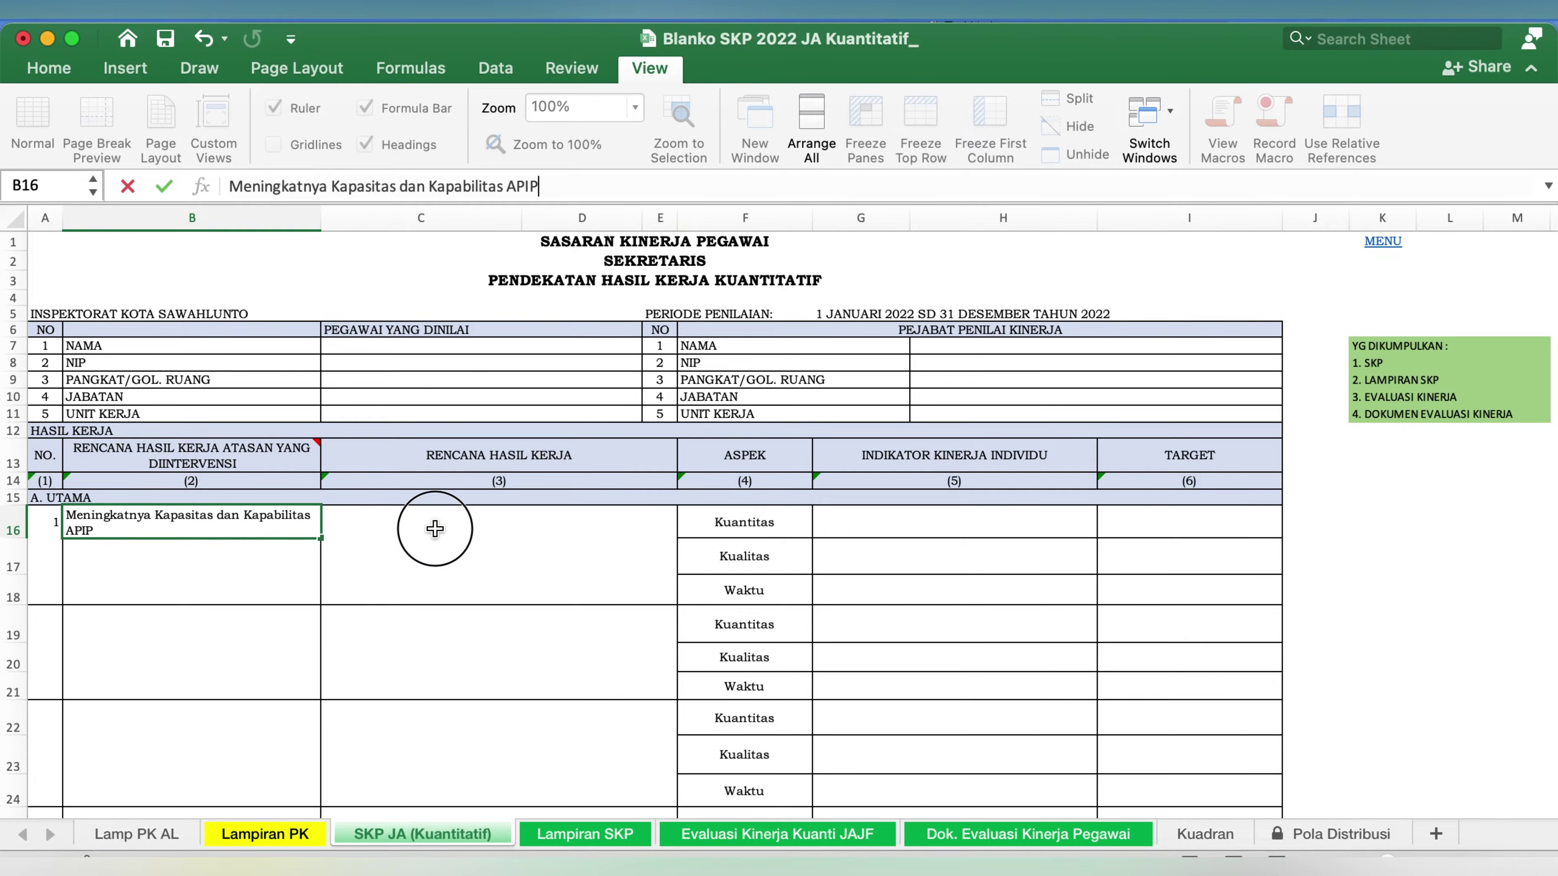
click(435, 529)
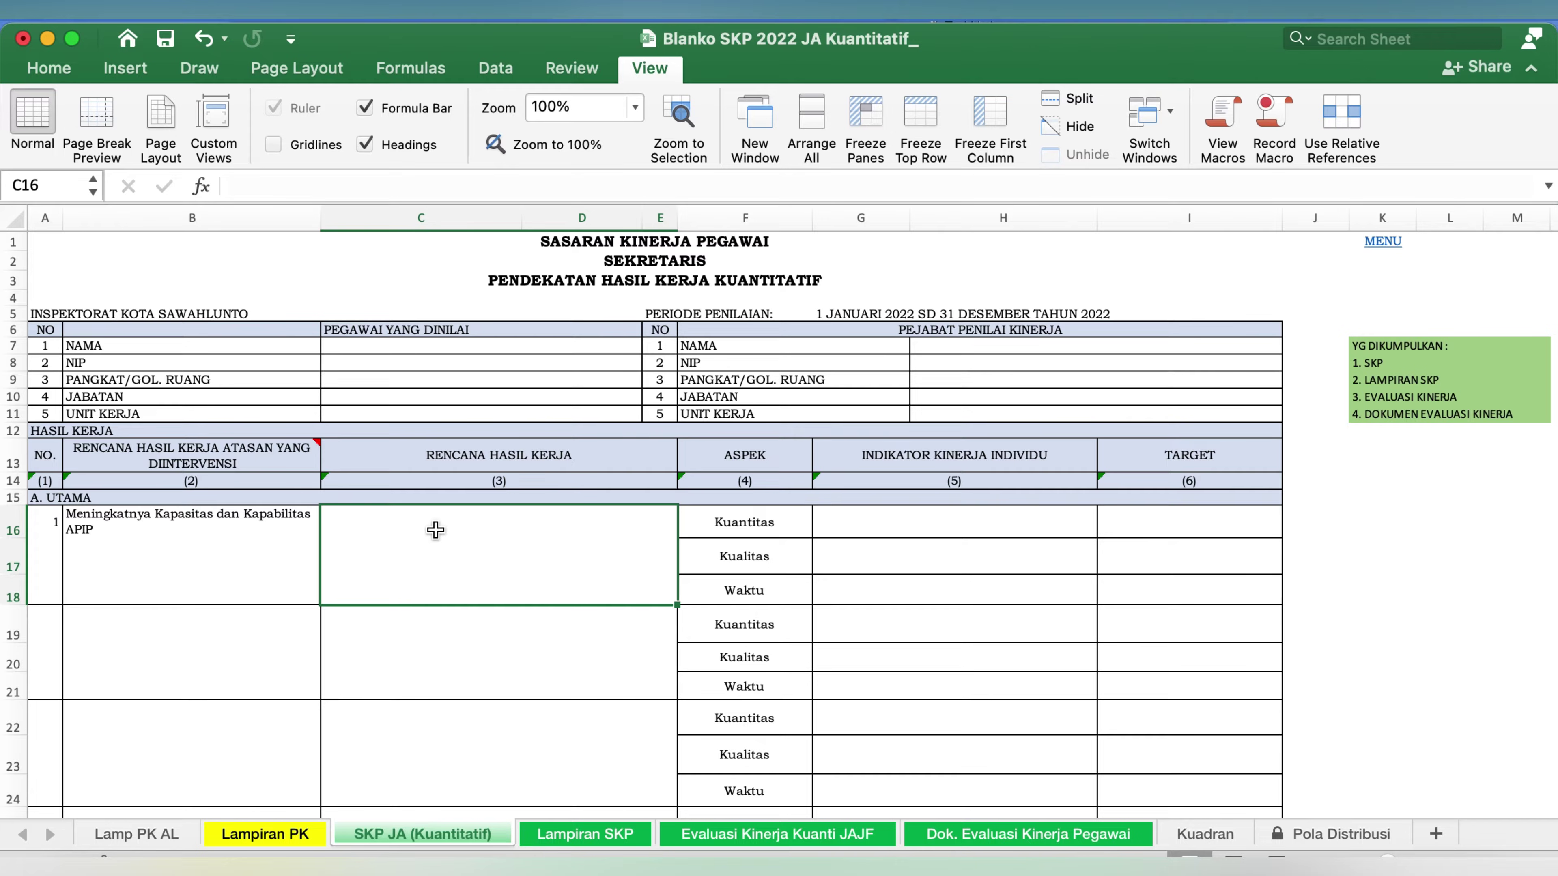
Copy "Meningkatnya dokumen Perencanaan Inspektorat yang selaras dan konsisten" from the Lampiran PK sheet into cell C16 of the SKP JA (Kuantitatif) sheet.
click(265, 833)
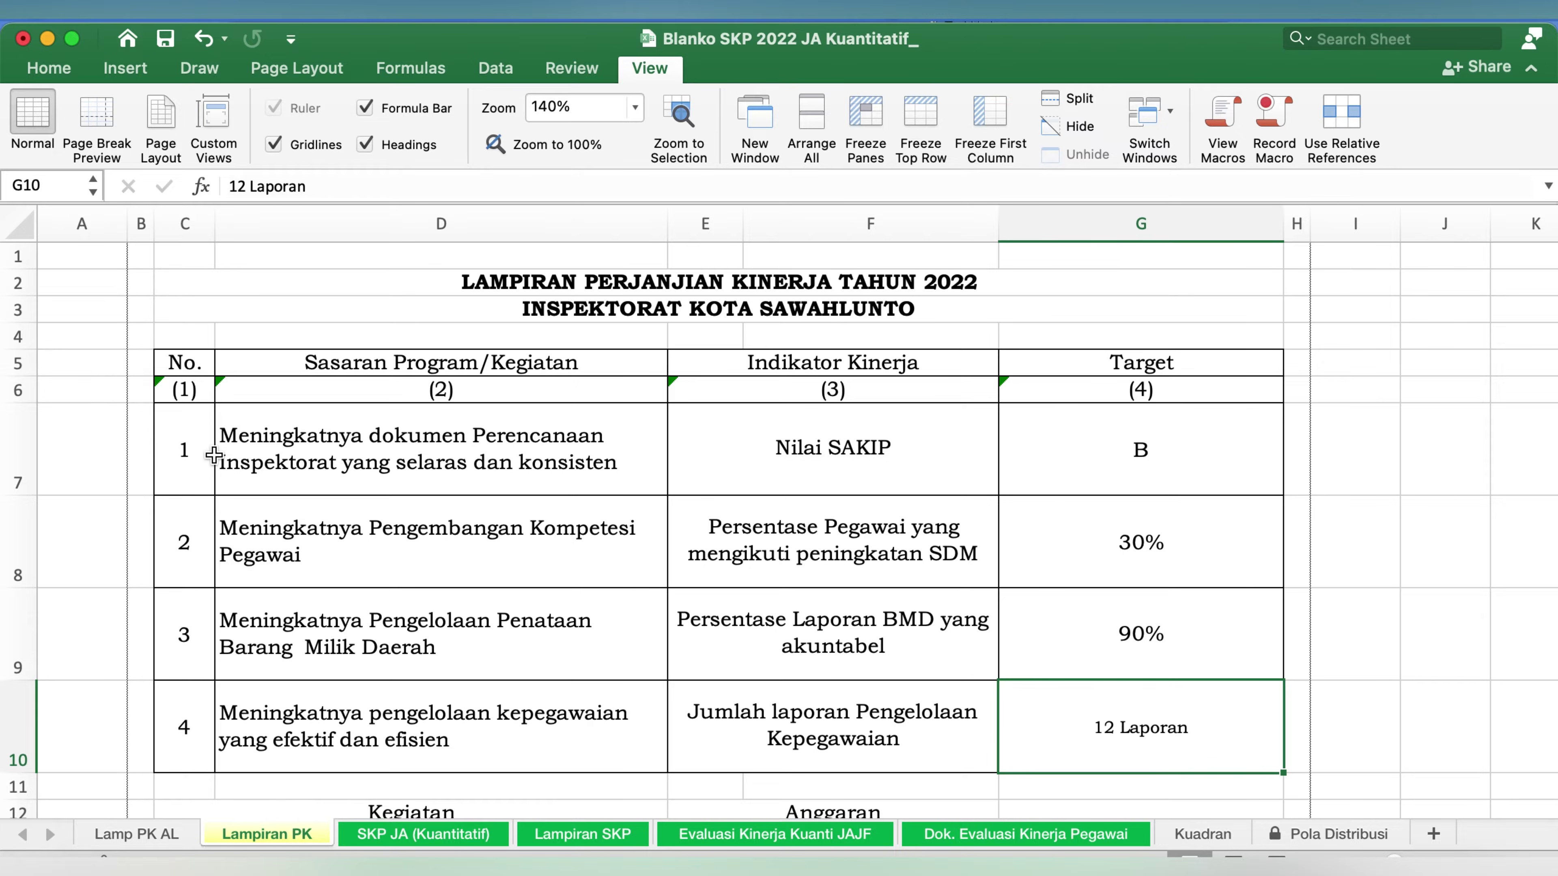
click(249, 417)
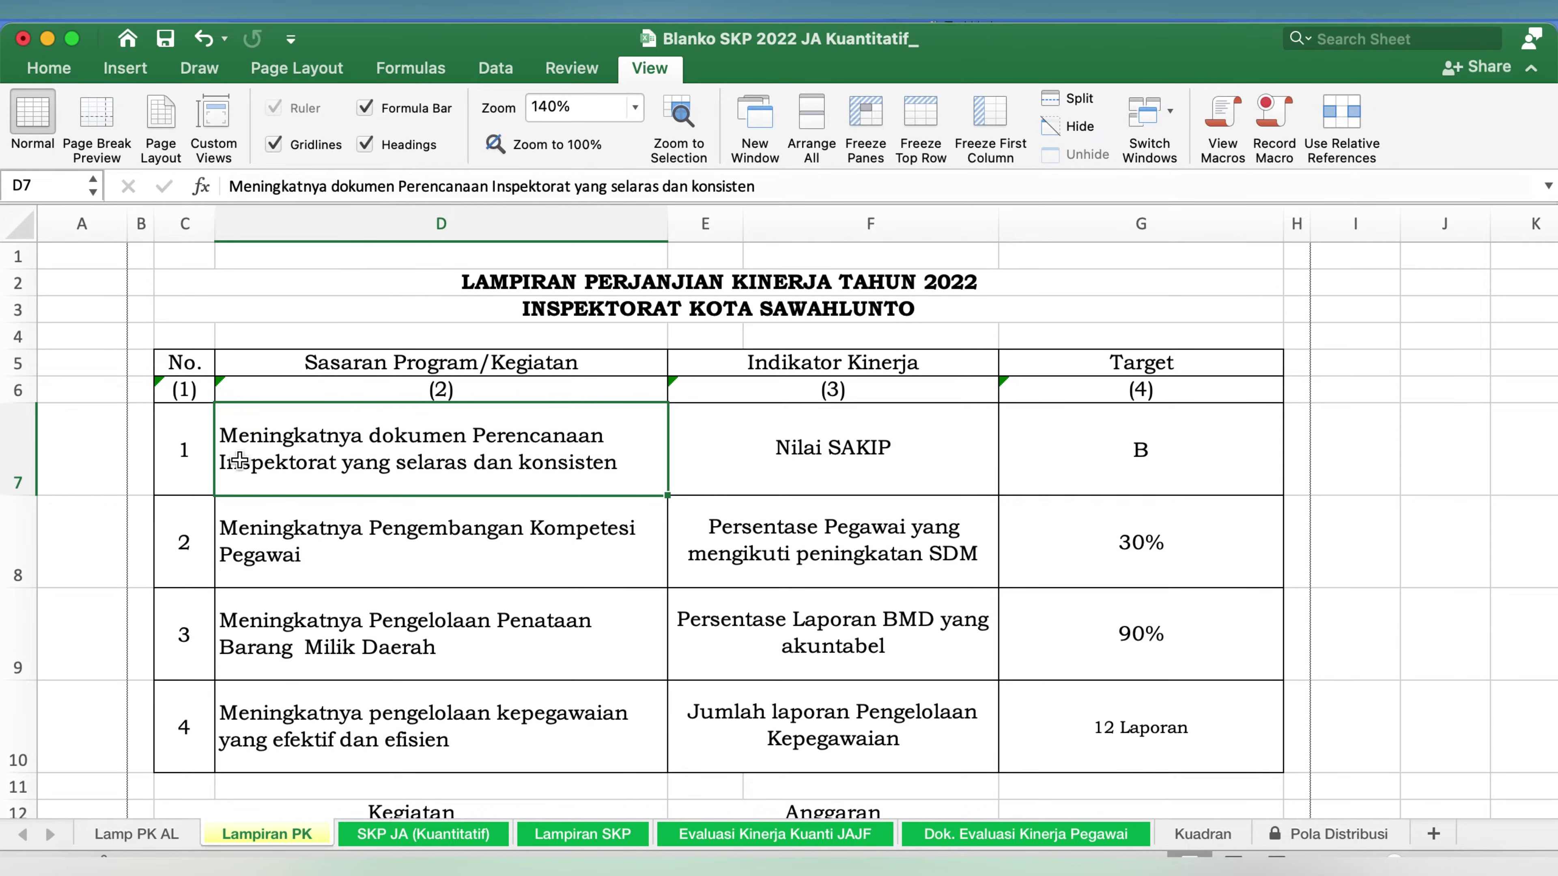
click(154, 839)
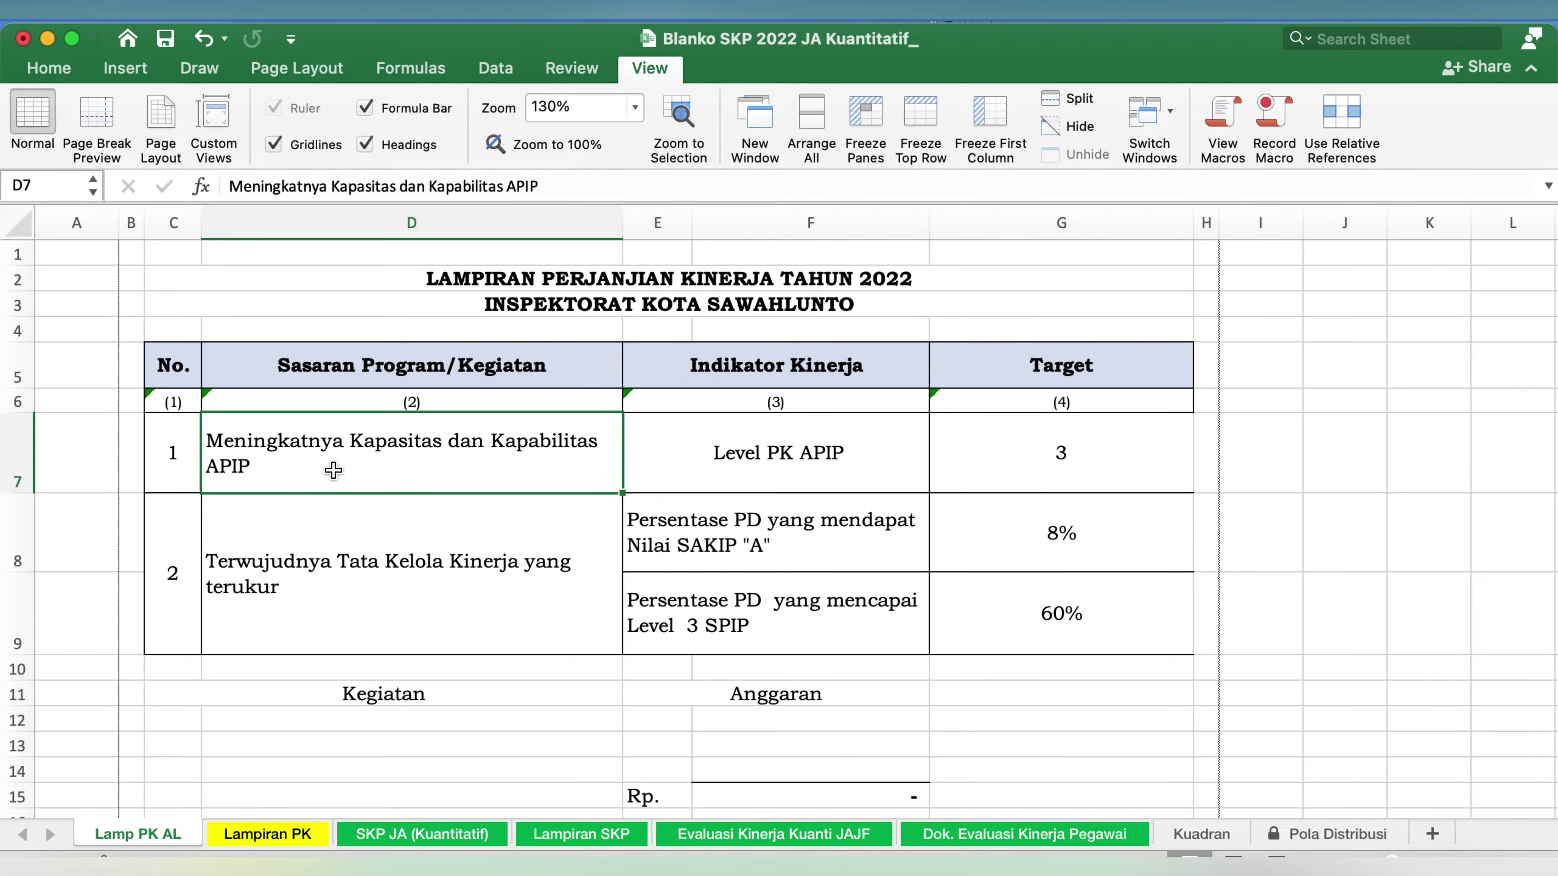
click(278, 837)
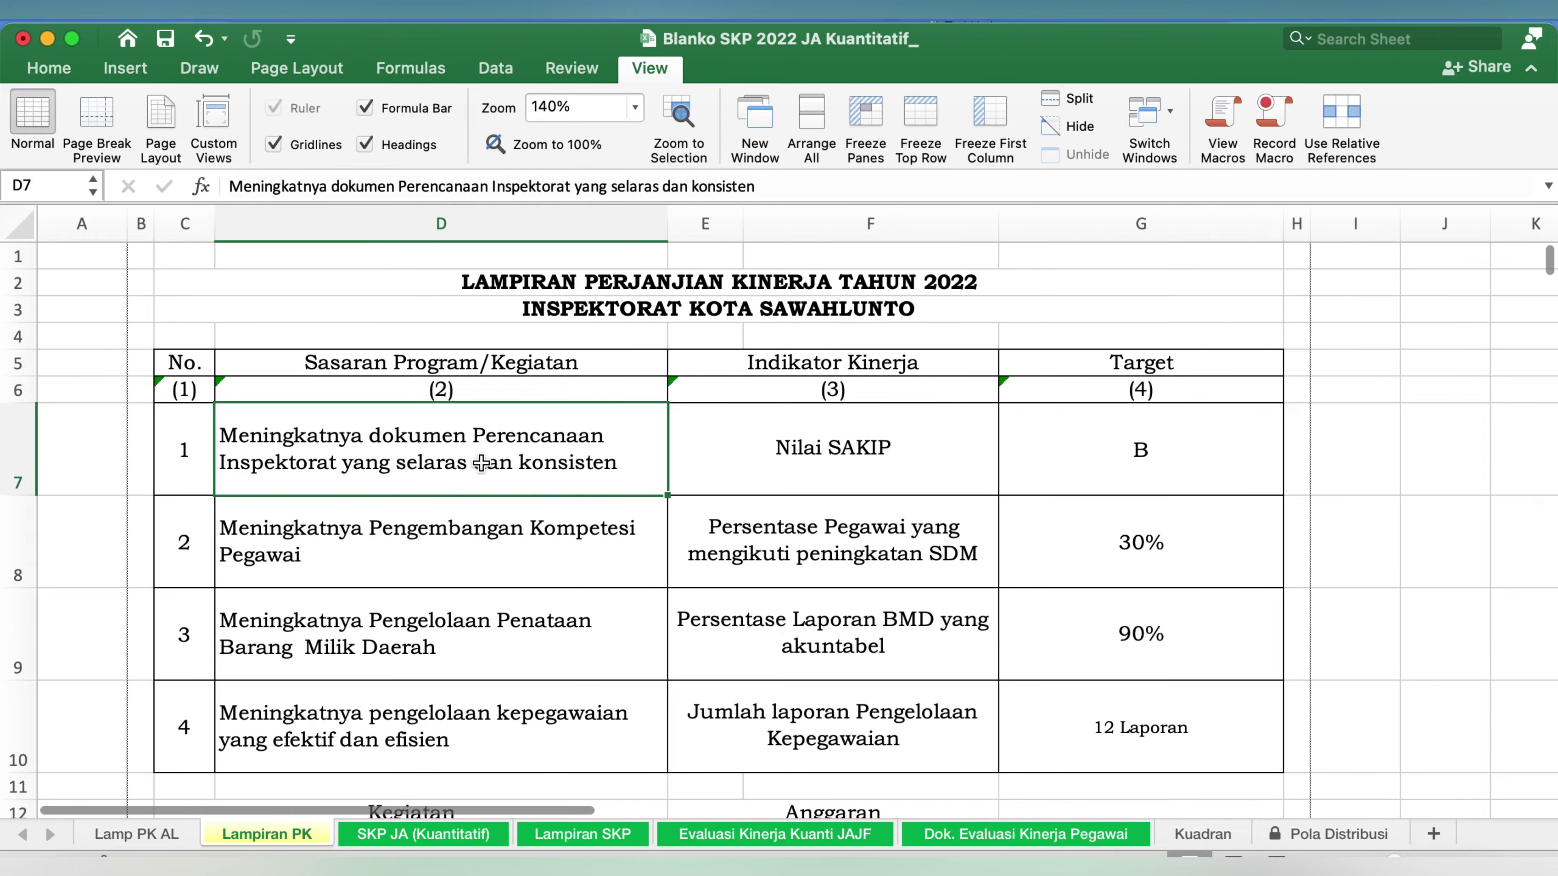
drag(796, 186, 215, 202)
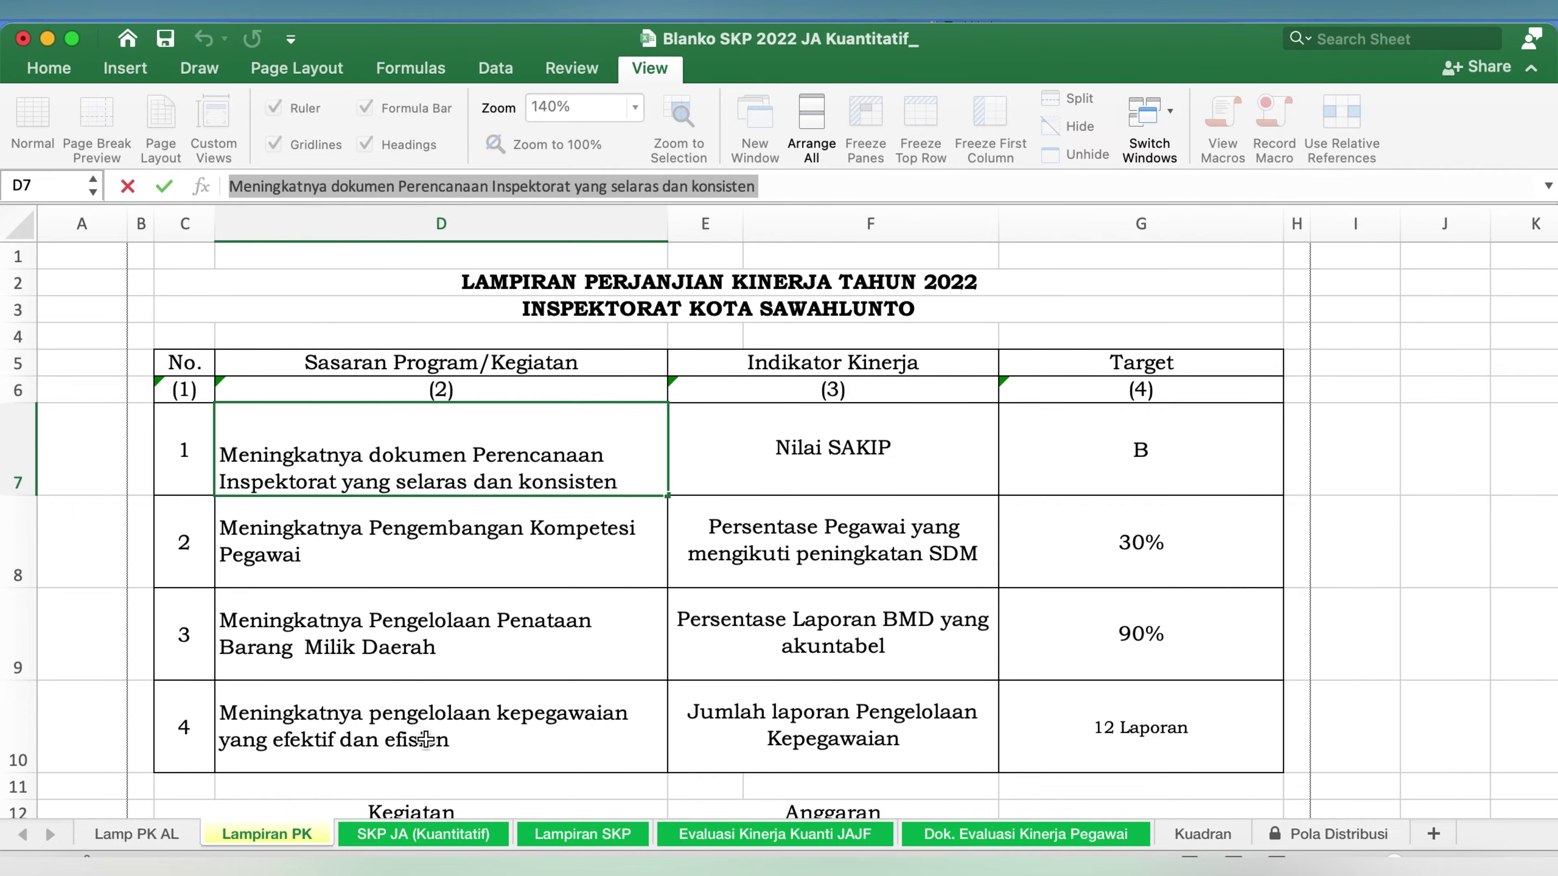
click(444, 835)
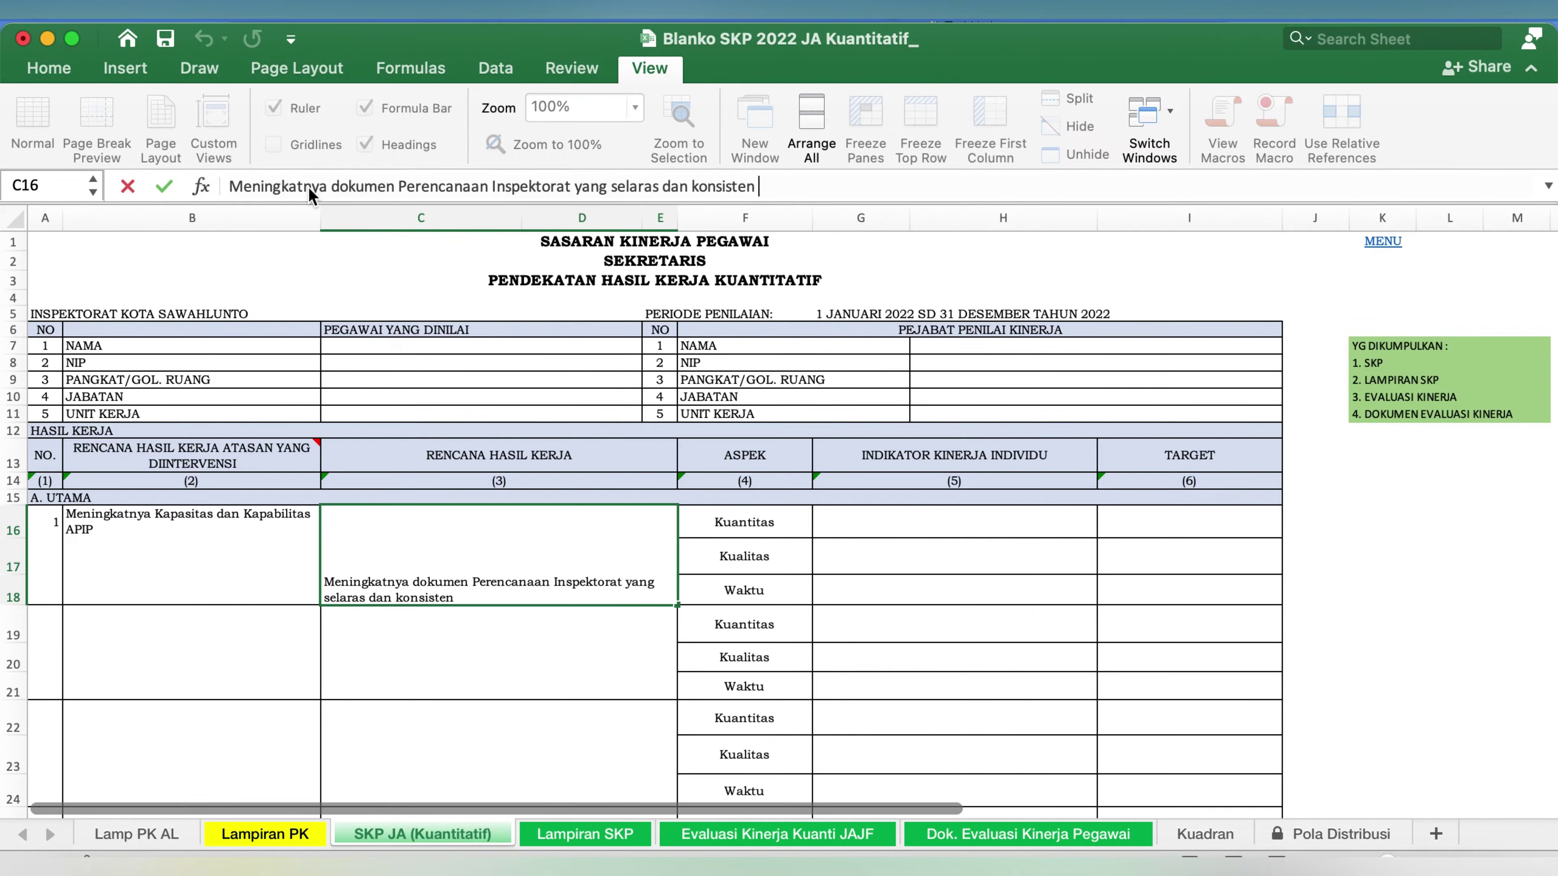
click(531, 658)
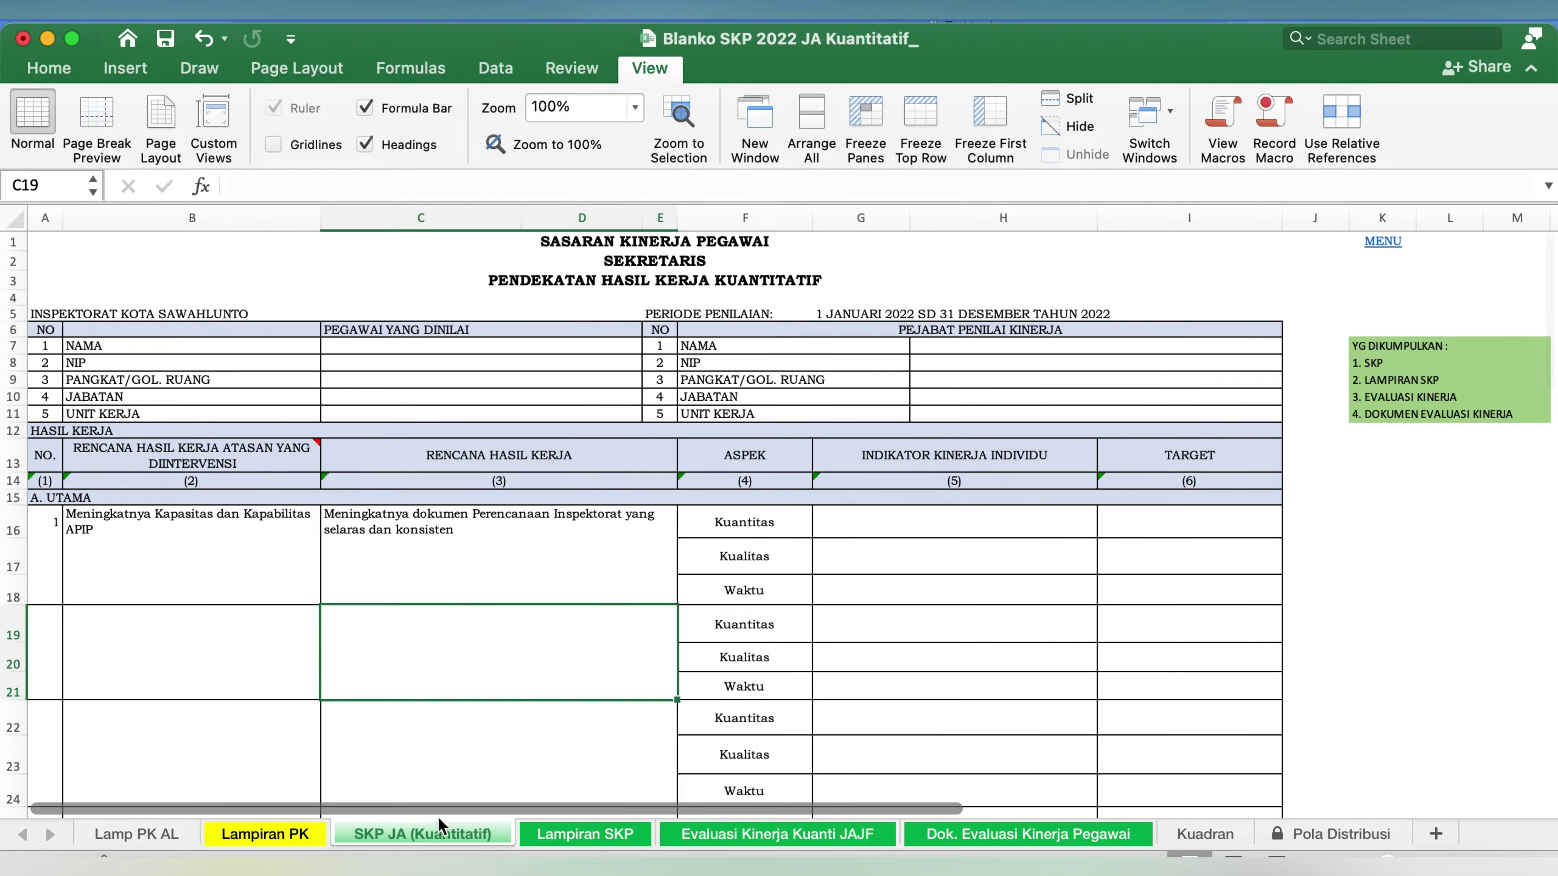
Copy "Meningkatnya Pengembangan Kompetesi Pegawai" from the Lampiran PK sheet into cell C19 of the SKP JA (Kuantitatif) sheet.
click(294, 838)
click(427, 550)
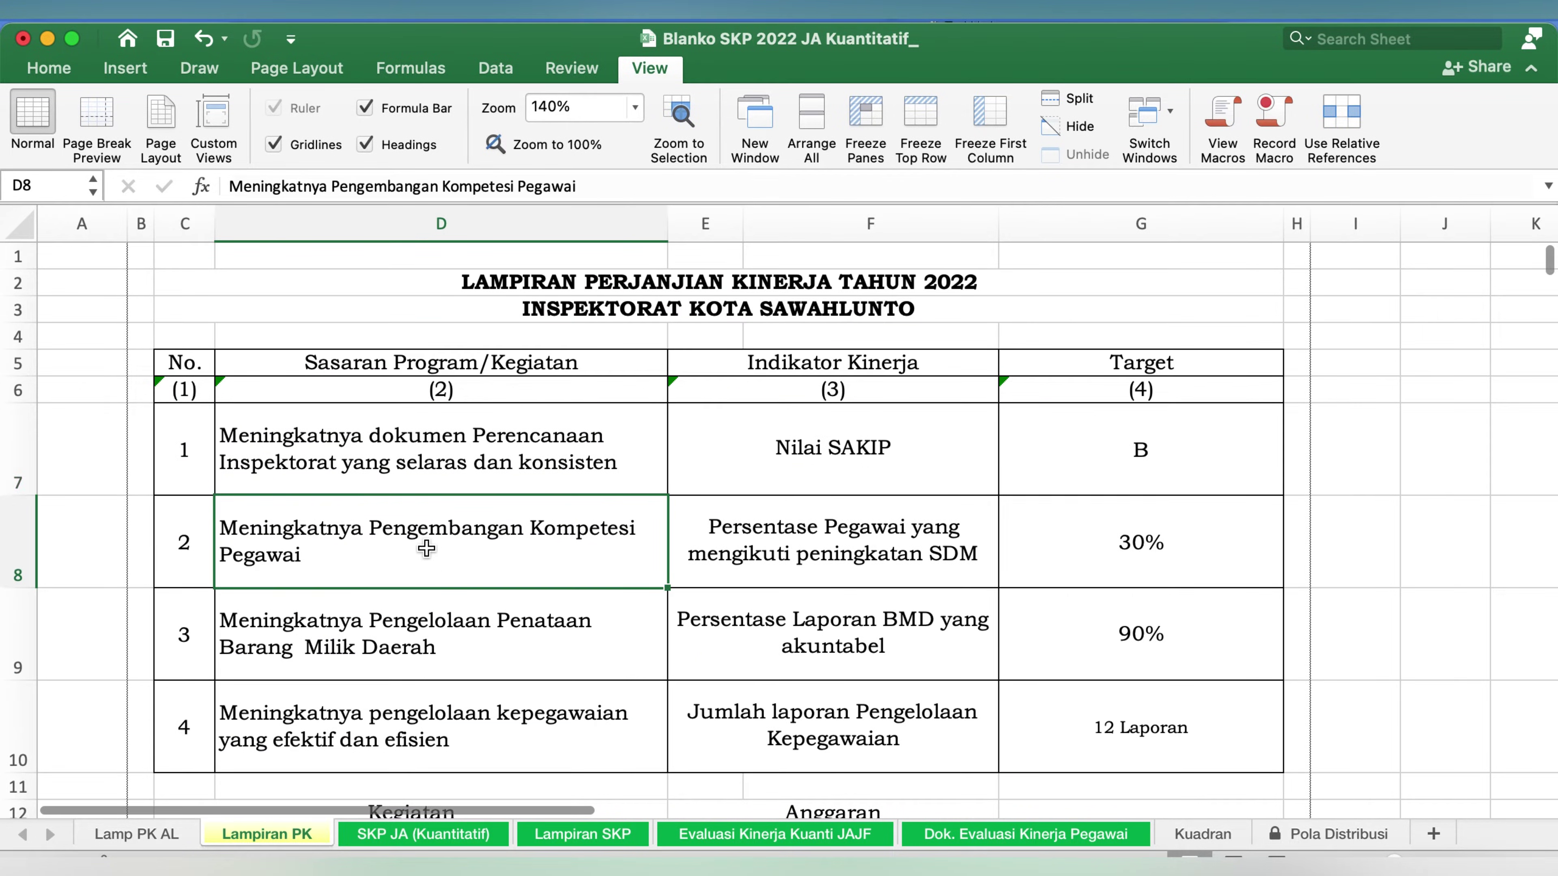
drag(634, 192, 230, 193)
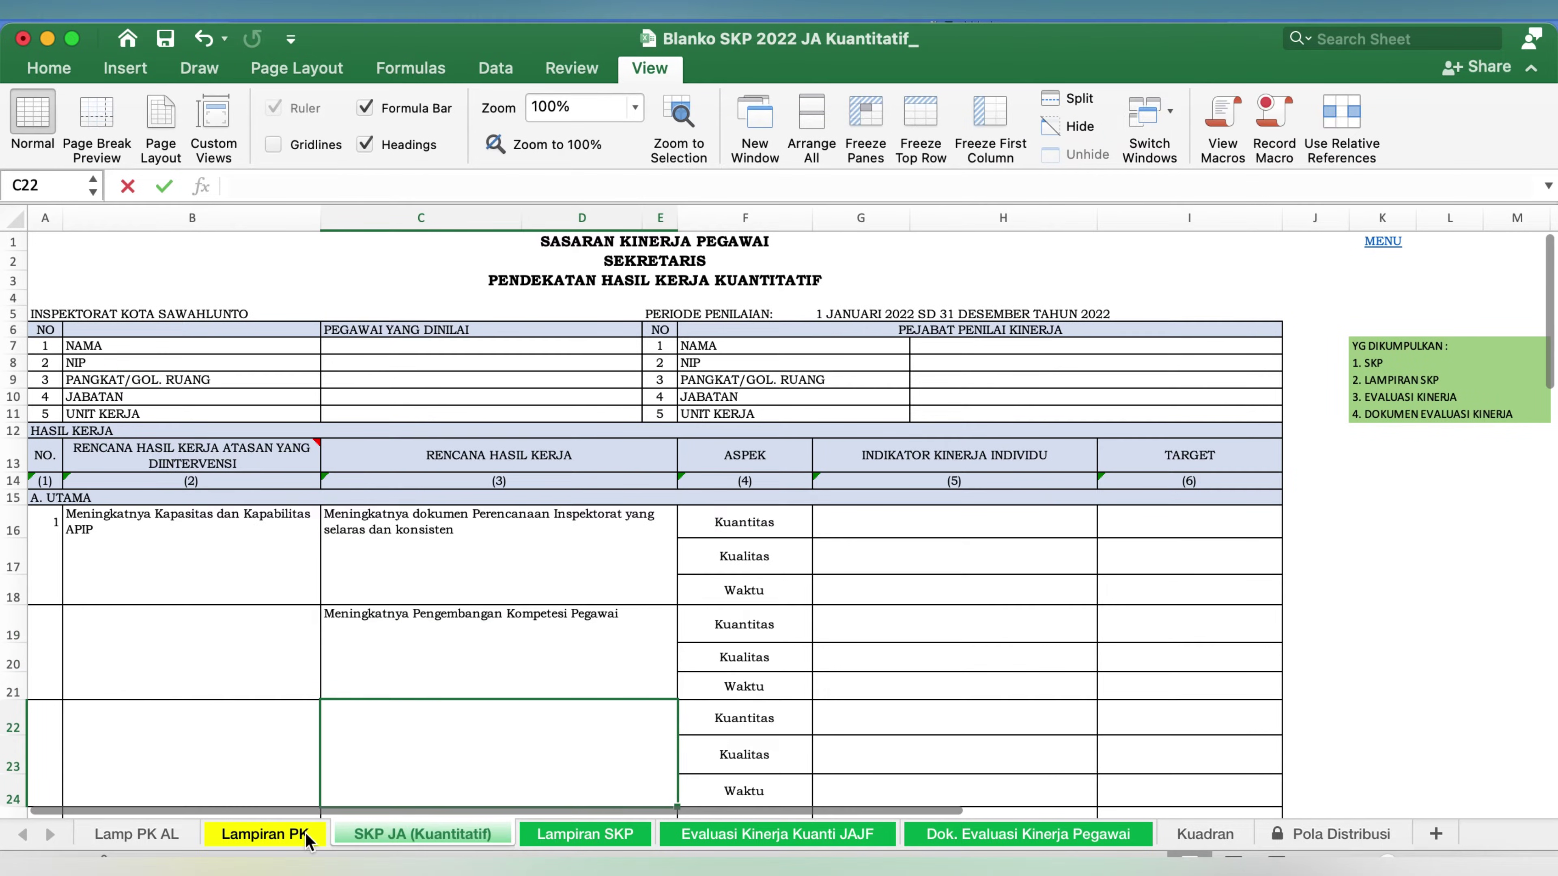
Copy "Meningkatnya Pengelolaan Penataan Barang Milik Daerah" from the Lampiran PK sheet into cell C22 of the SKP JA (Kuantitatif) sheet.
click(306, 837)
click(441, 642)
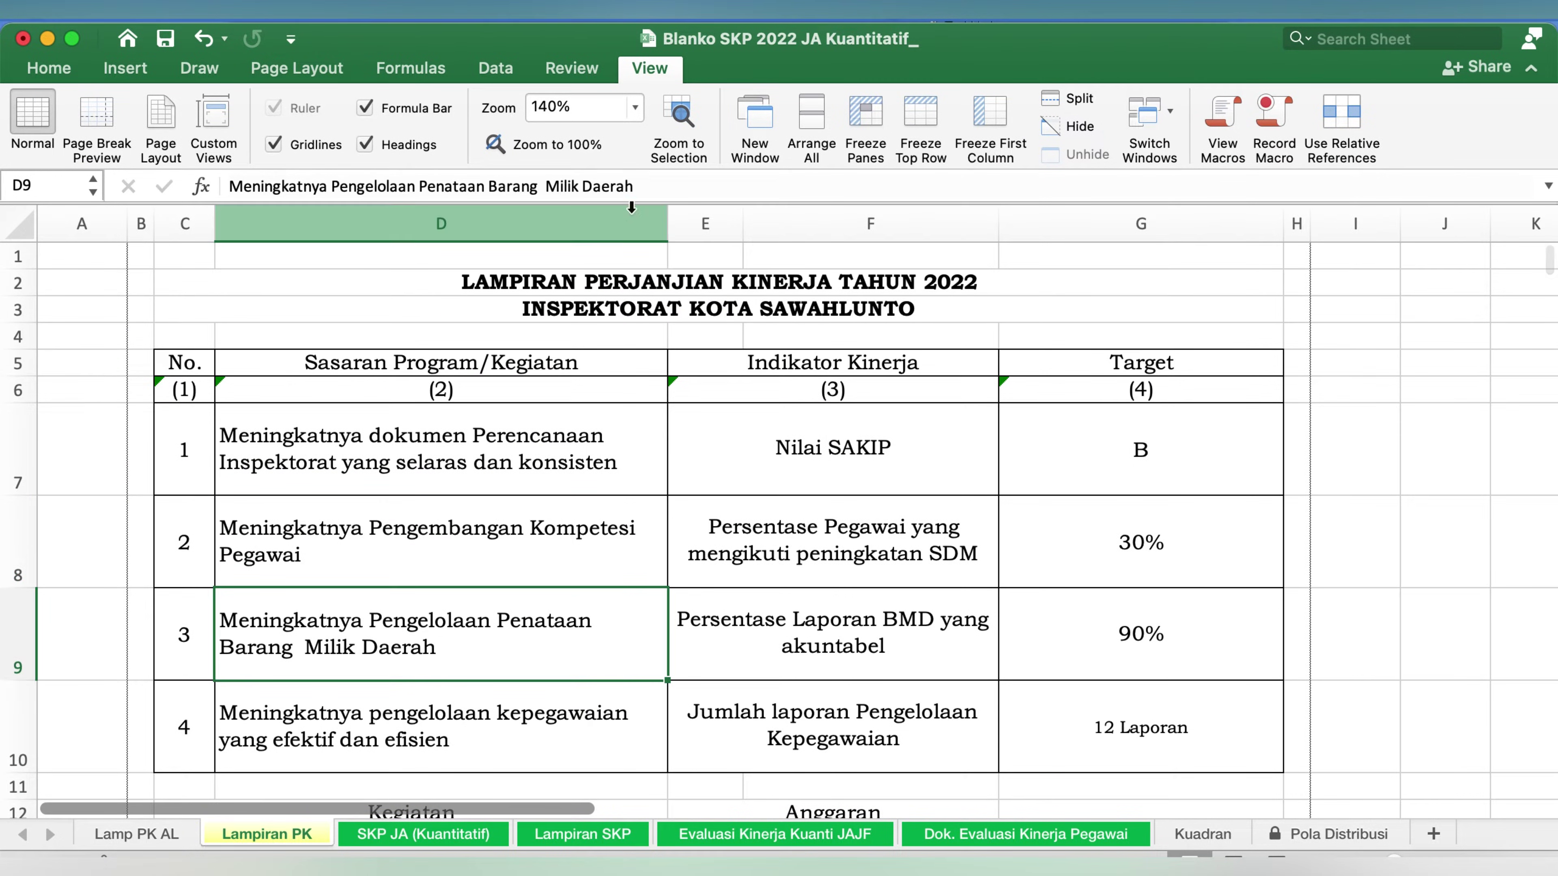
click(624, 188)
drag(624, 188, 236, 190)
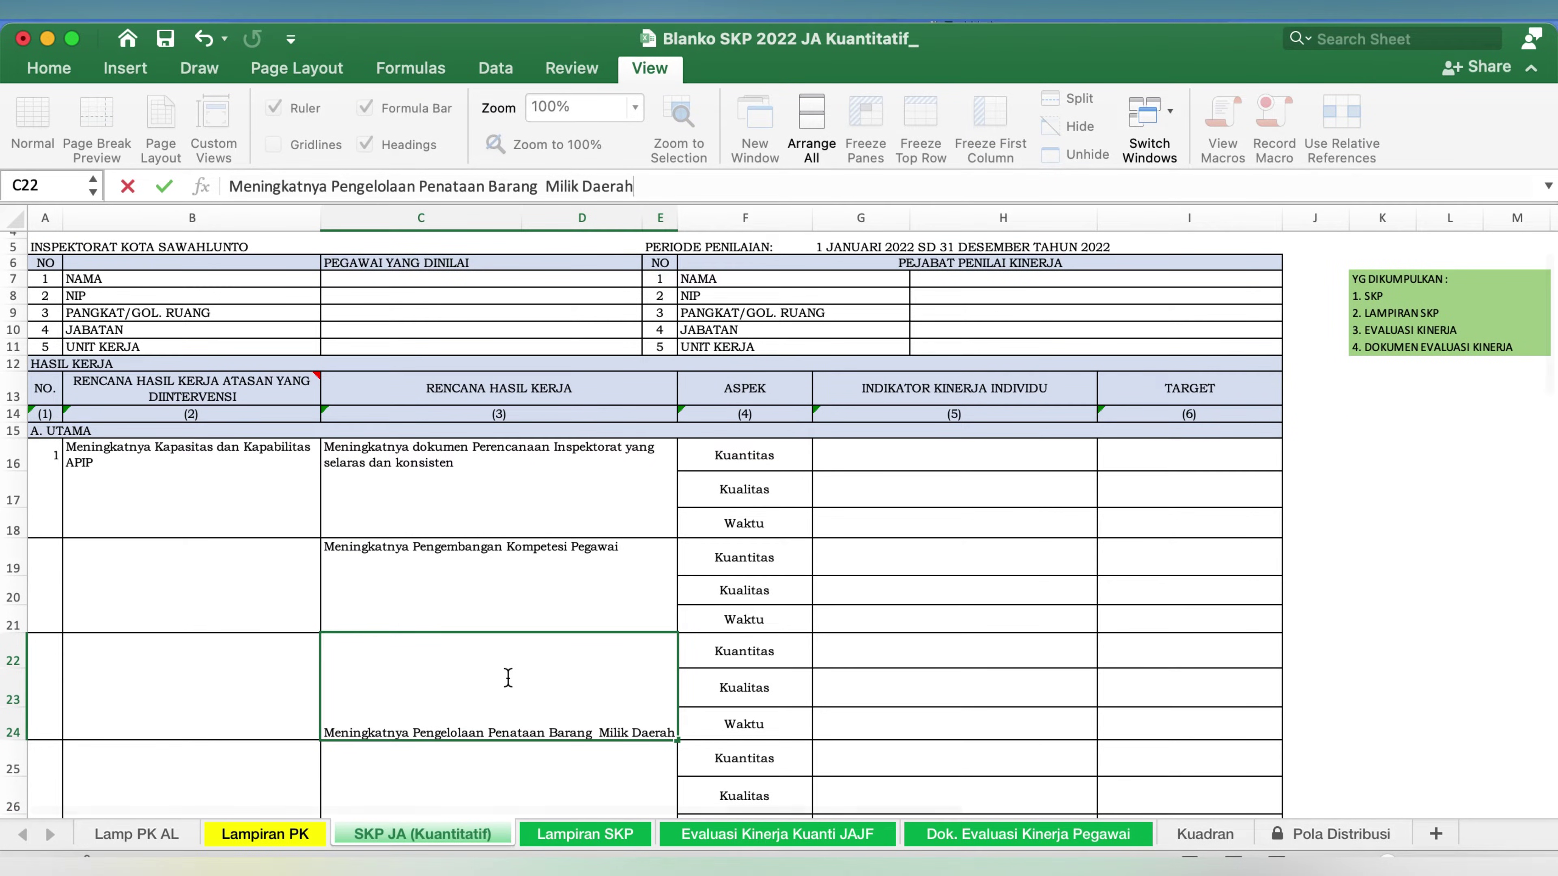
scroll(803, 452, up, 2)
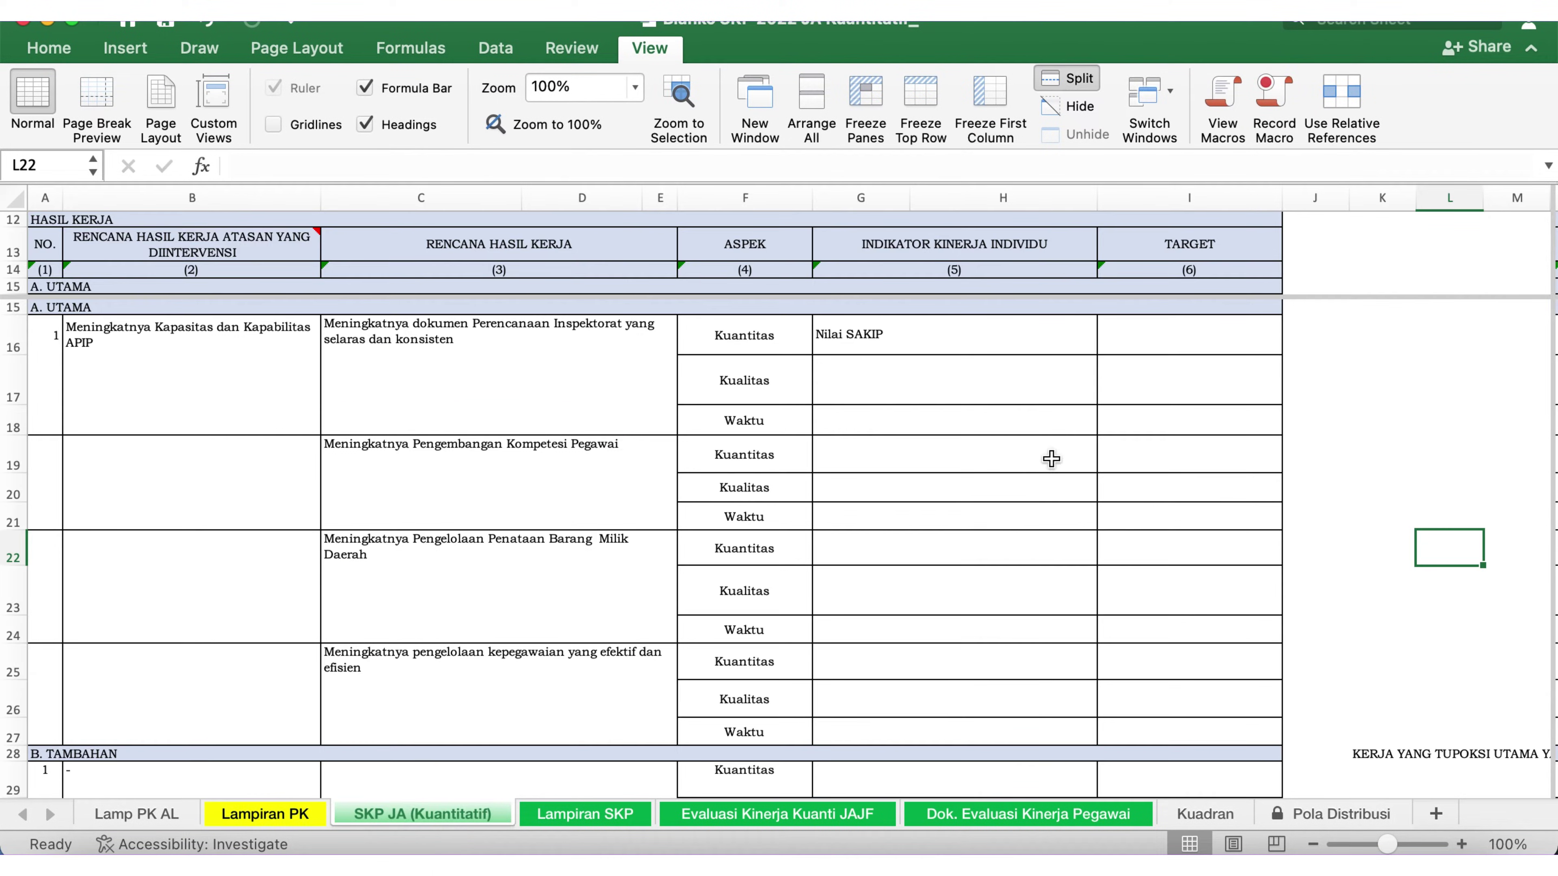
Enter B as the target of the Nilai SAKIP indicator in cell I16.
click(1183, 331)
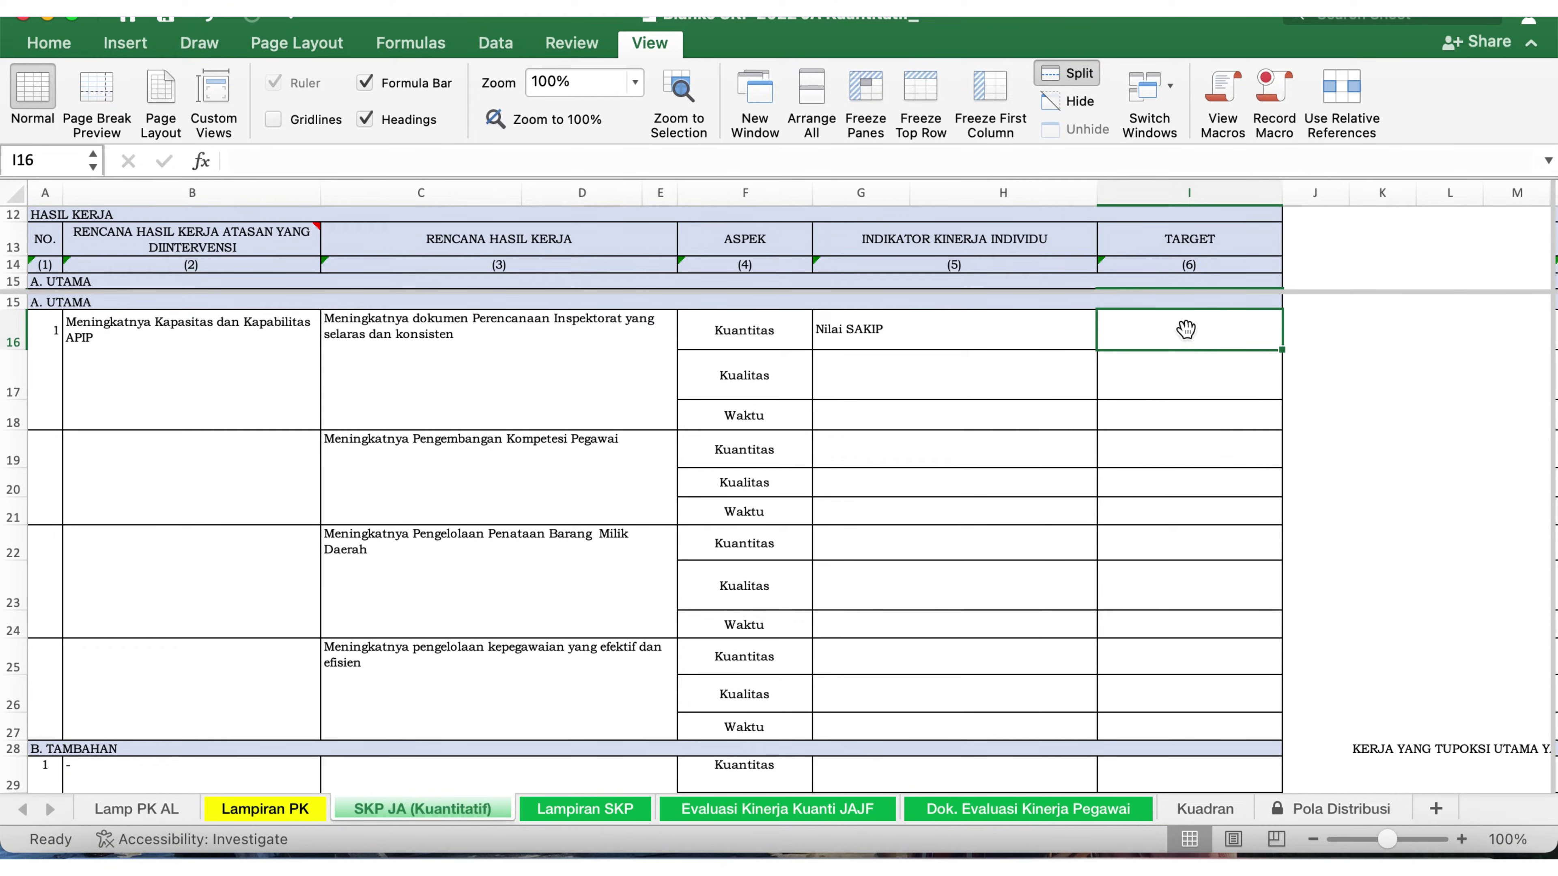
text(B)
click(947, 376)
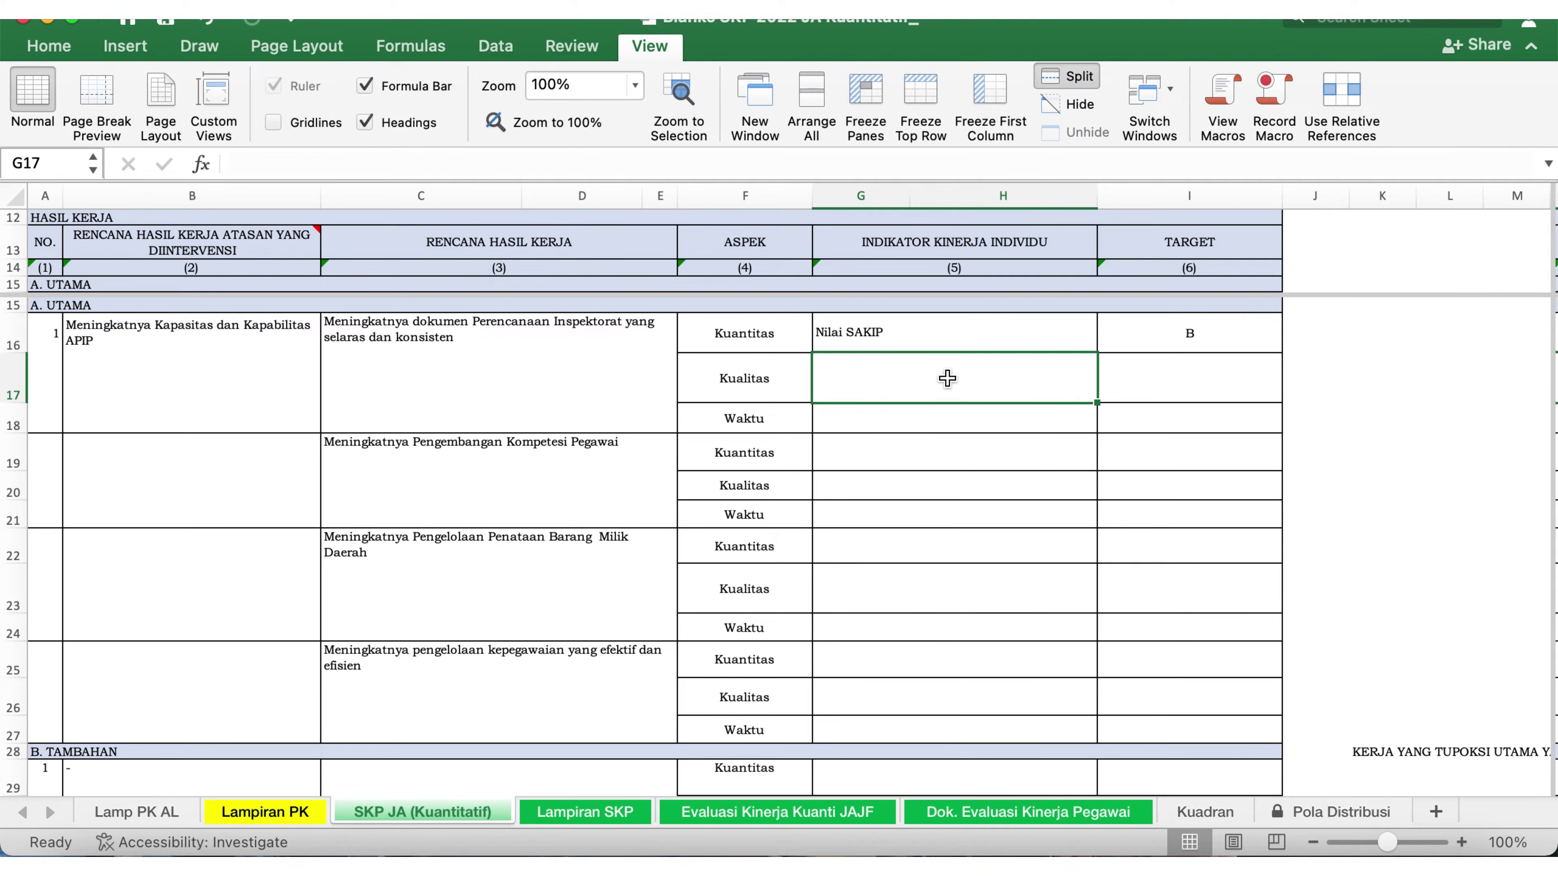
text(T)
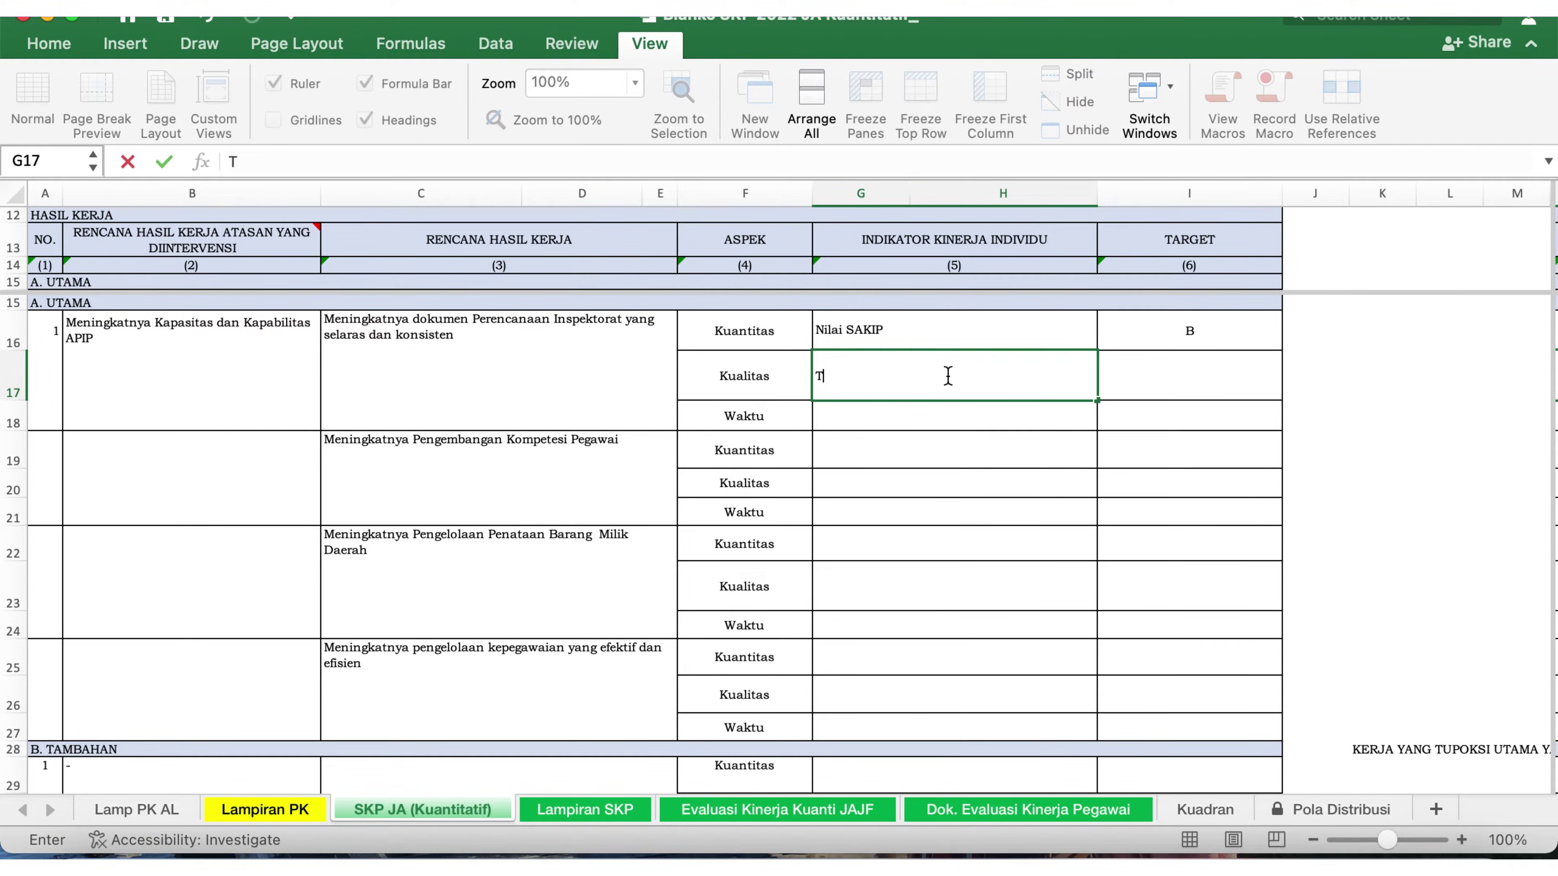
key(BackSpace)
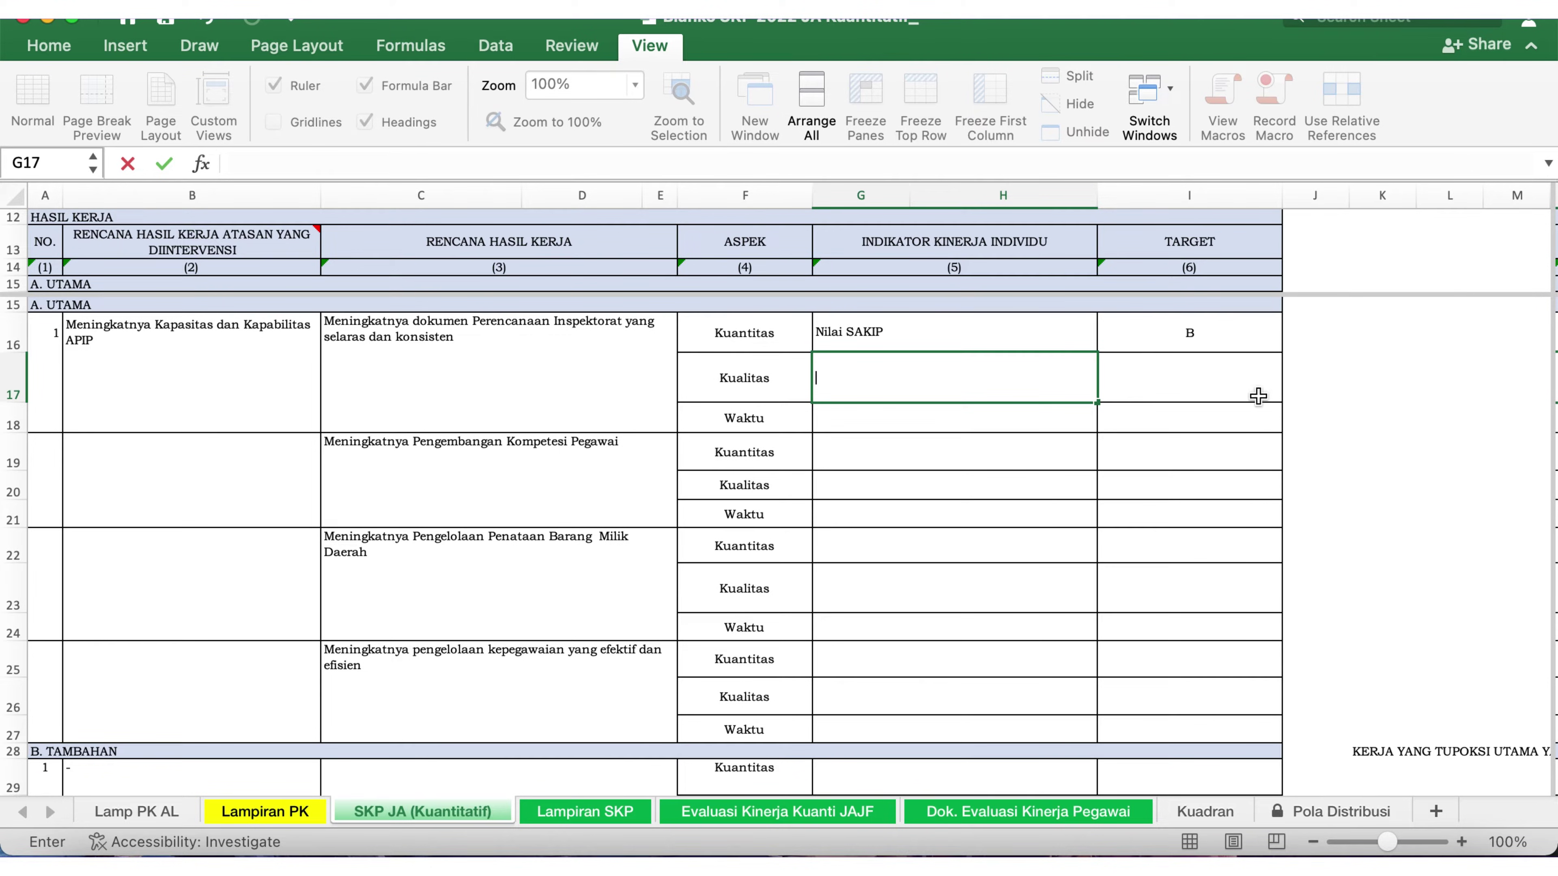
click(1358, 424)
click(952, 385)
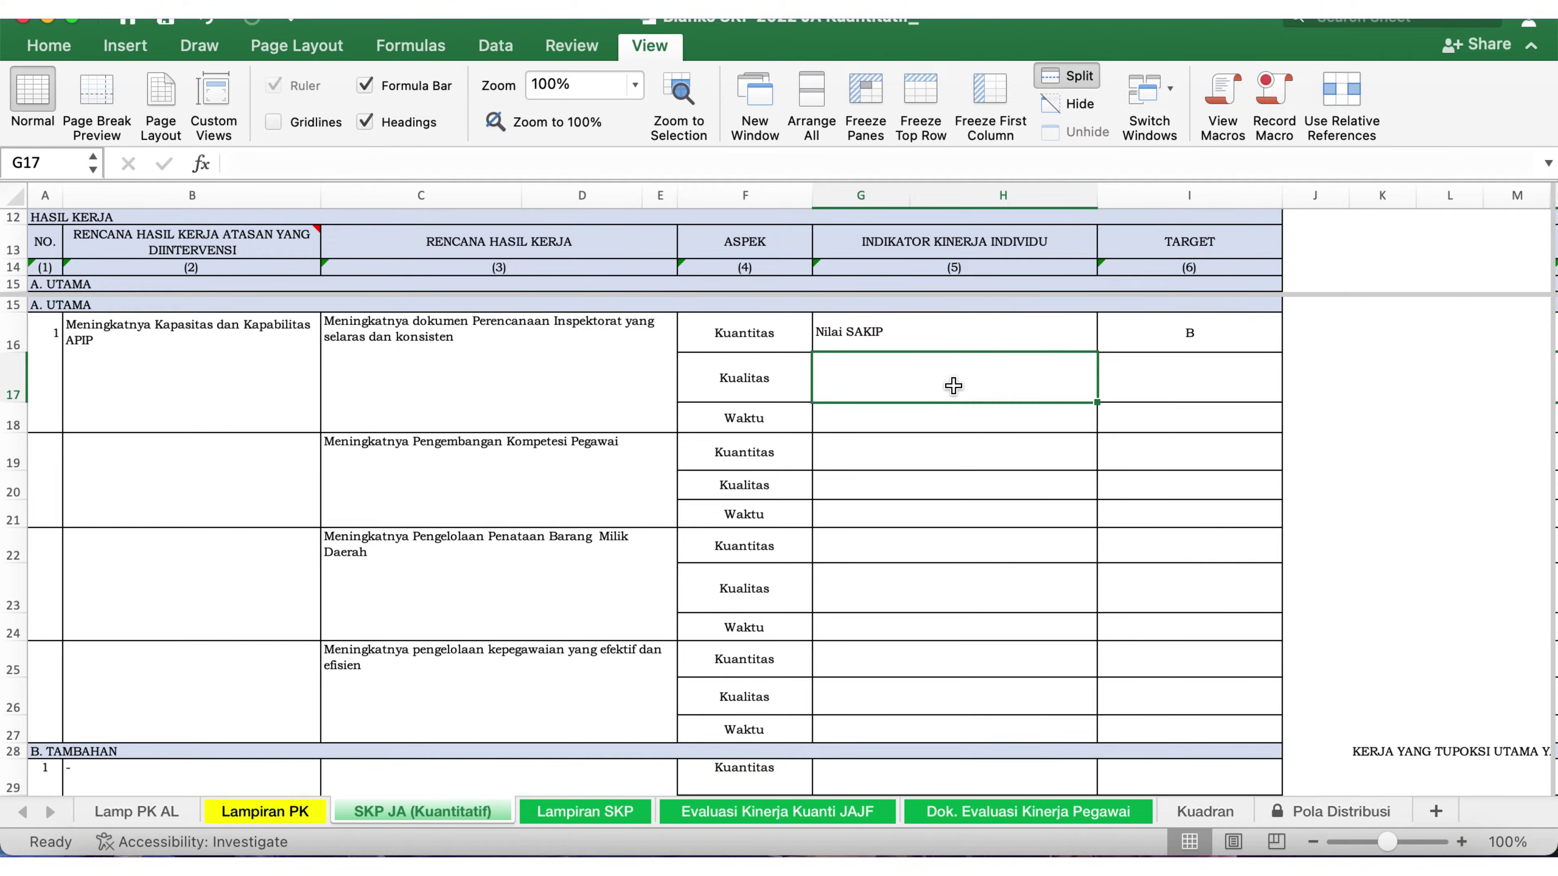
double_click(948, 377)
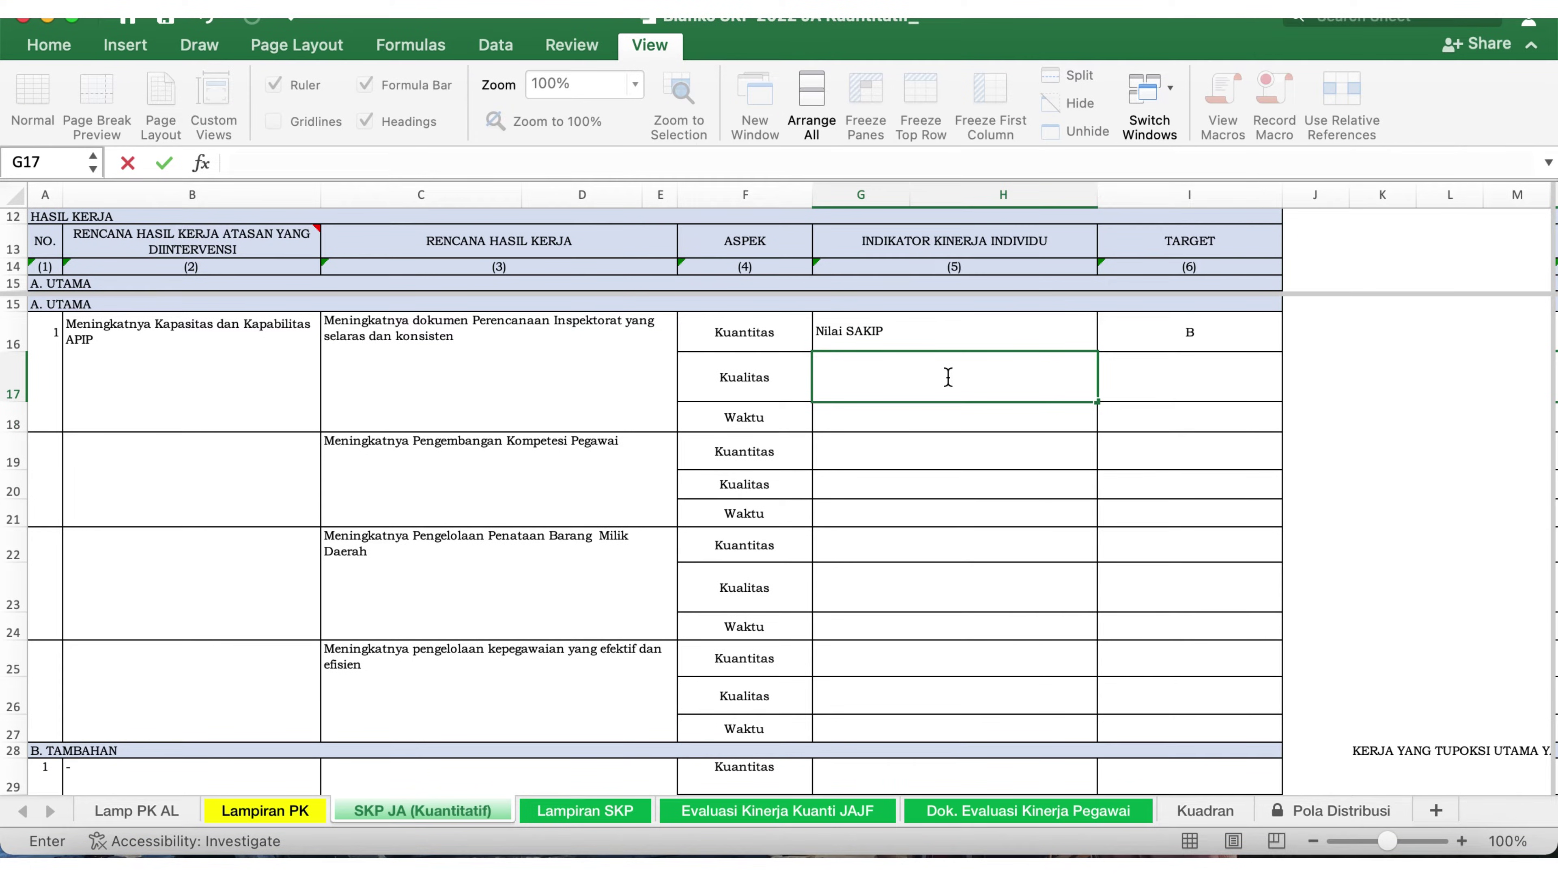
click(1395, 419)
click(952, 385)
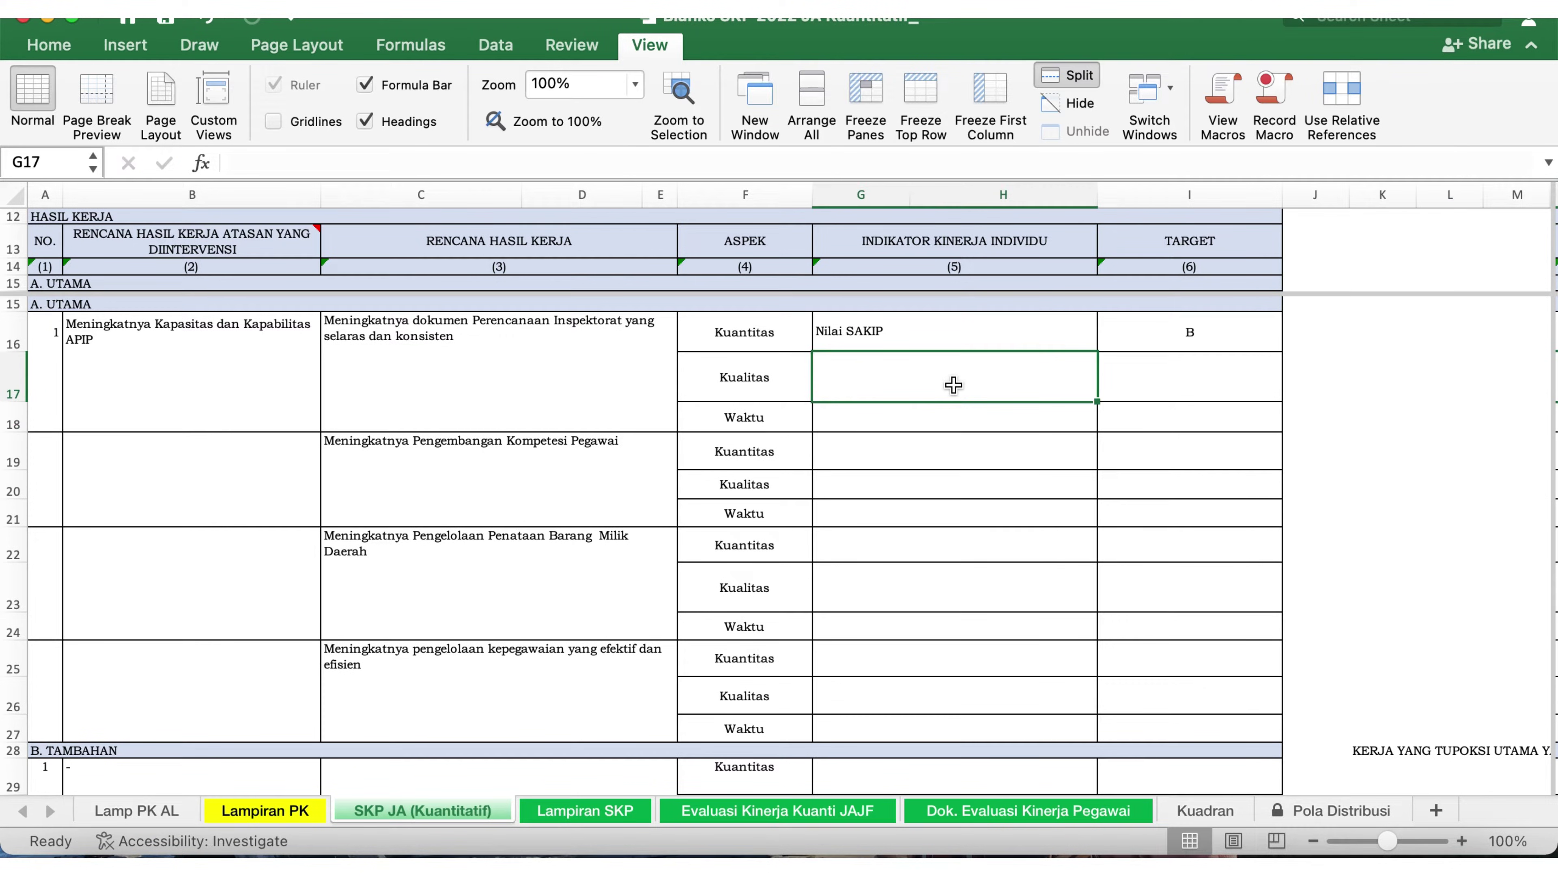
double_click(948, 377)
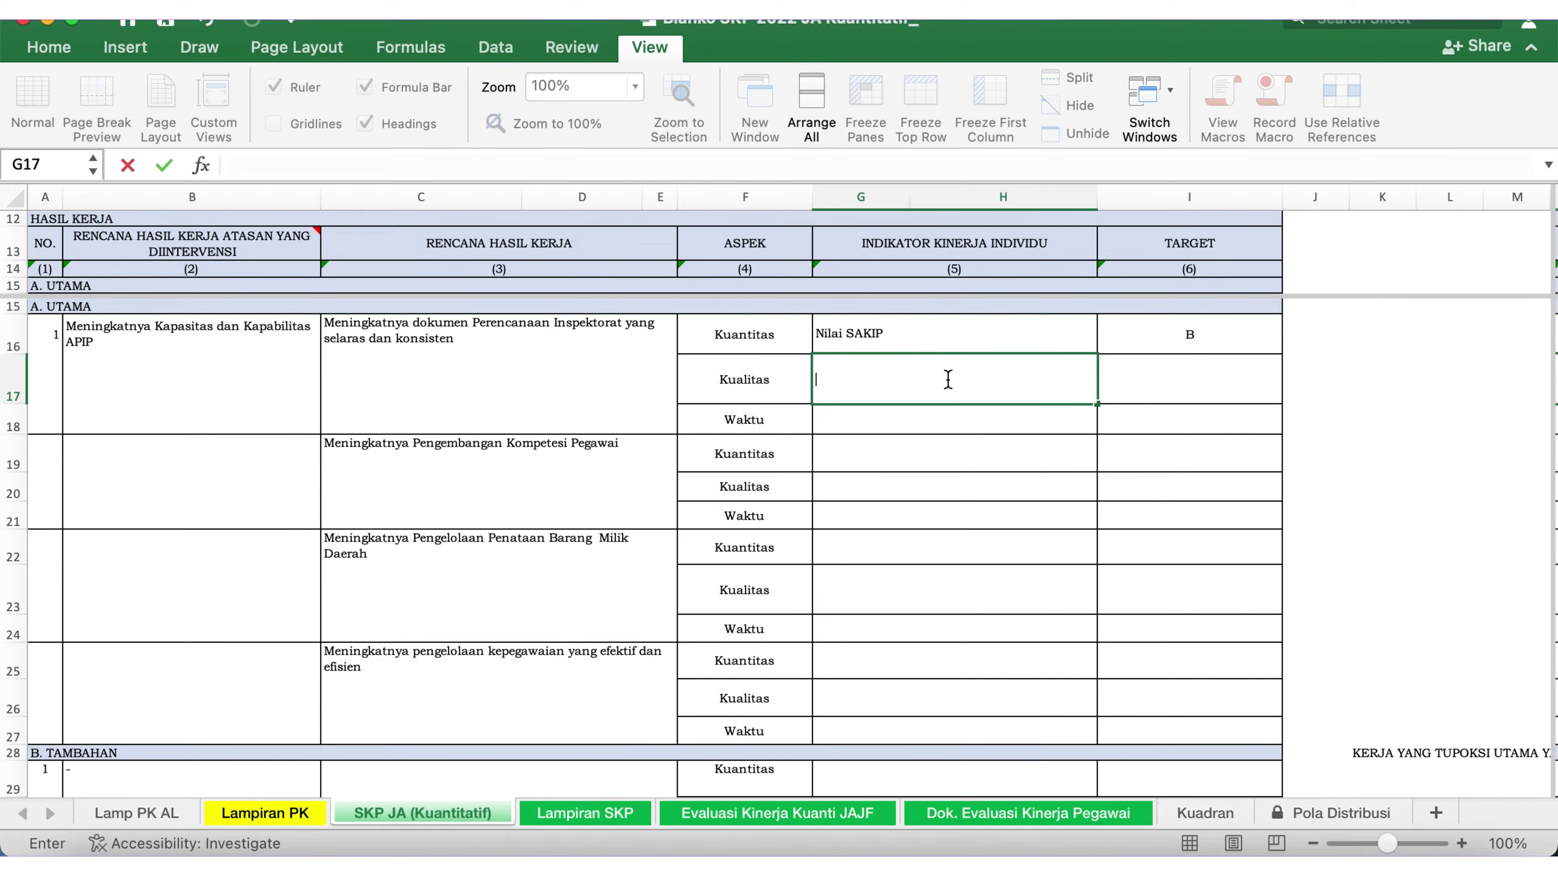
click(951, 386)
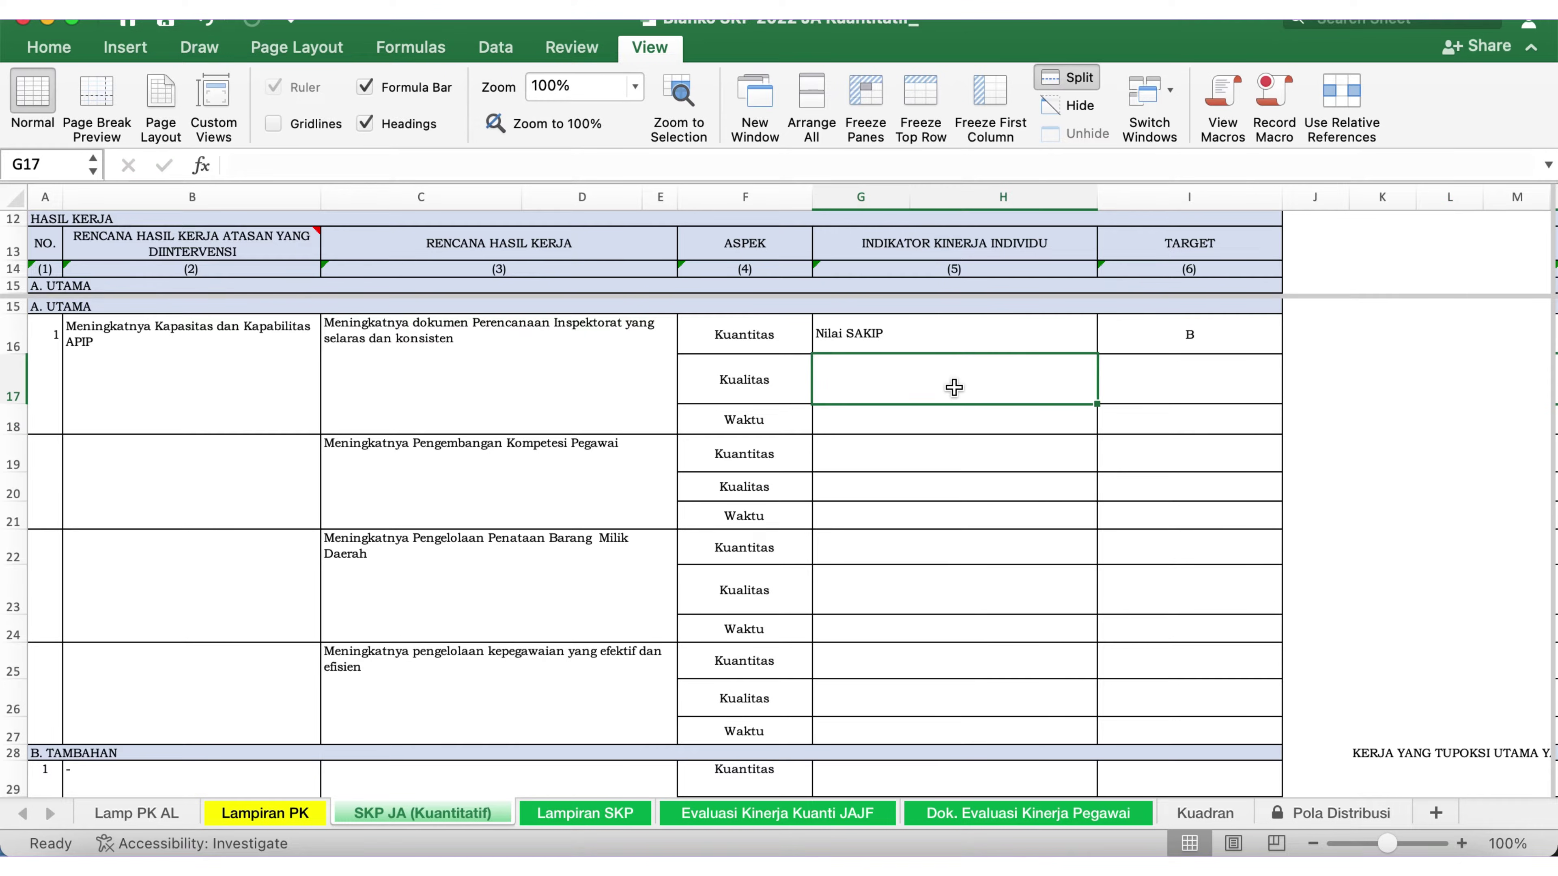
double_click(948, 379)
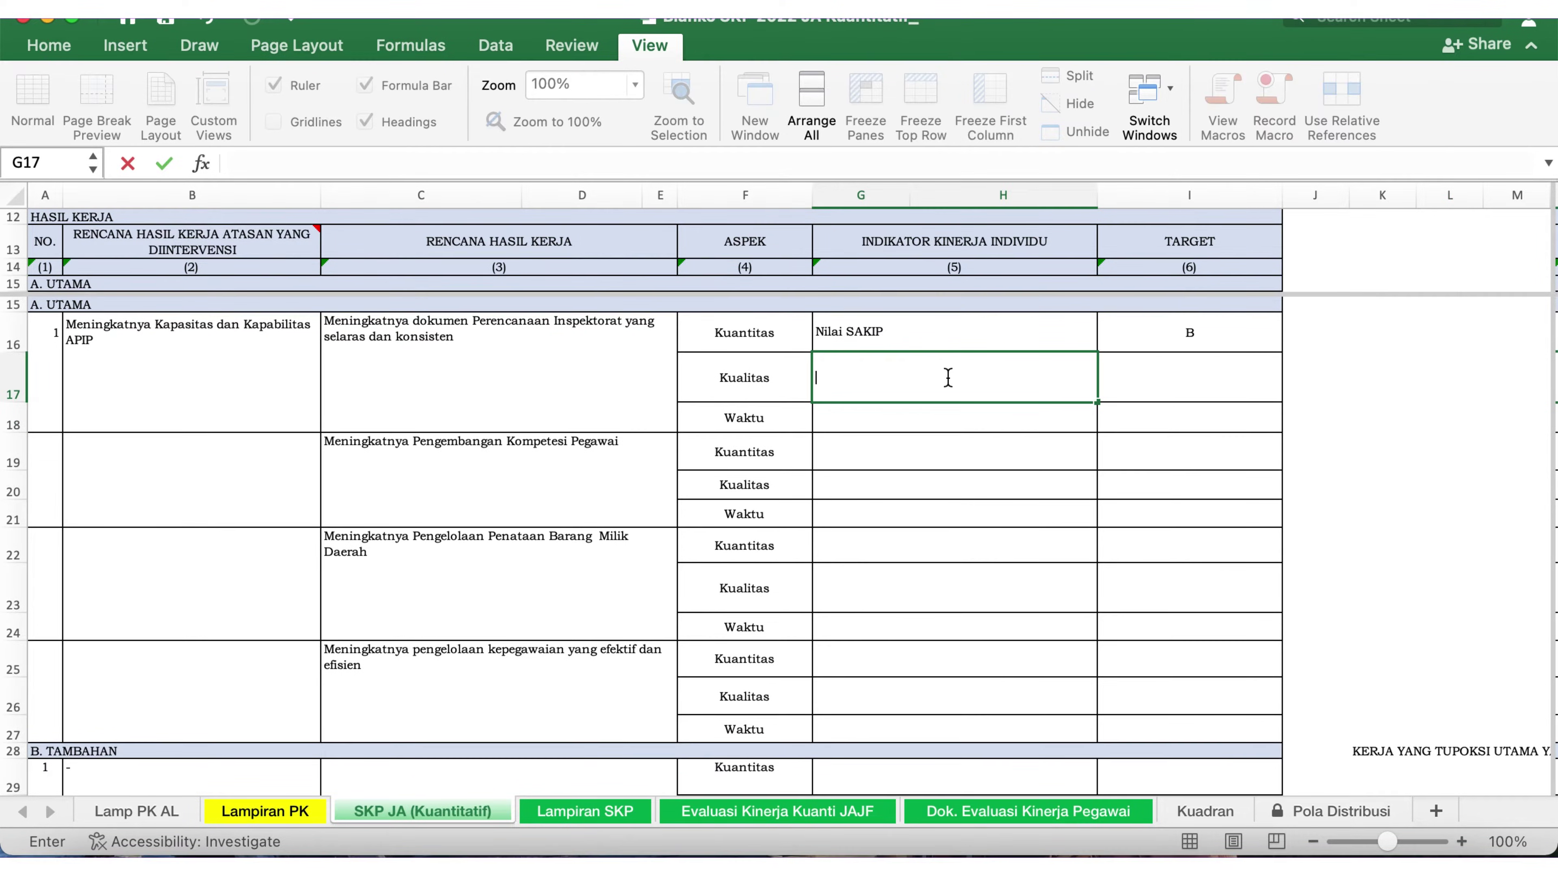
click(1410, 416)
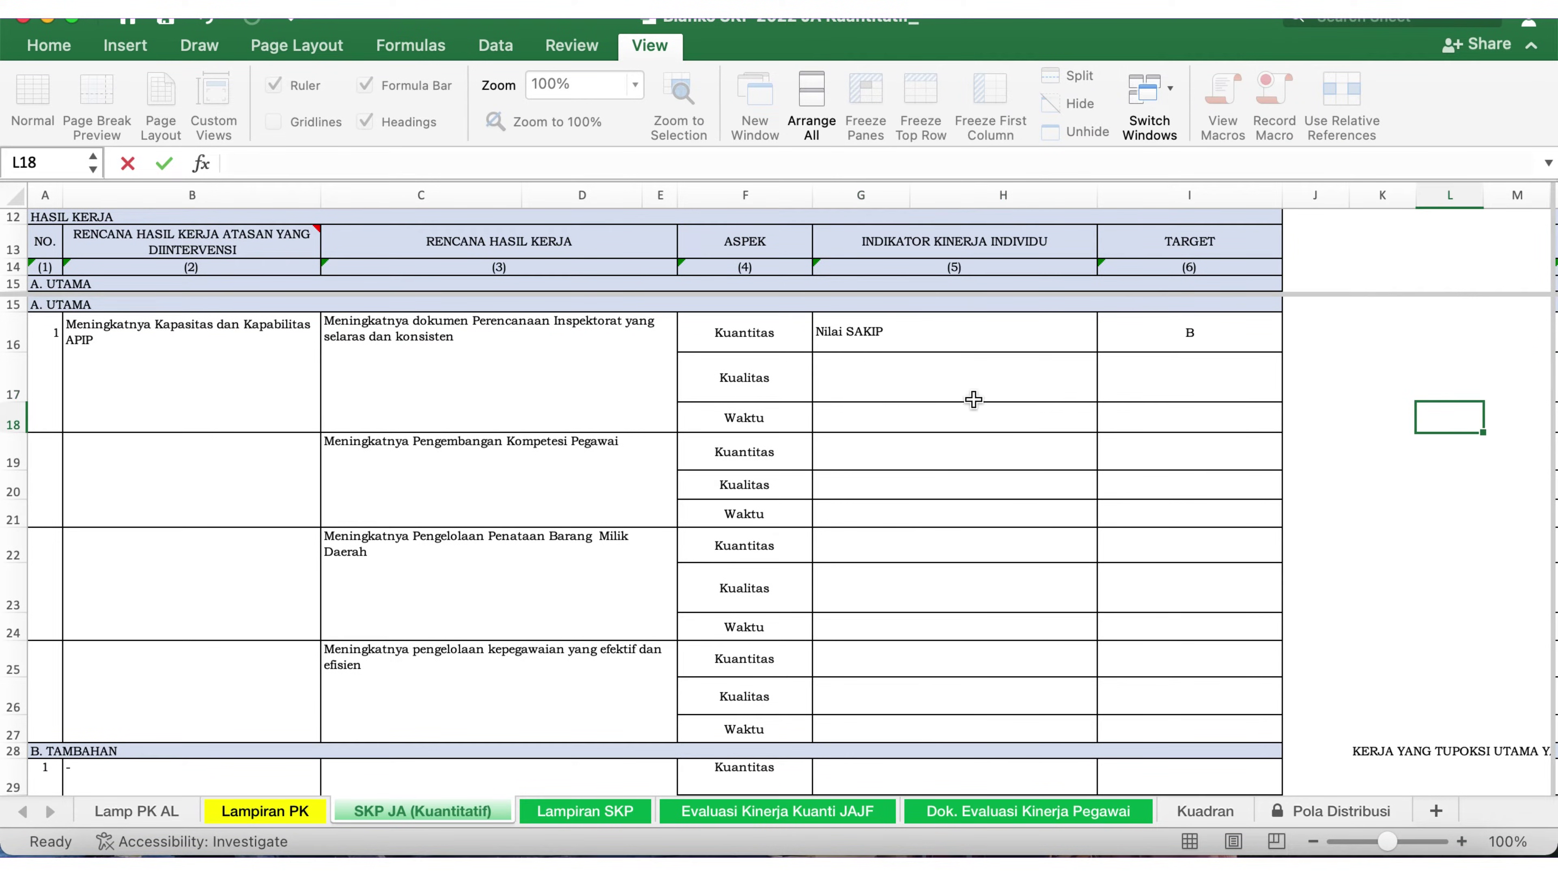
Enter "Tingkat Kesesuaian dokumen perencanaan yang selaras dan konsisten" as the Kualitas indicator in cell G17.
click(952, 385)
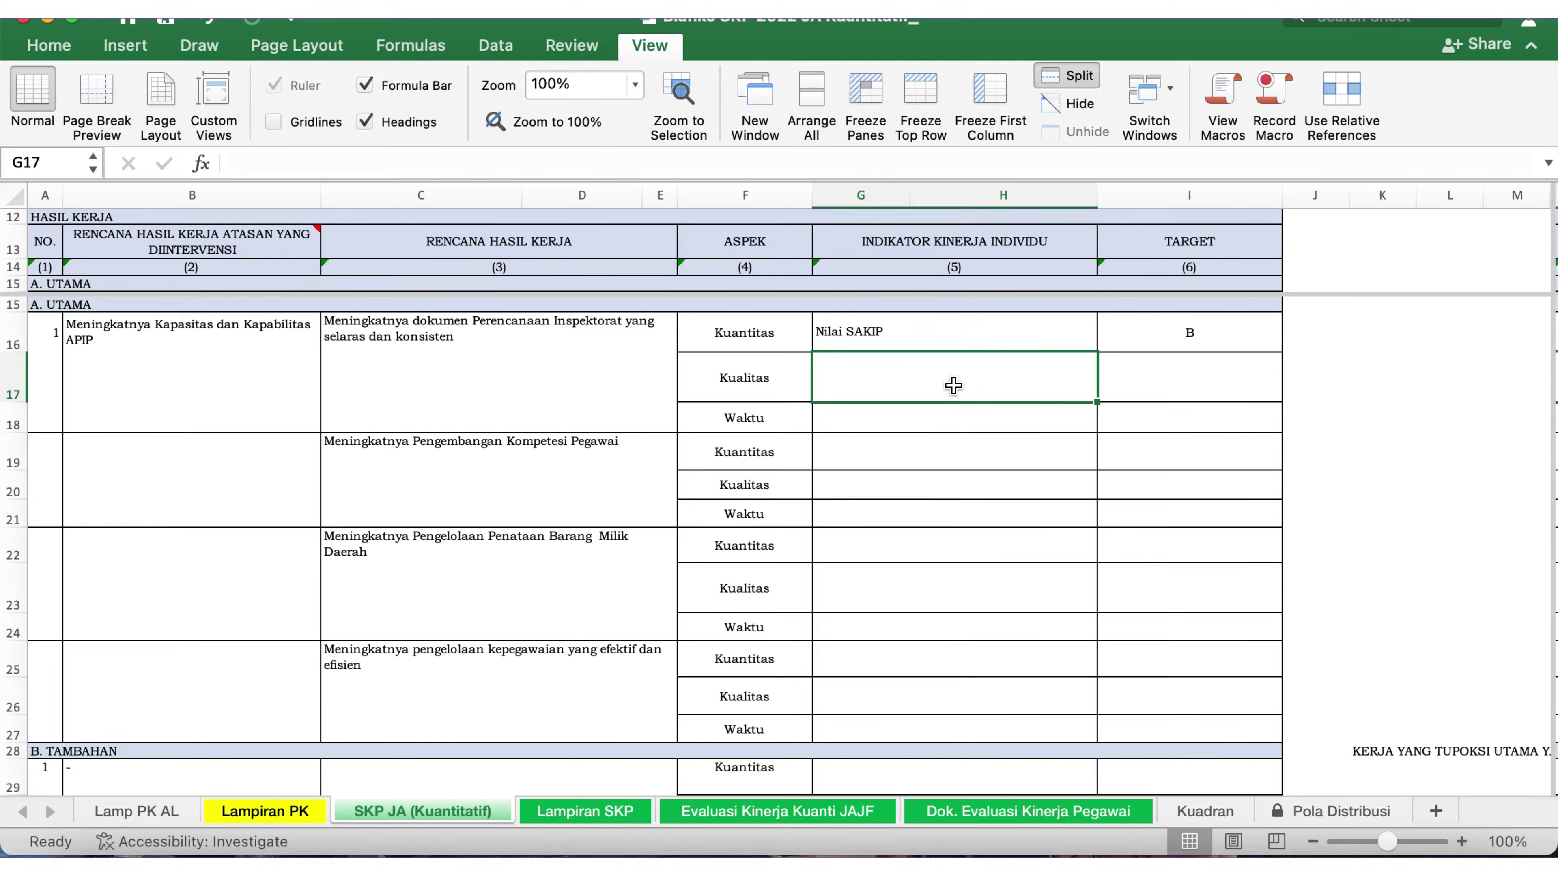
text(Ting)
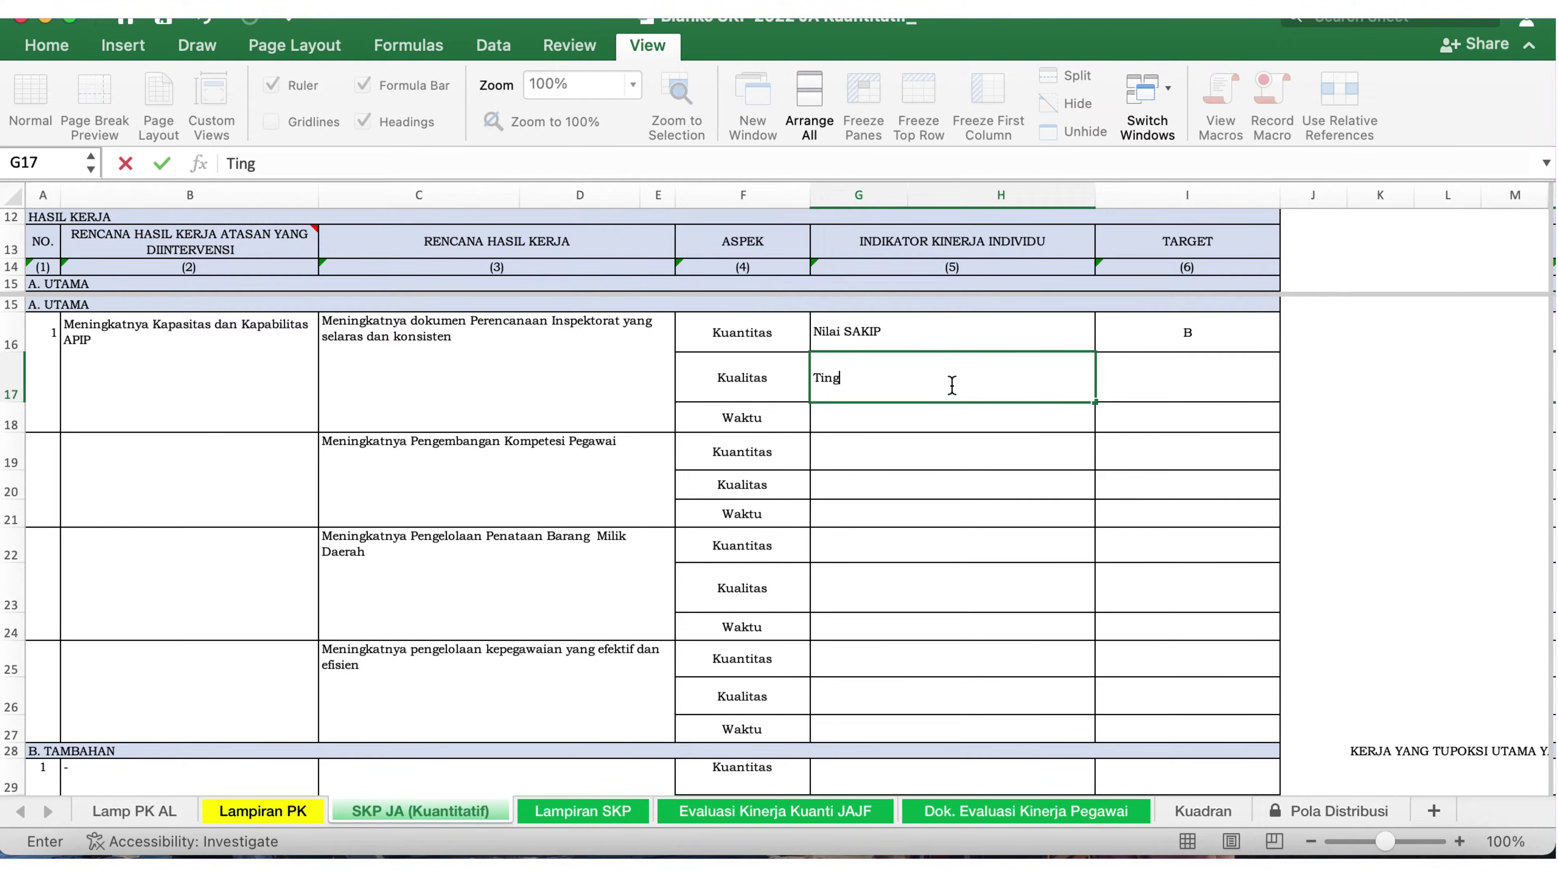
text(kat Kesesuaian)
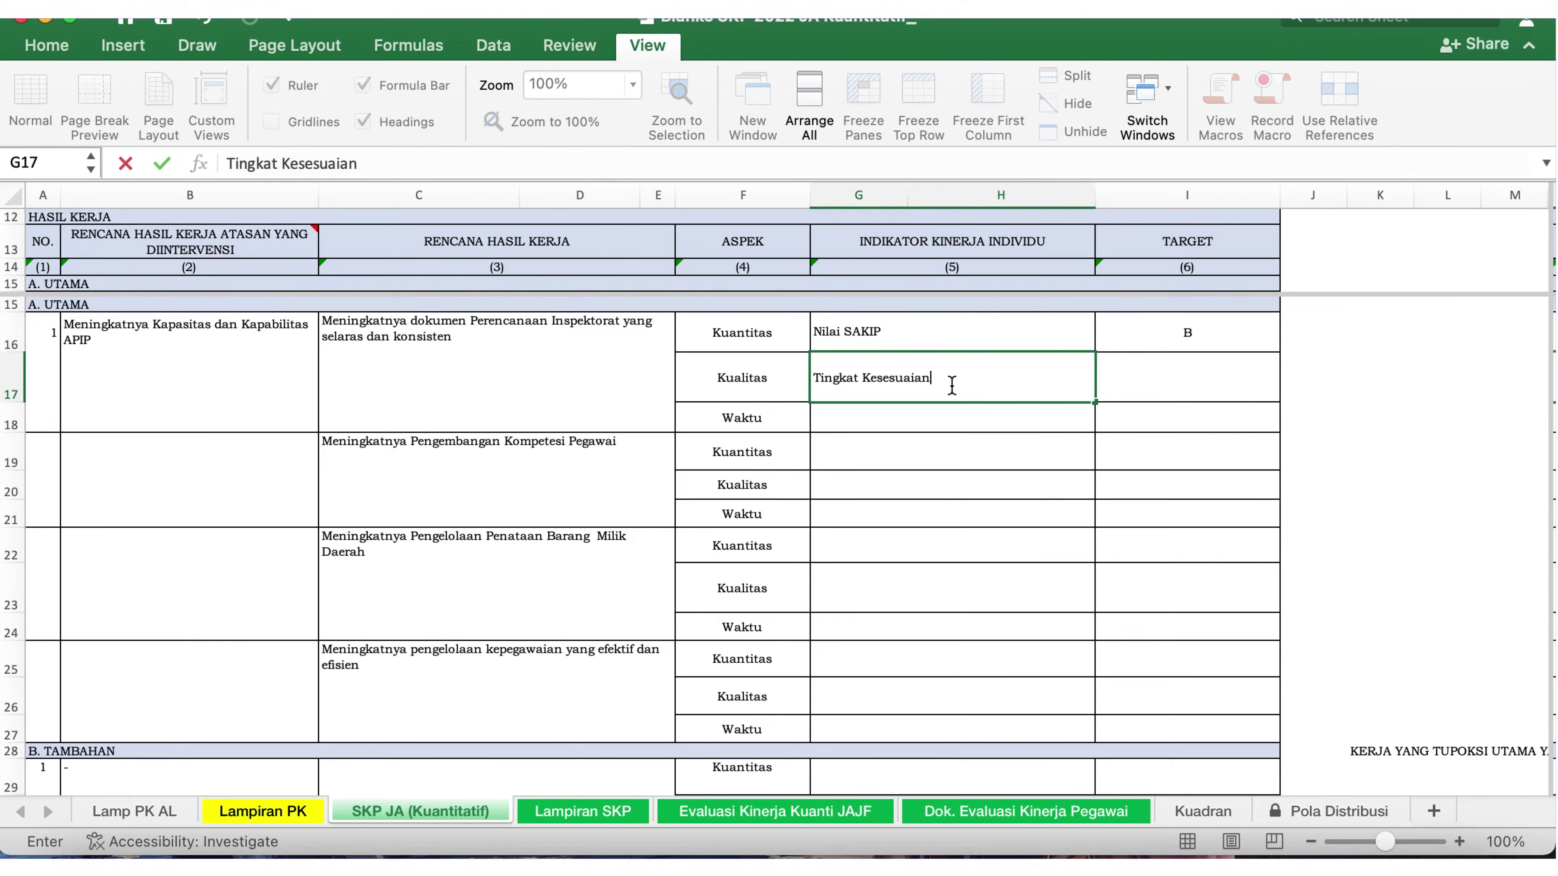
text( dokumen perenca)
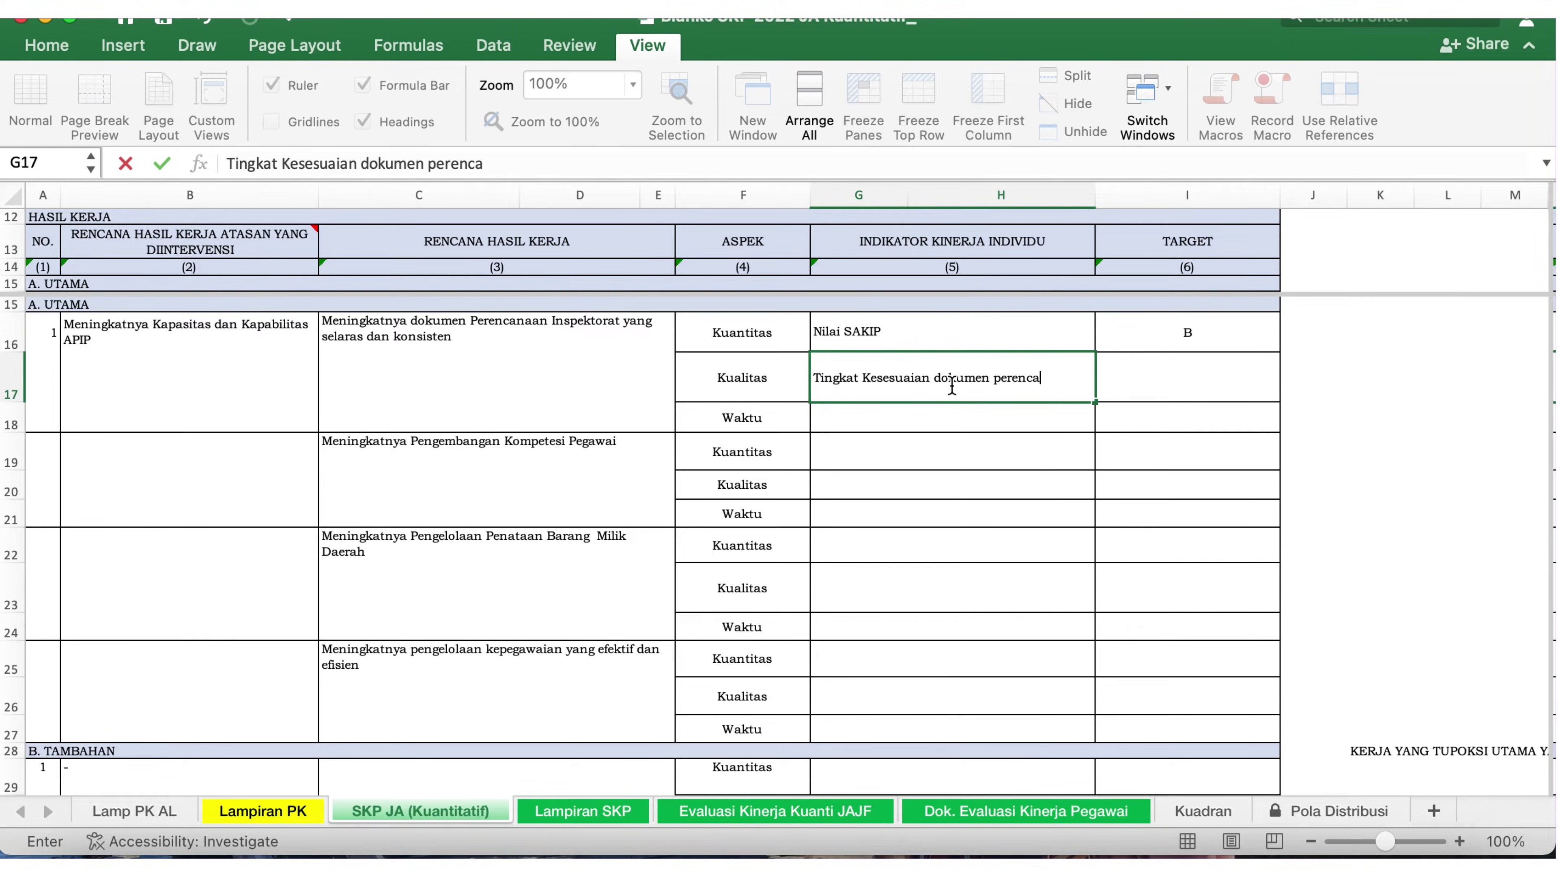
text(naan)
text(yang selar)
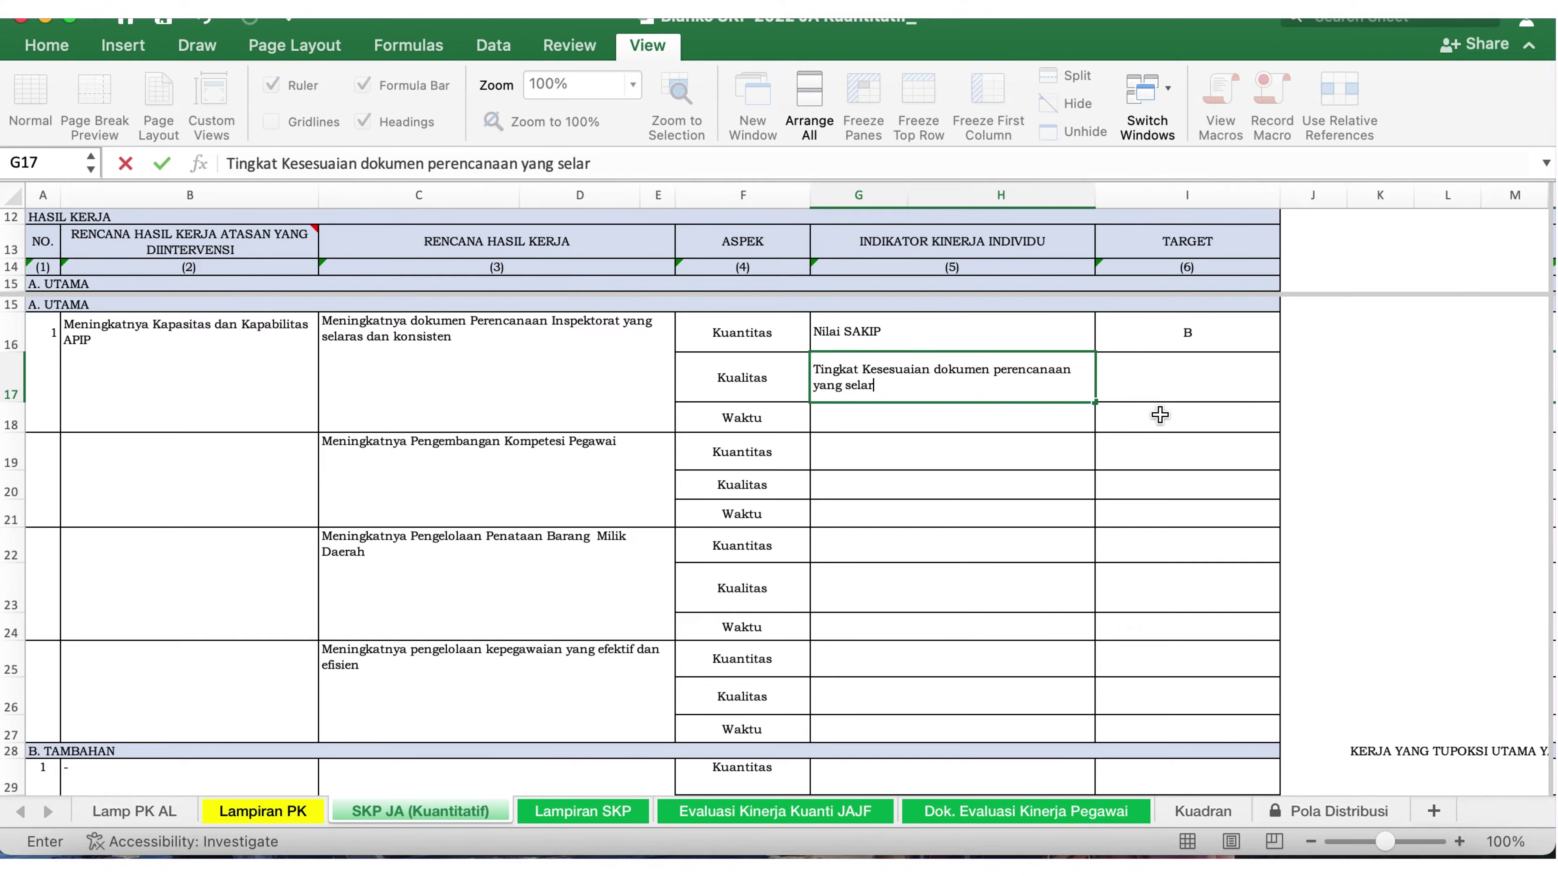
text(as dan konsist)
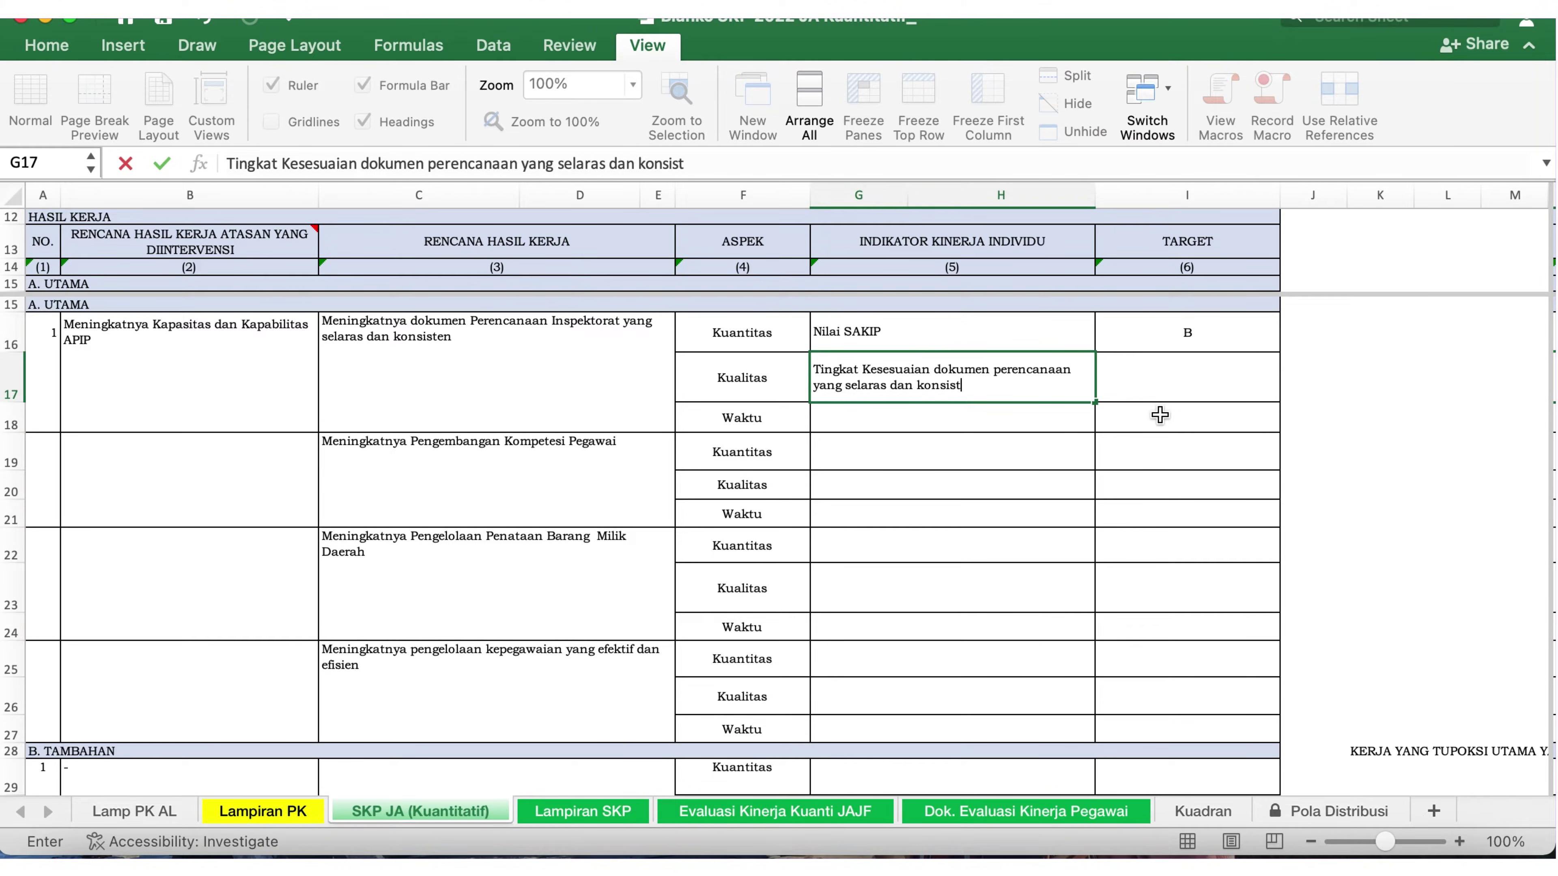
text(en)
click(1164, 382)
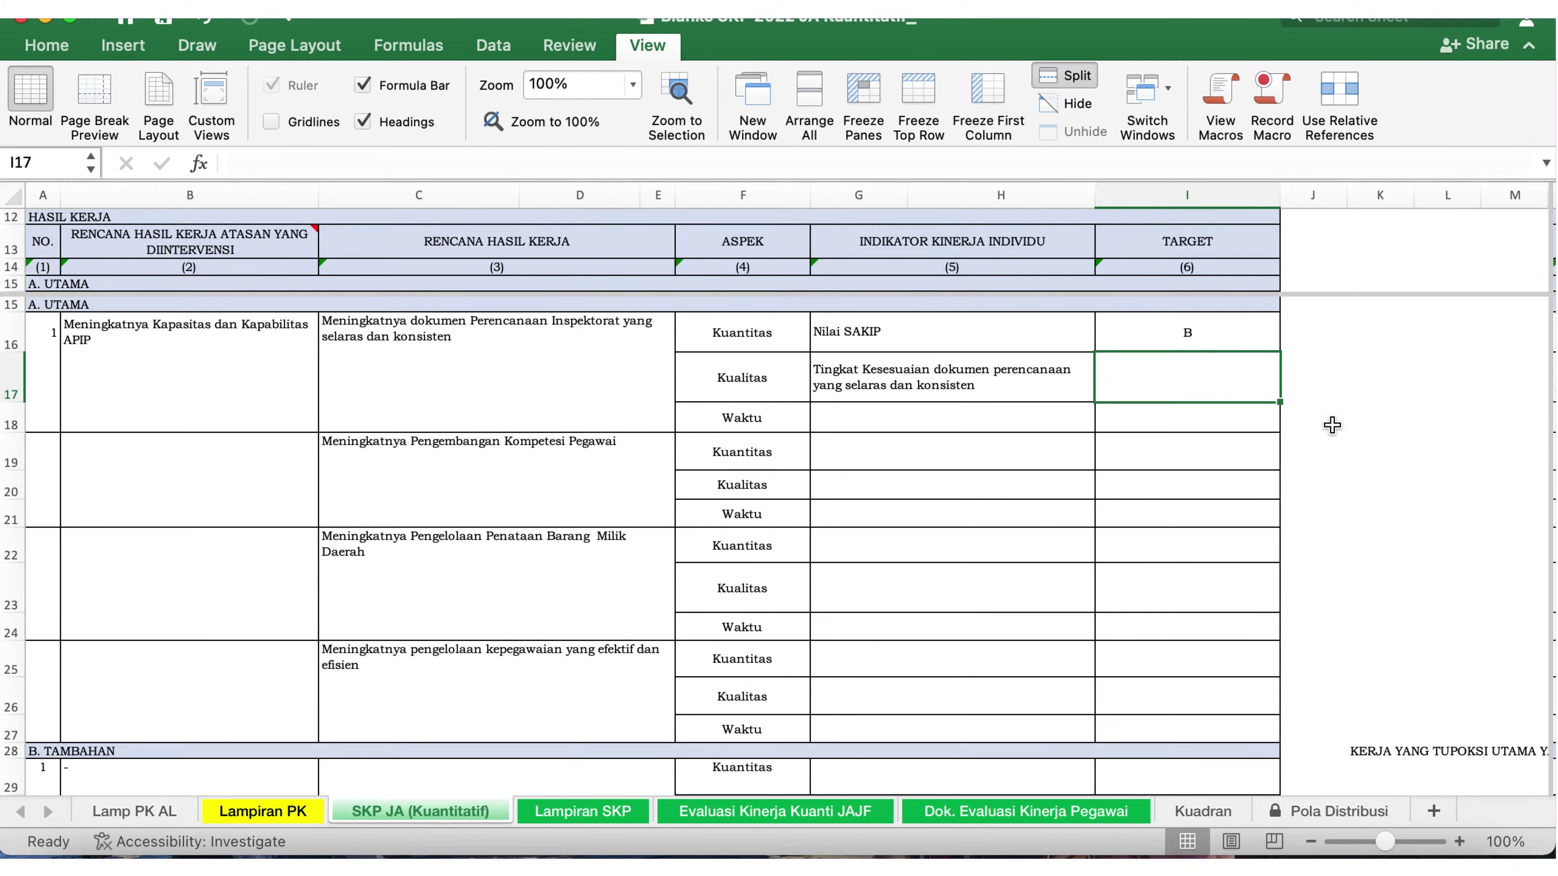
Enter "Ketepatan Waktu yang dibutuhkan" as the Waktu indicator in cell G18.
click(893, 423)
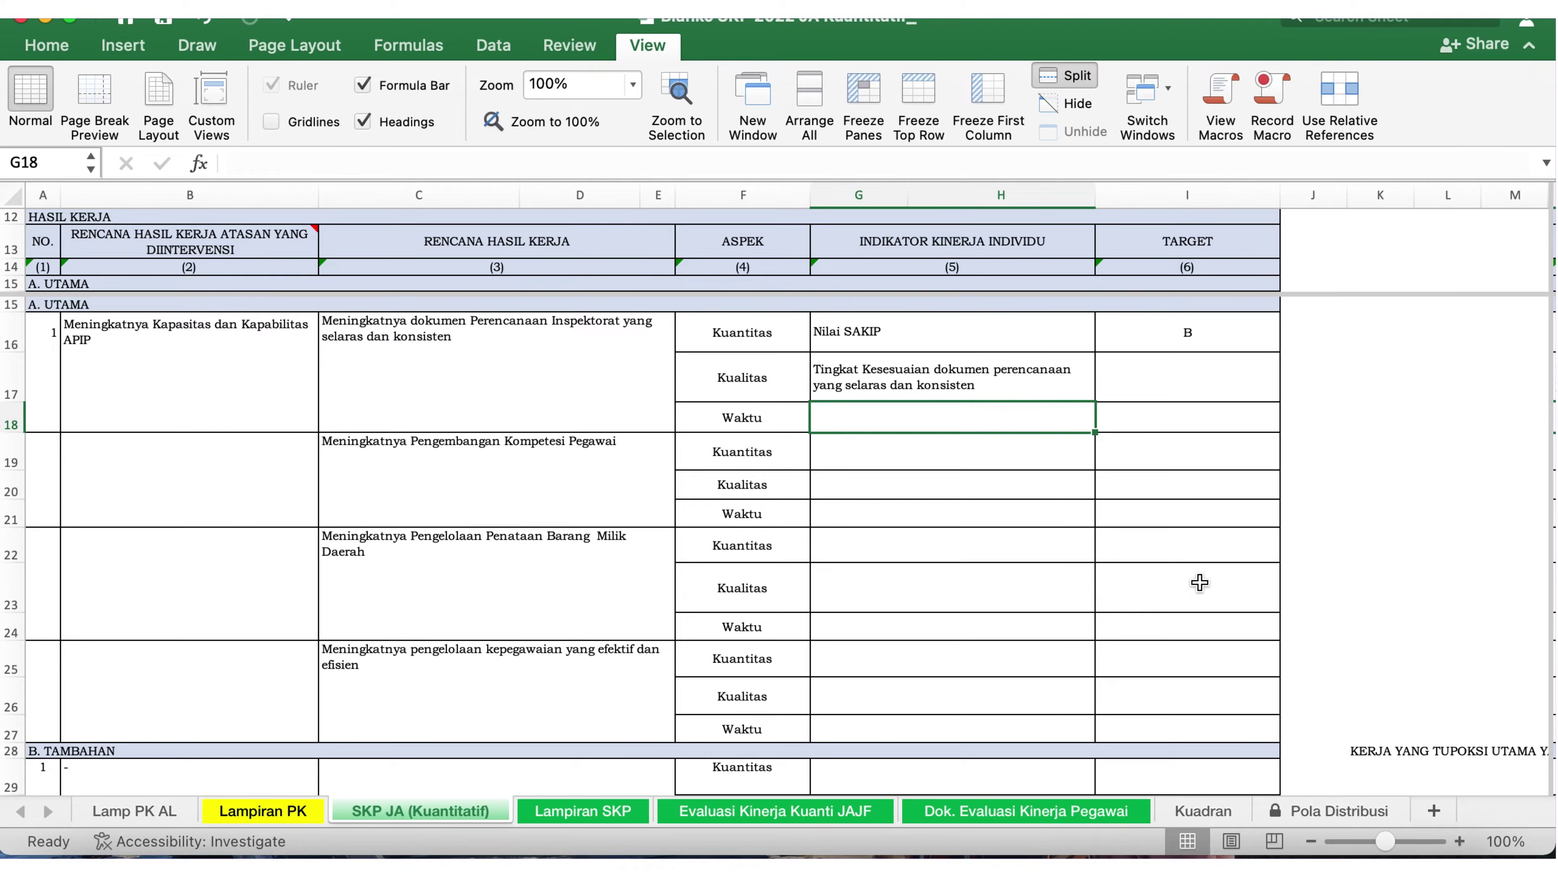
text(Kete)
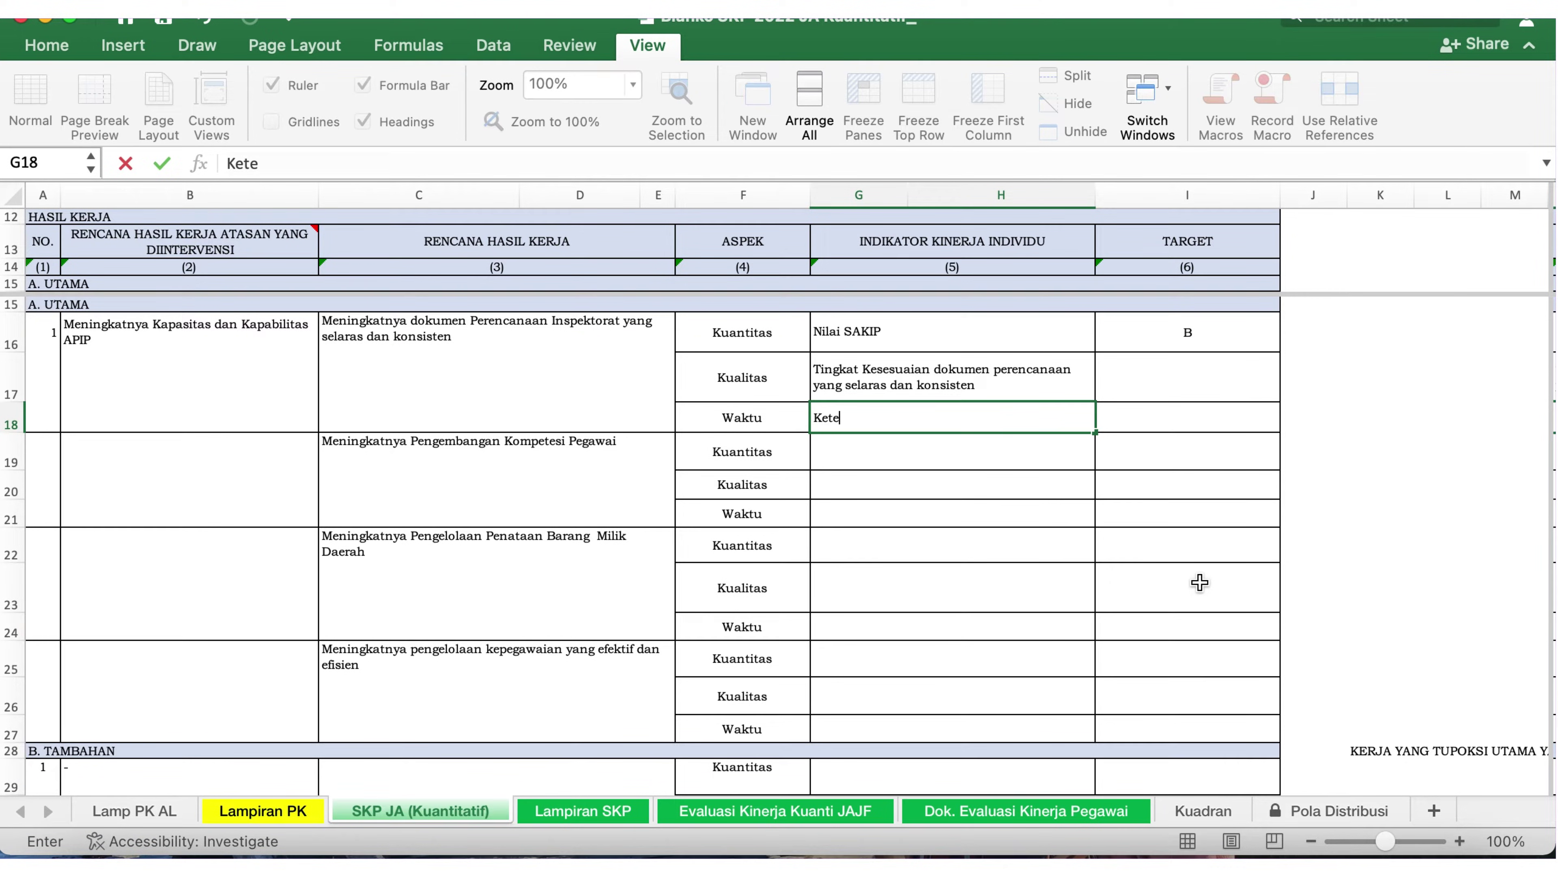
text(patan Waktu )
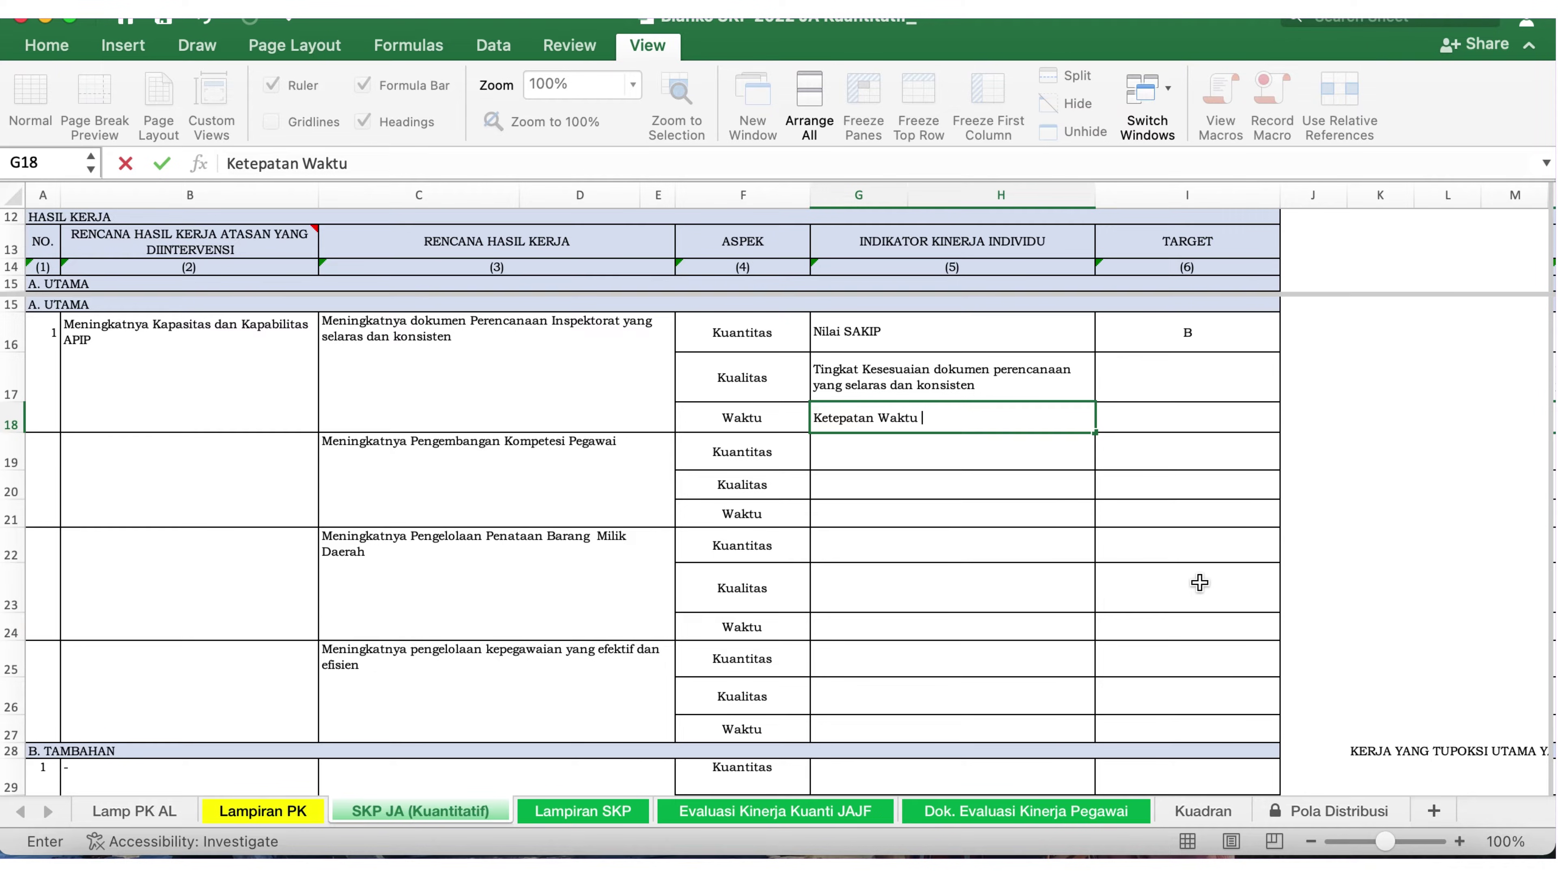
text(yang dibutuhkan)
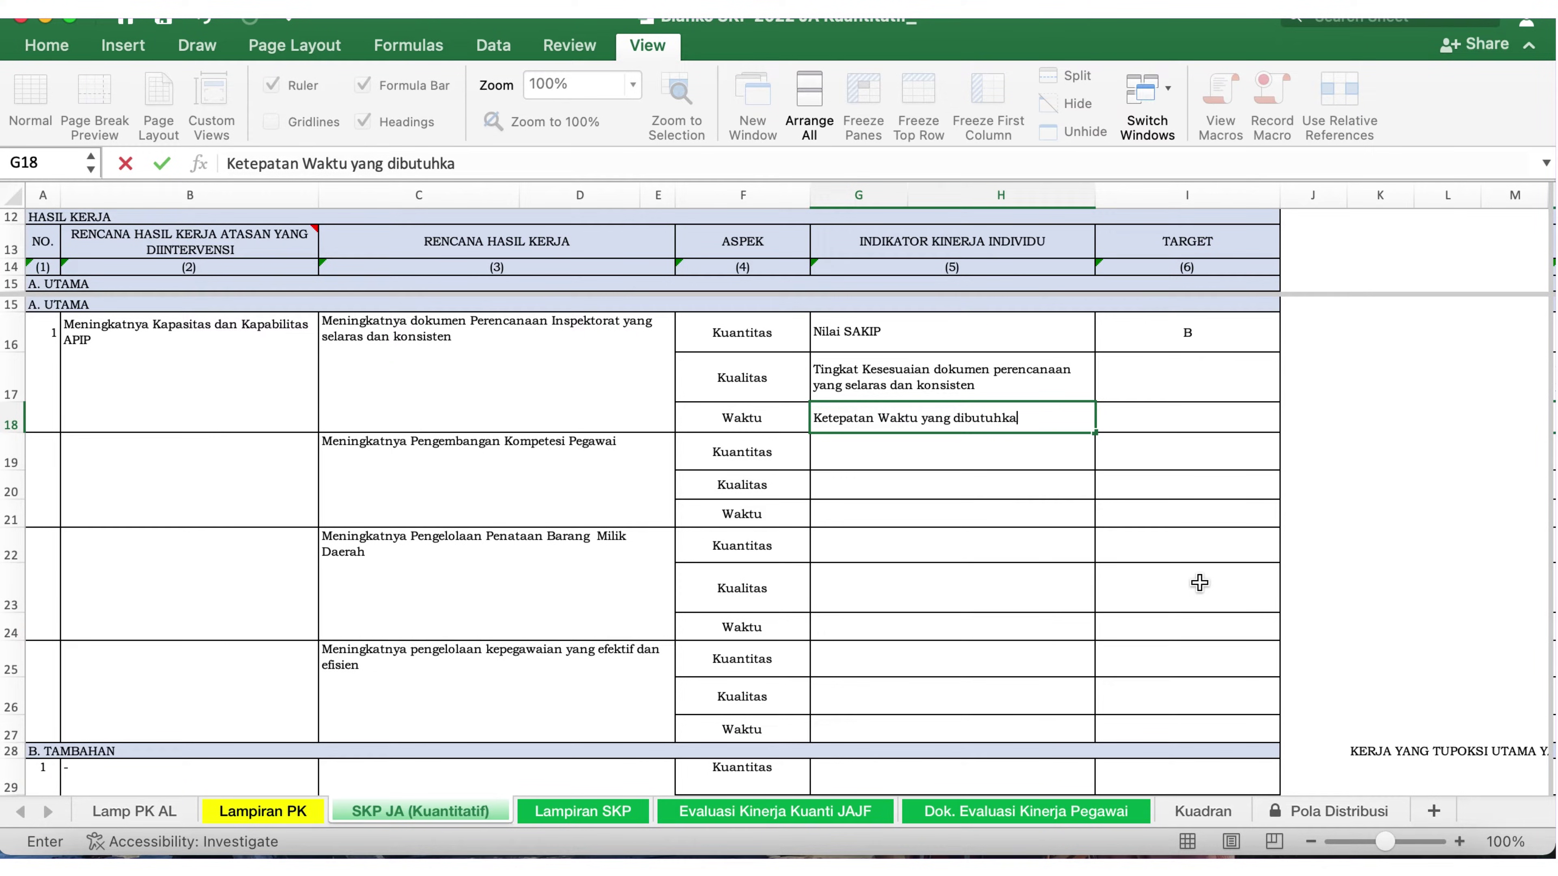
Enter 85-95% as the target of the Kualitas indicator in cell I17.
click(1175, 382)
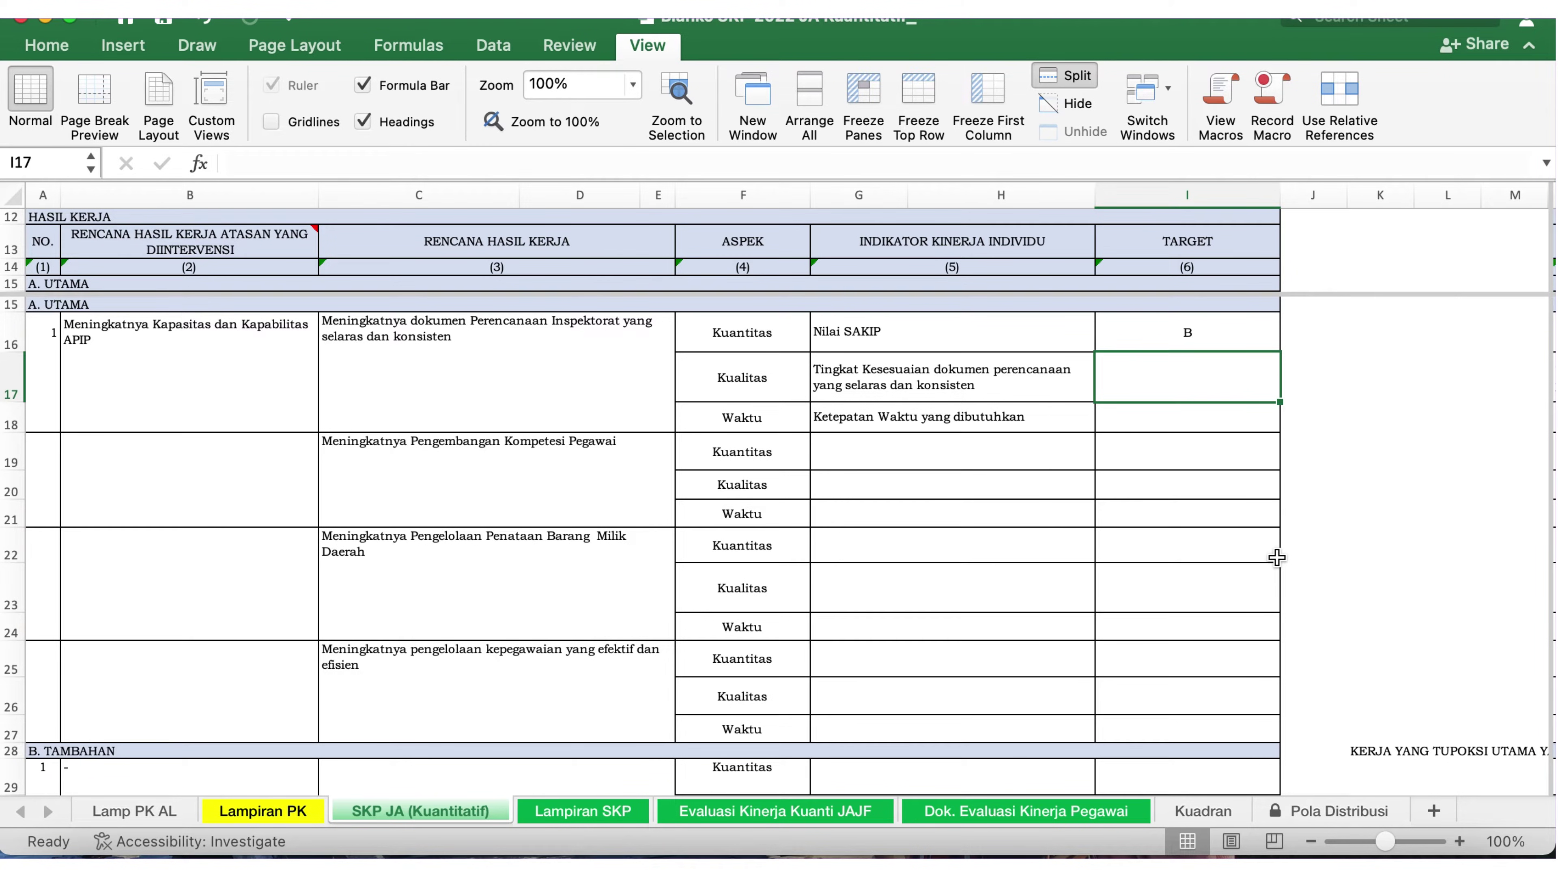
text(85-)
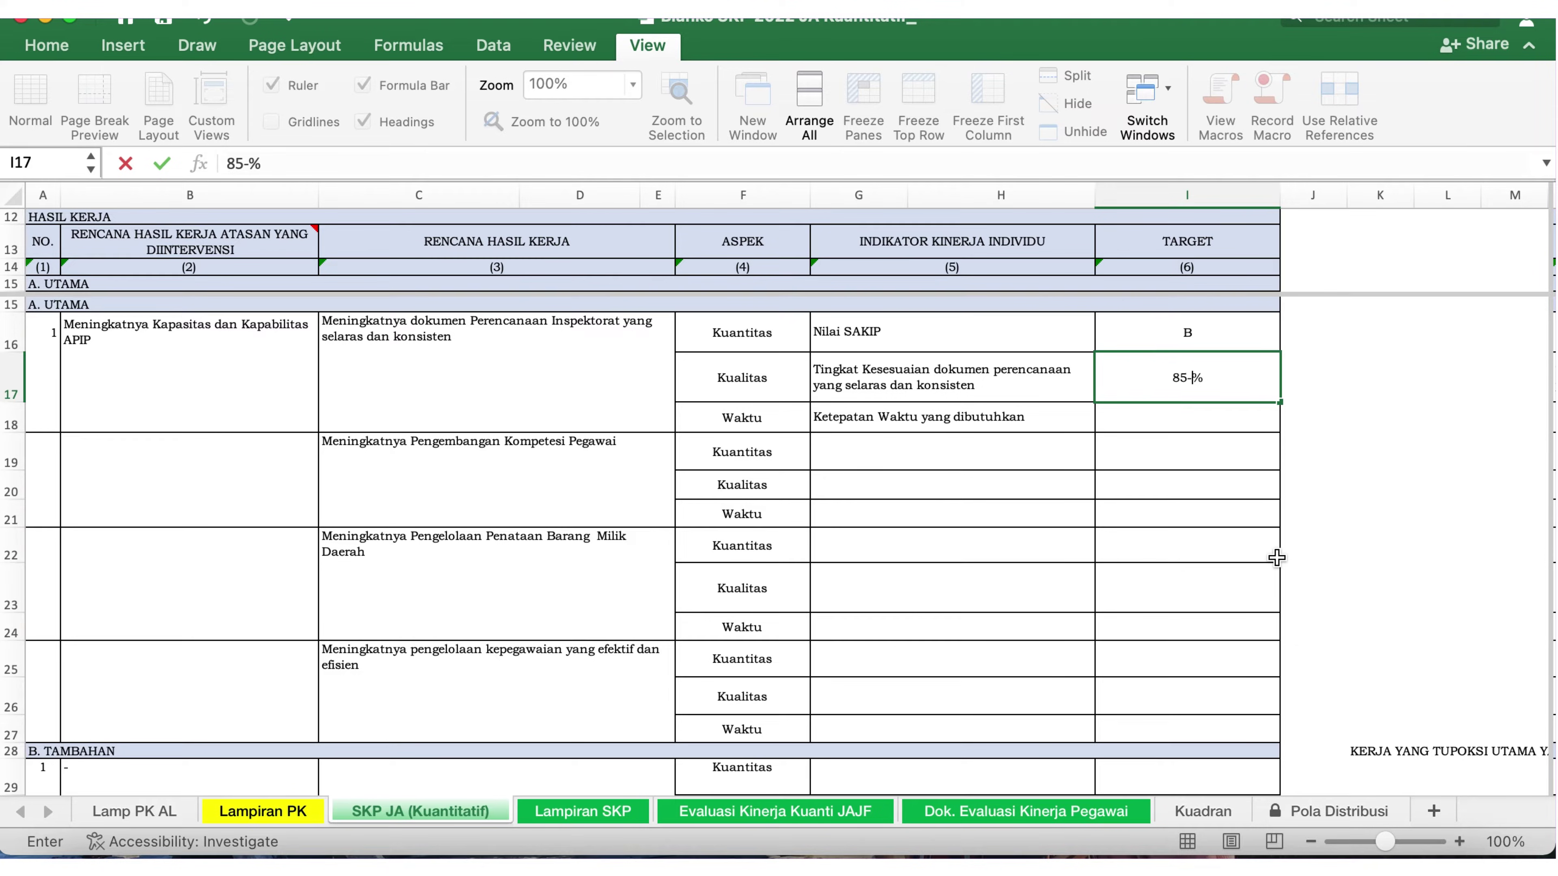
text(95)
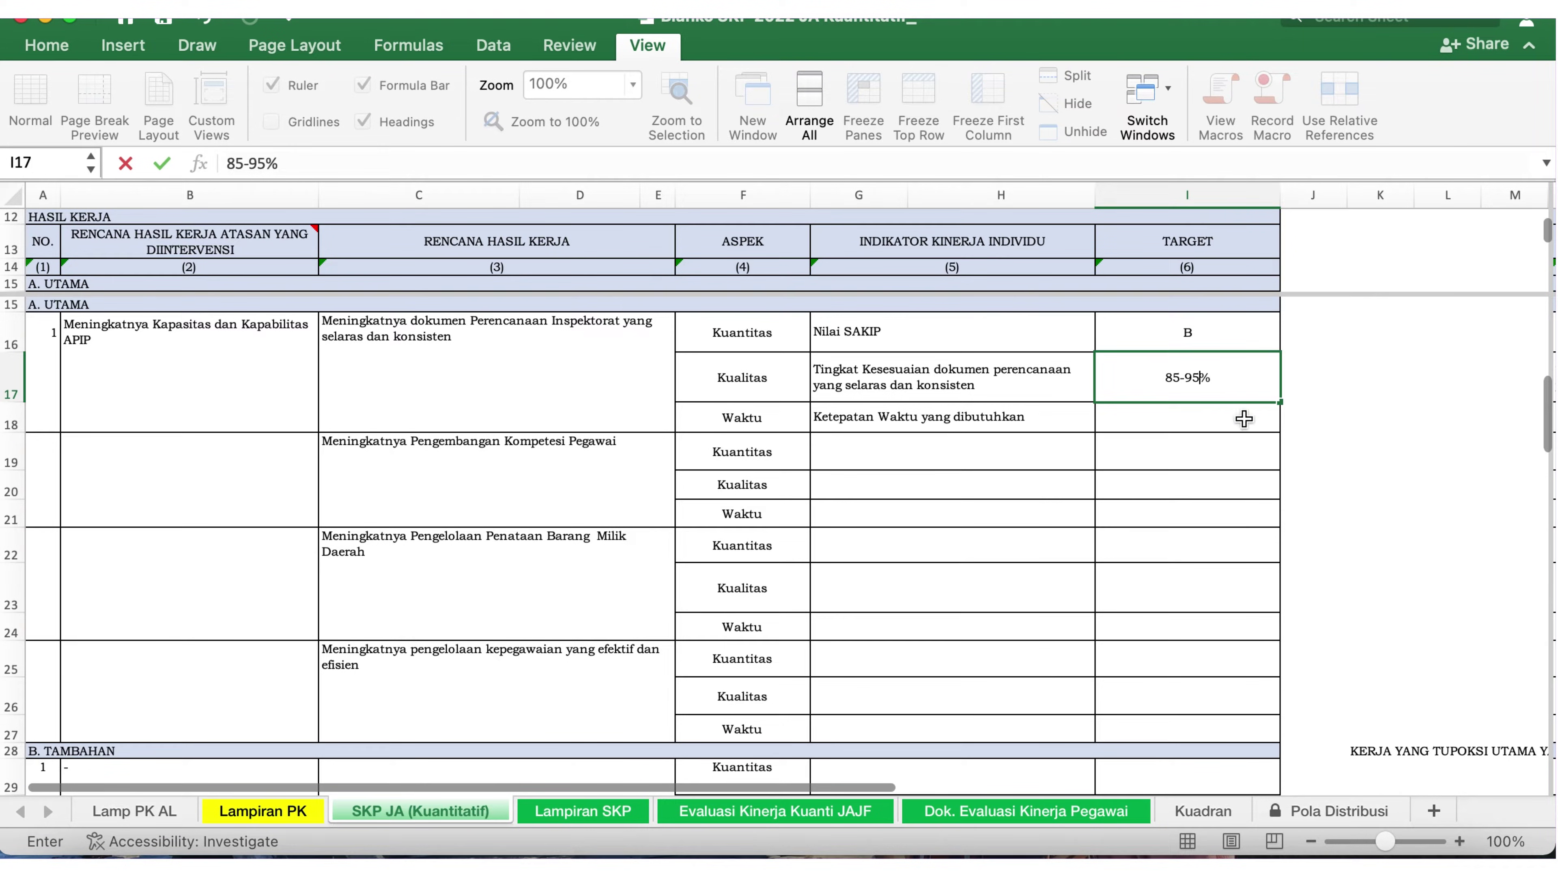
click(1361, 408)
Reduce the heights of rows 16 and 17 to fit their text and enter "1 - 2 bulan" as the Waktu target in cell I18.
click(1113, 410)
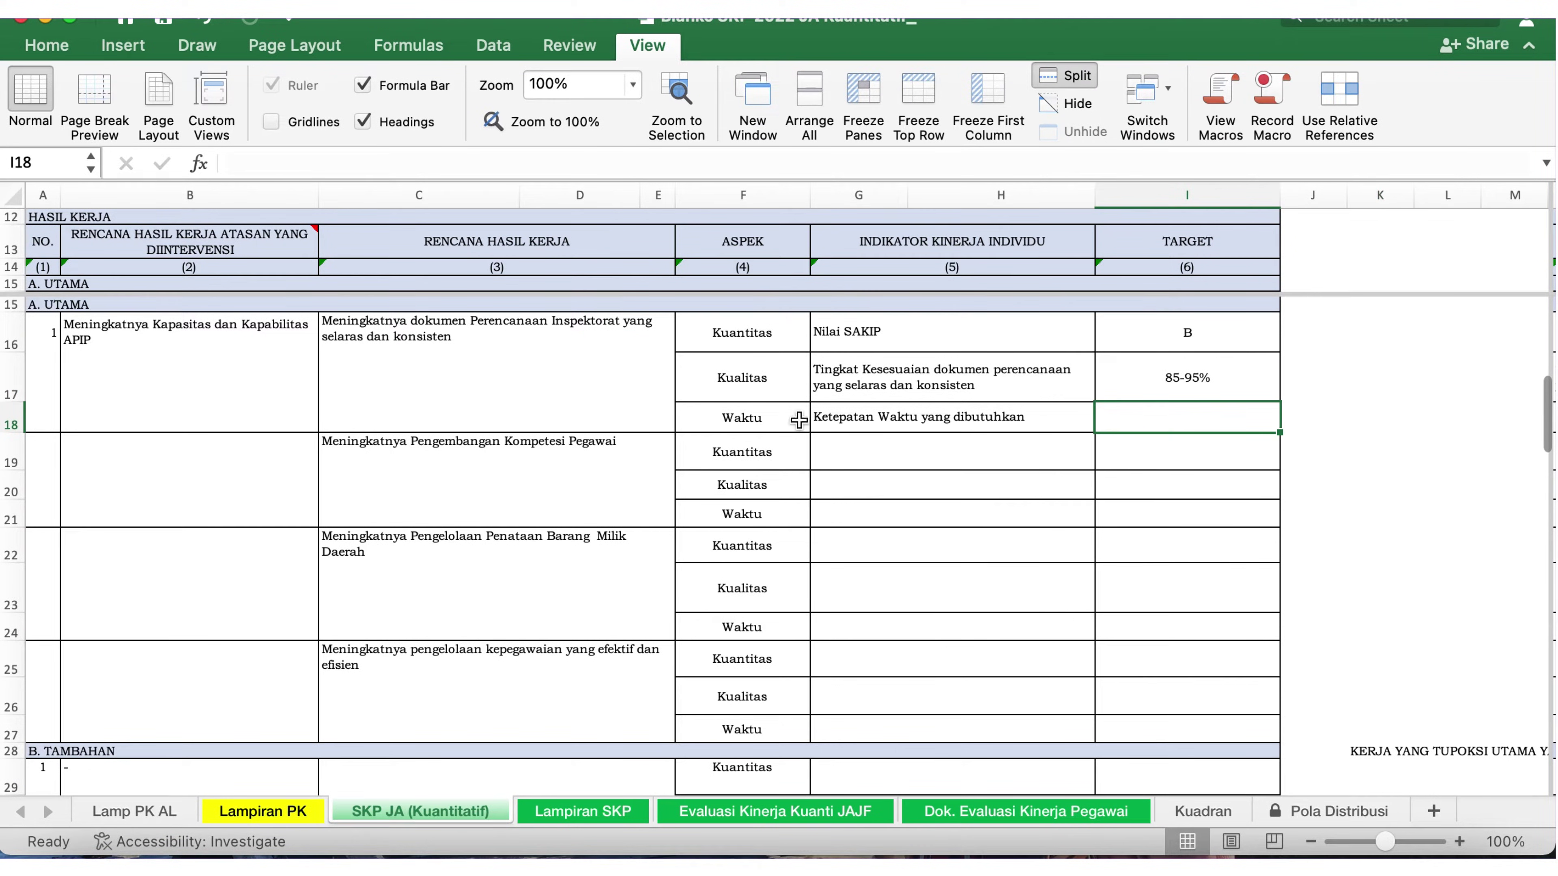
drag(17, 402, 26, 346)
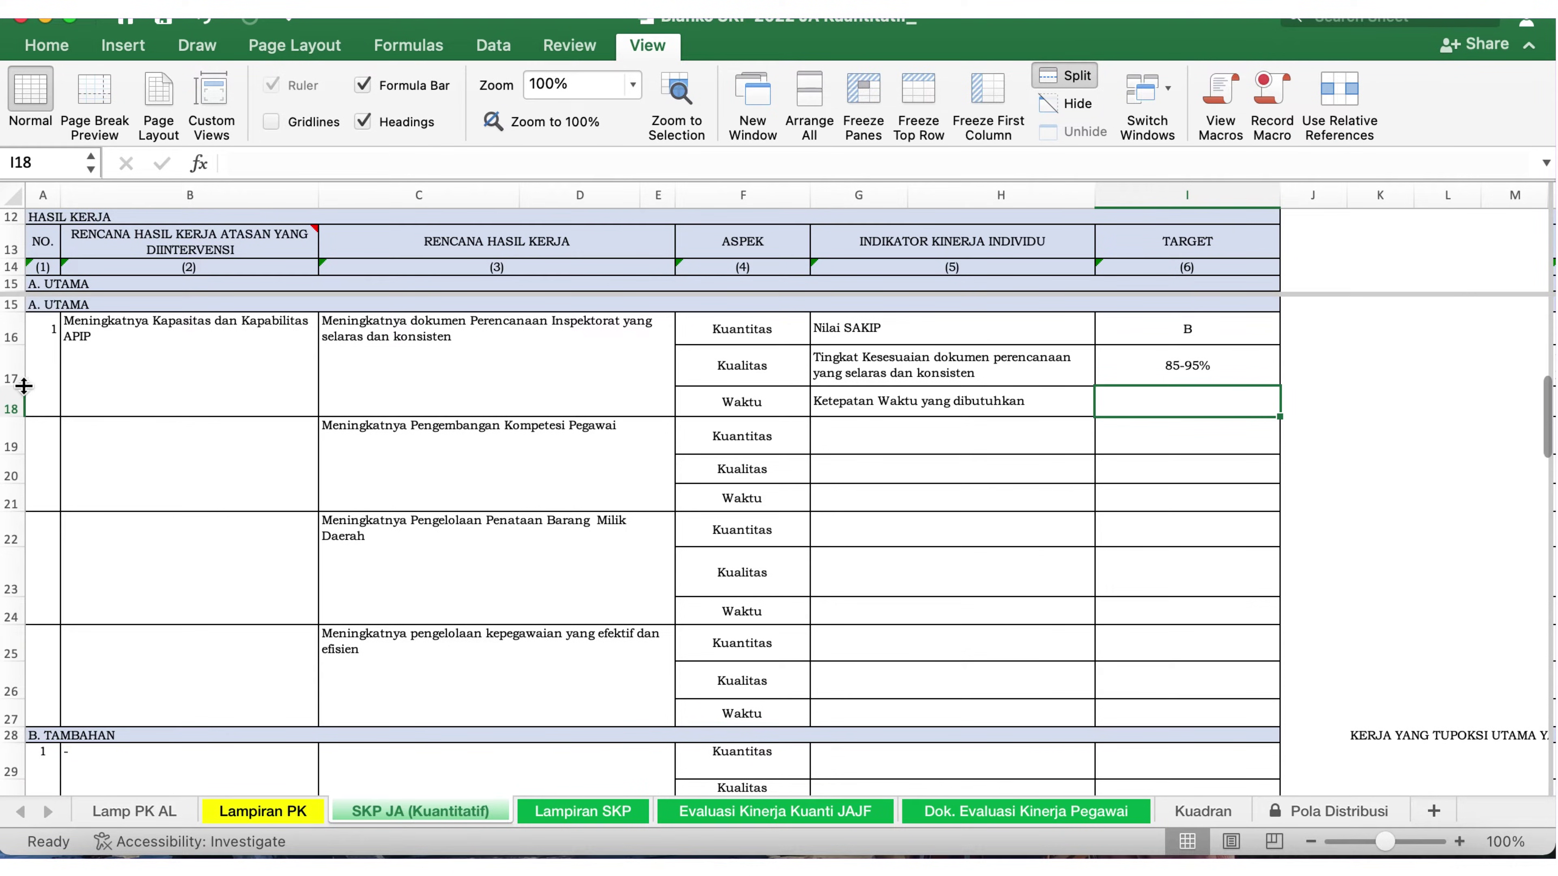
drag(19, 386, 21, 381)
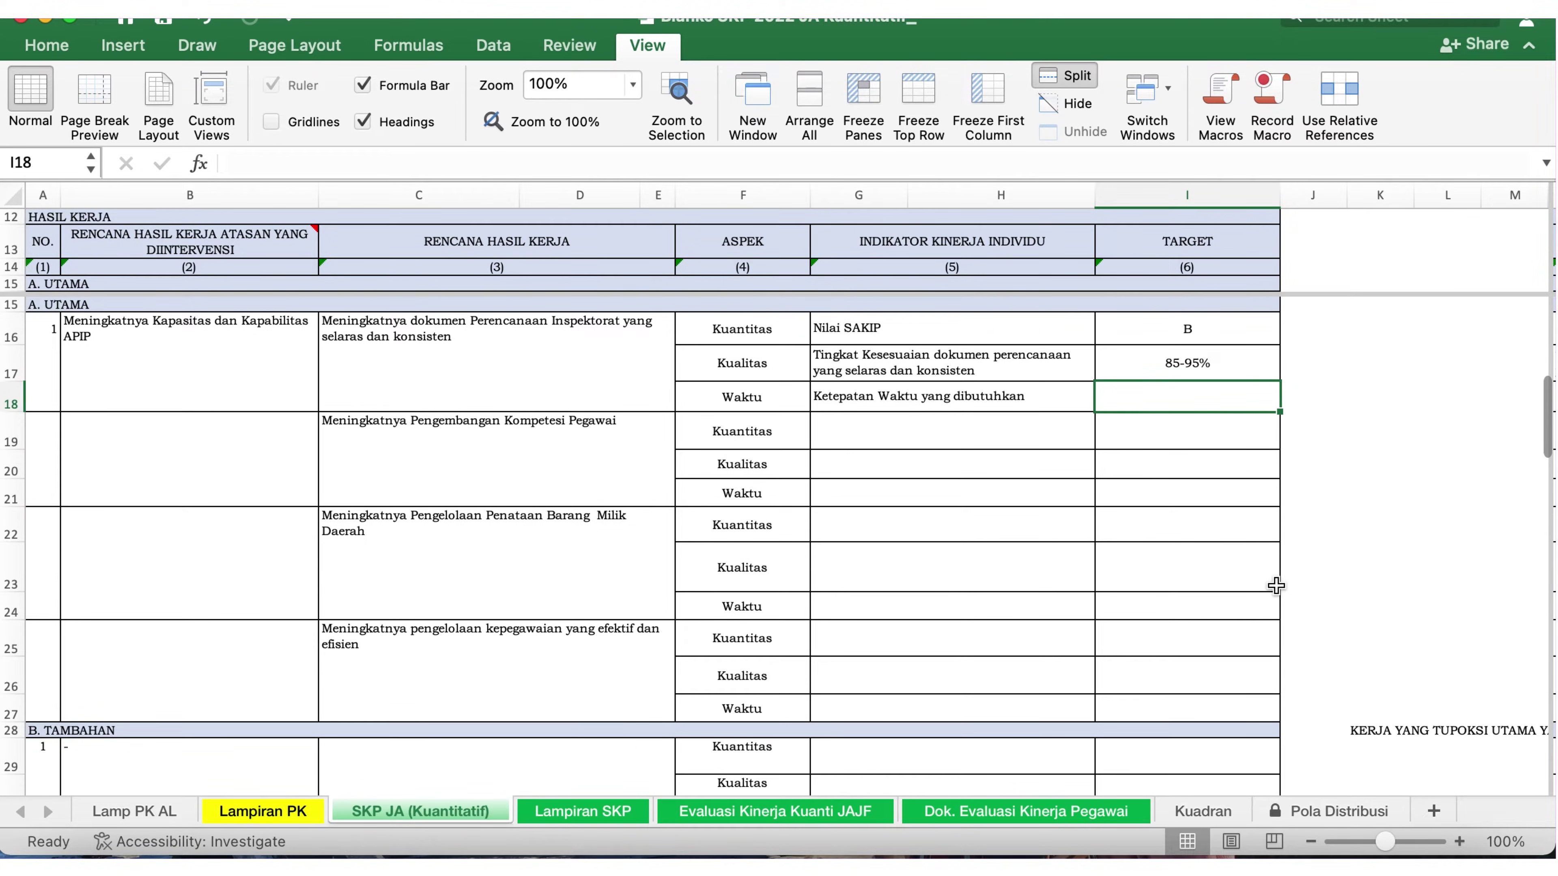
text(1 - 2)
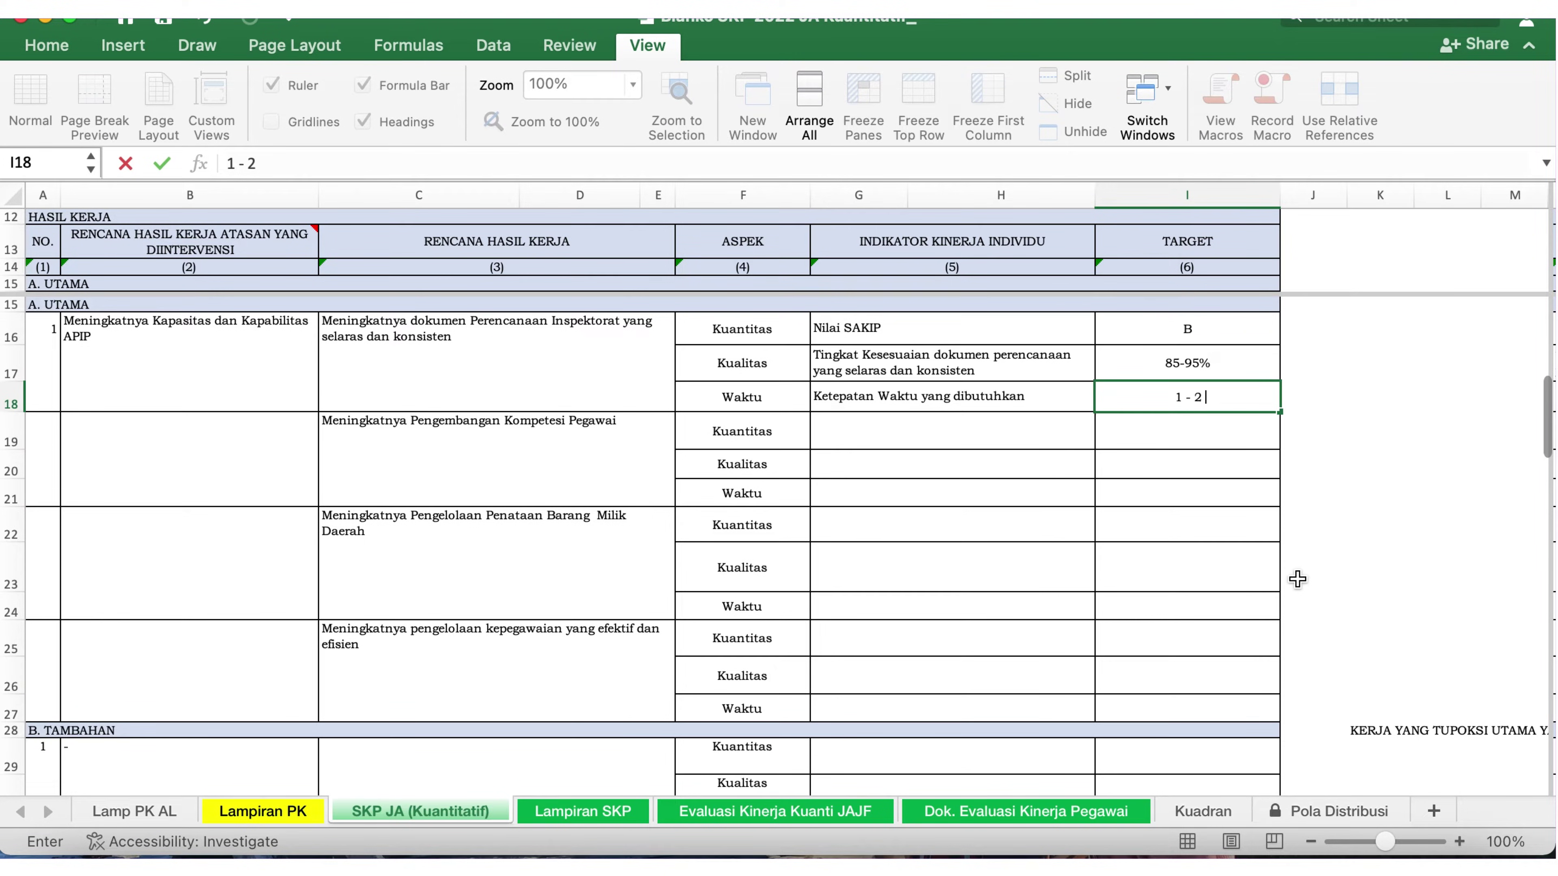
text( bulan)
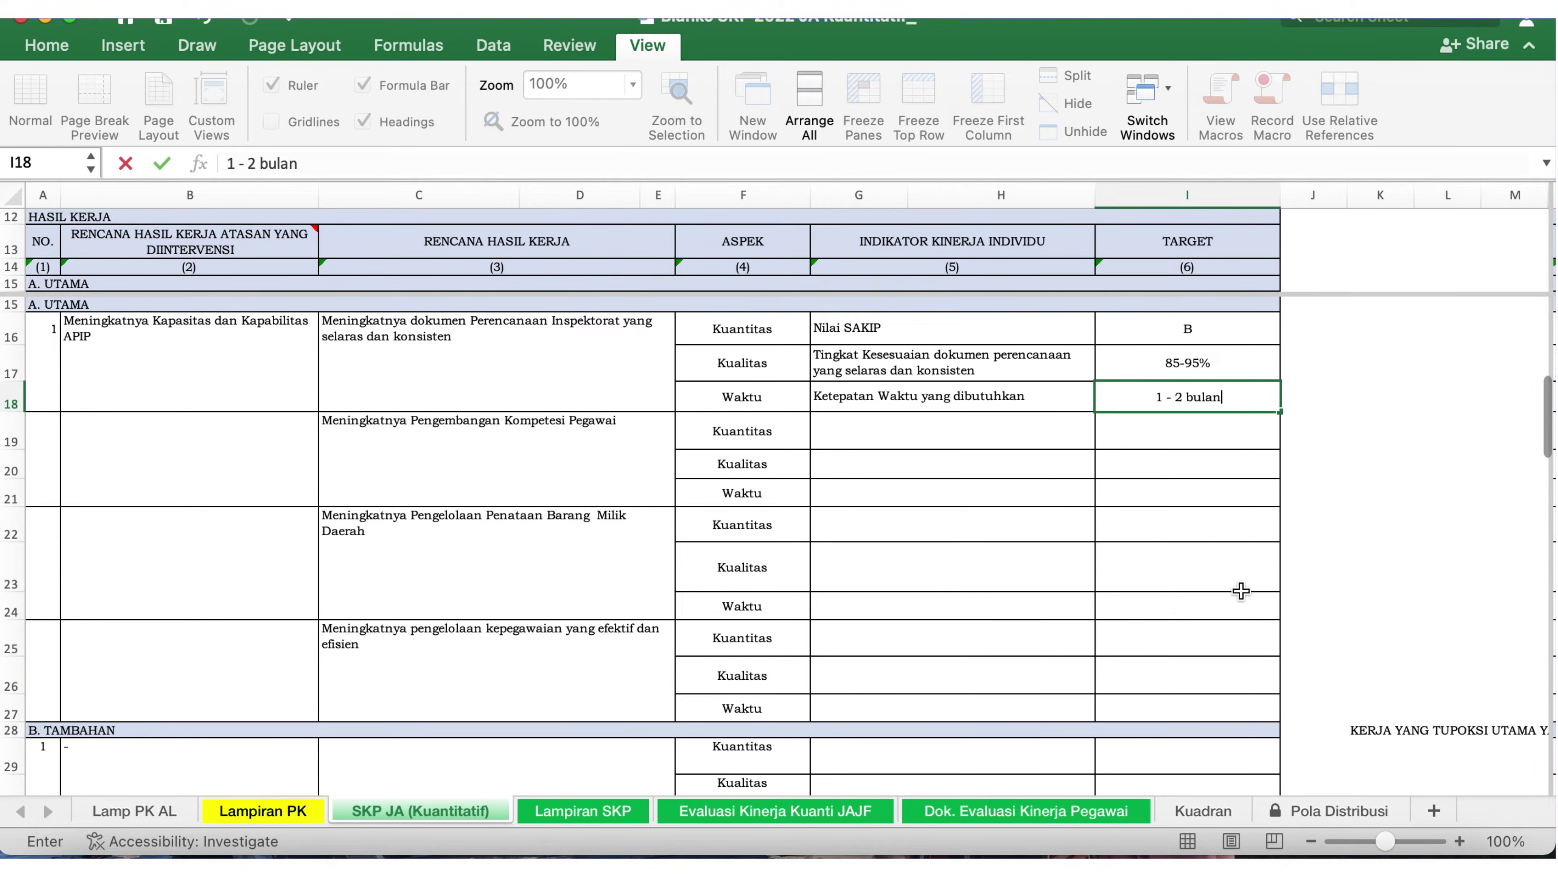
click(1369, 547)
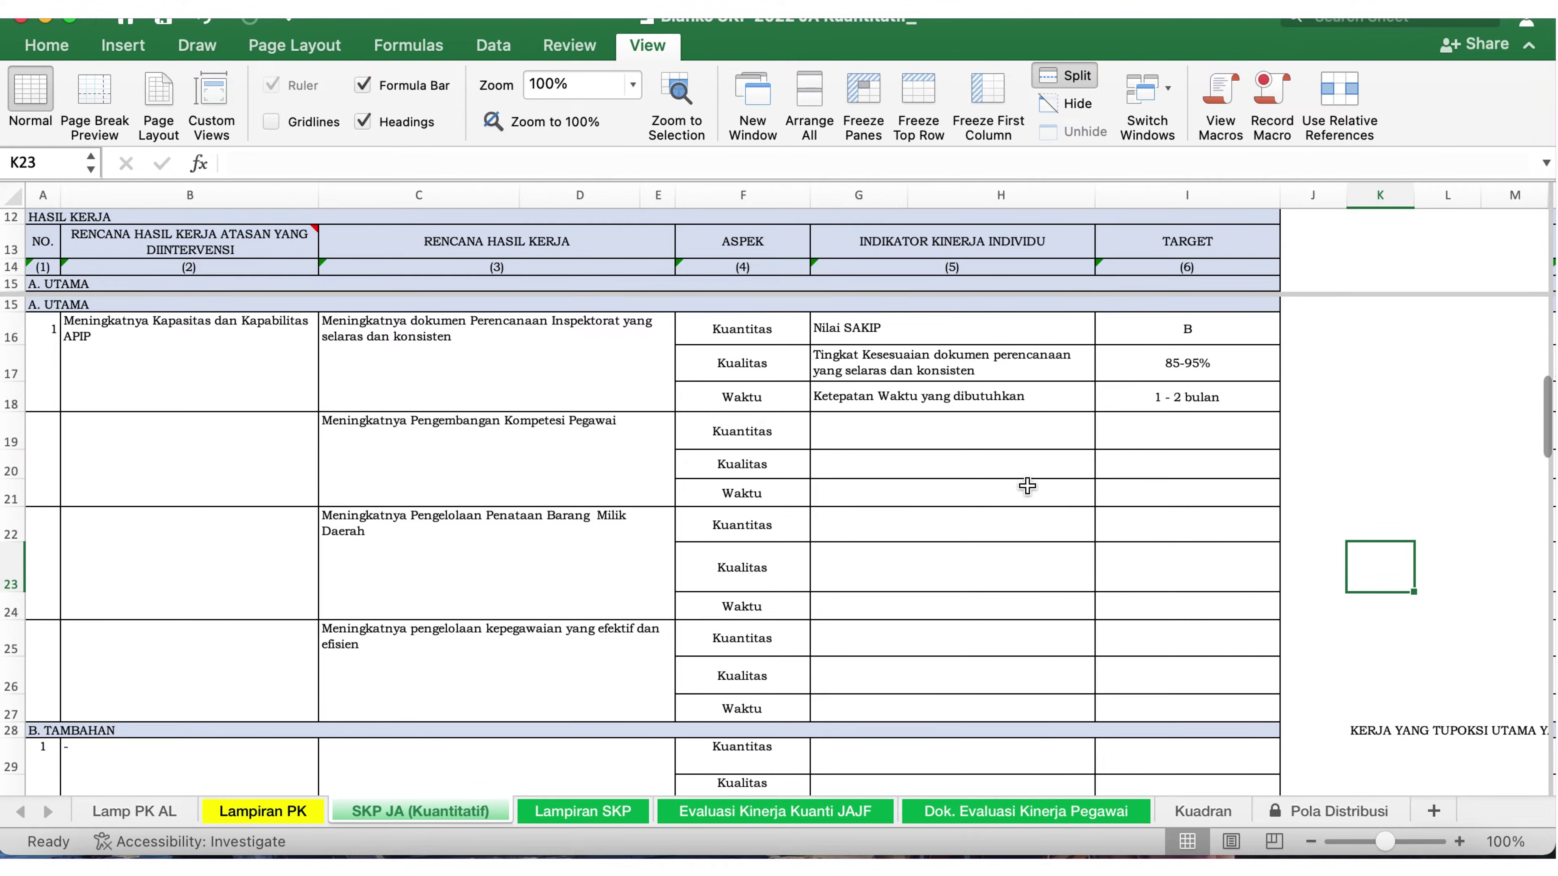
Enter "Persentase Pegawai yang mengikuti peningkatan SDM" as the Kuantitas indicator in cell G19 and 30% as its target in I19.
click(968, 436)
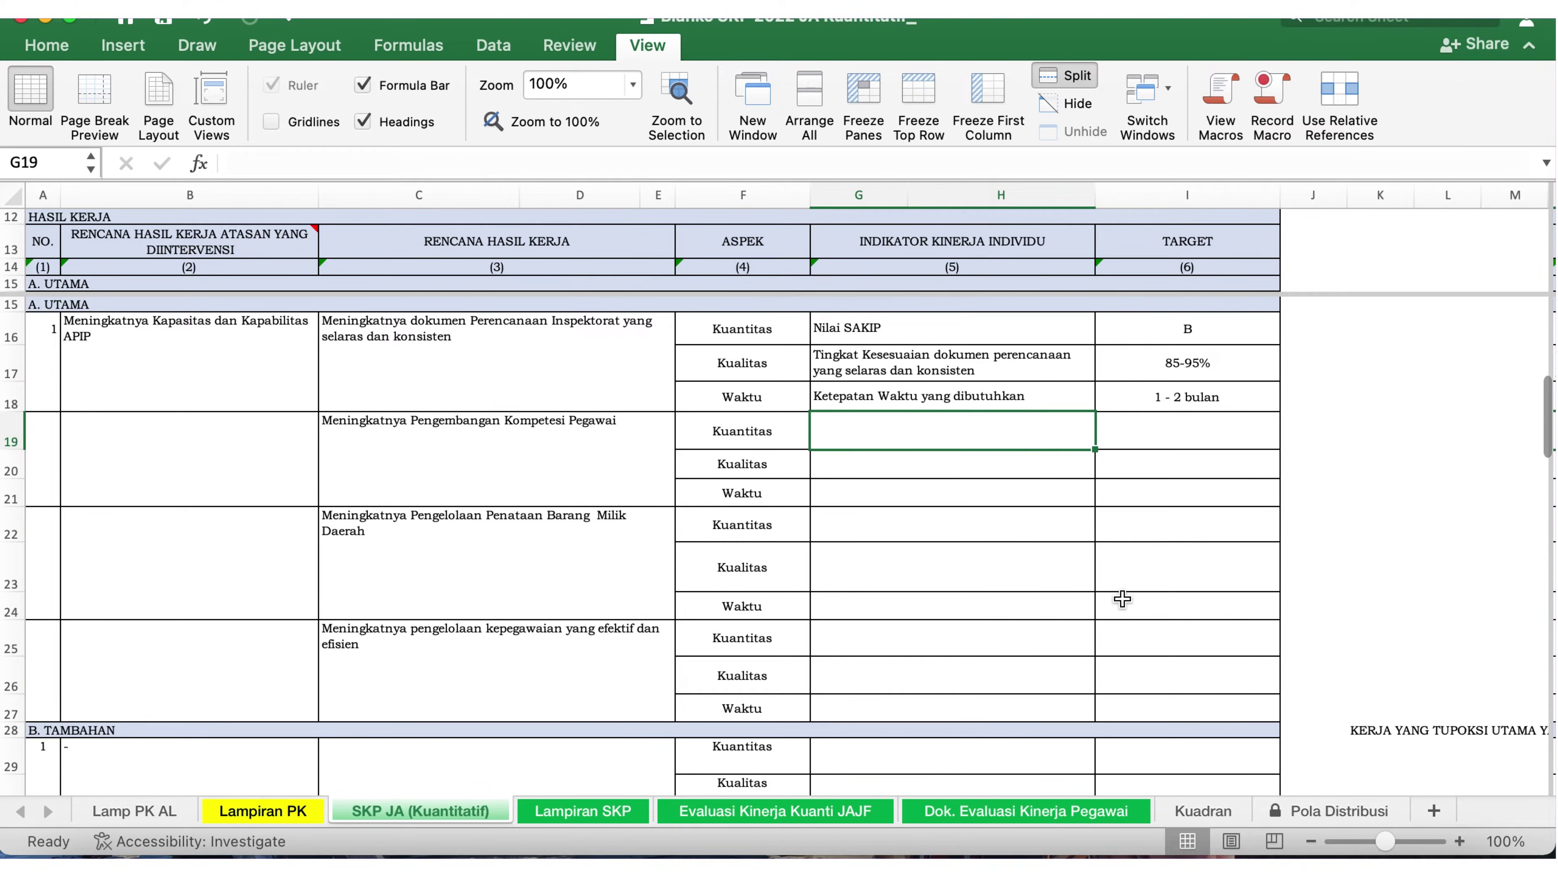
text(Perse)
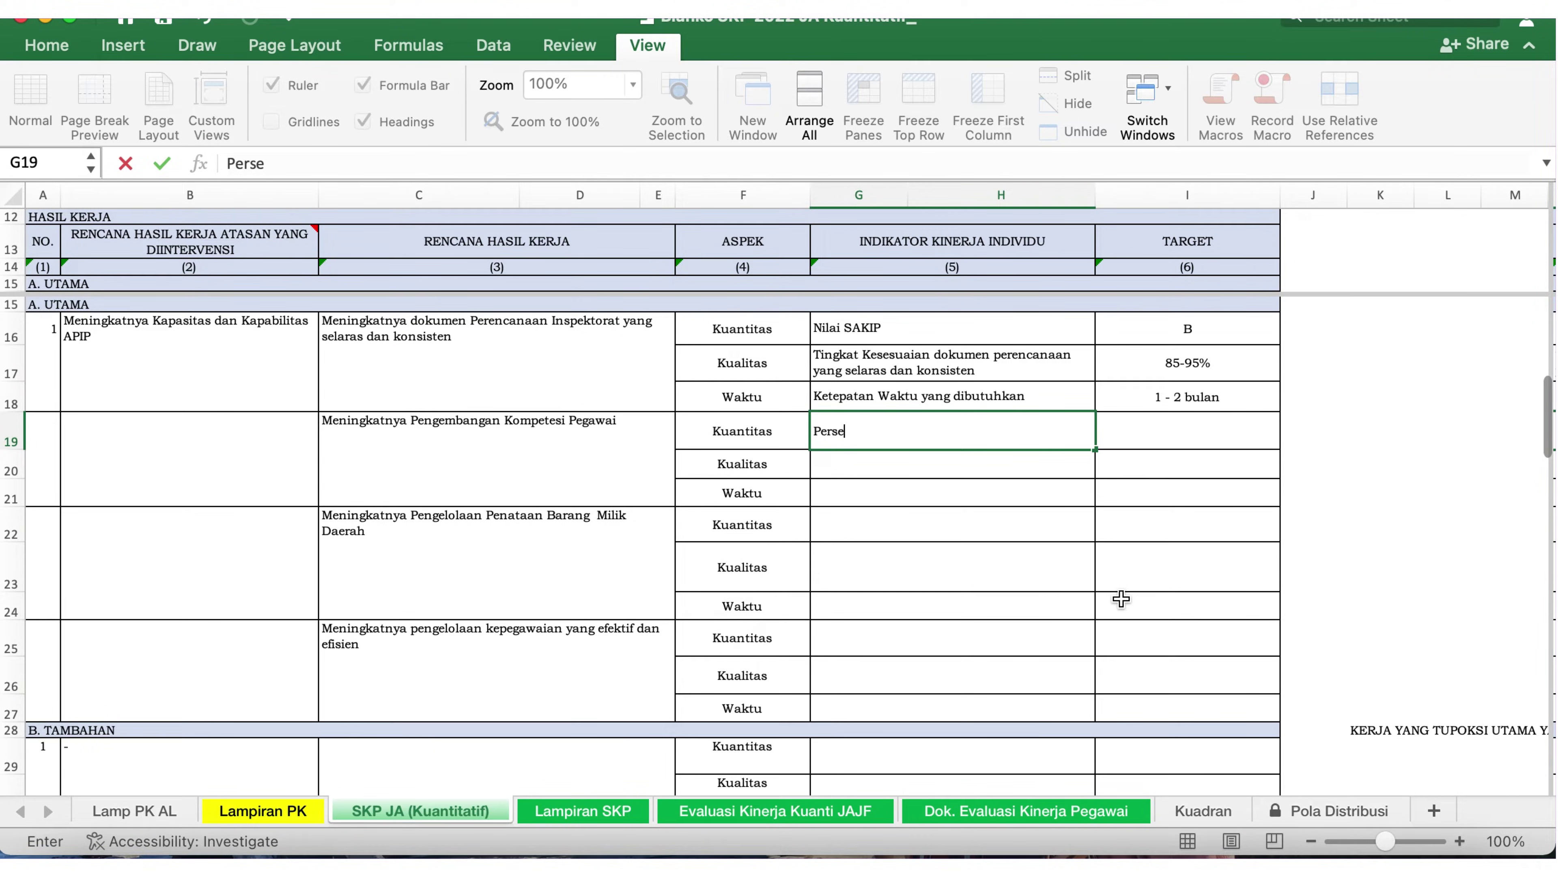
text(ntase Pegawai )
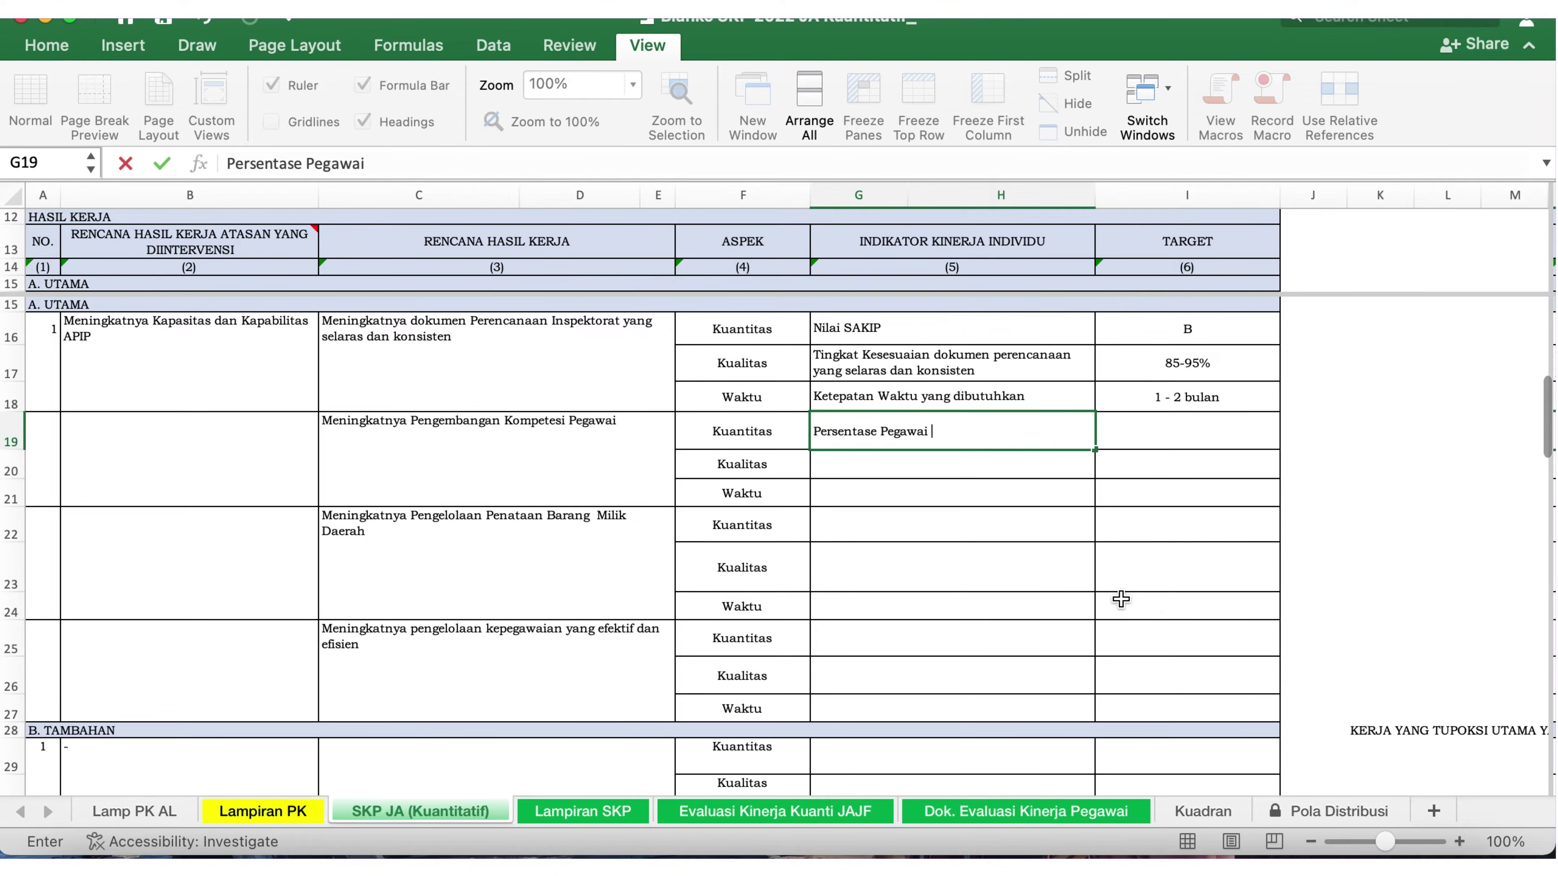
text(yang mengikuti)
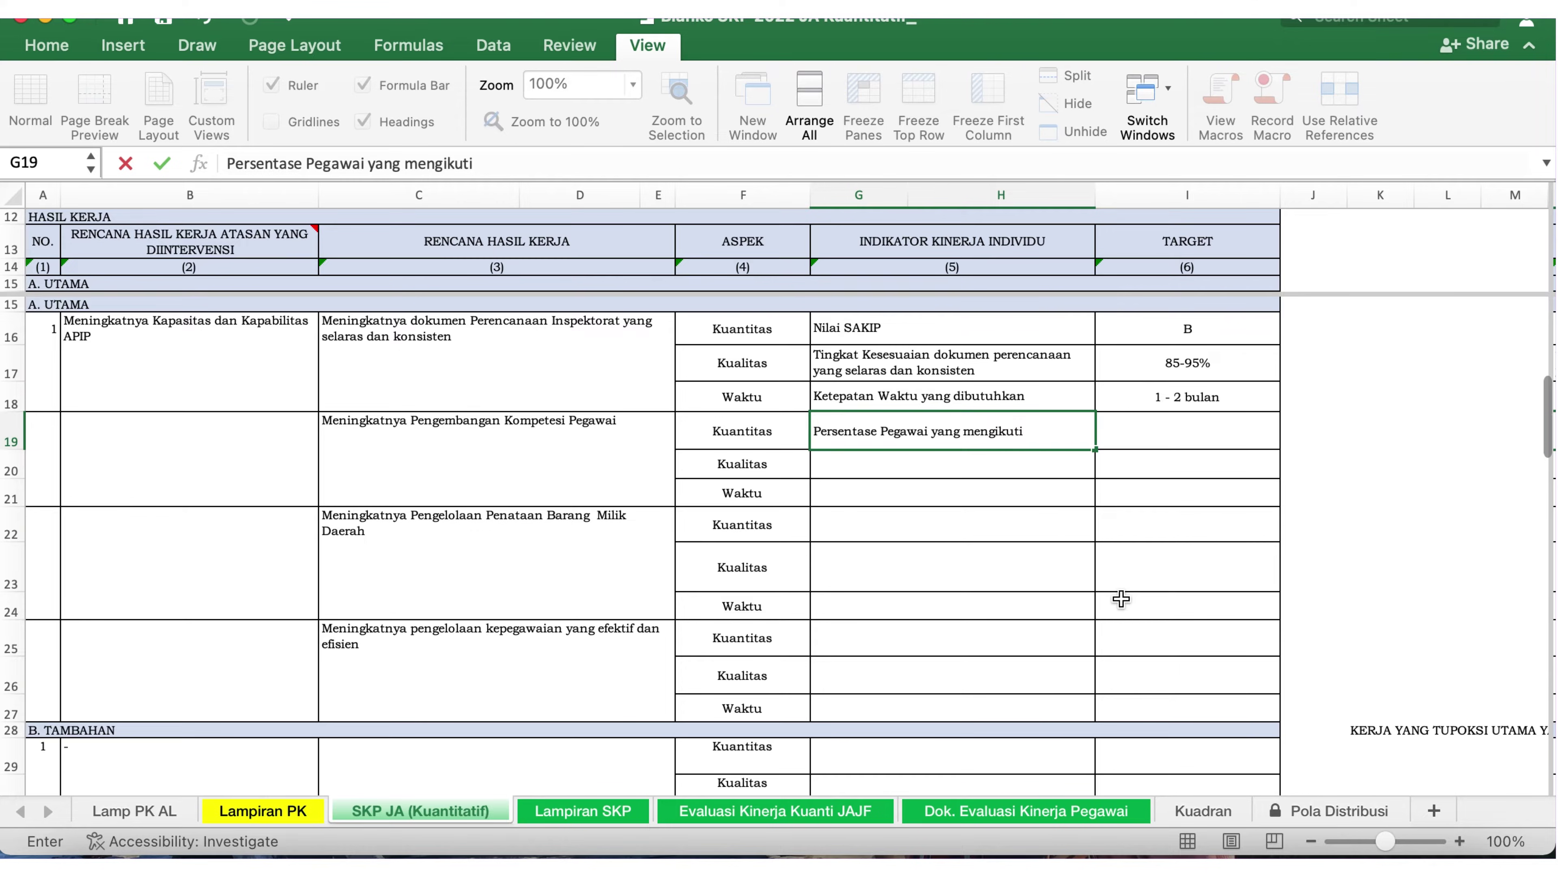
text(peningkatan )
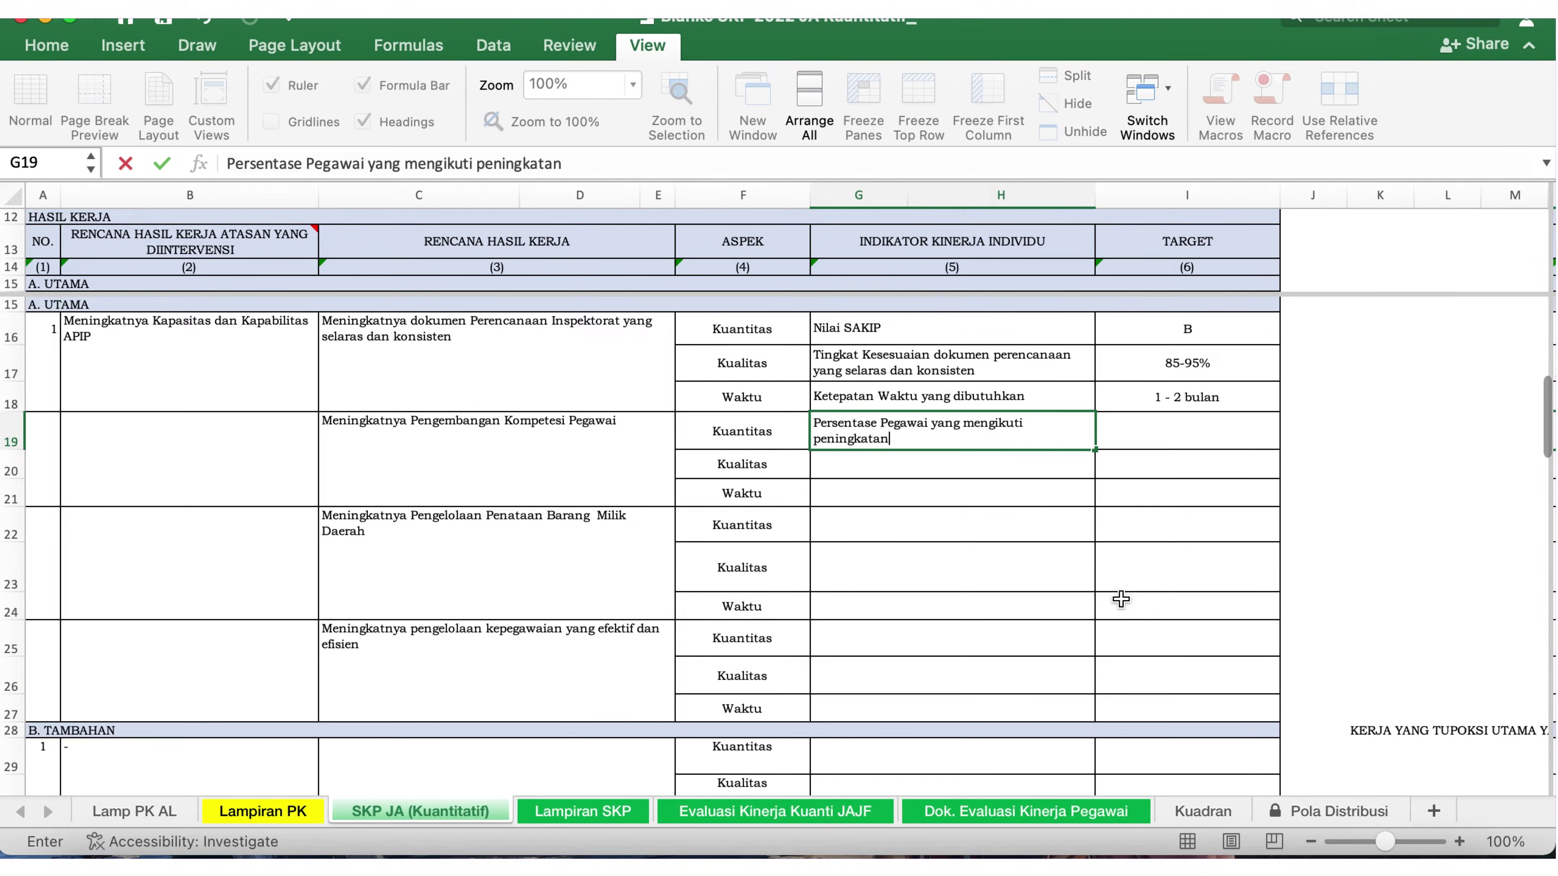
text(SDM)
click(1175, 434)
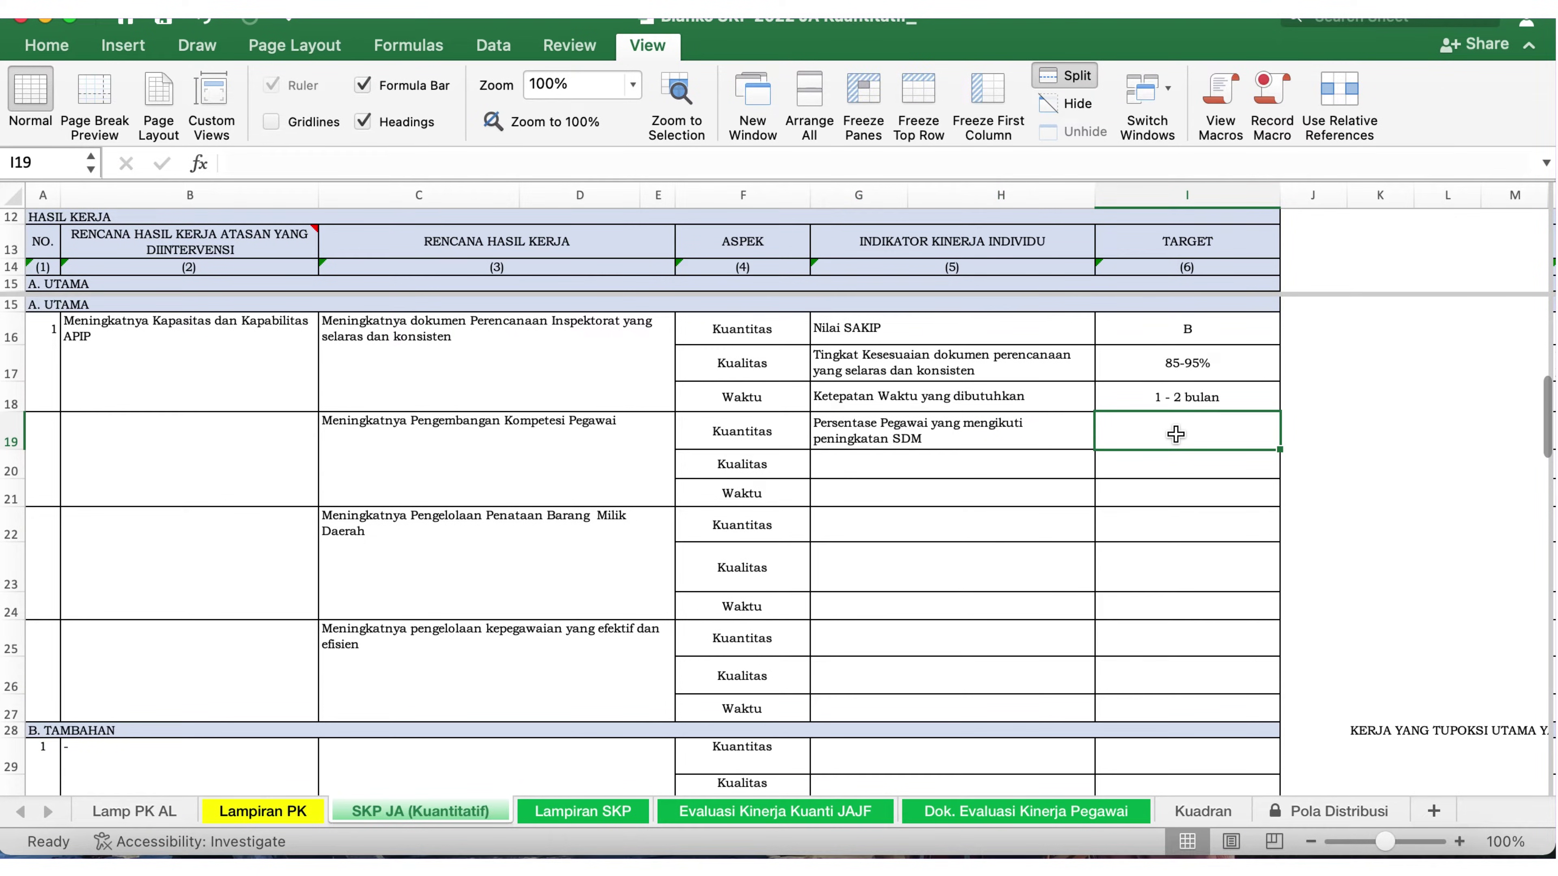
text(30)
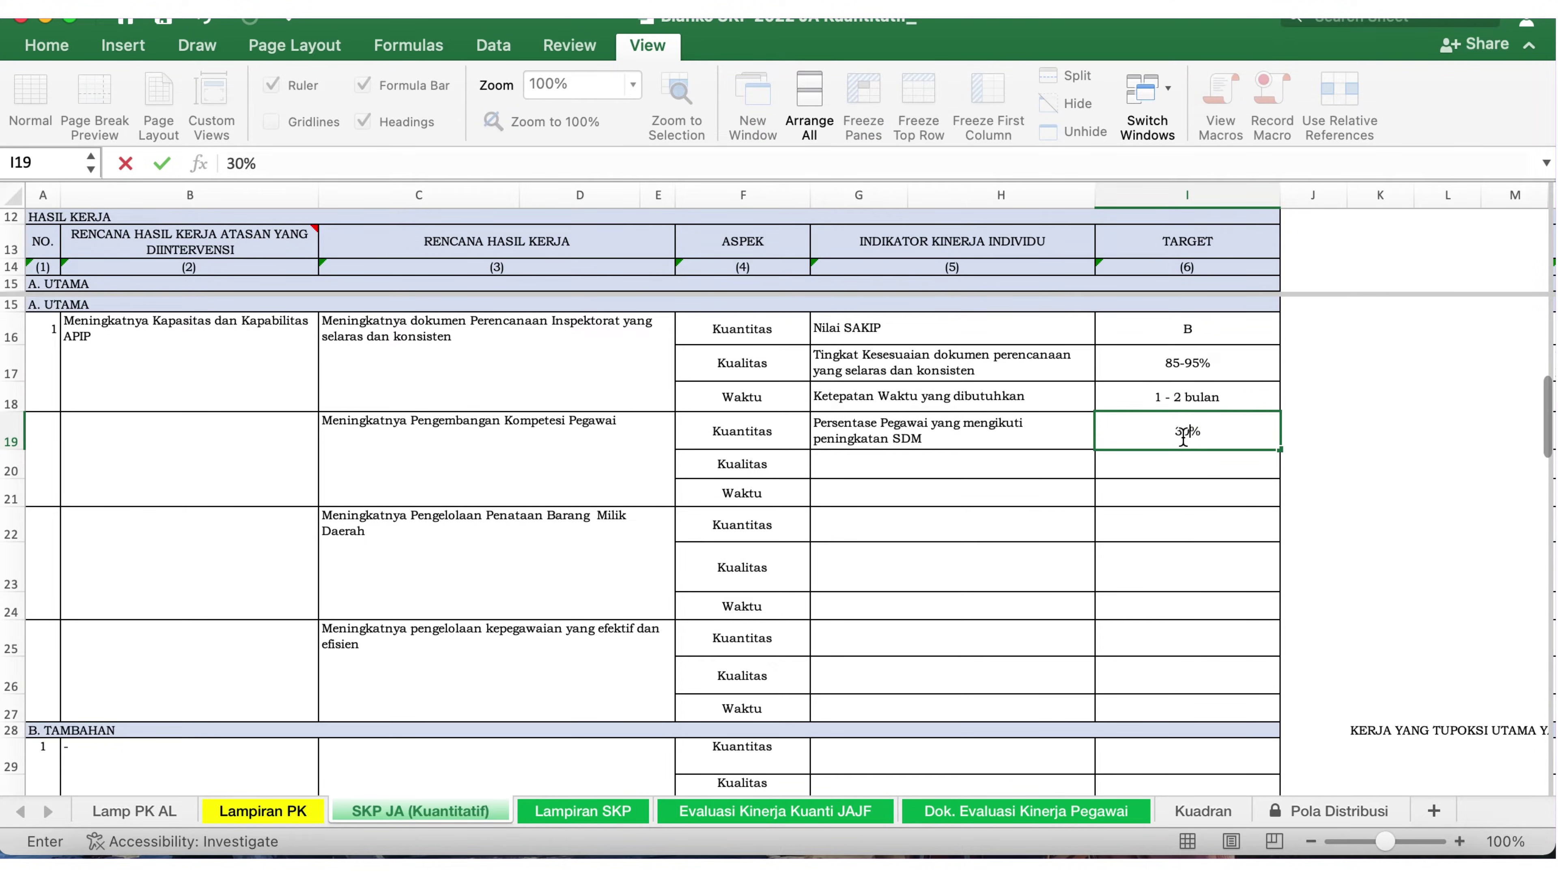
click(1209, 431)
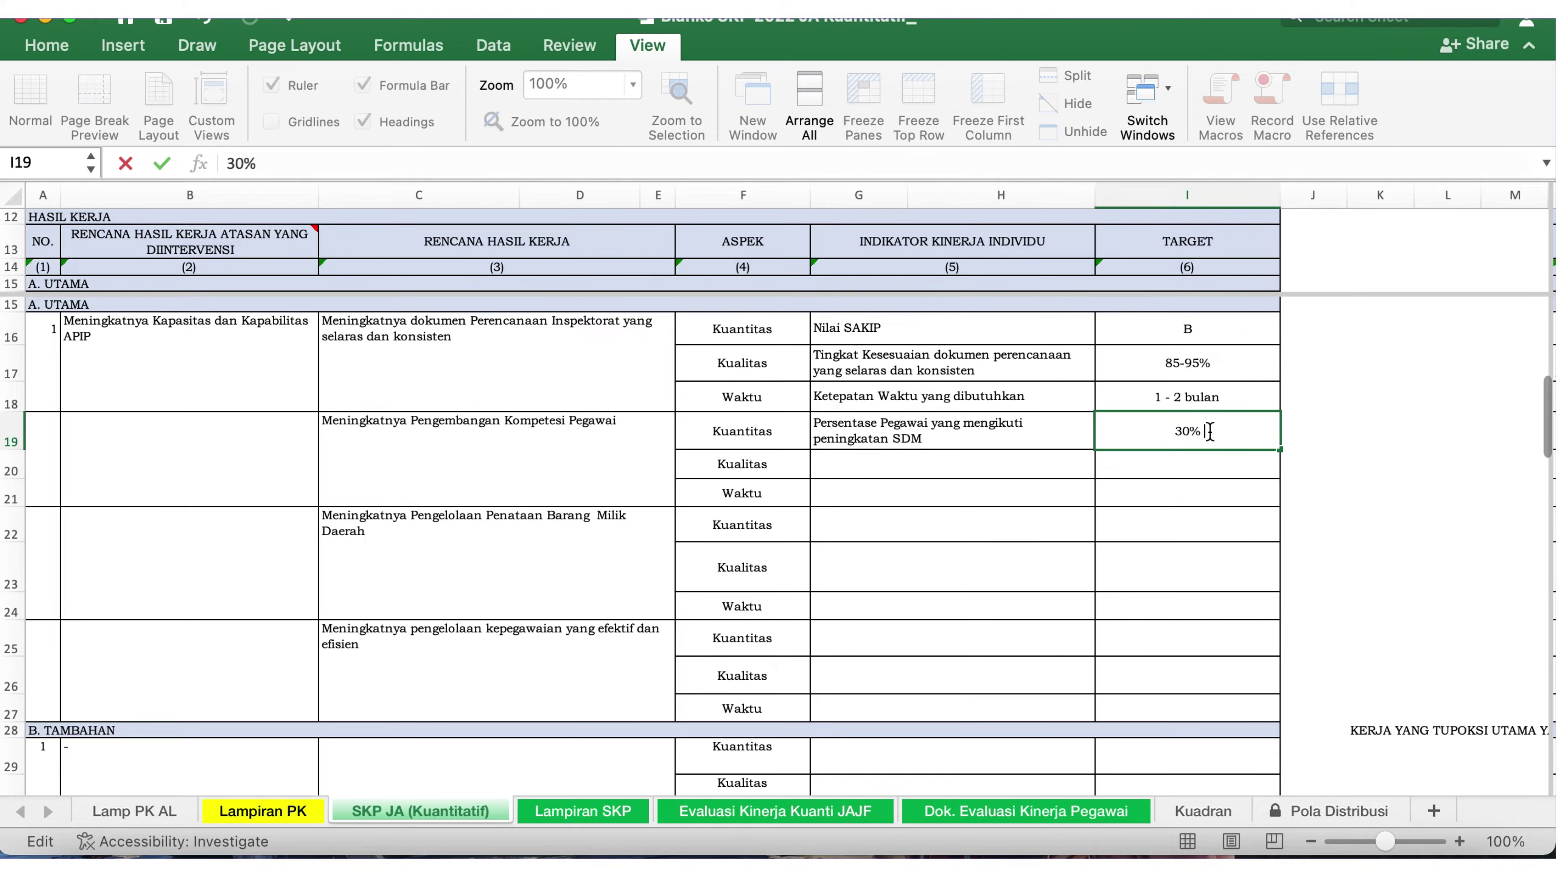
text(dari juml)
key(BackSpace)
key(BackSpace)
key(BackSpace)
key(BackSpace)
key(BackSpace)
key(BackSpace)
key(BackSpace)
key(BackSpace)
key(BackSpace)
Enter "Tingkat kesesuaian Kebutuhan Bimtek" as the Kualitas indicator in cell G20.
click(951, 469)
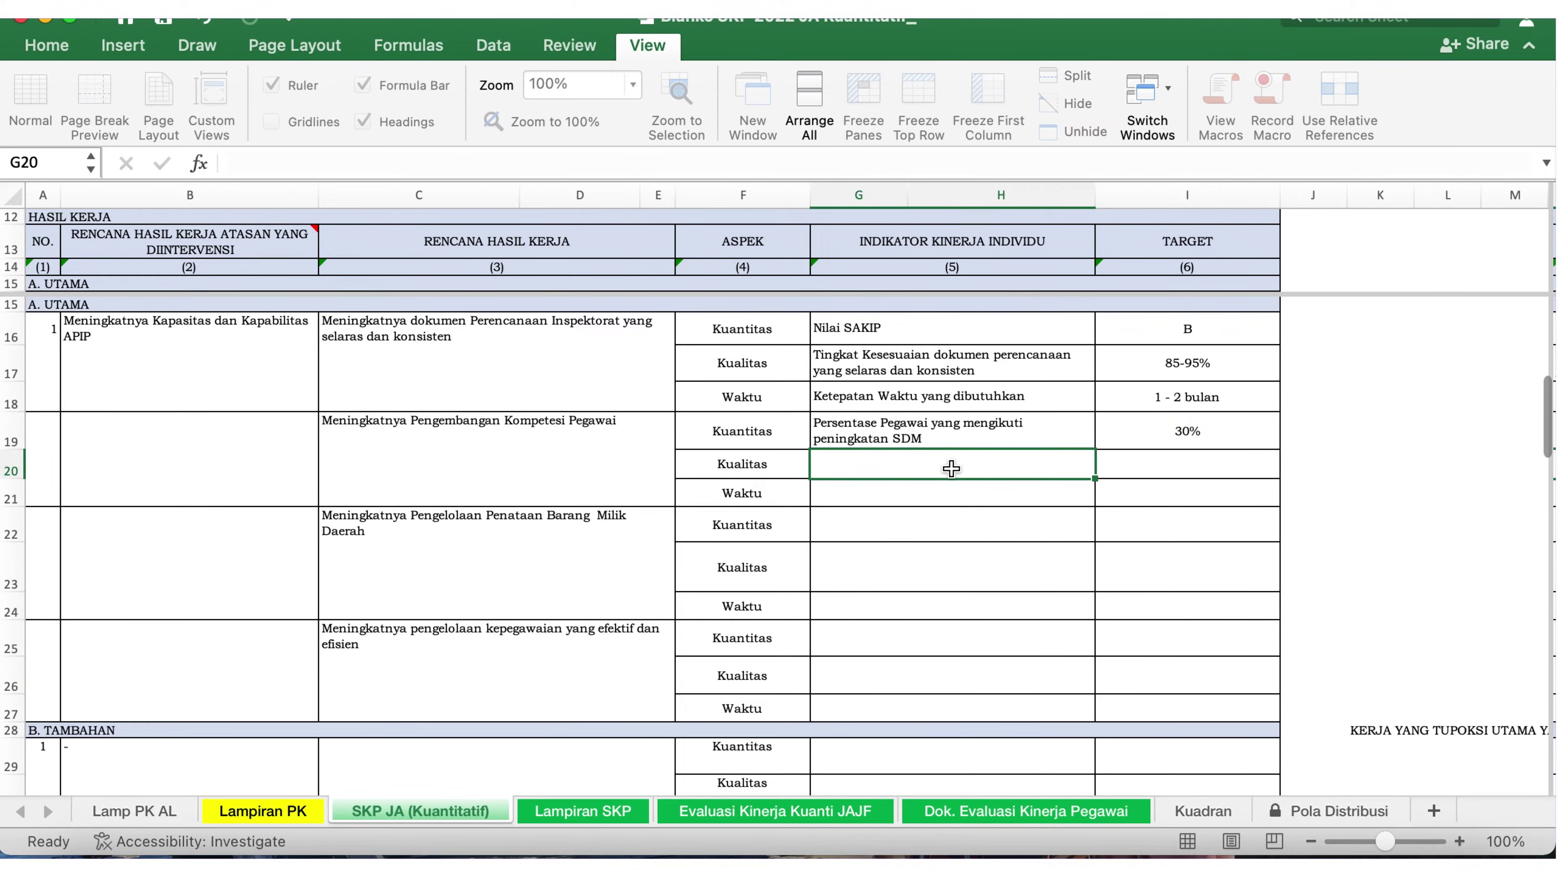
text(Tingkat Kesesuaian dokumen perencanaan yang selaras dan konsisten)
text(gkat k)
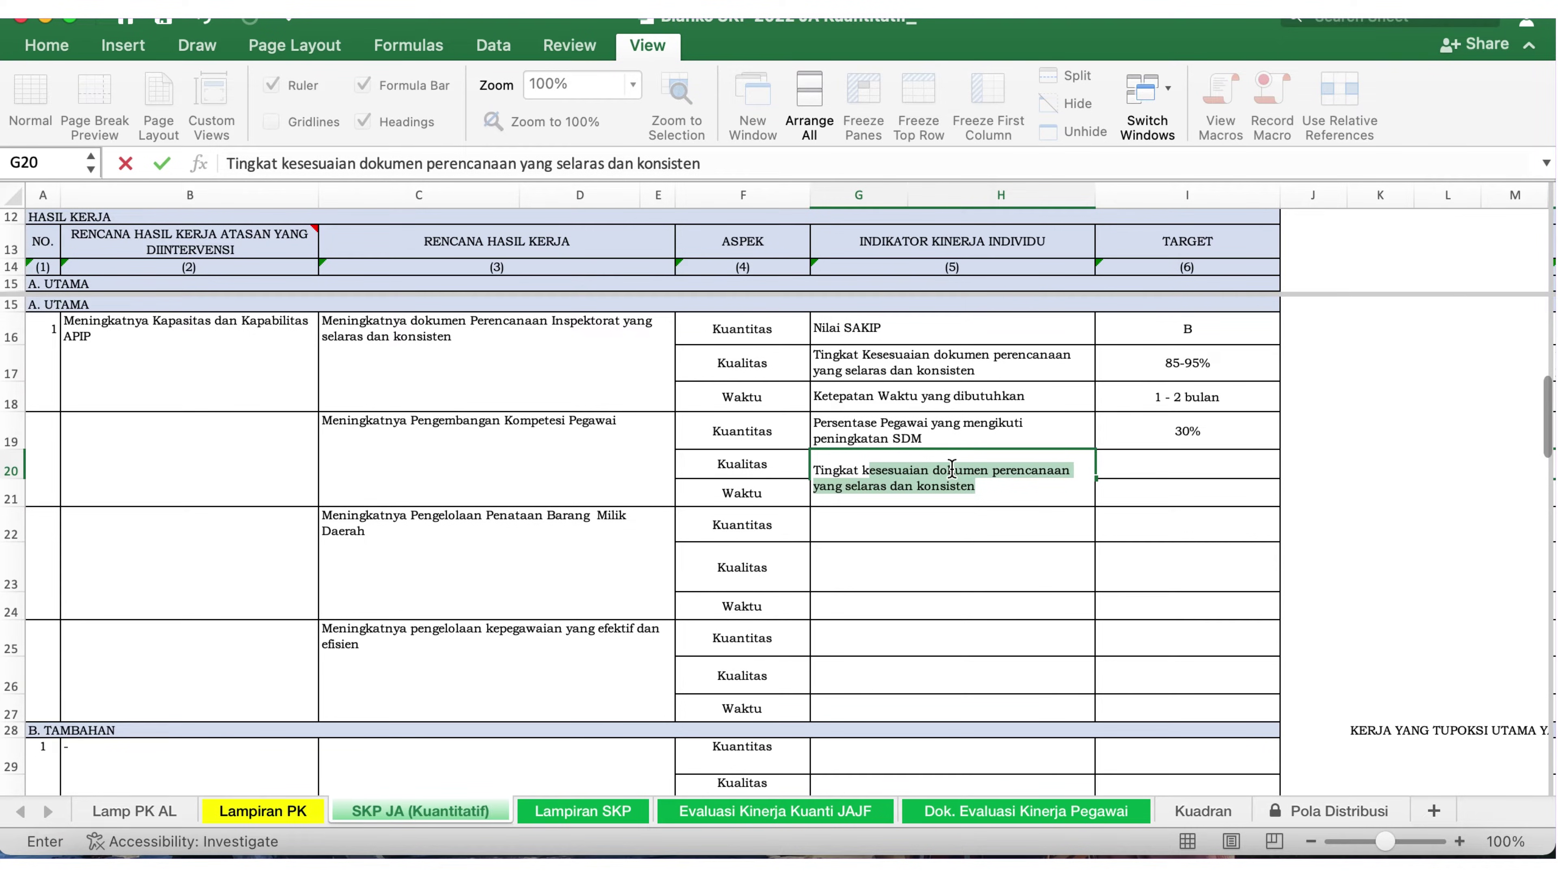
text(esesuaian Kebu)
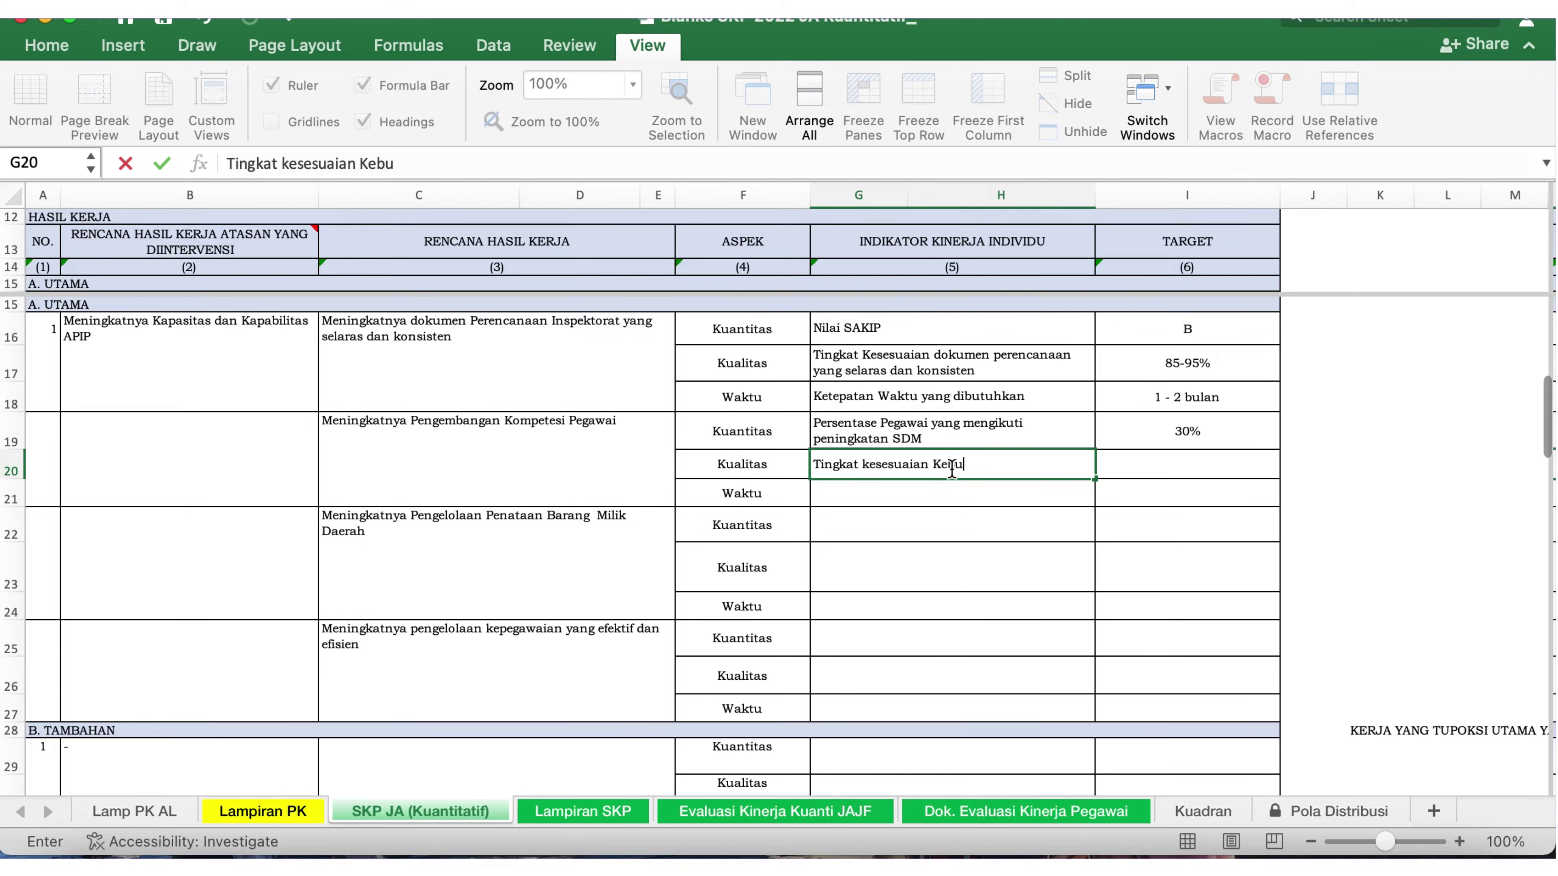
text(tuhan Bimtek)
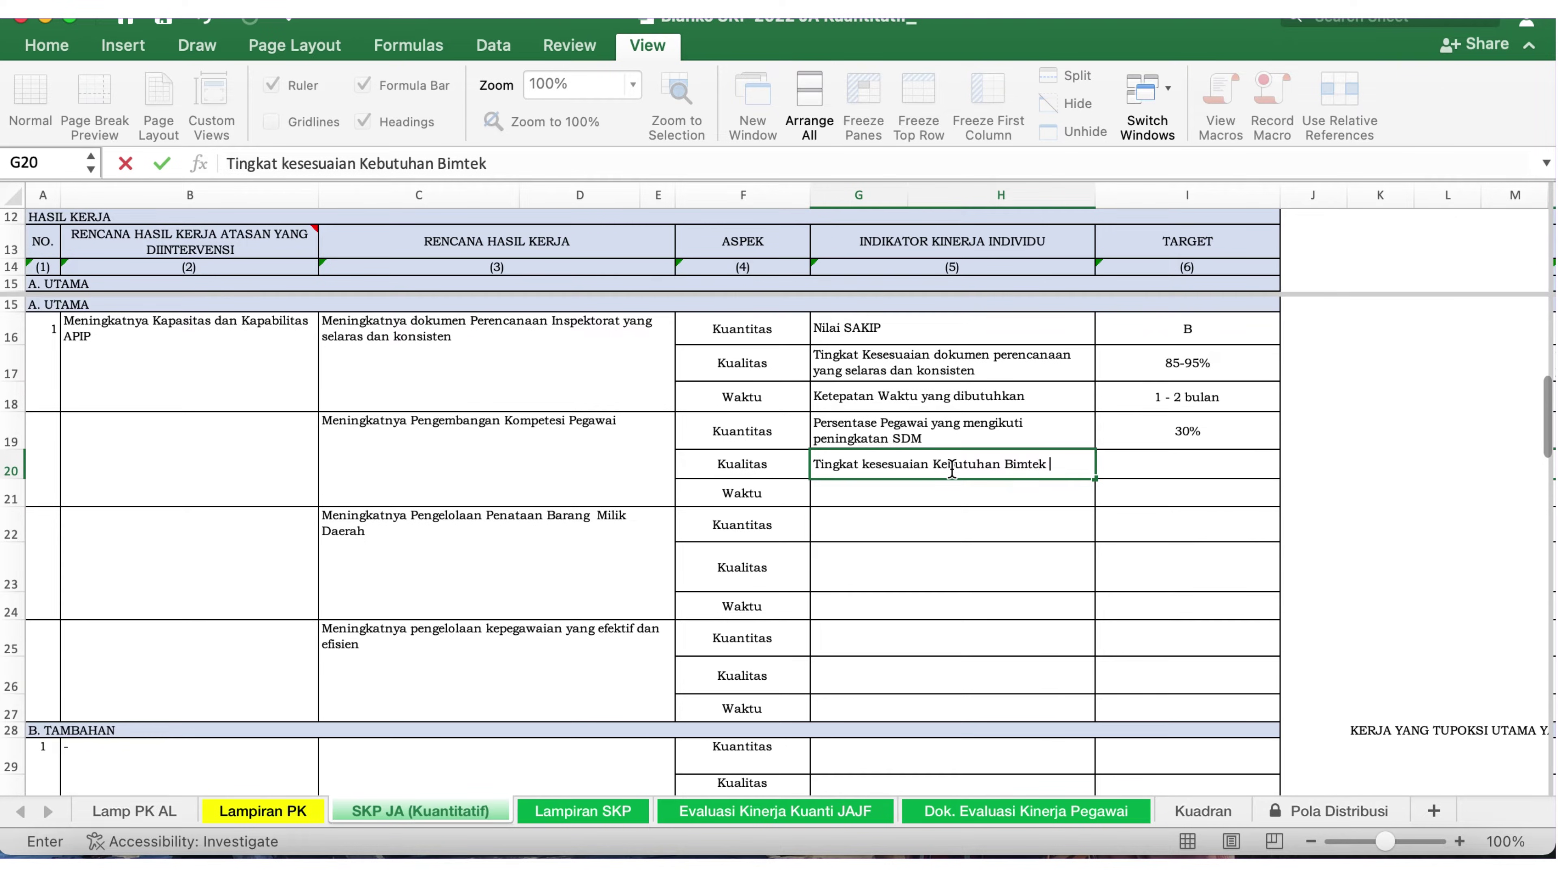
click(934, 493)
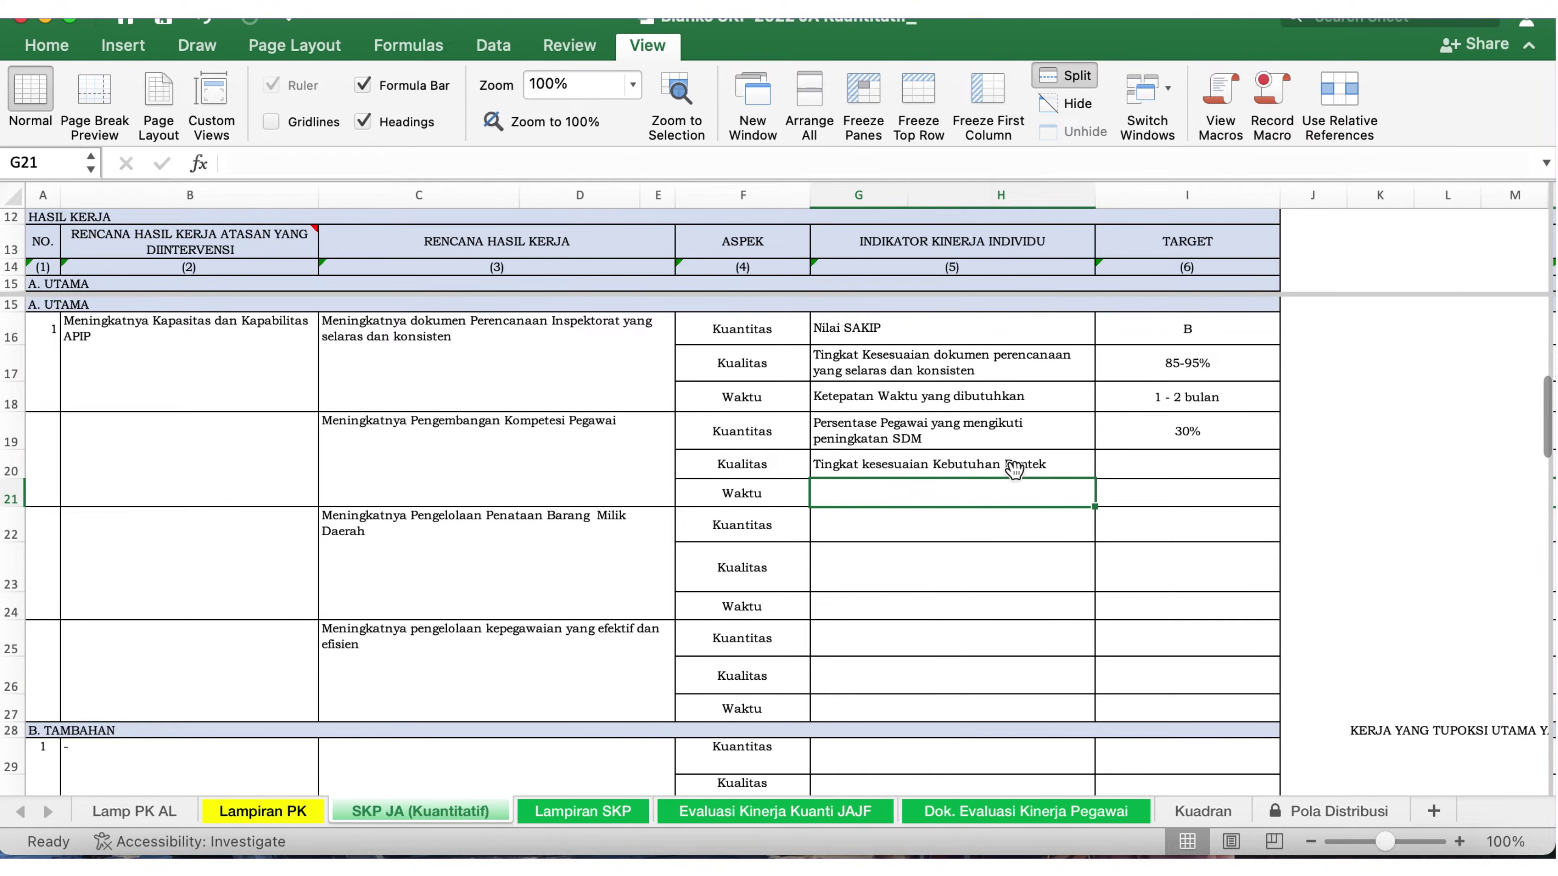
Enter "80 - 90%" as the target of the Kualitas indicator in cell I20.
click(1149, 466)
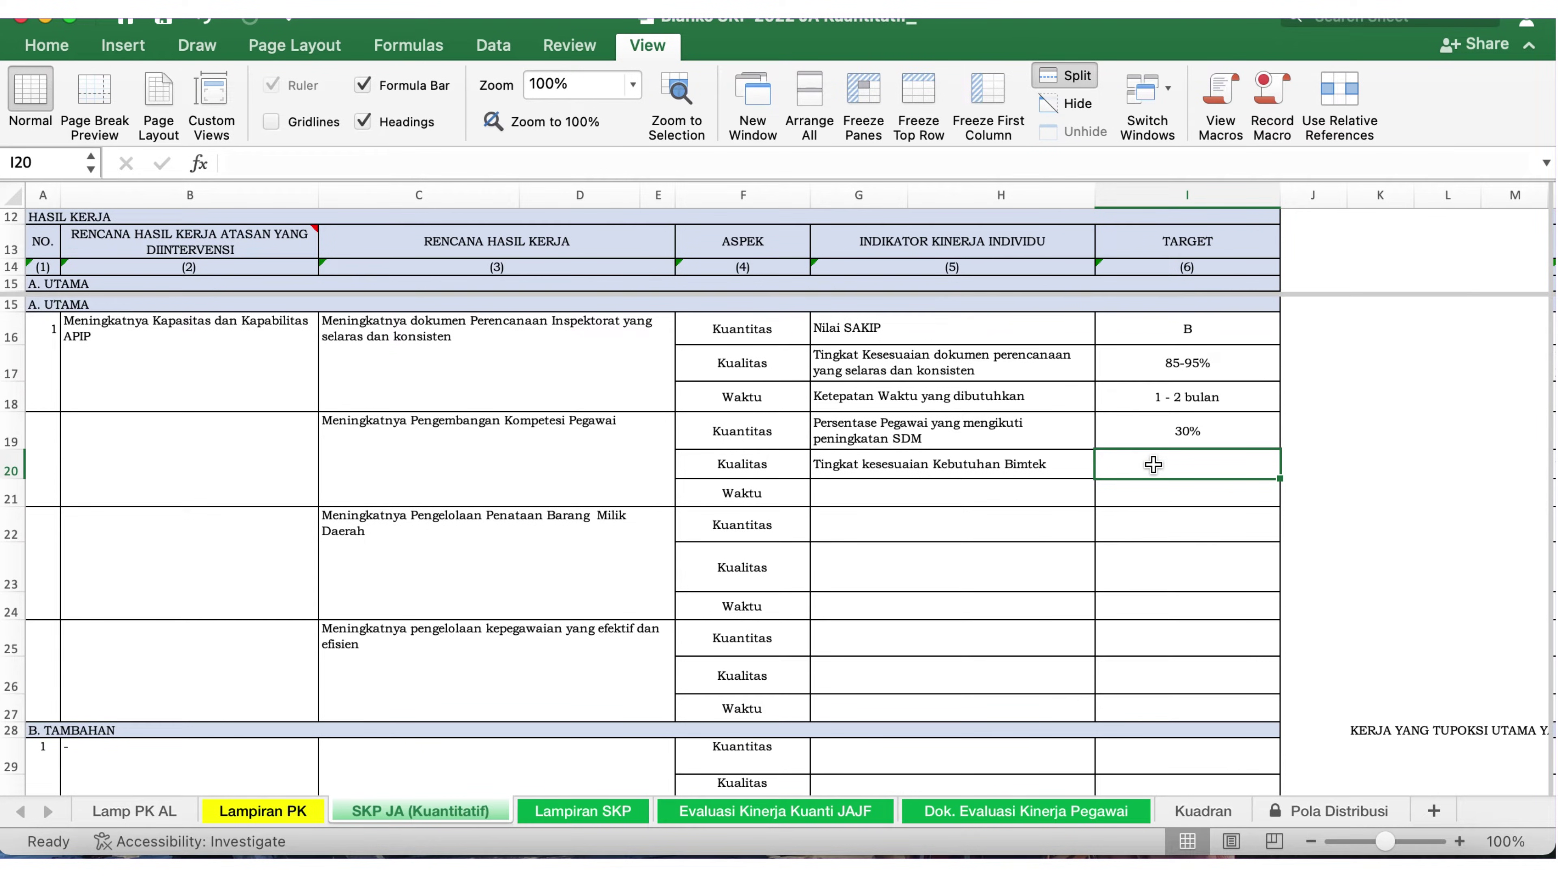
text(8)
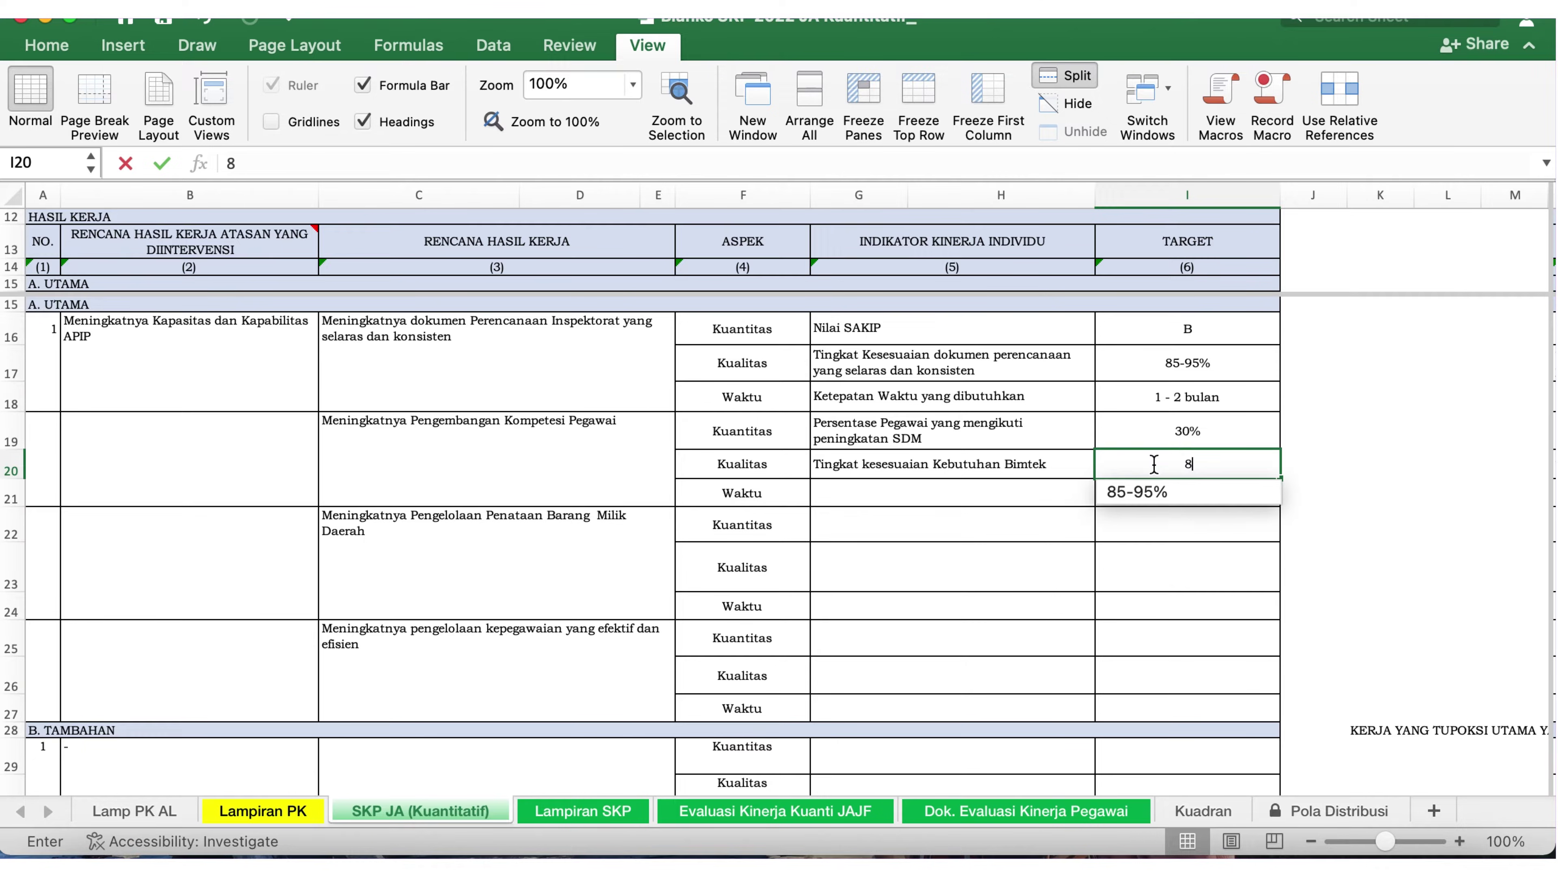
text(0 - 90%)
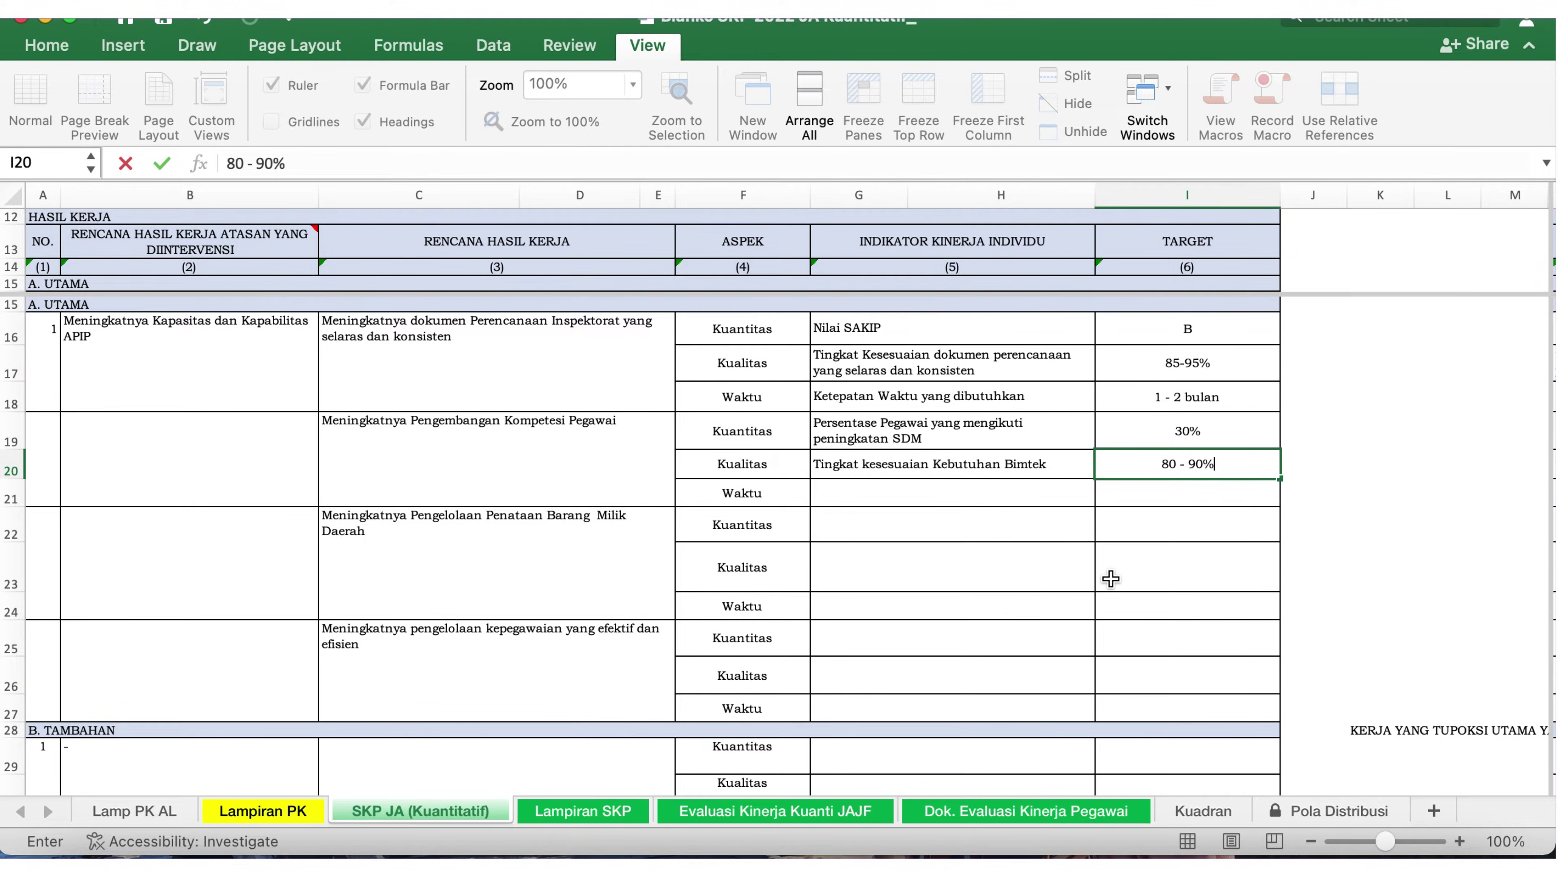
Copy the Waktu indicator "Ketepatan Waktu yang dibutuhkan" from cell G18 to G21 and save the workbook.
click(902, 495)
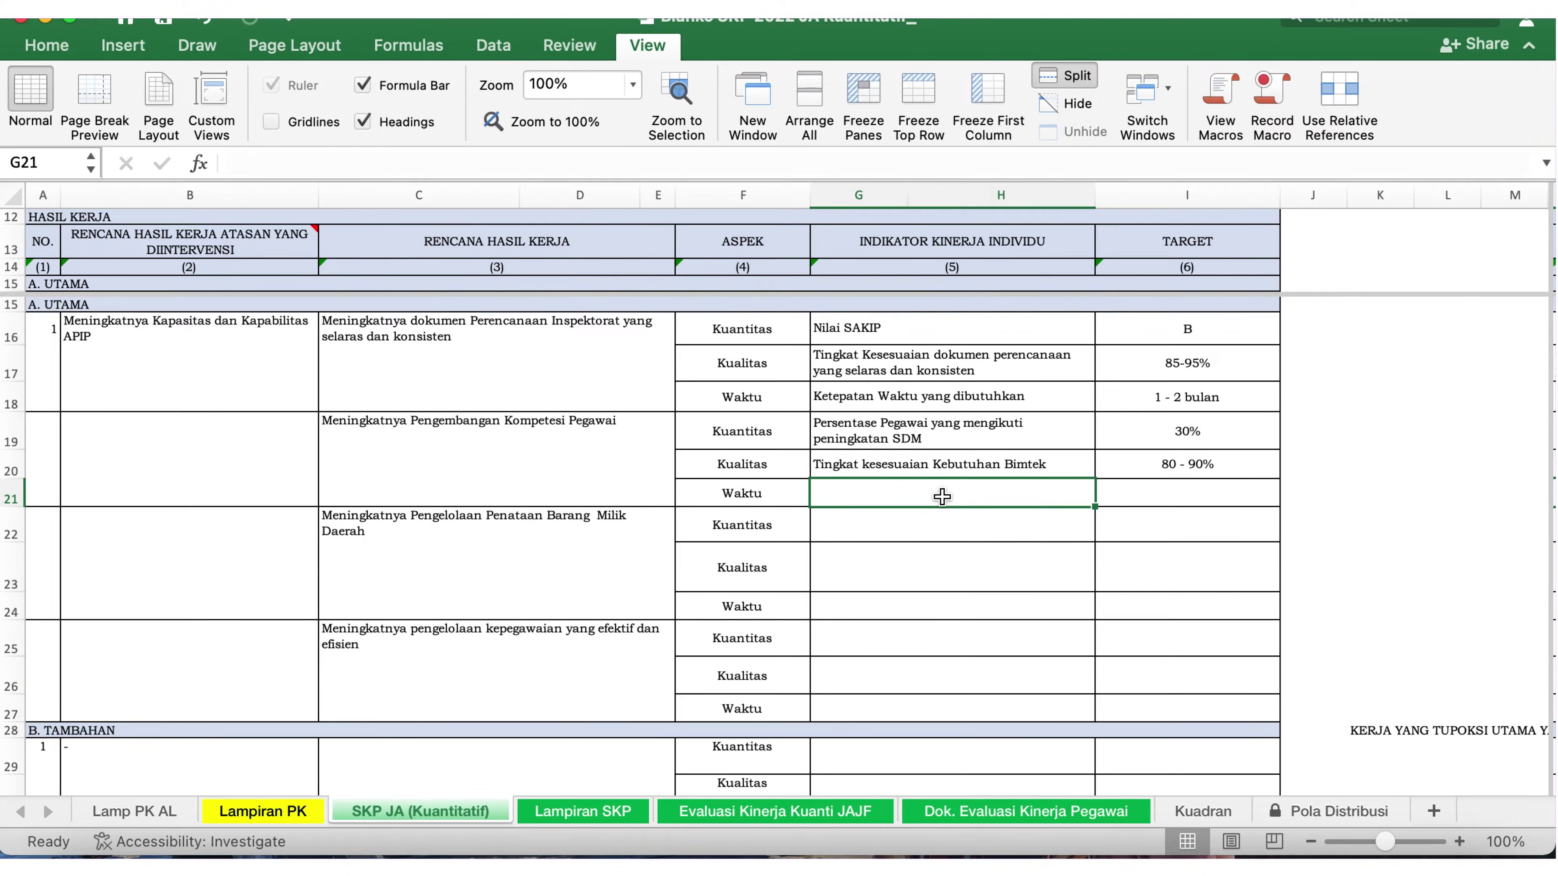
click(922, 402)
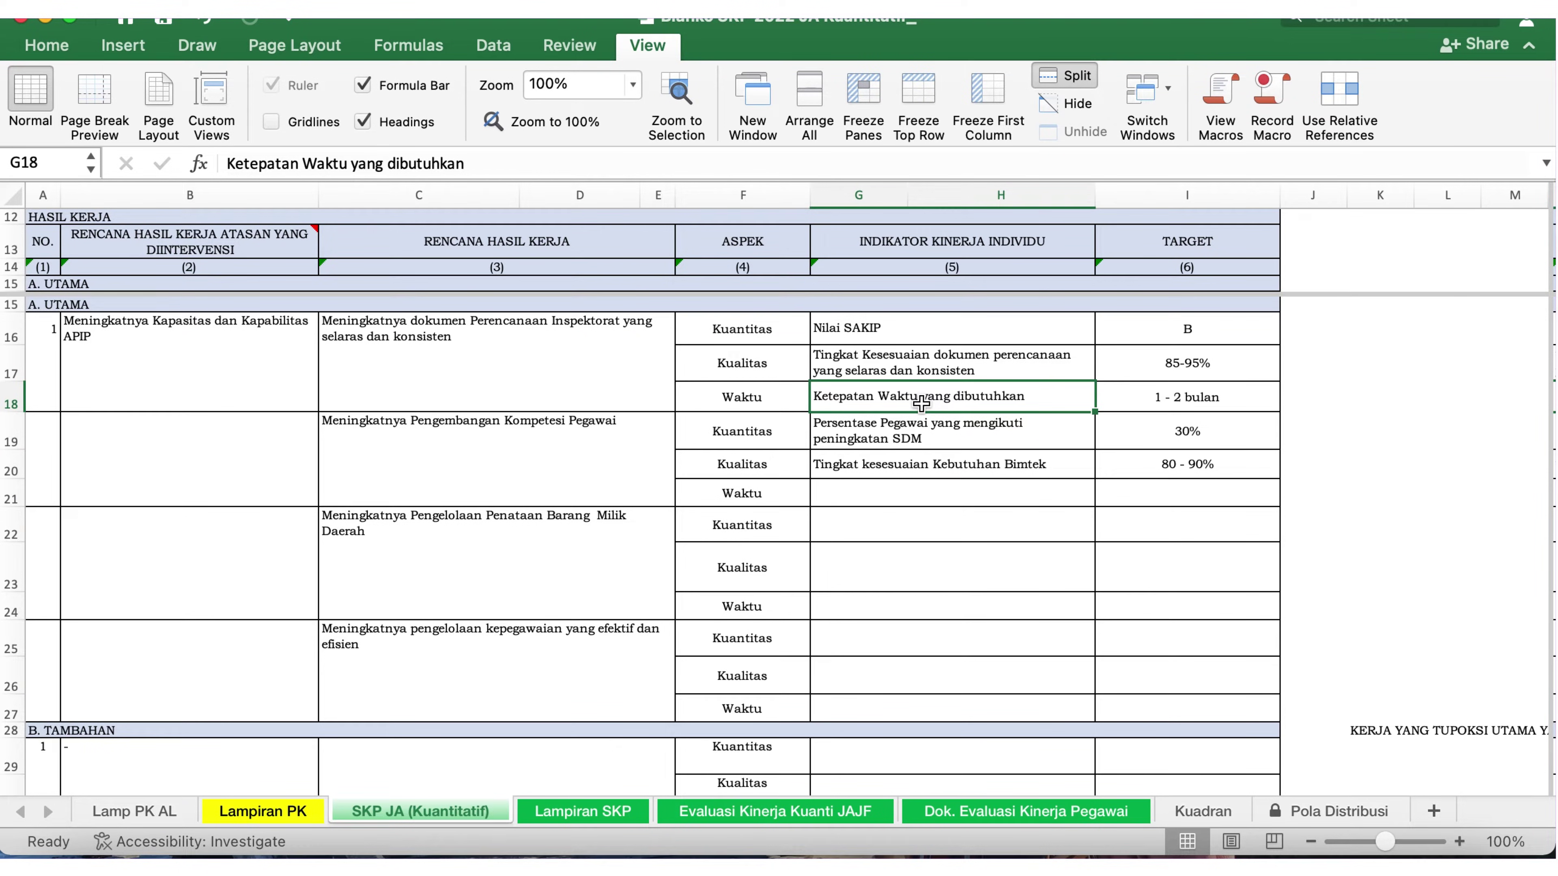
key(super+c)
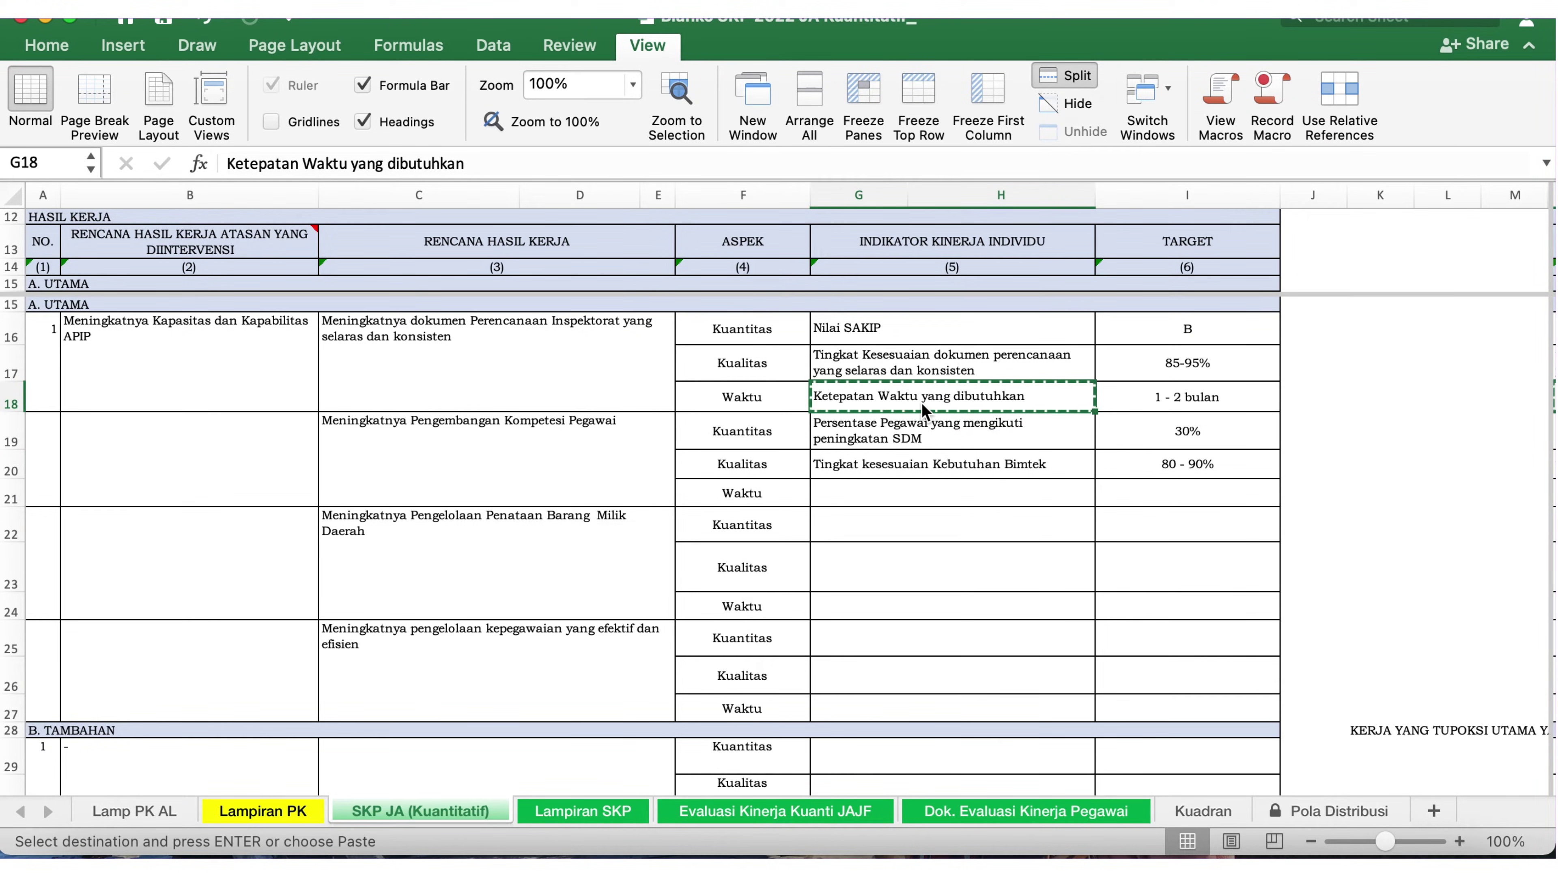
click(909, 493)
key(super+v)
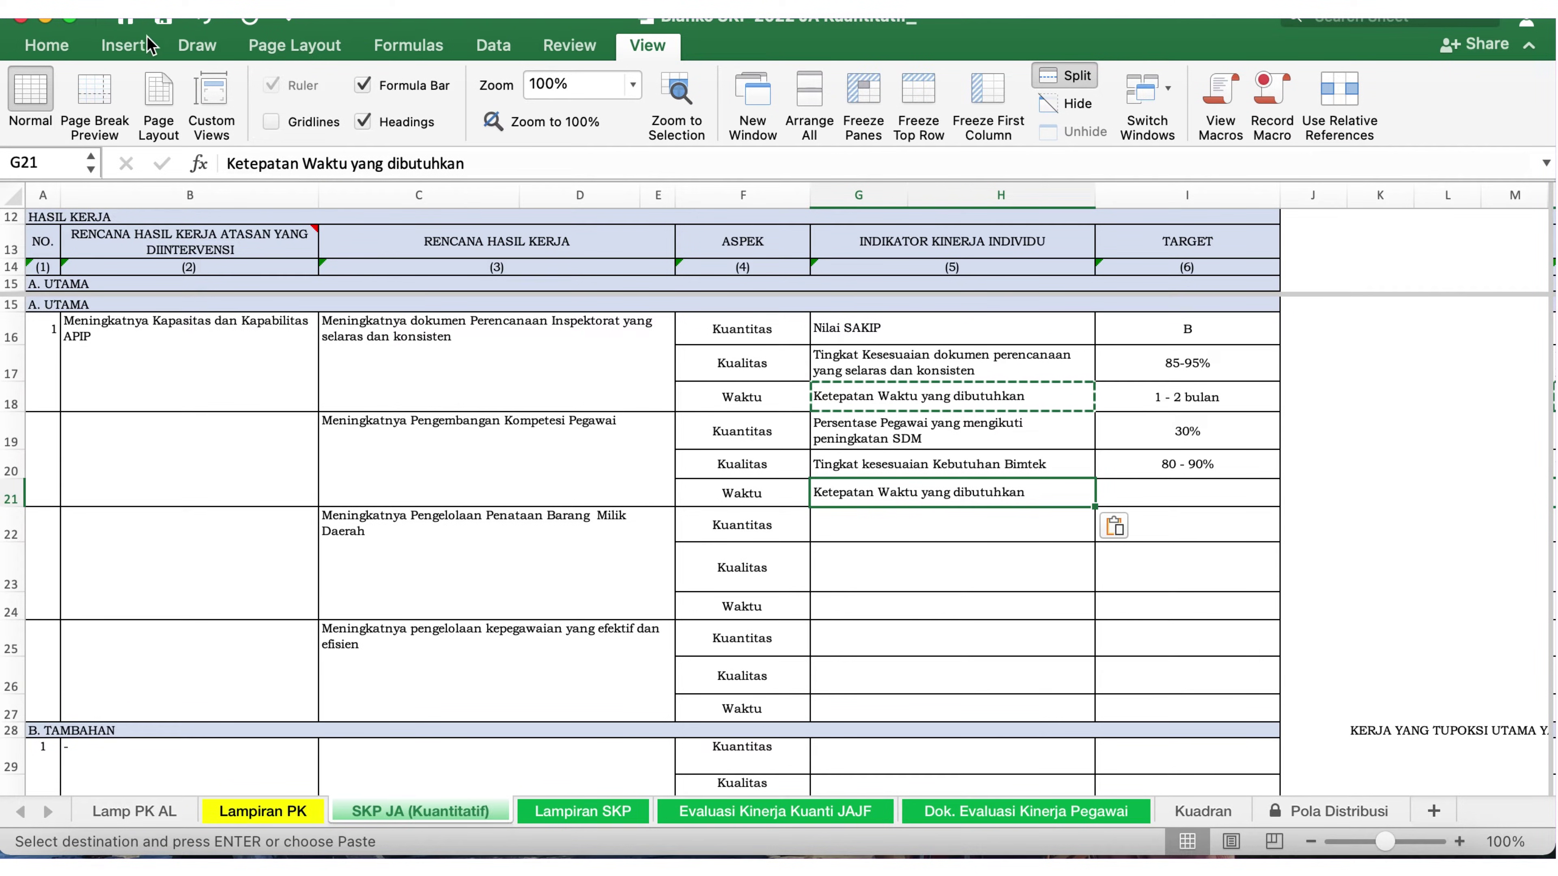
click(162, 24)
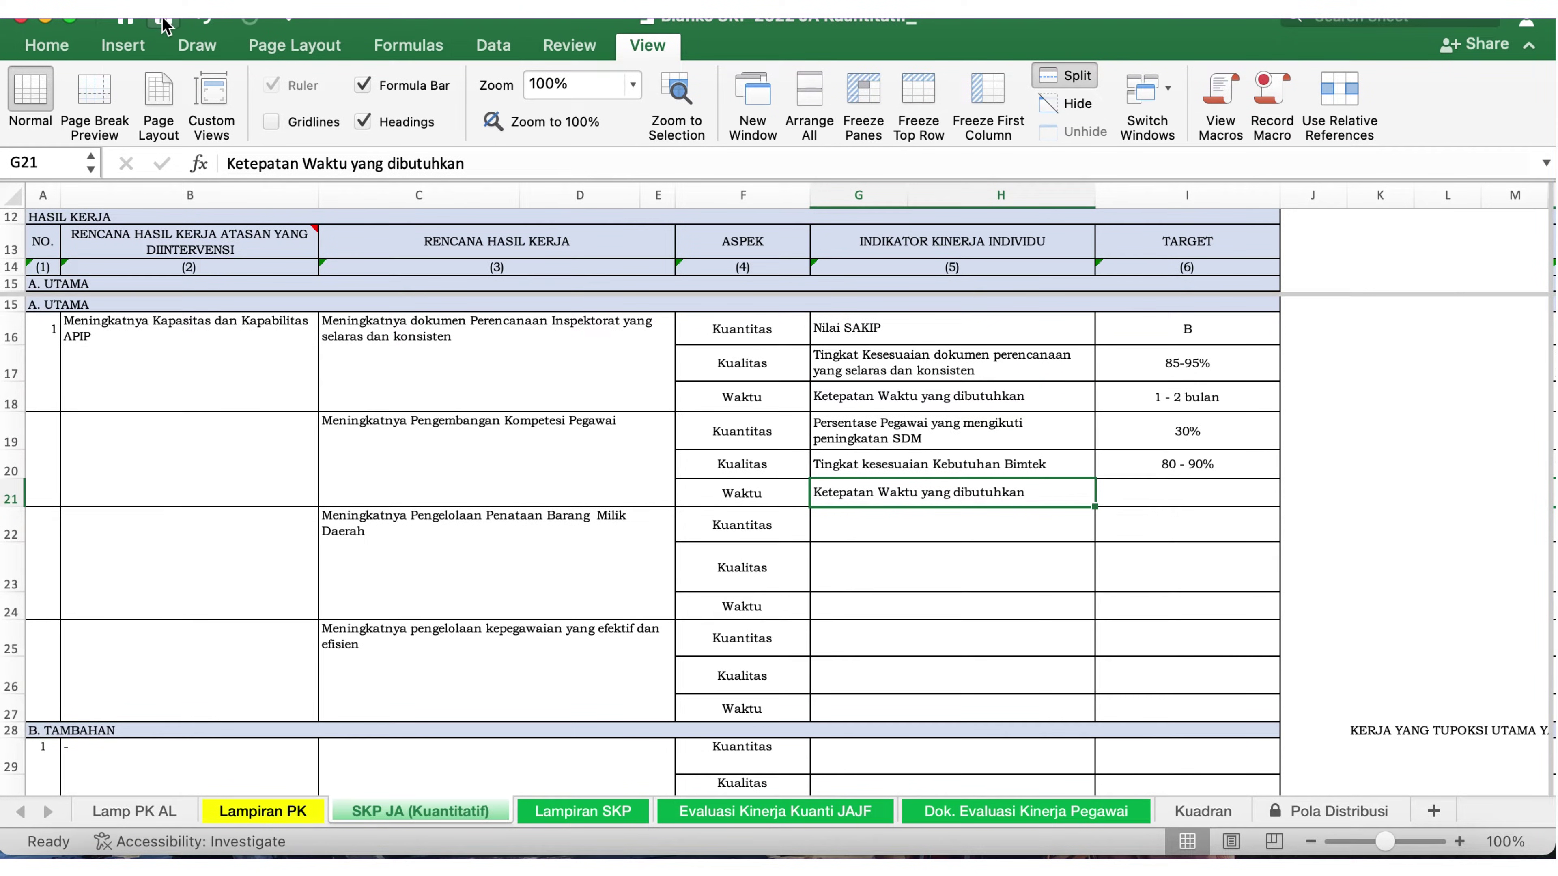
Enter "10 Bulan" as the target of the Waktu indicator in cell I21.
click(1182, 490)
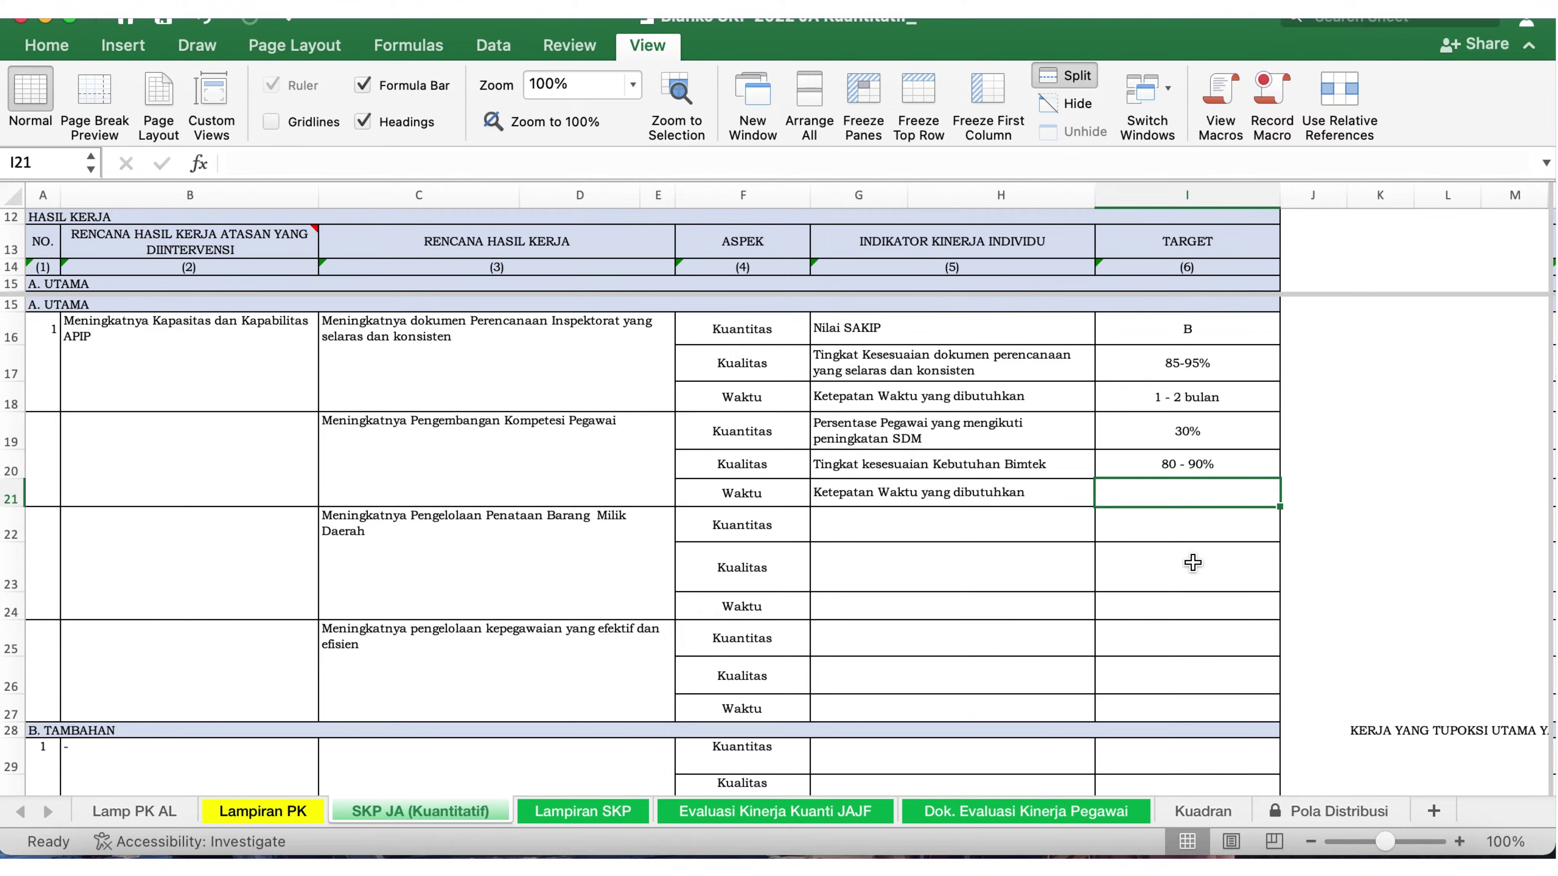
text(10 )
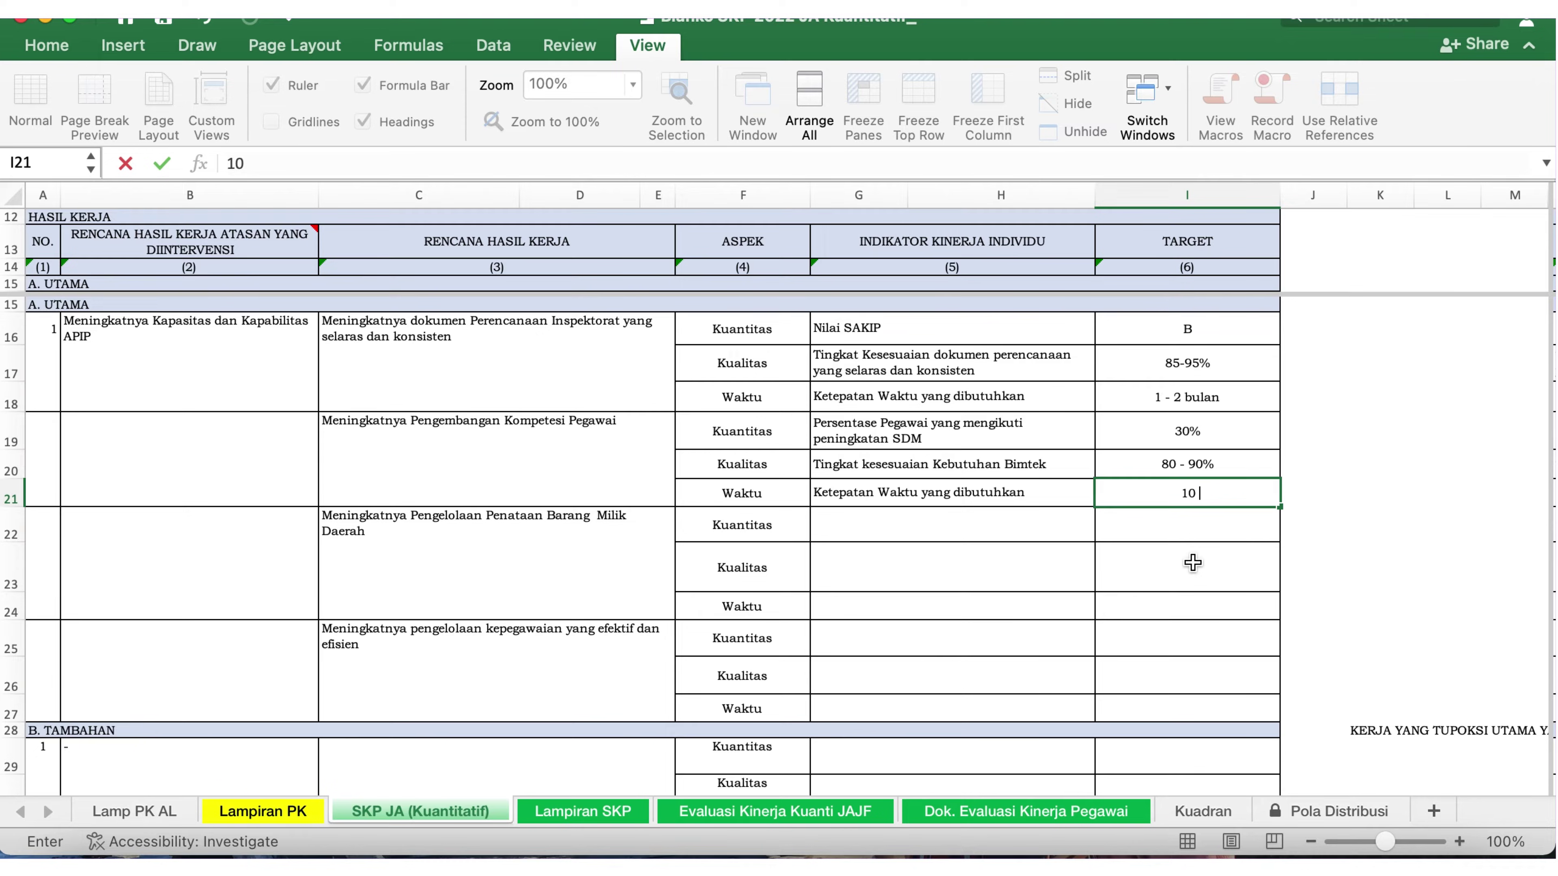
text(Bulan)
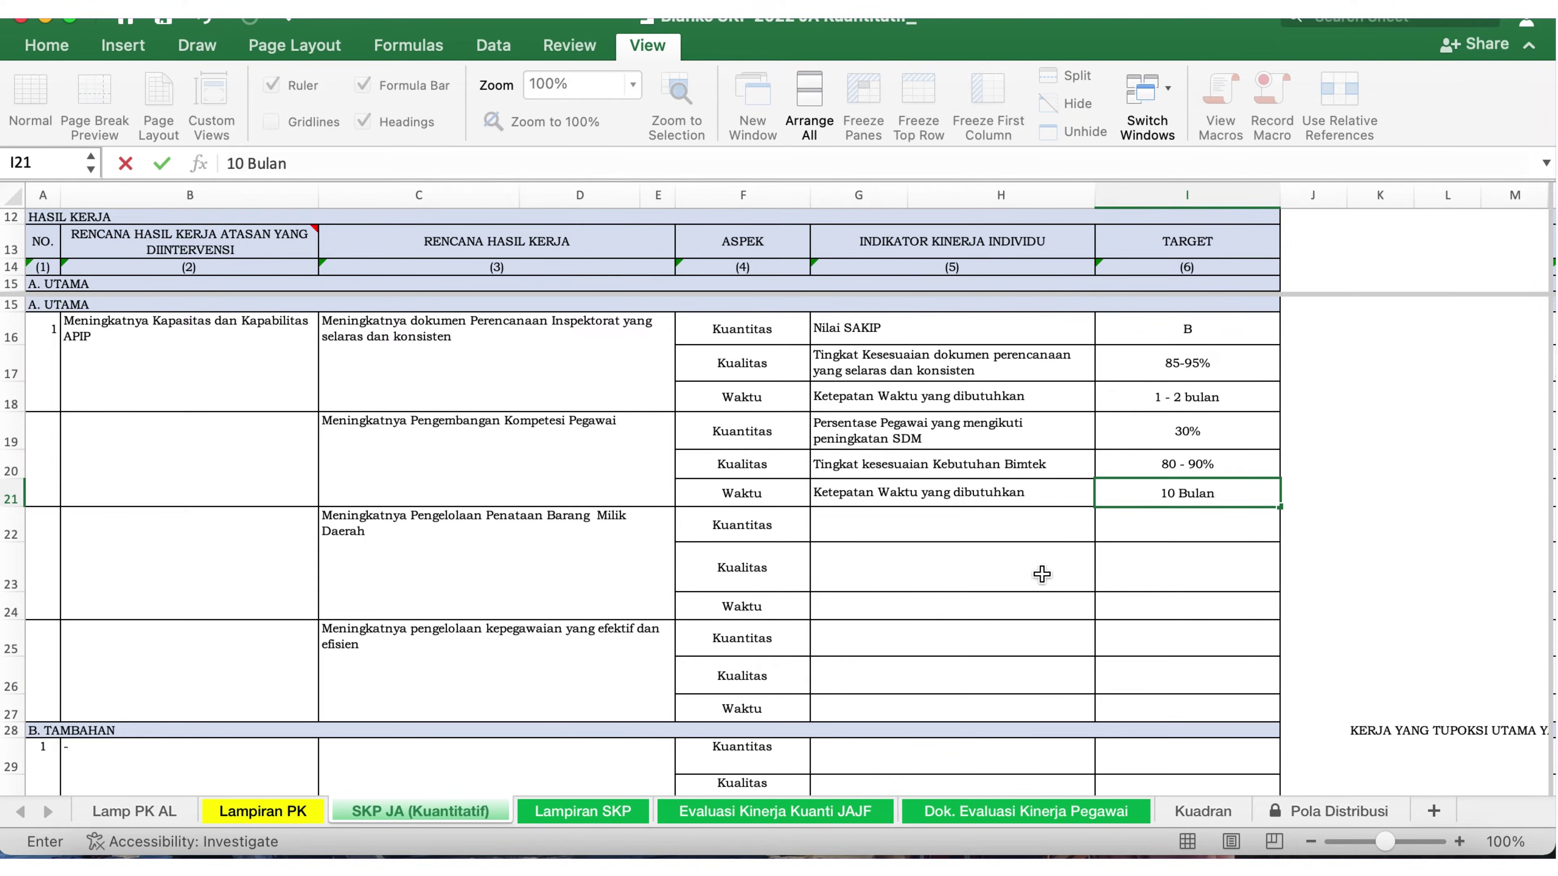
click(929, 577)
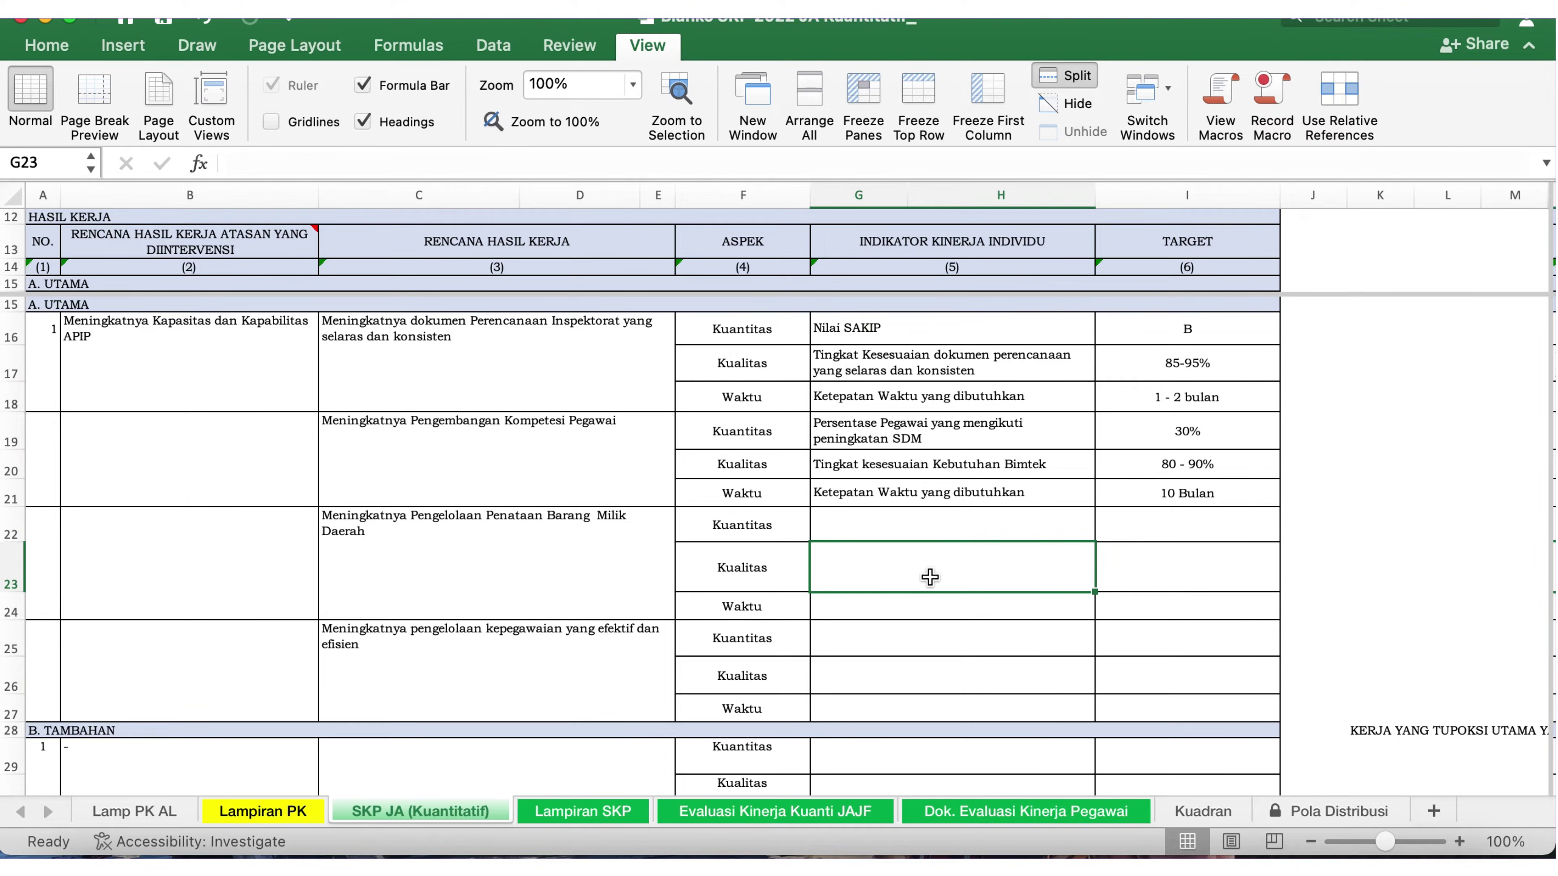
Copy the indicator "Persentase Laporan BMD yang akuntabel" from the Lampiran PK sheet into cell G22 of SKP JA (Kuantitatif) as the Kuantitas indicator.
click(876, 528)
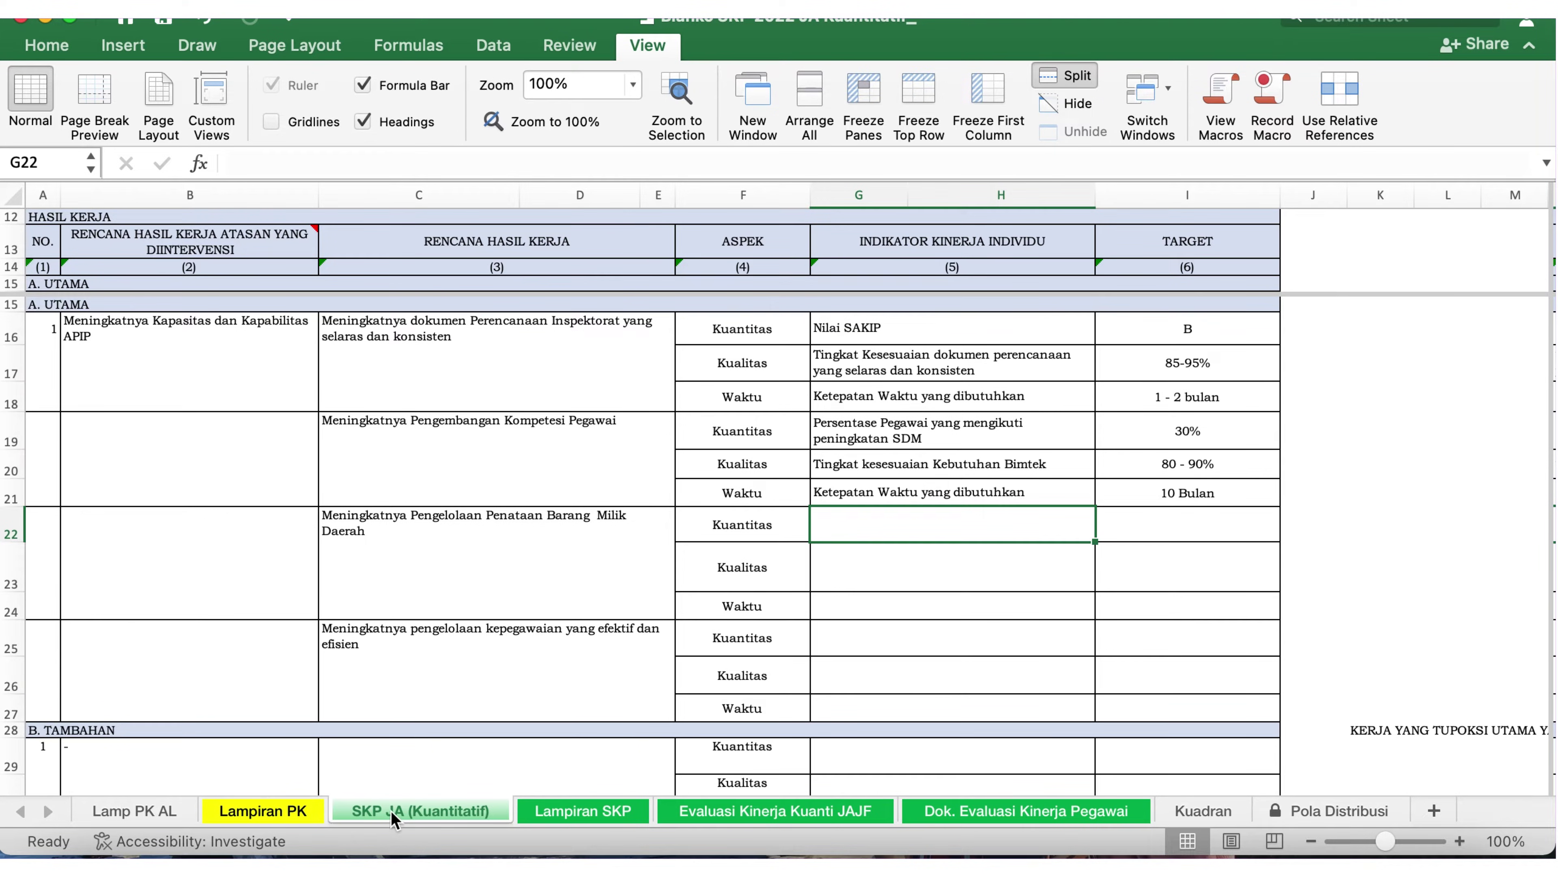
click(301, 813)
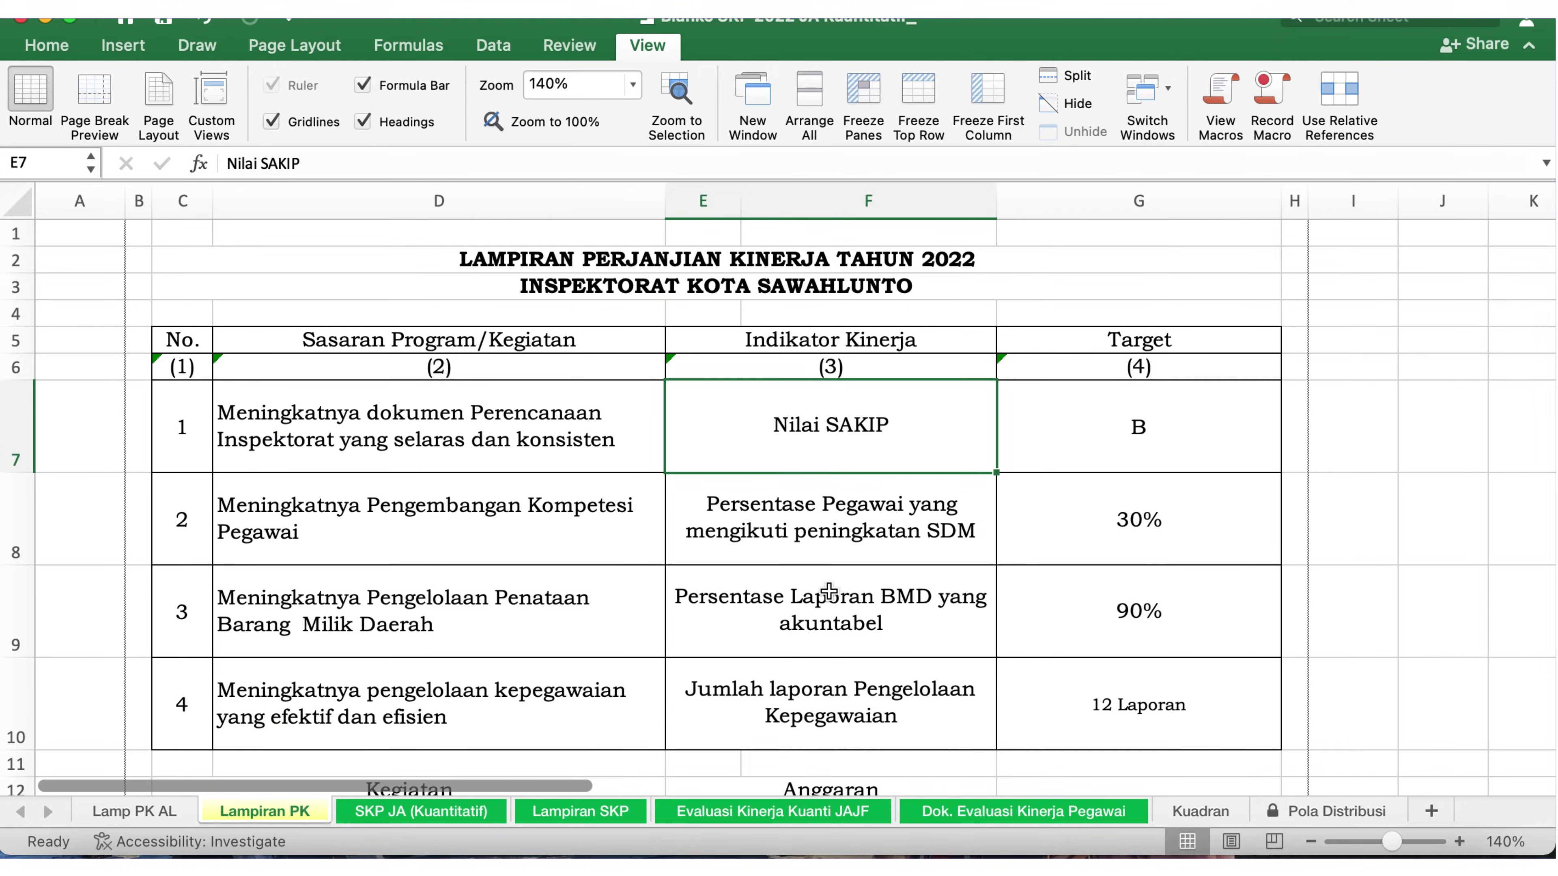
click(791, 594)
drag(546, 163, 226, 163)
key(super+c)
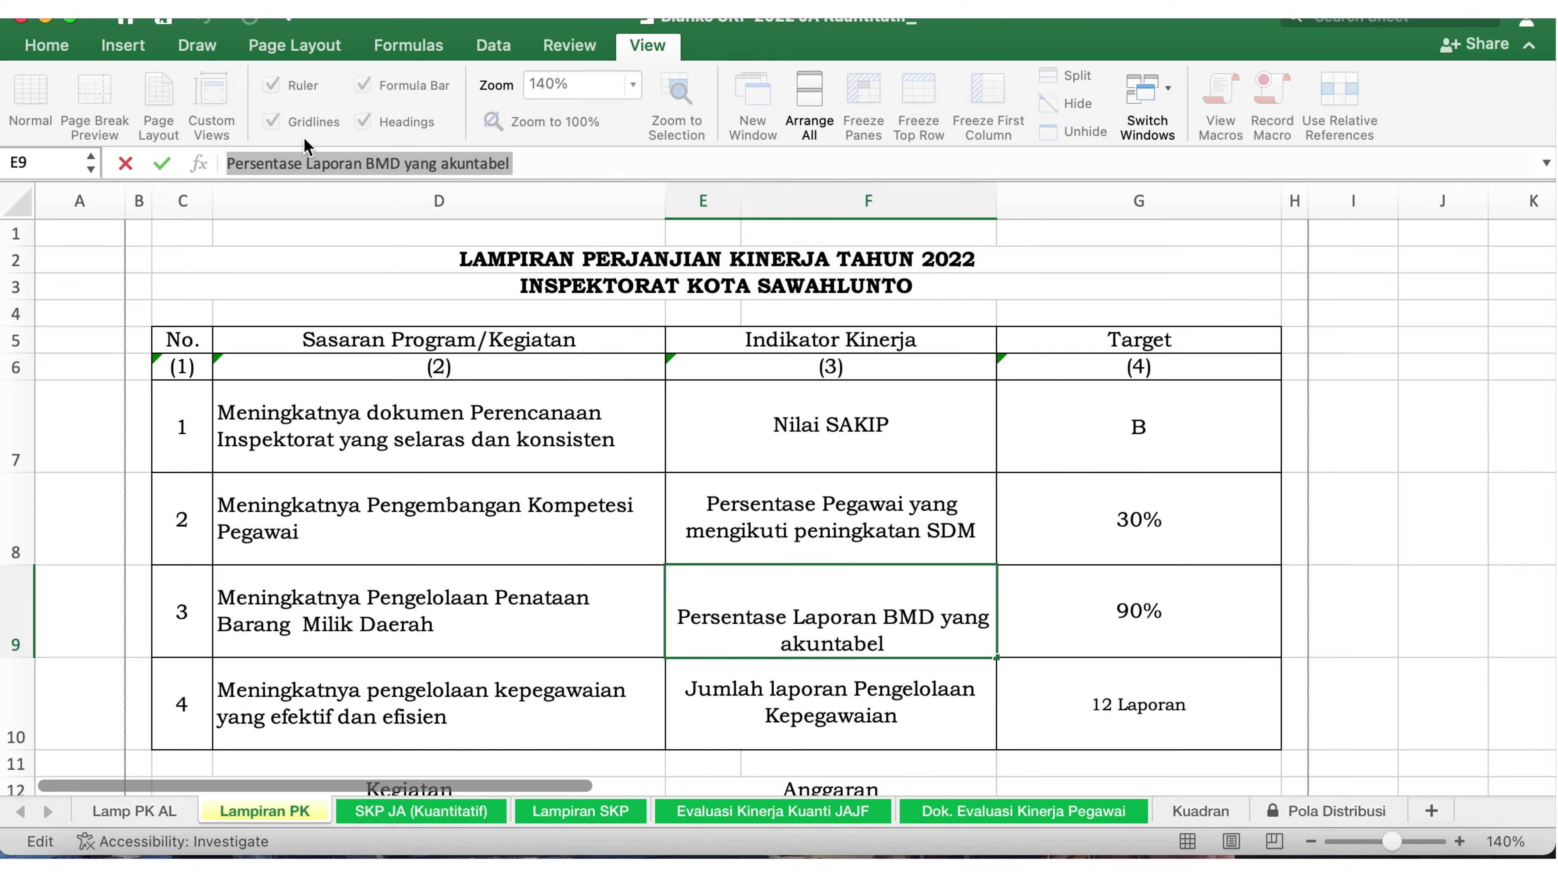
click(420, 811)
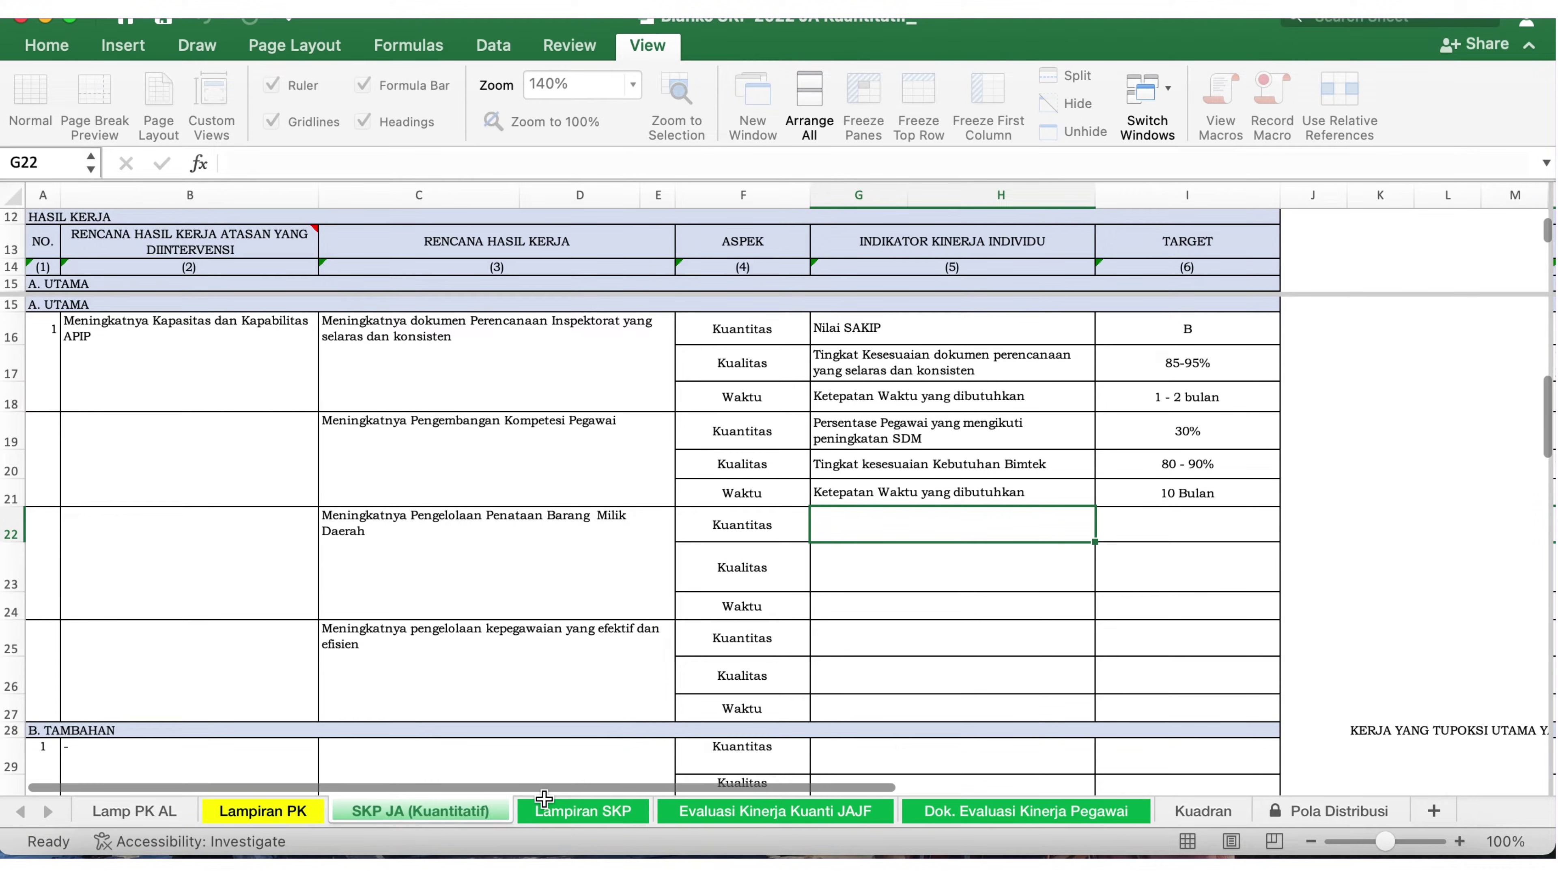
click(858, 523)
click(300, 164)
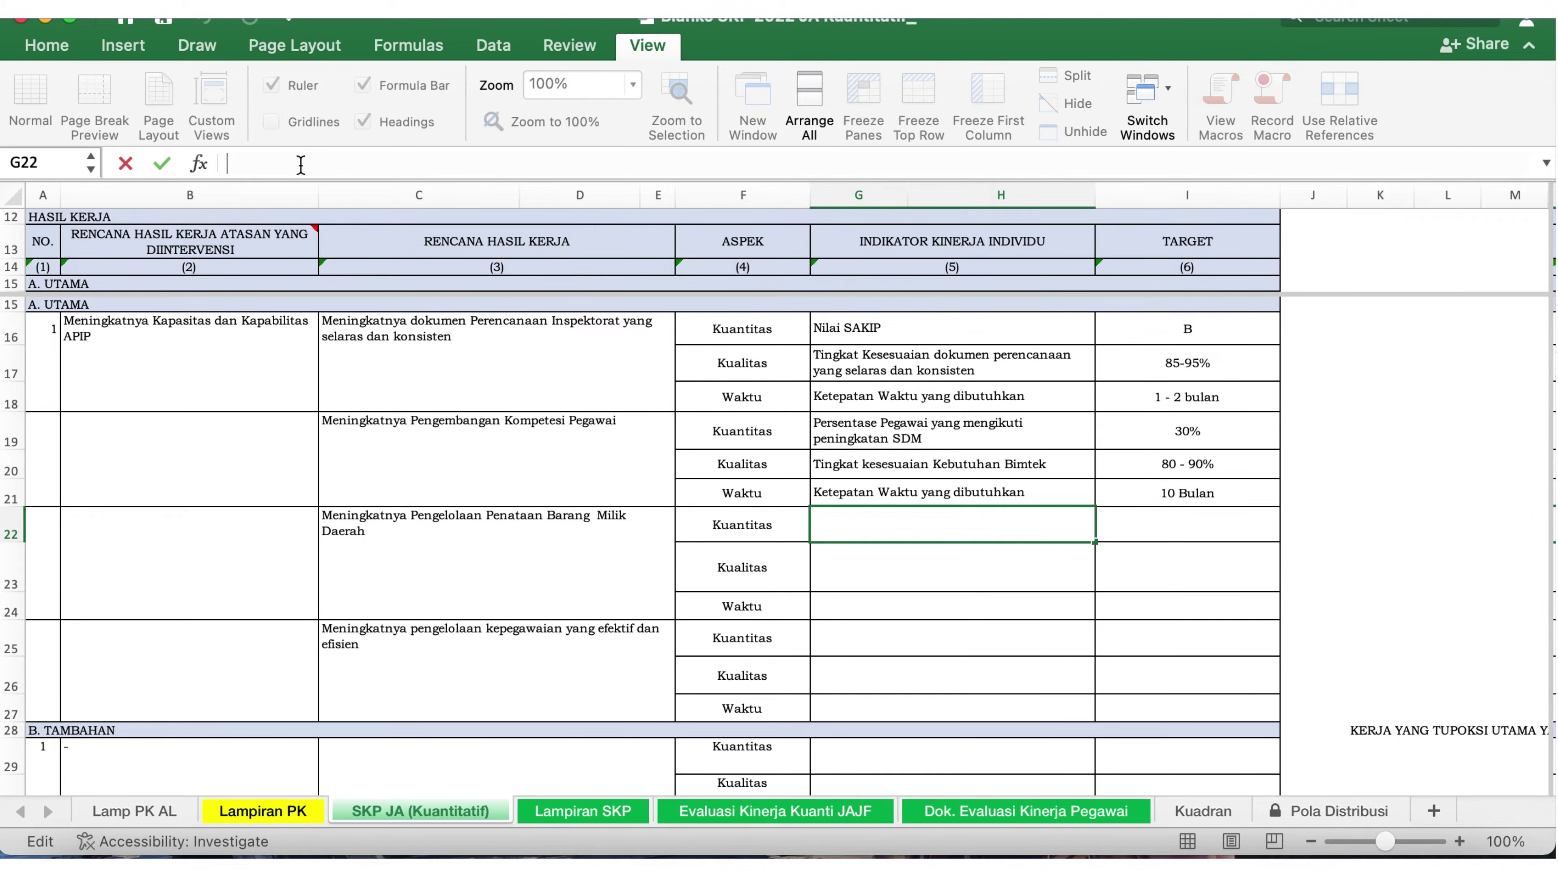
key(super+v)
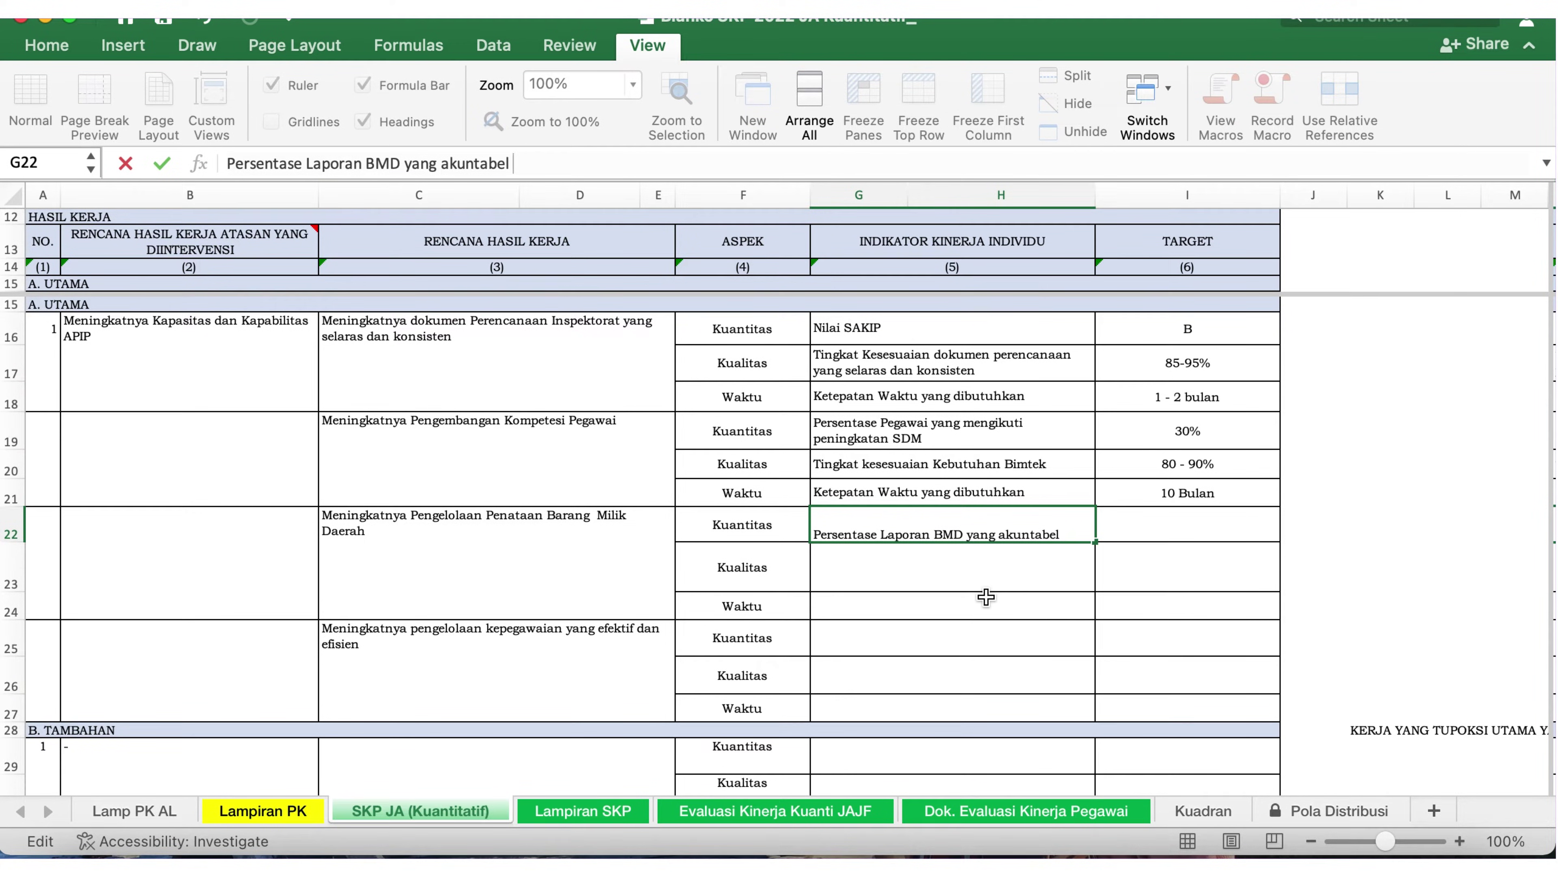
click(985, 601)
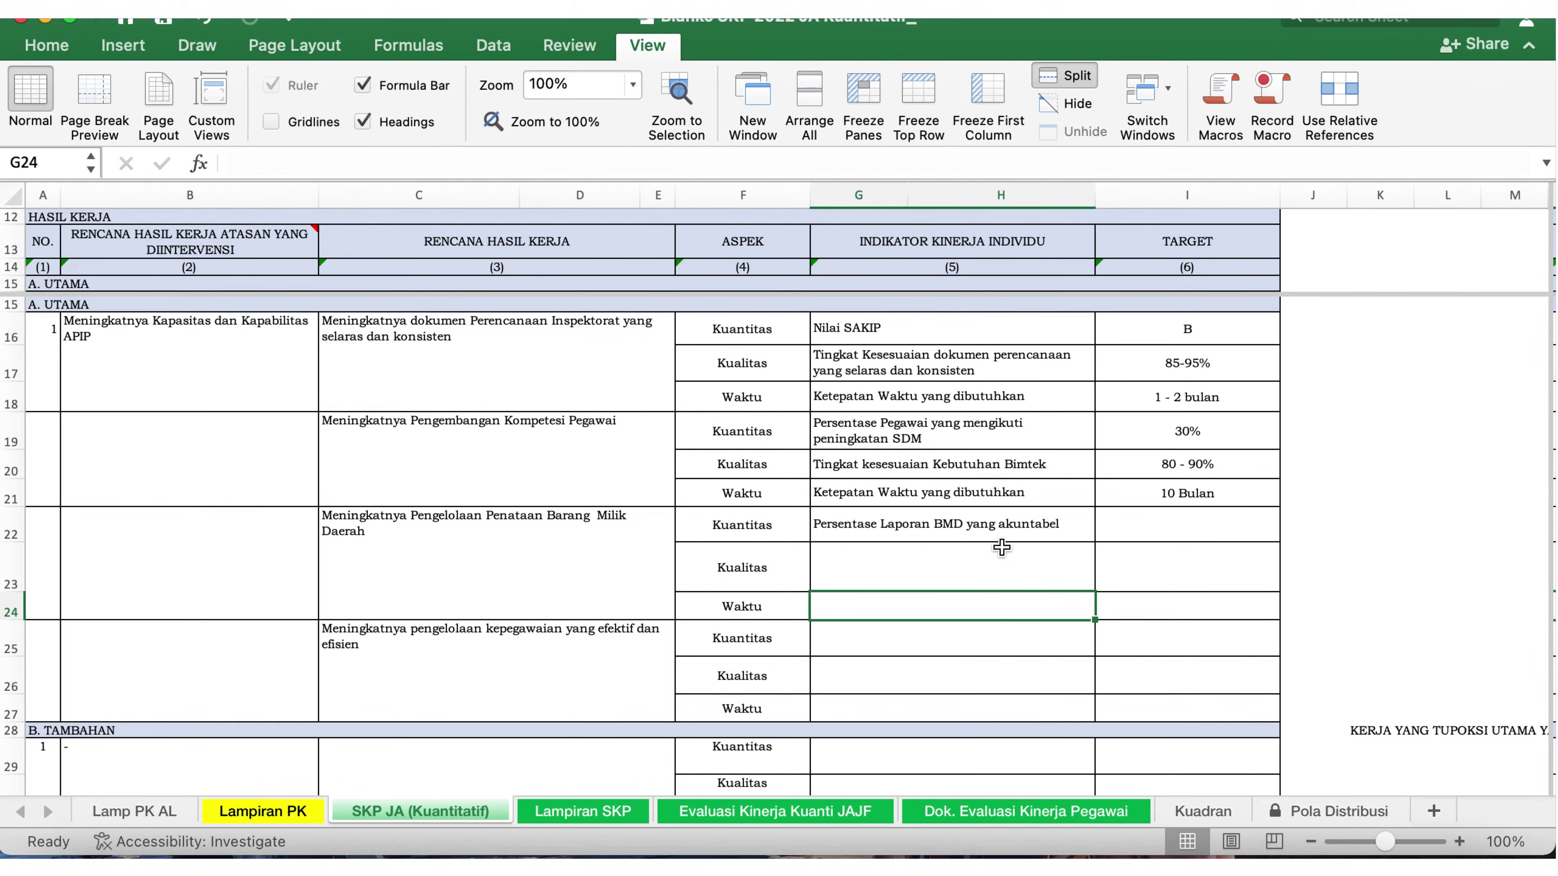
Copy the 90% target from cell G9 of the Lampiran PK sheet into cell I22 of SKP JA (Kuantitatif).
click(965, 525)
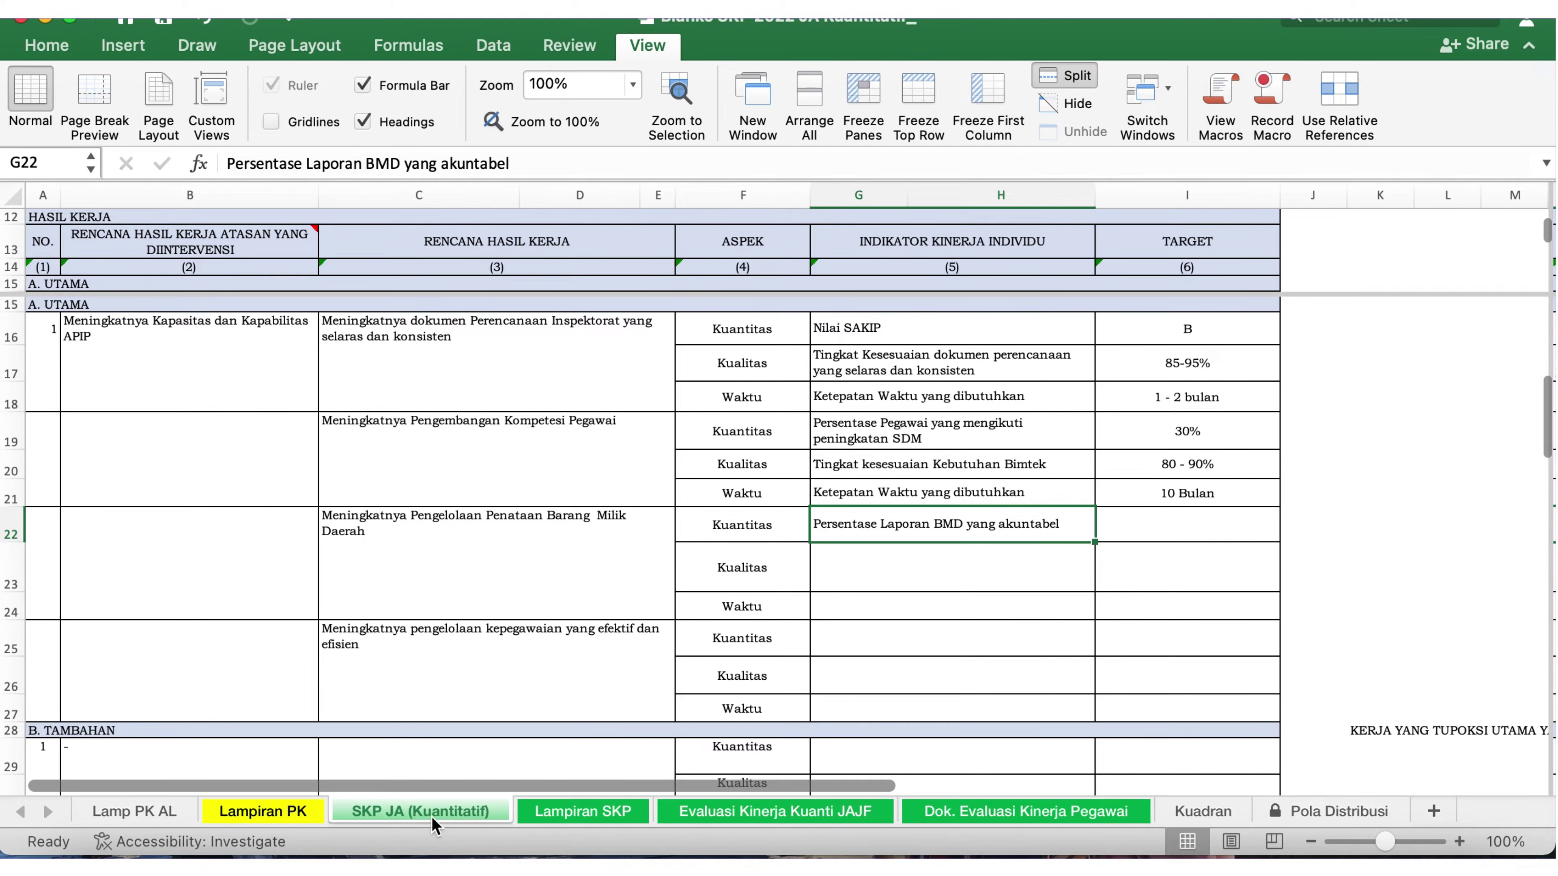
click(284, 814)
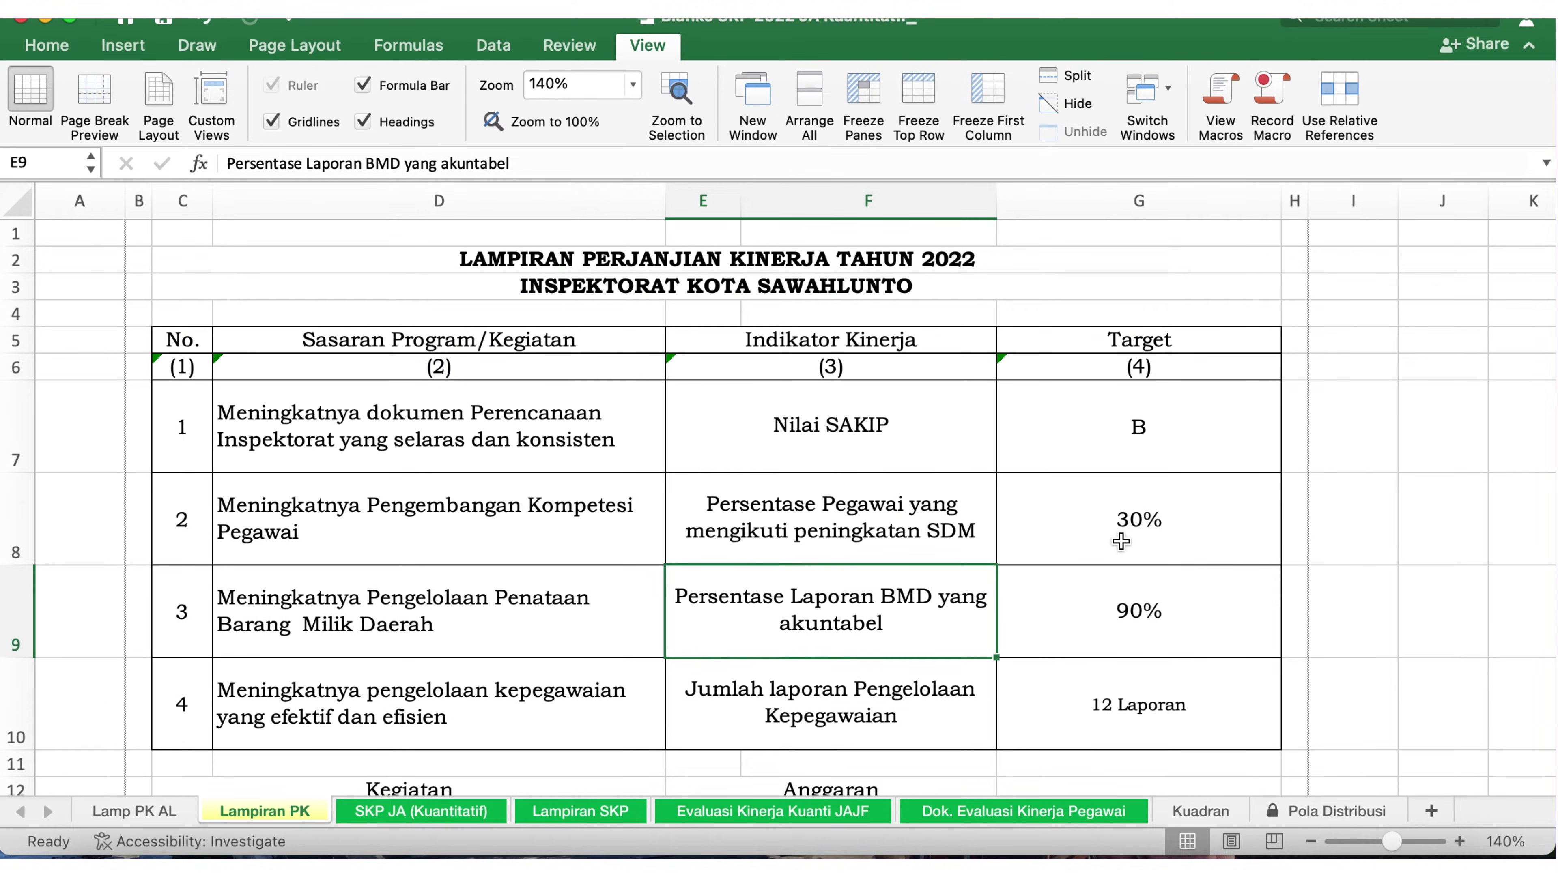
click(1136, 613)
double_click(225, 163)
key(super+c)
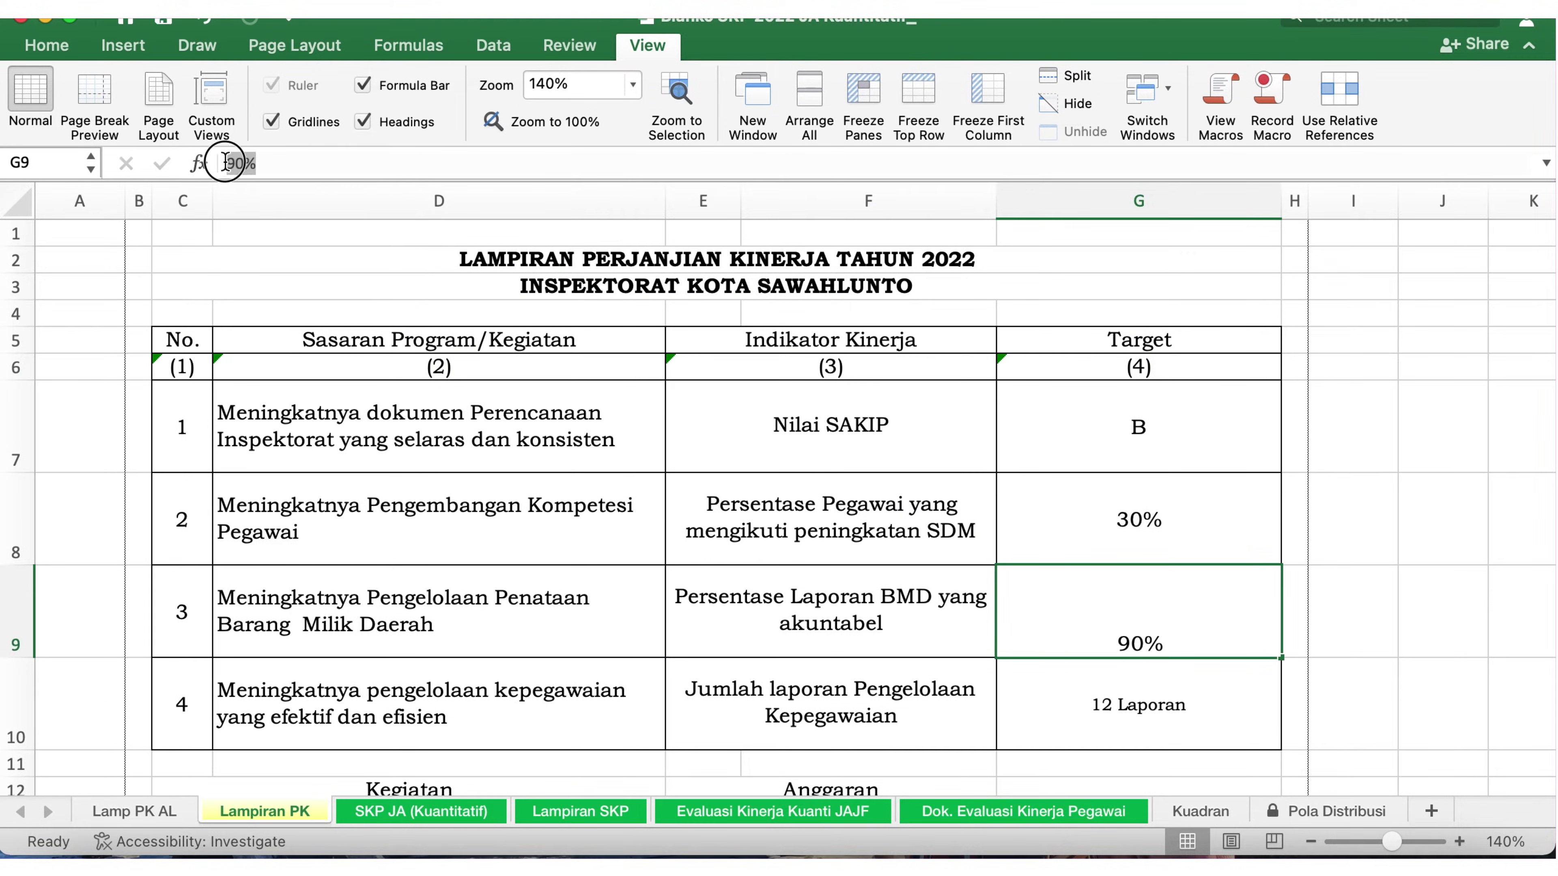
click(498, 814)
click(1184, 526)
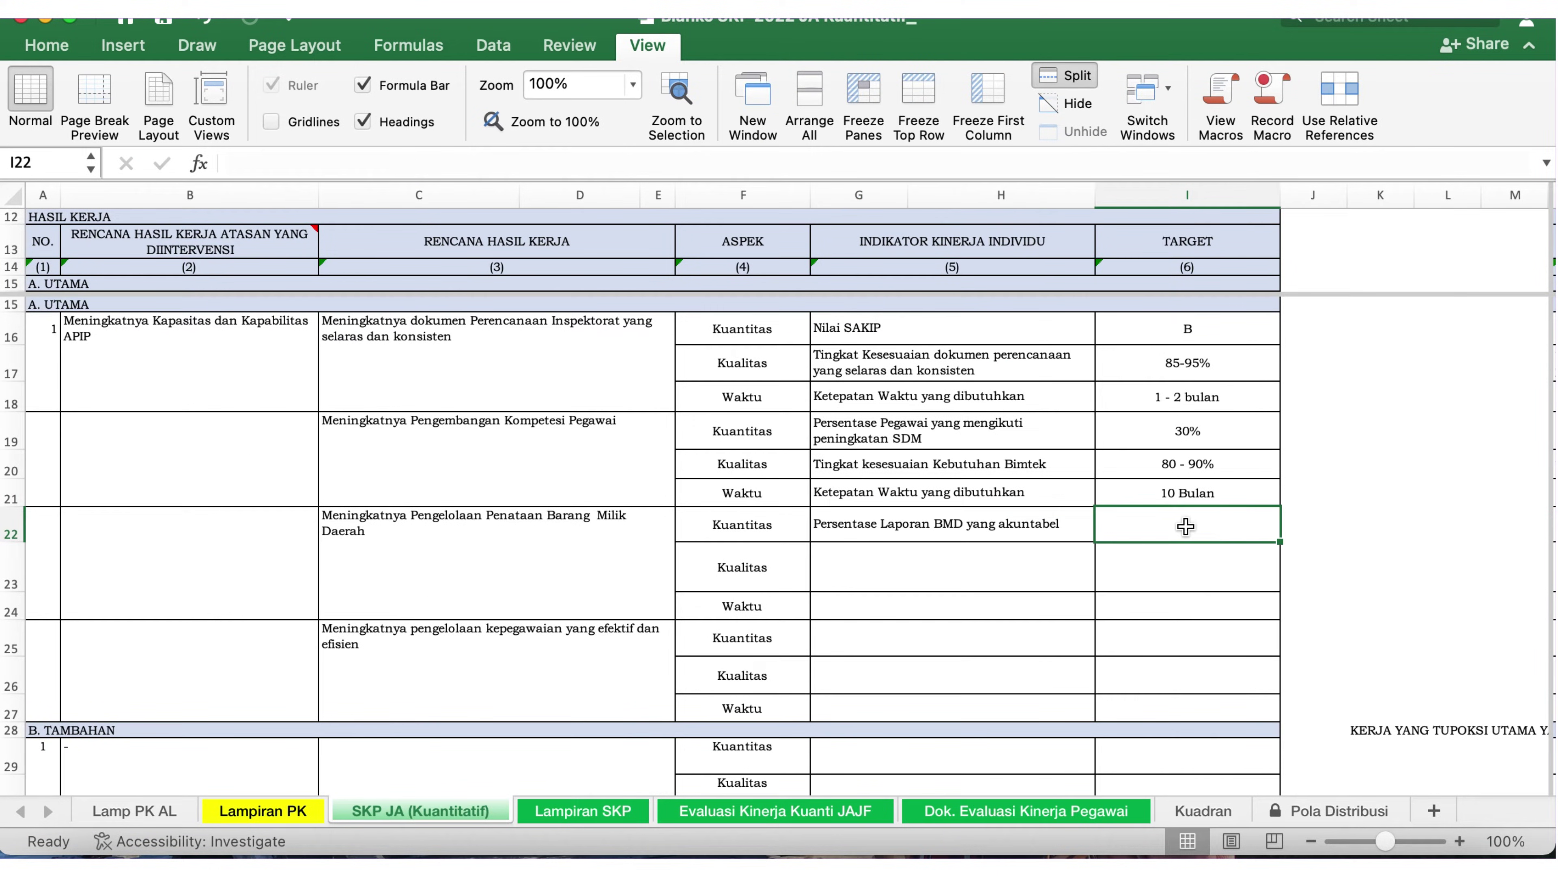
key(super+v)
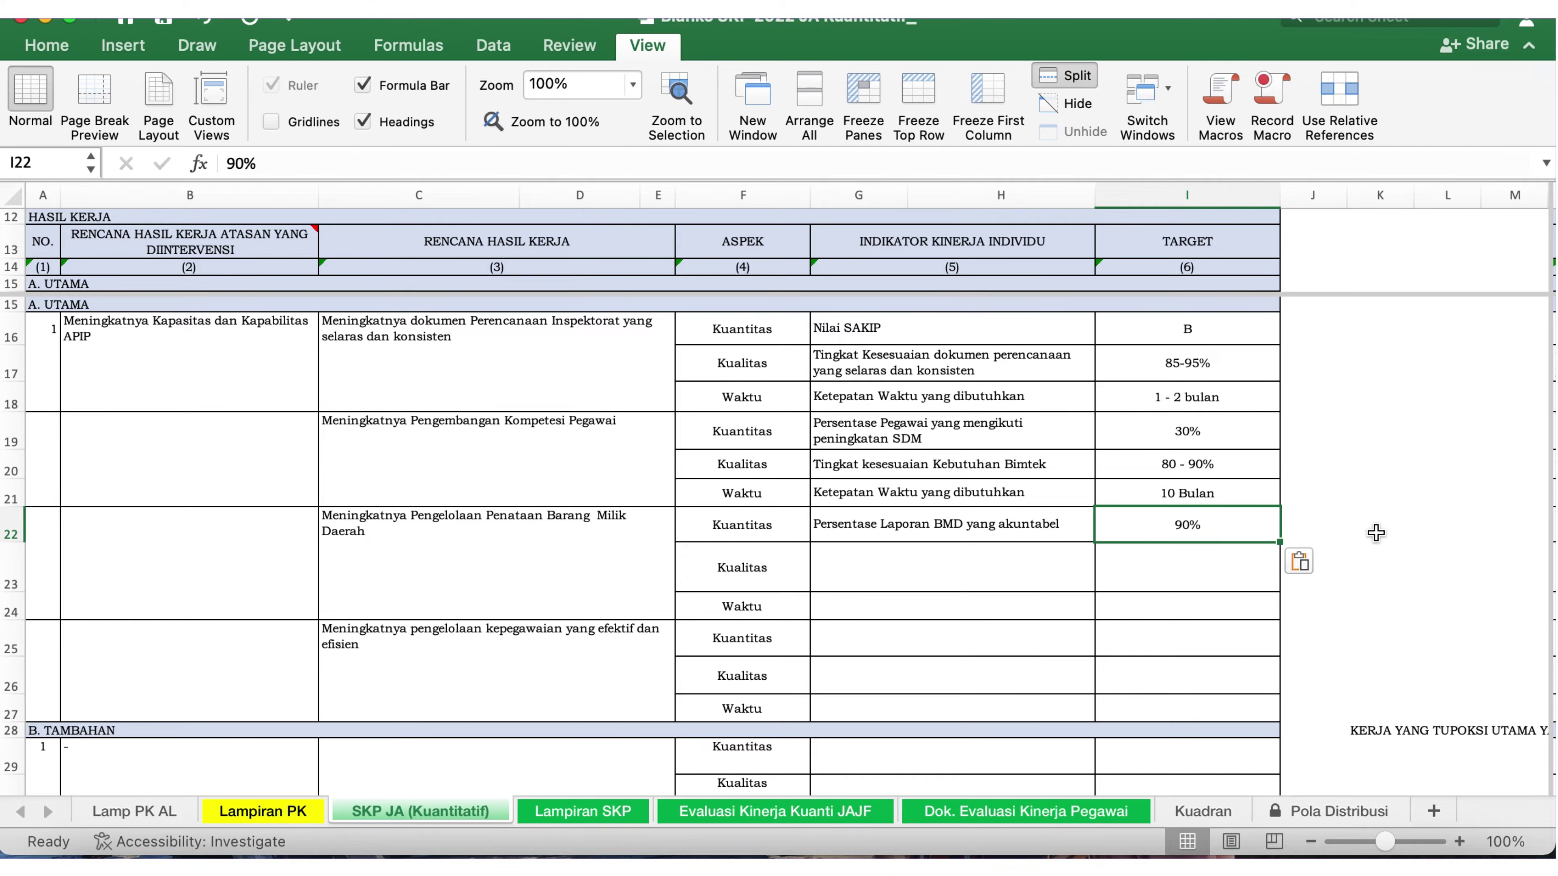
Slightly reduce the height of row 23 and enter "Tingkat Kesesuaian laporan BMD yang akuntabel" as the Kualitas indicator in cell G23.
click(922, 572)
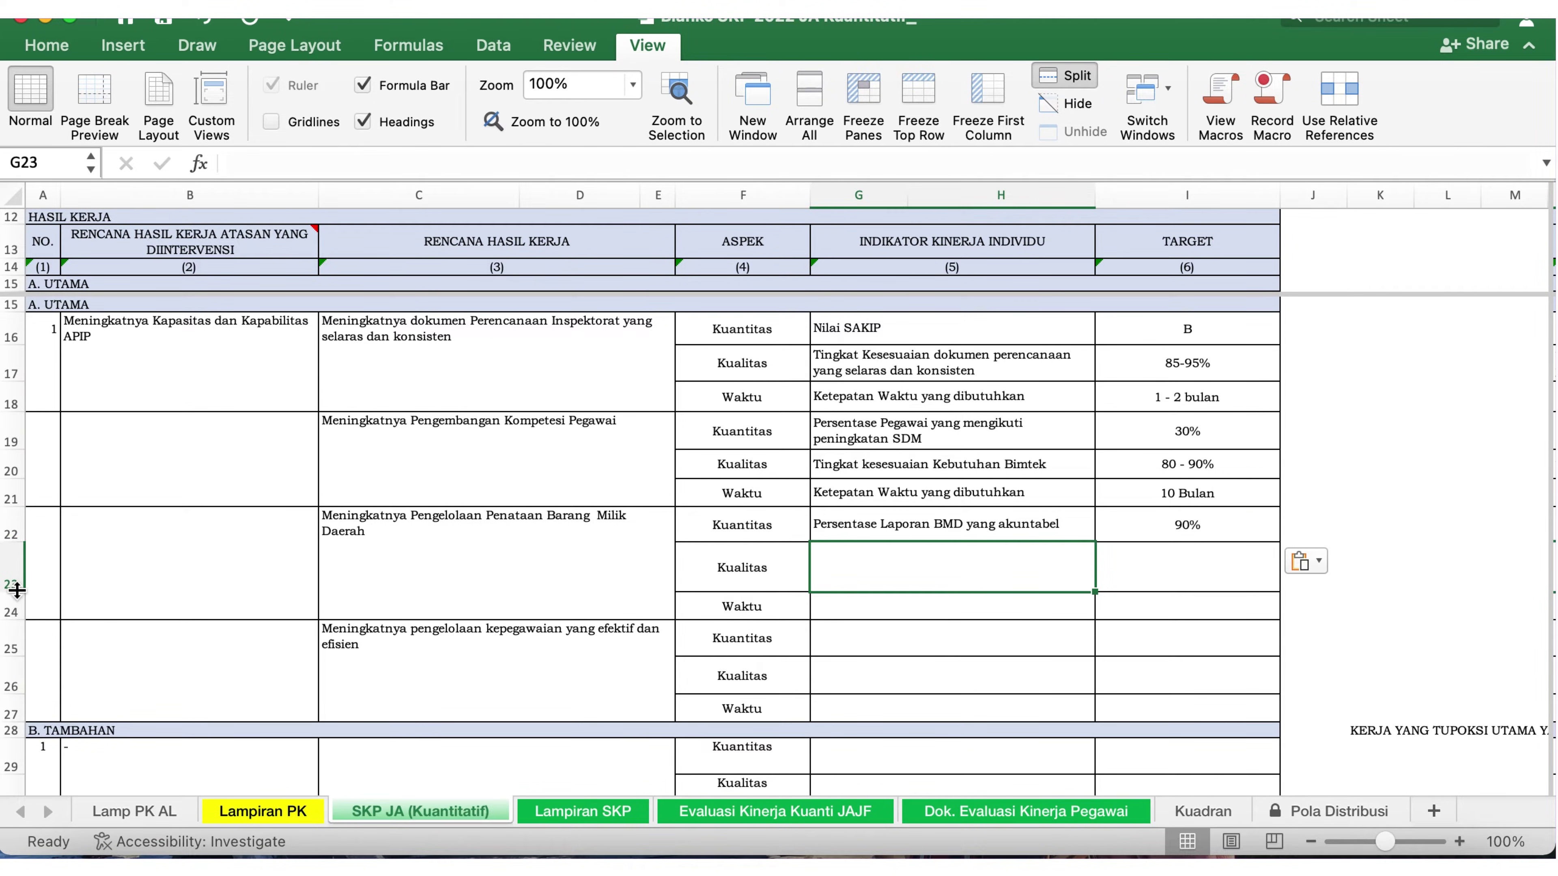
drag(18, 591, 18, 581)
click(932, 575)
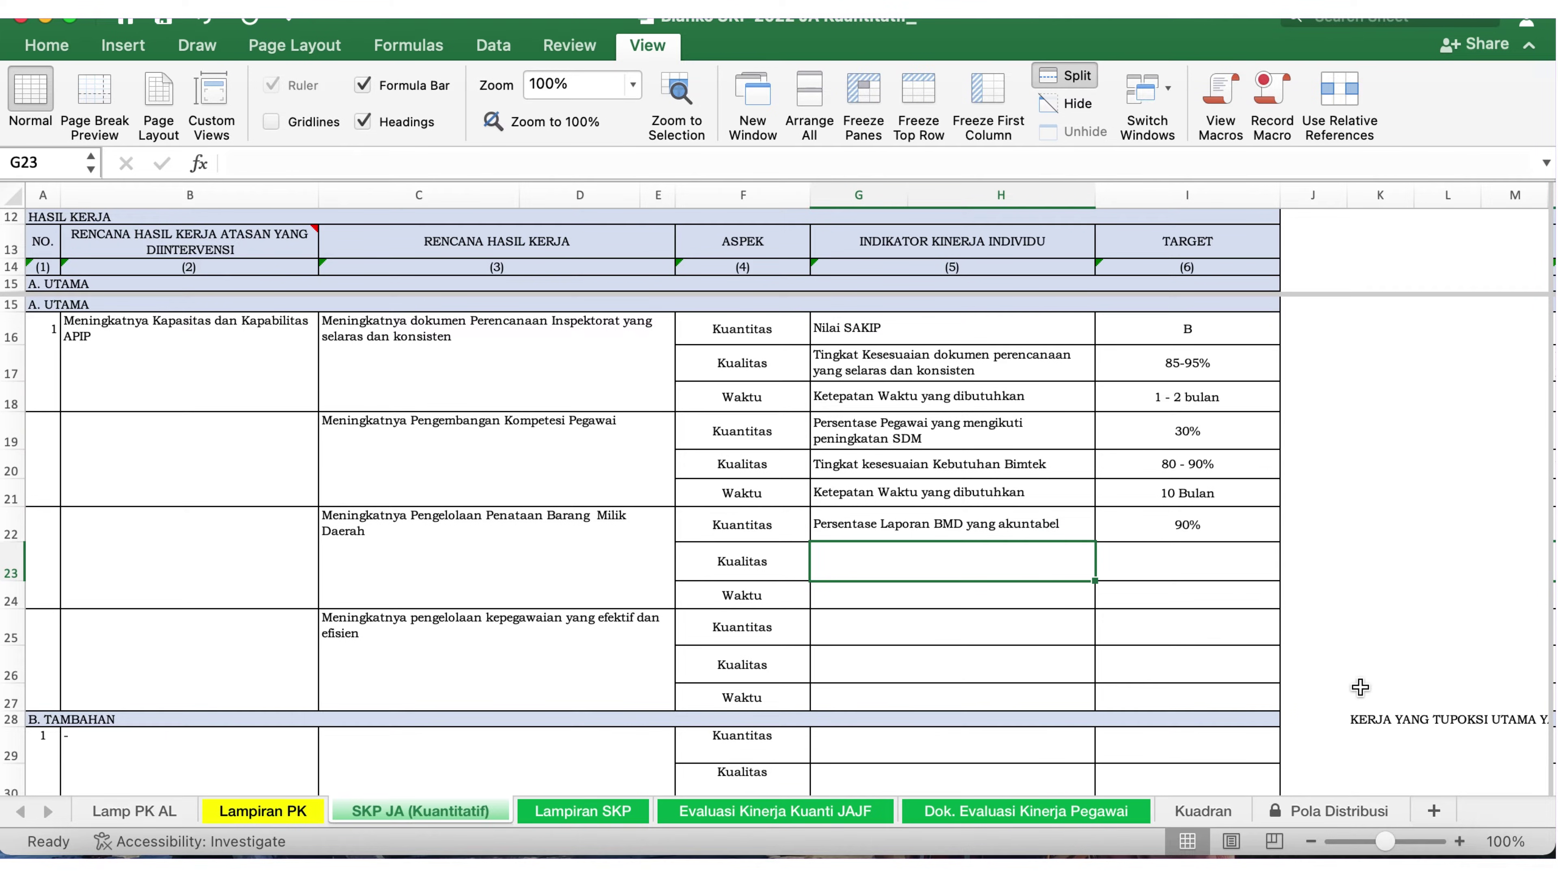
text(T)
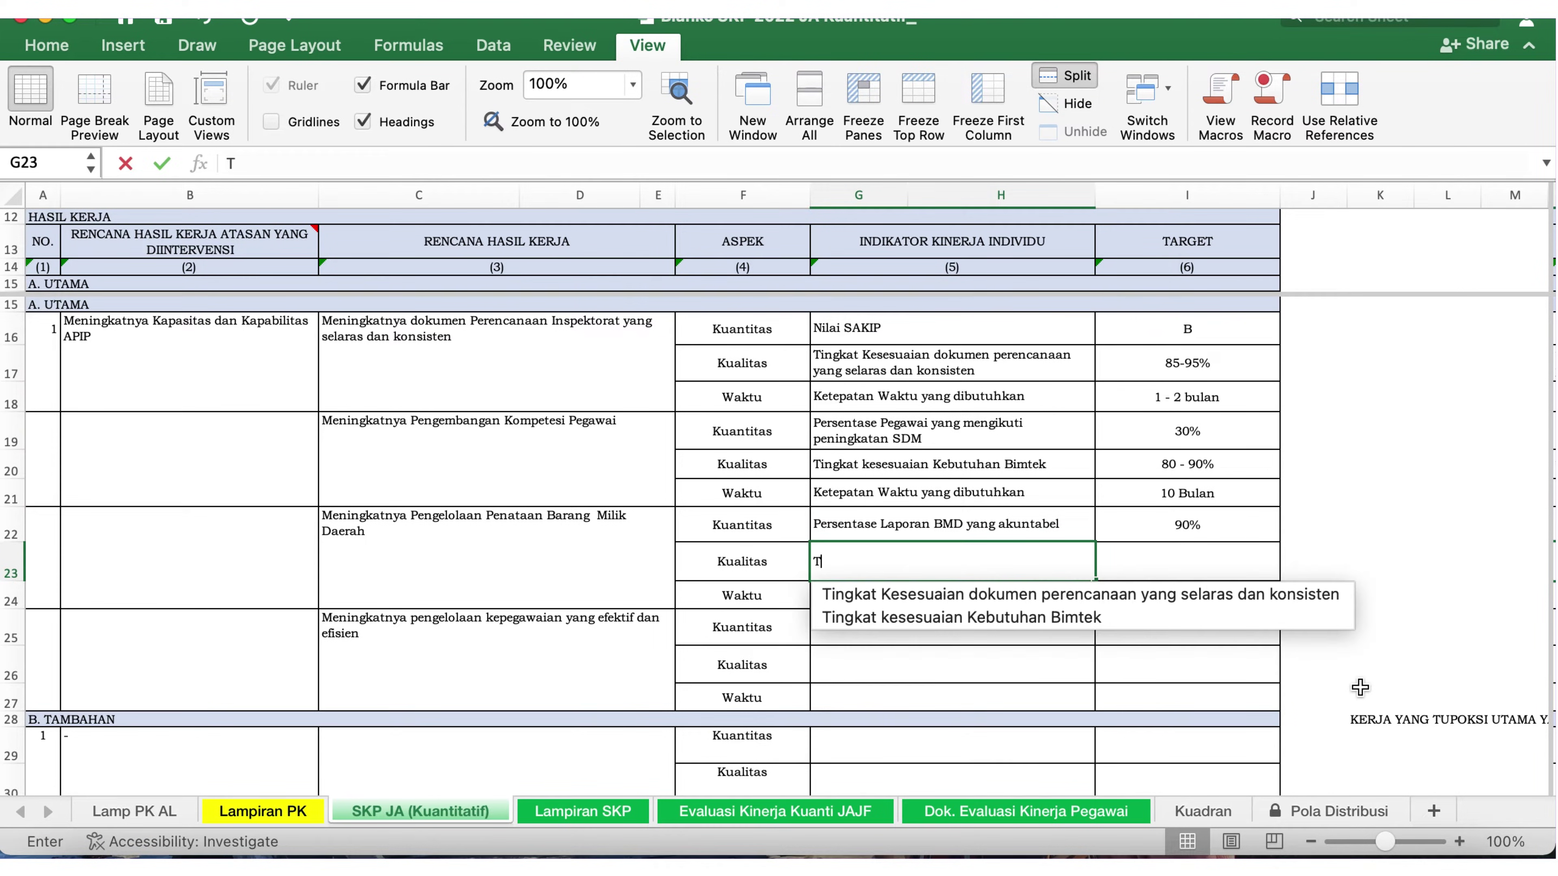
text(ingkat)
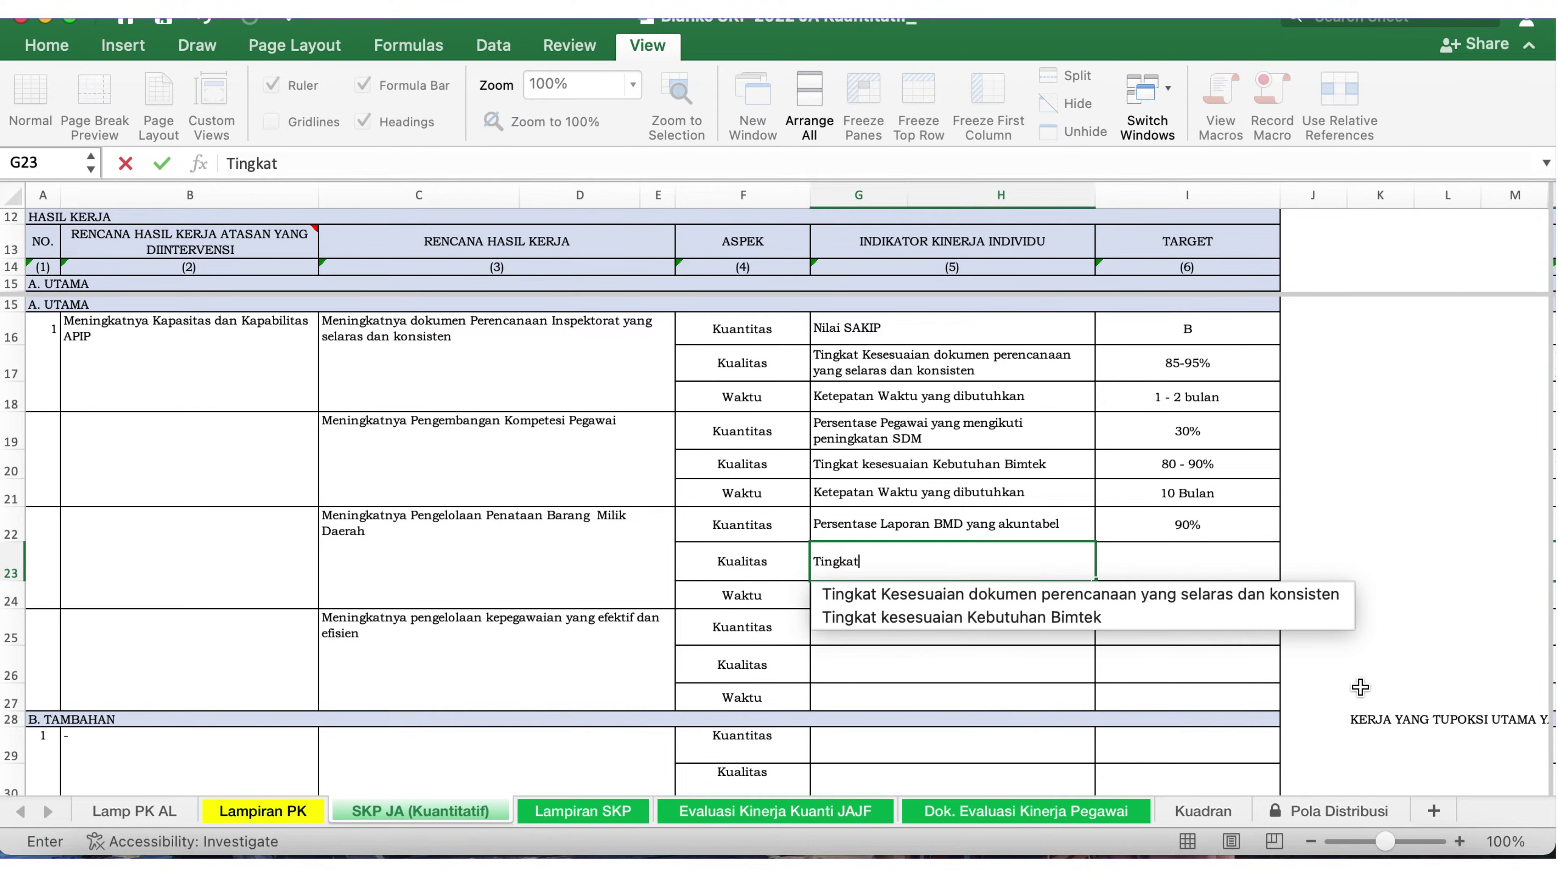
text( Kesesuaian)
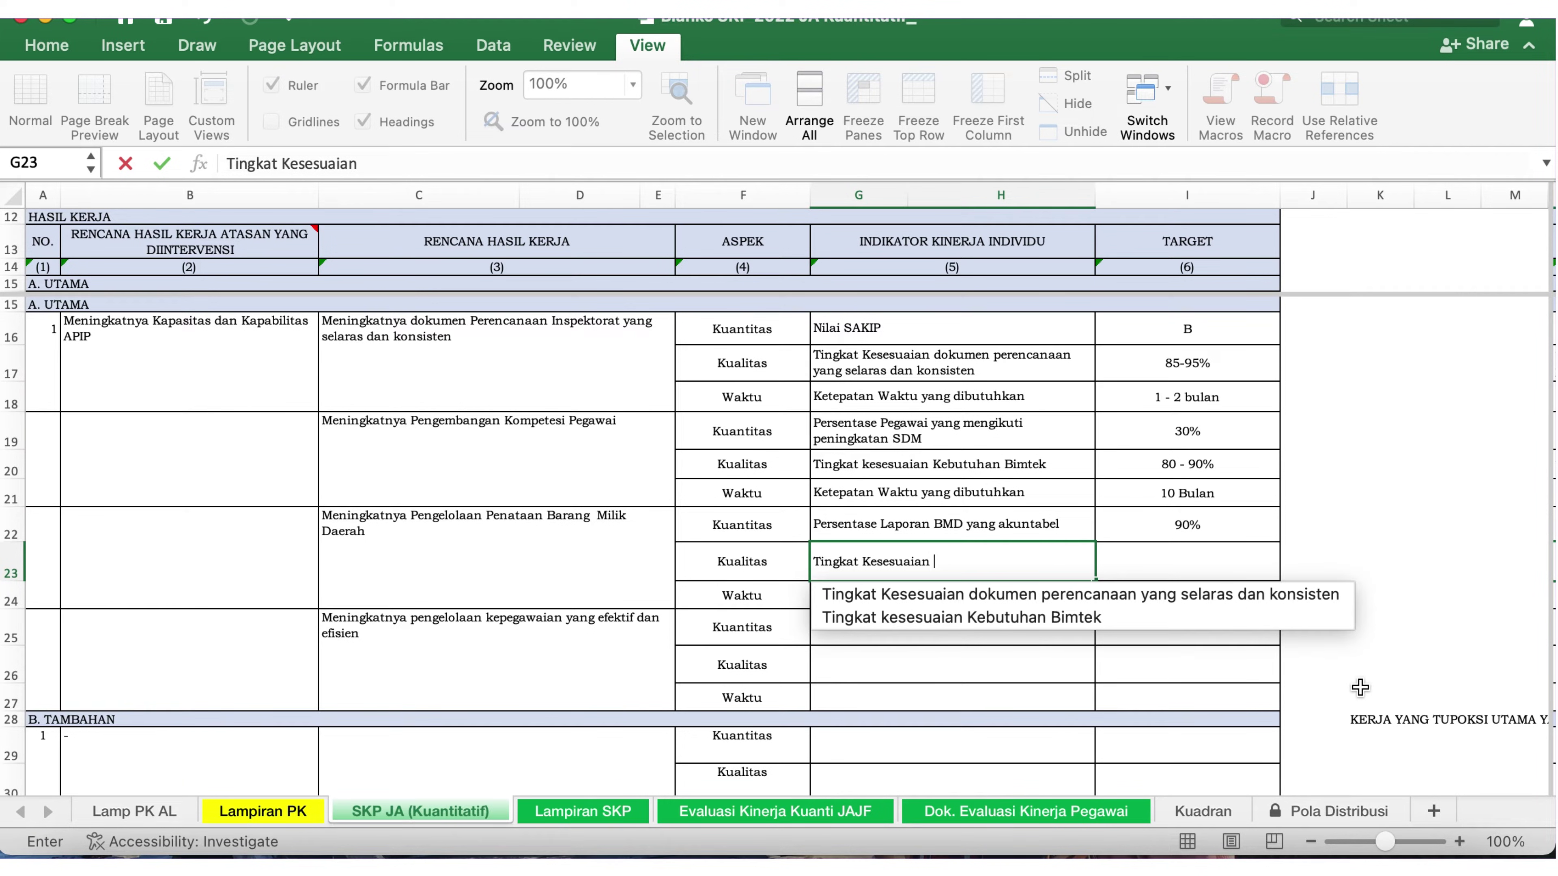
text(l)
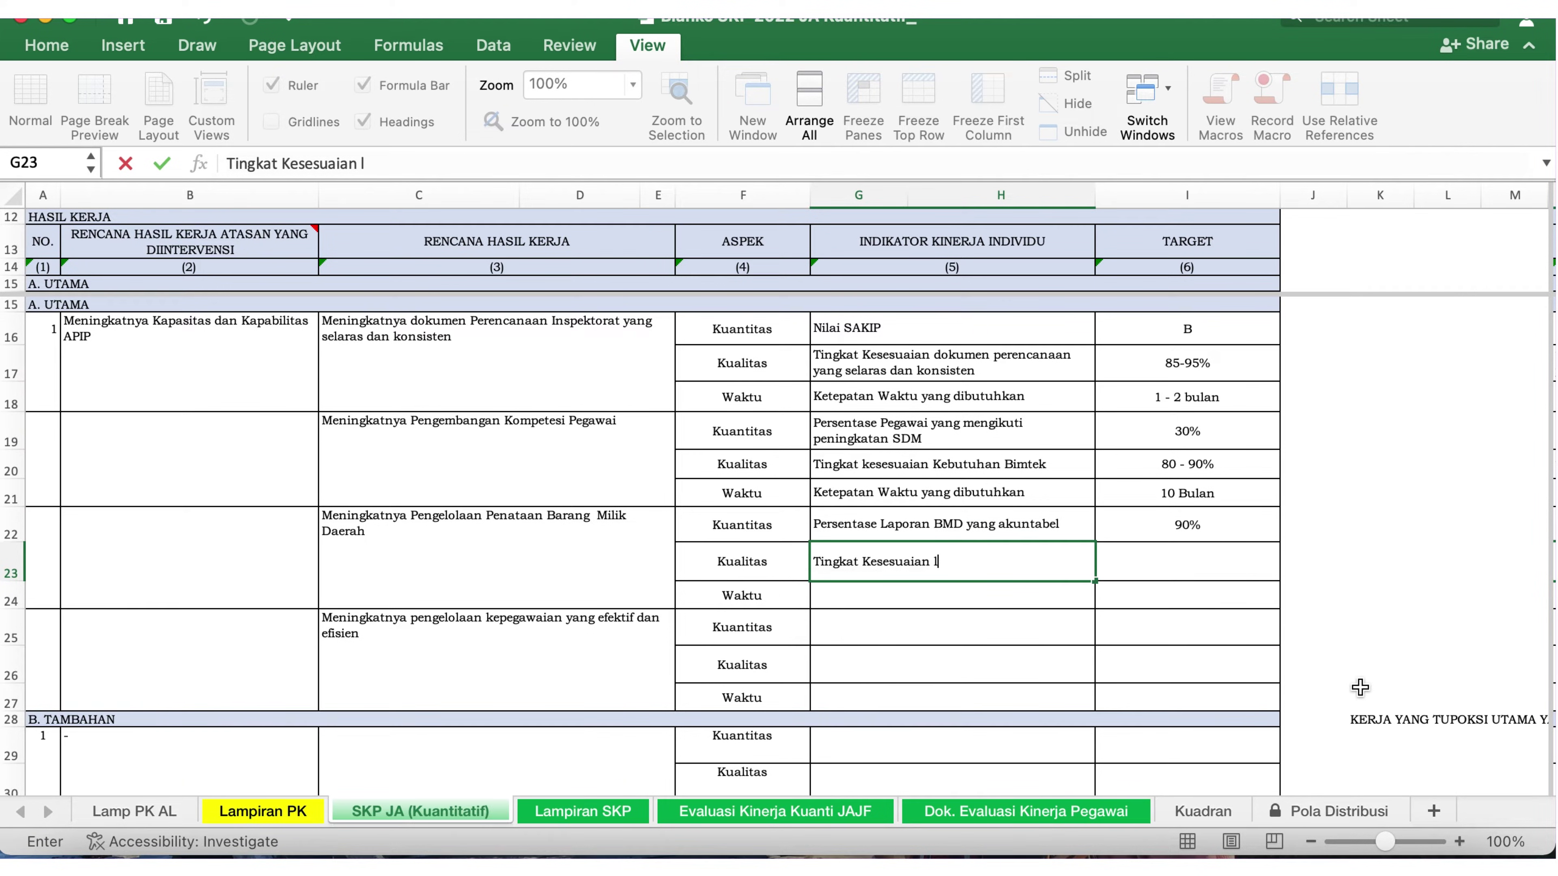
text(aporan BMD)
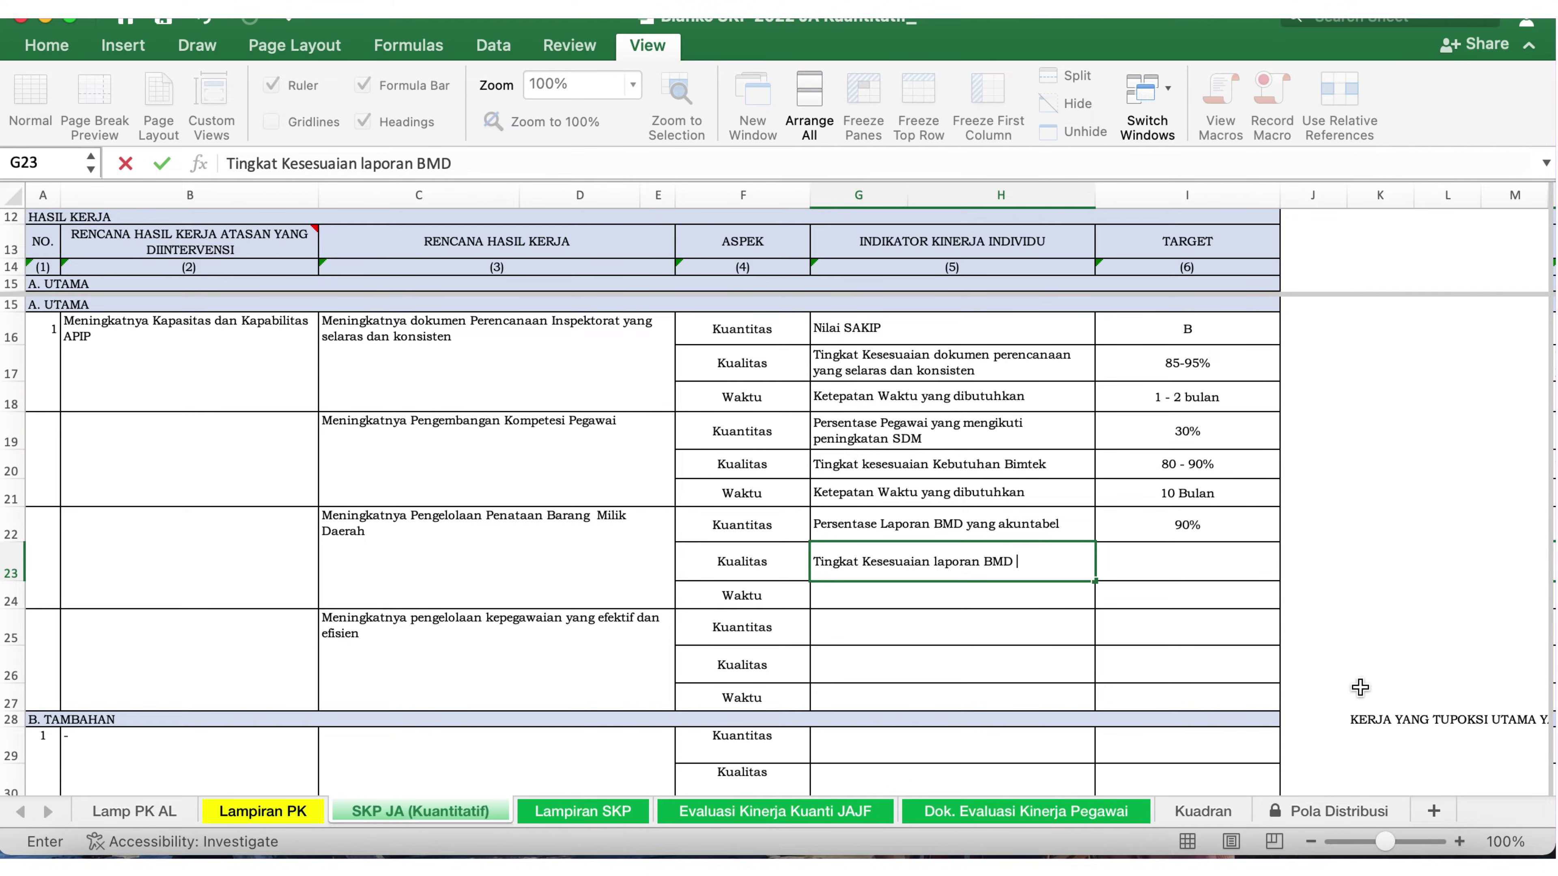
text( yang akuta)
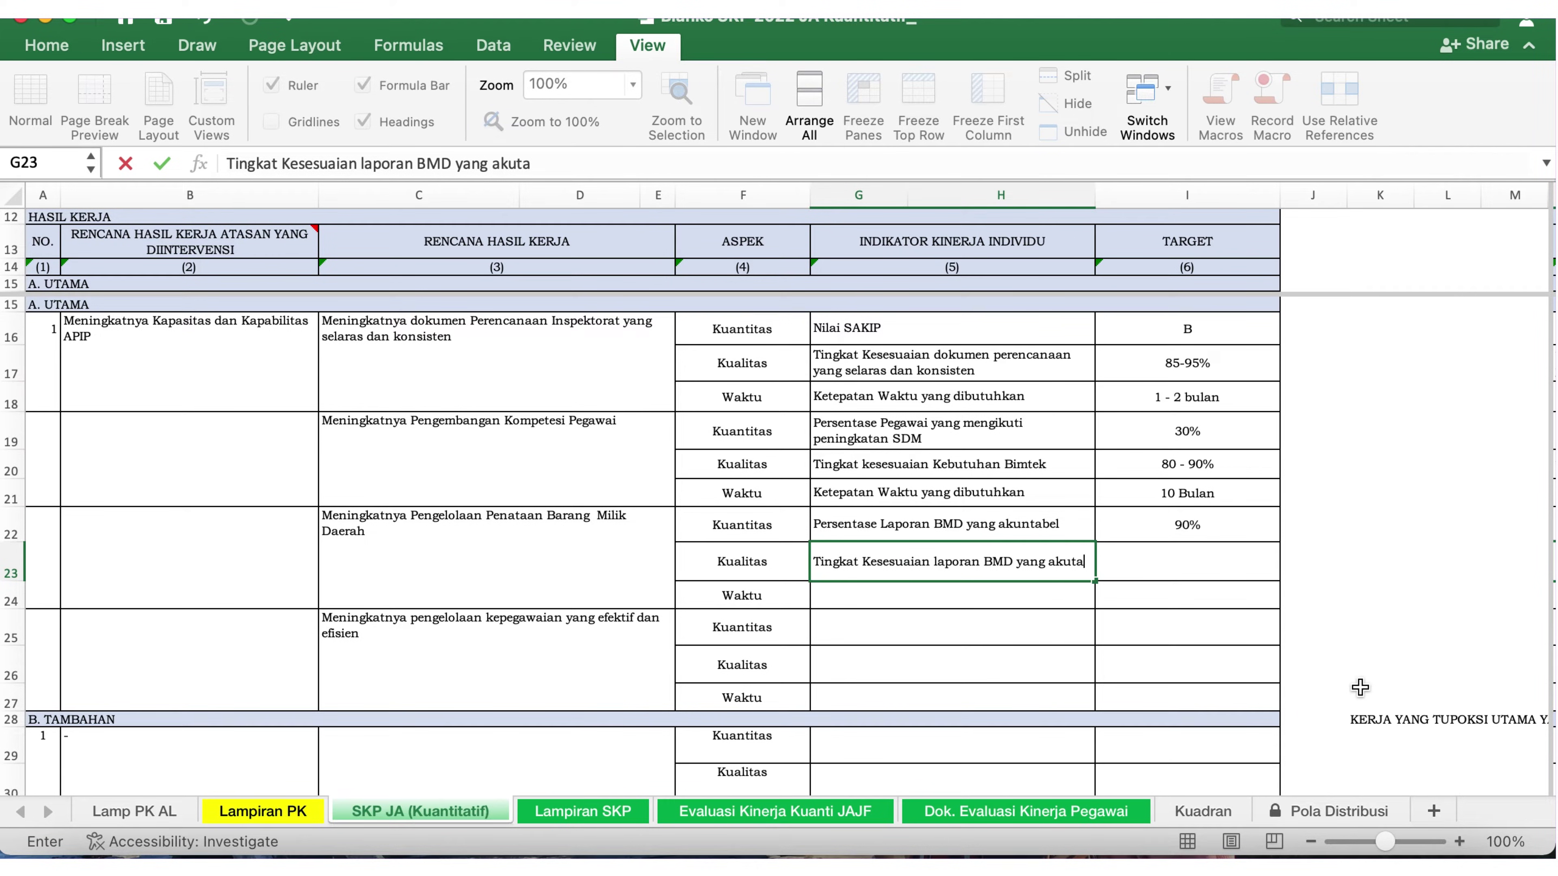
key(BackSpace)
key(BackSpace)
text(ntabel)
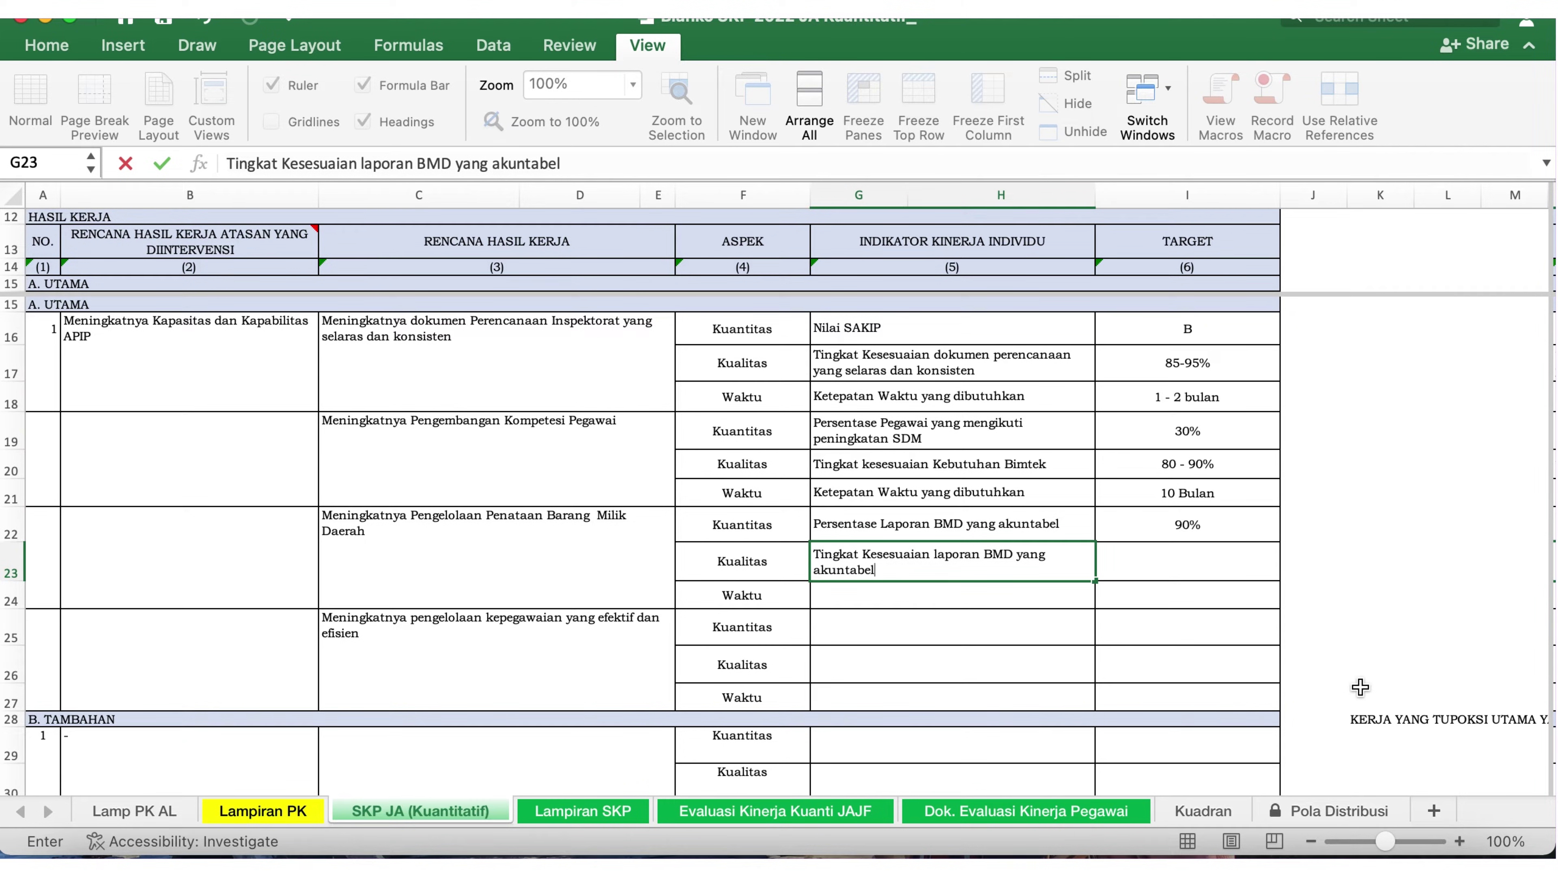
Enter 90% as the target of the Kualitas indicator in cell I23.
click(1192, 562)
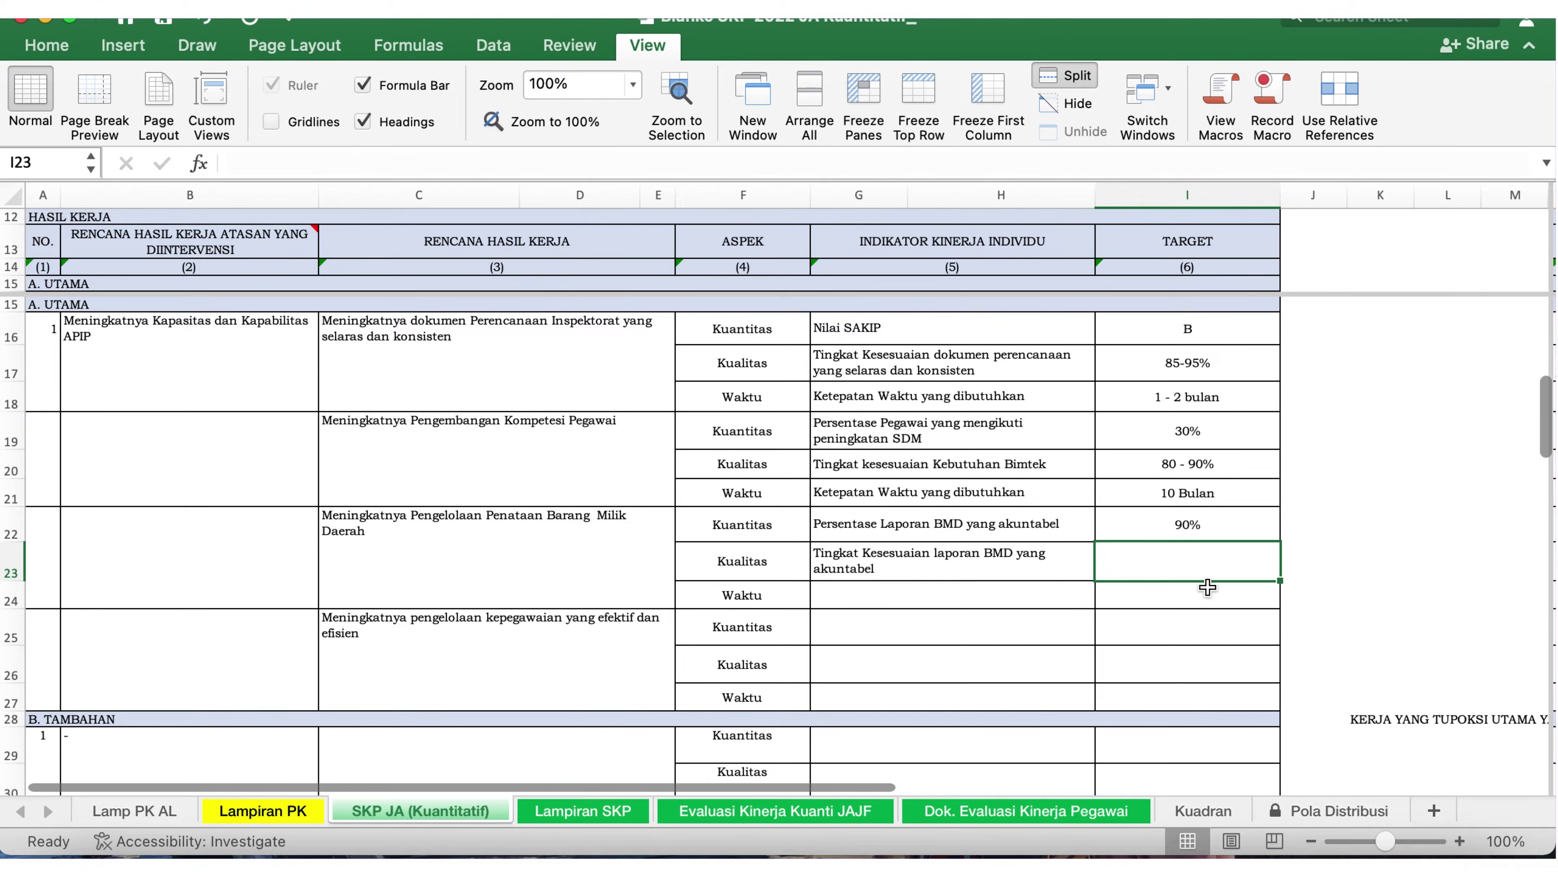
text(90)
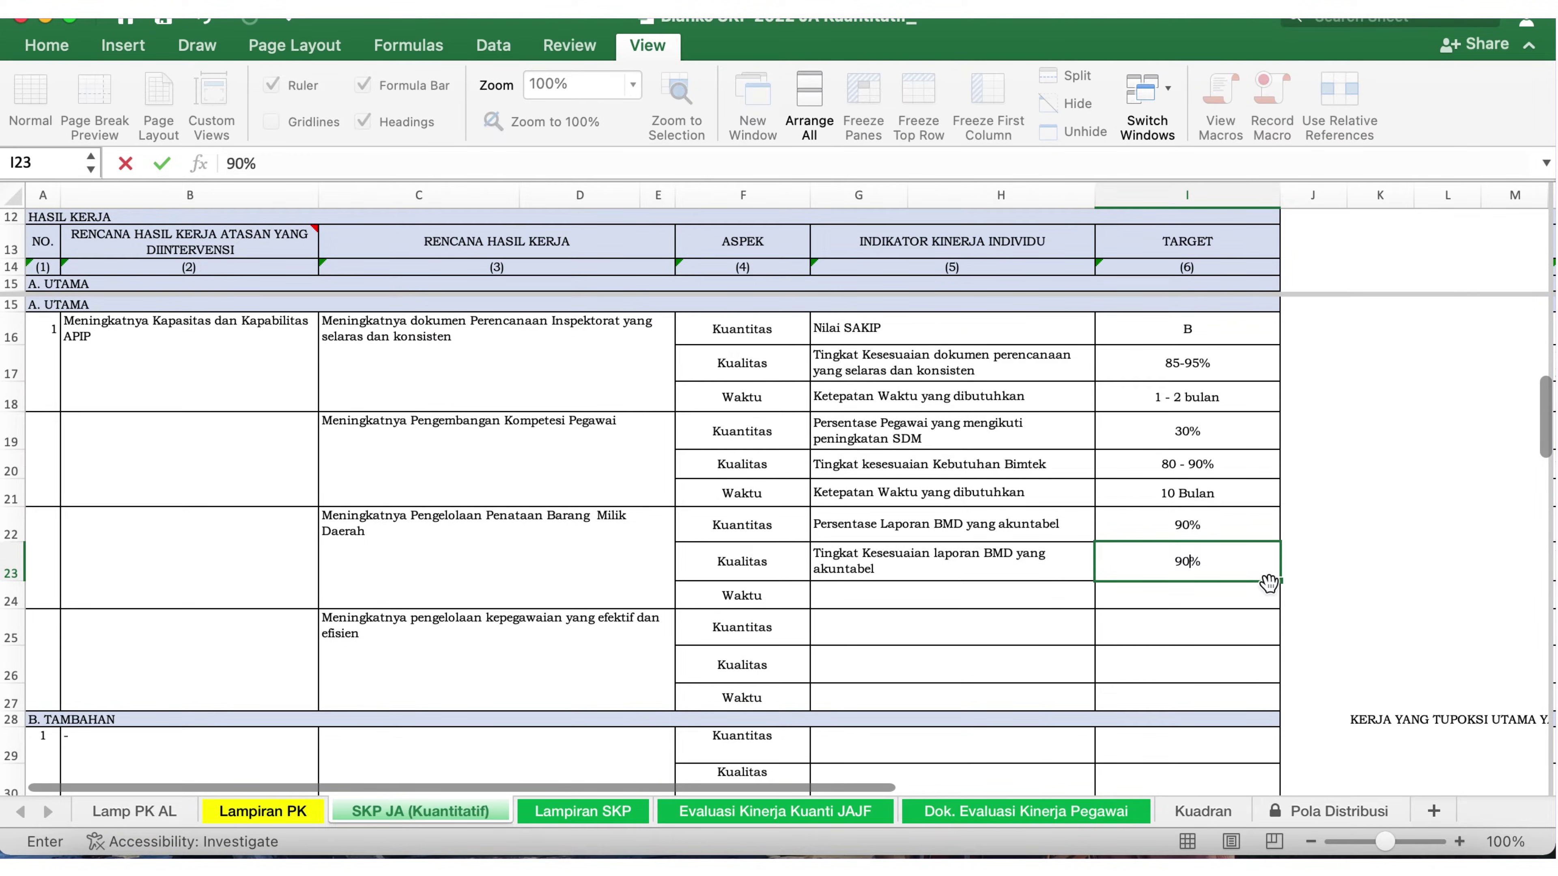
click(944, 599)
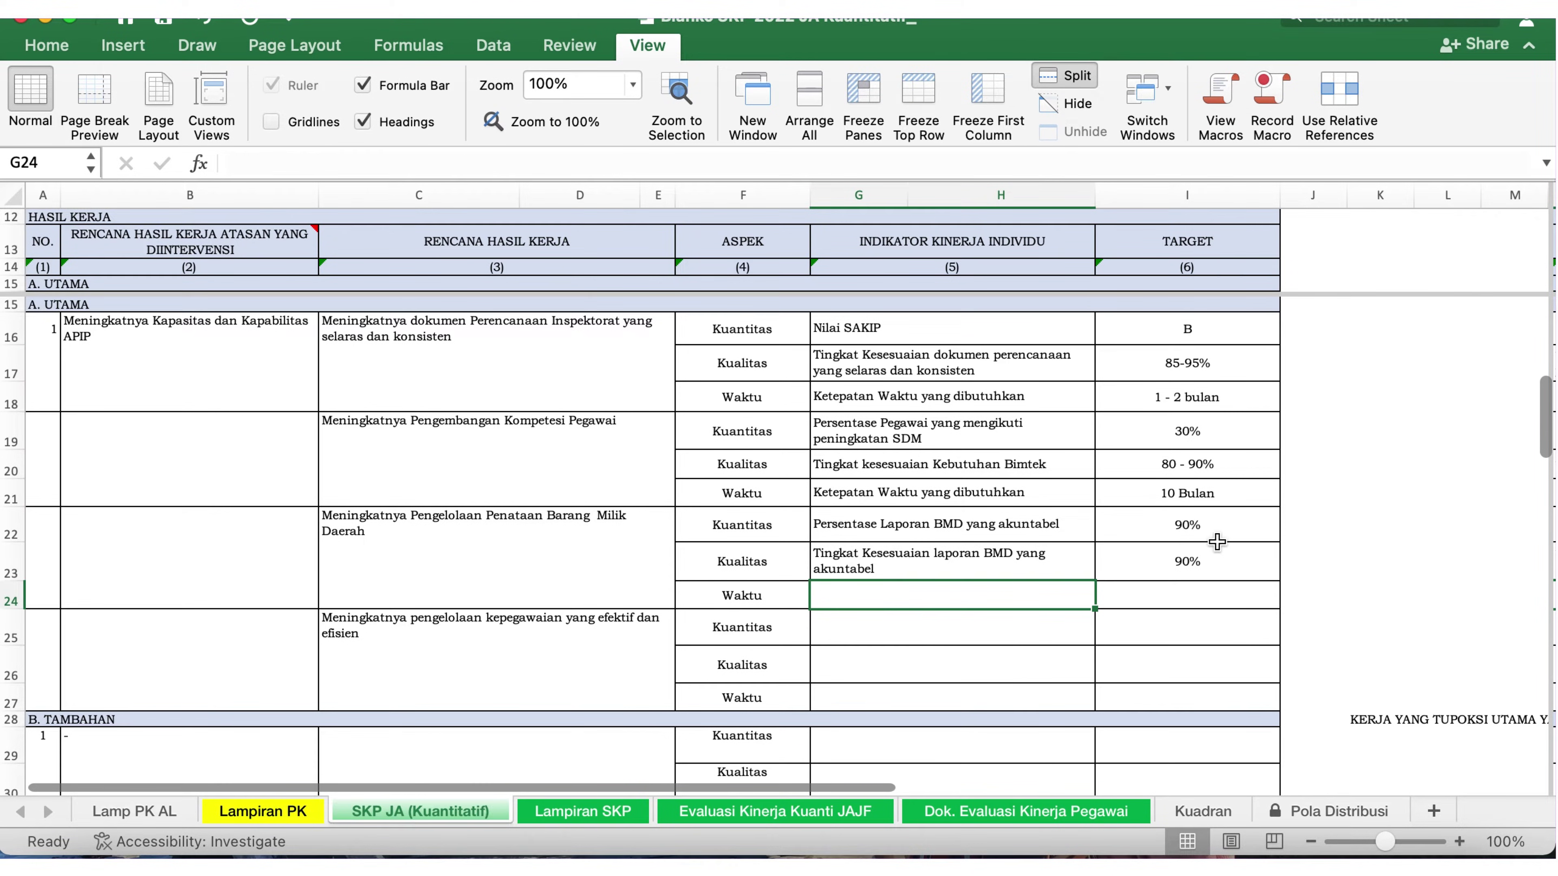
Slightly increase the height of row 24 and copy the indicator "Ketepatan Waktu yang dibutuhkan" from cell G21 into cell G24.
click(1029, 664)
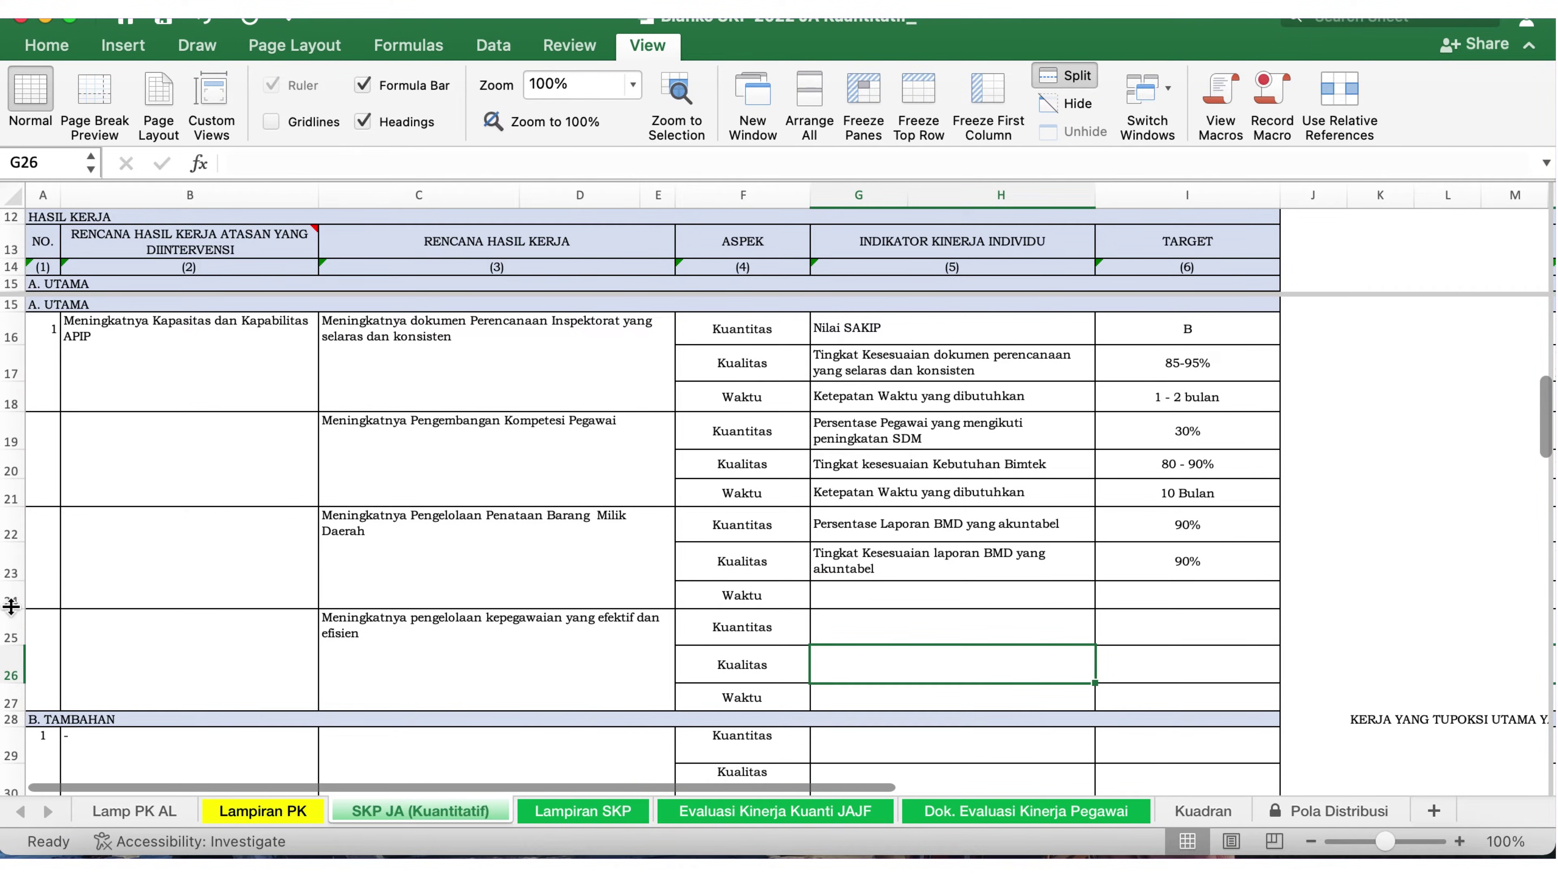
drag(11, 610, 11, 618)
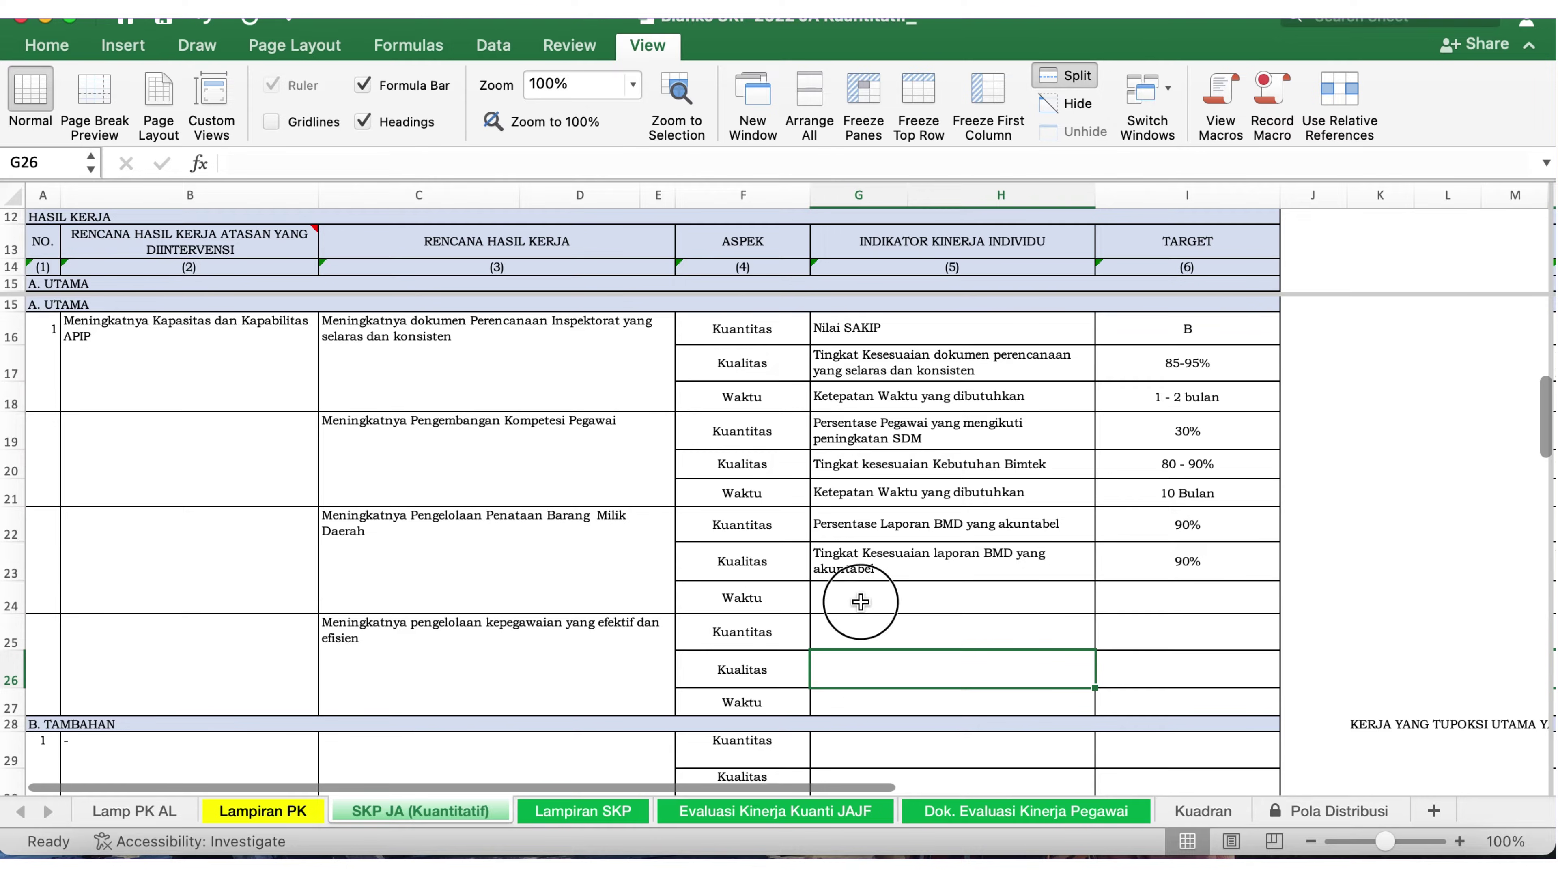
click(861, 601)
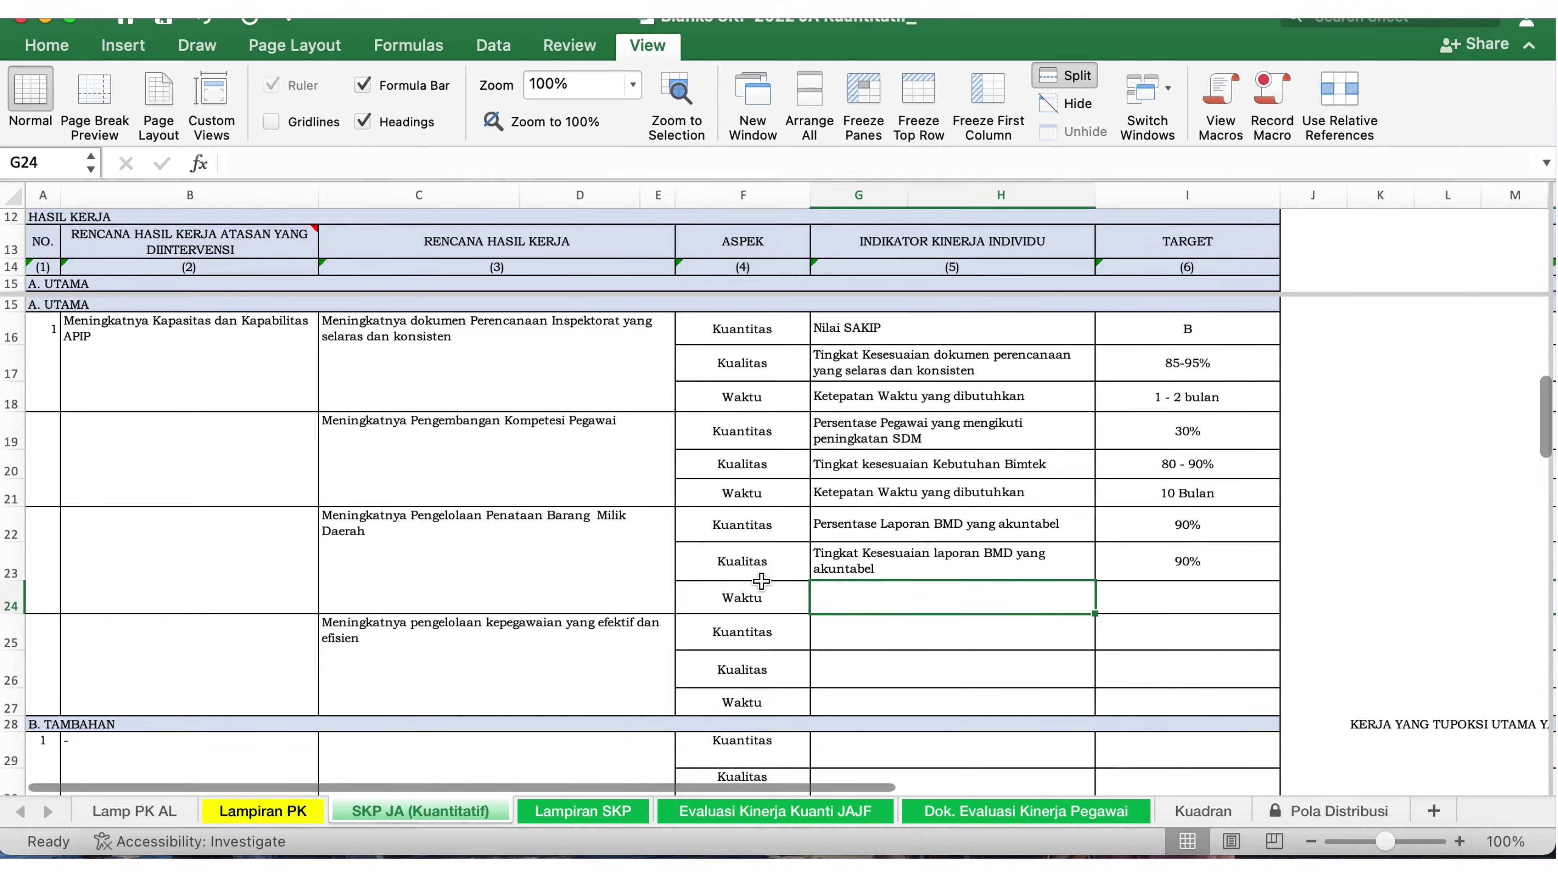
click(914, 492)
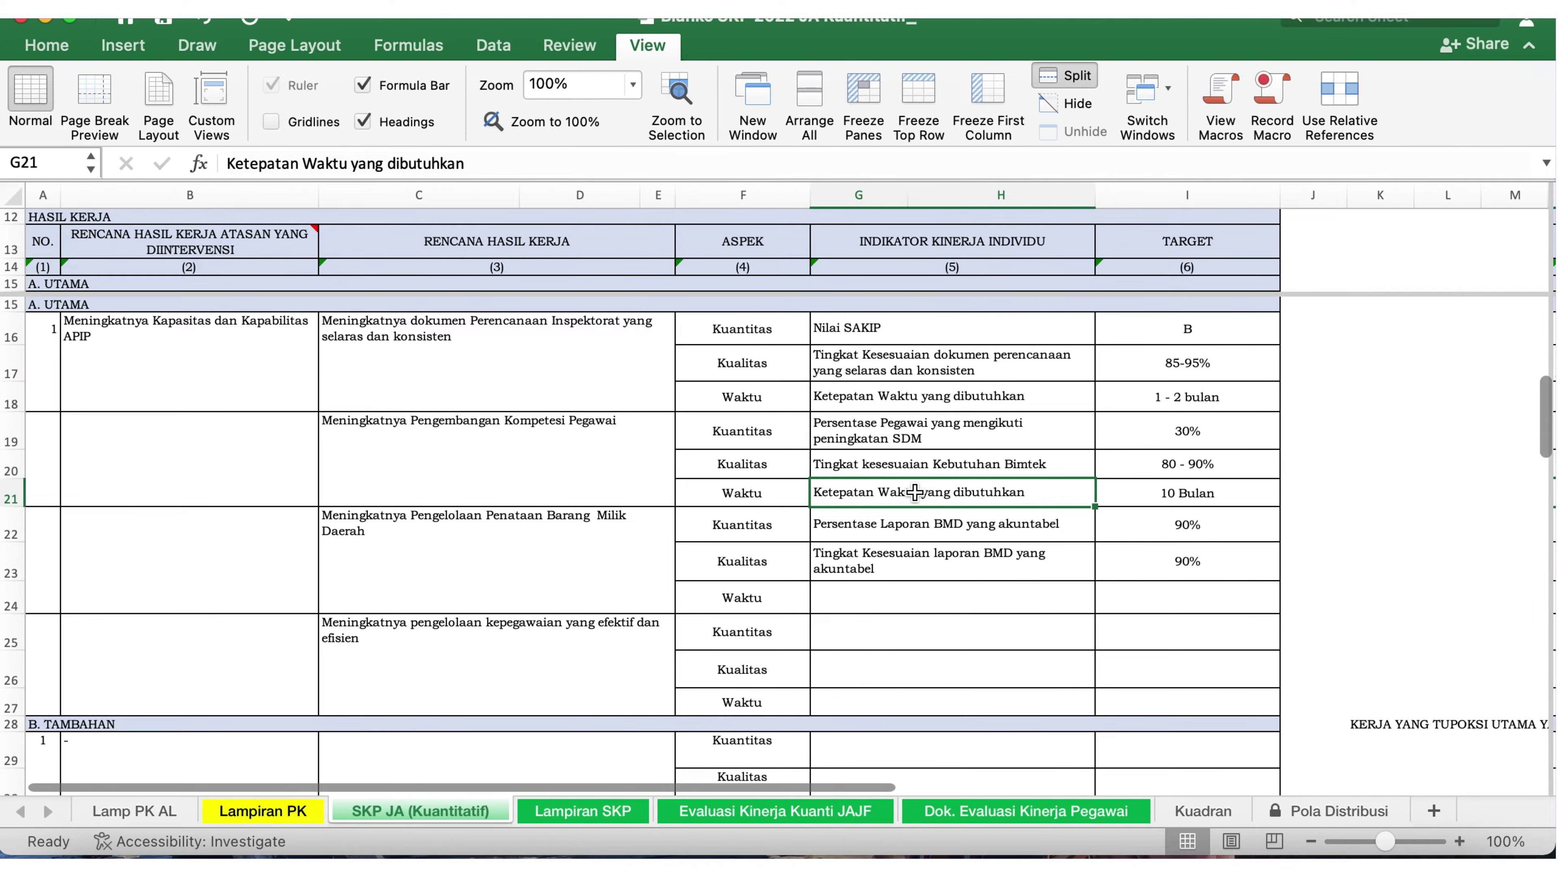
key(super+c)
click(958, 602)
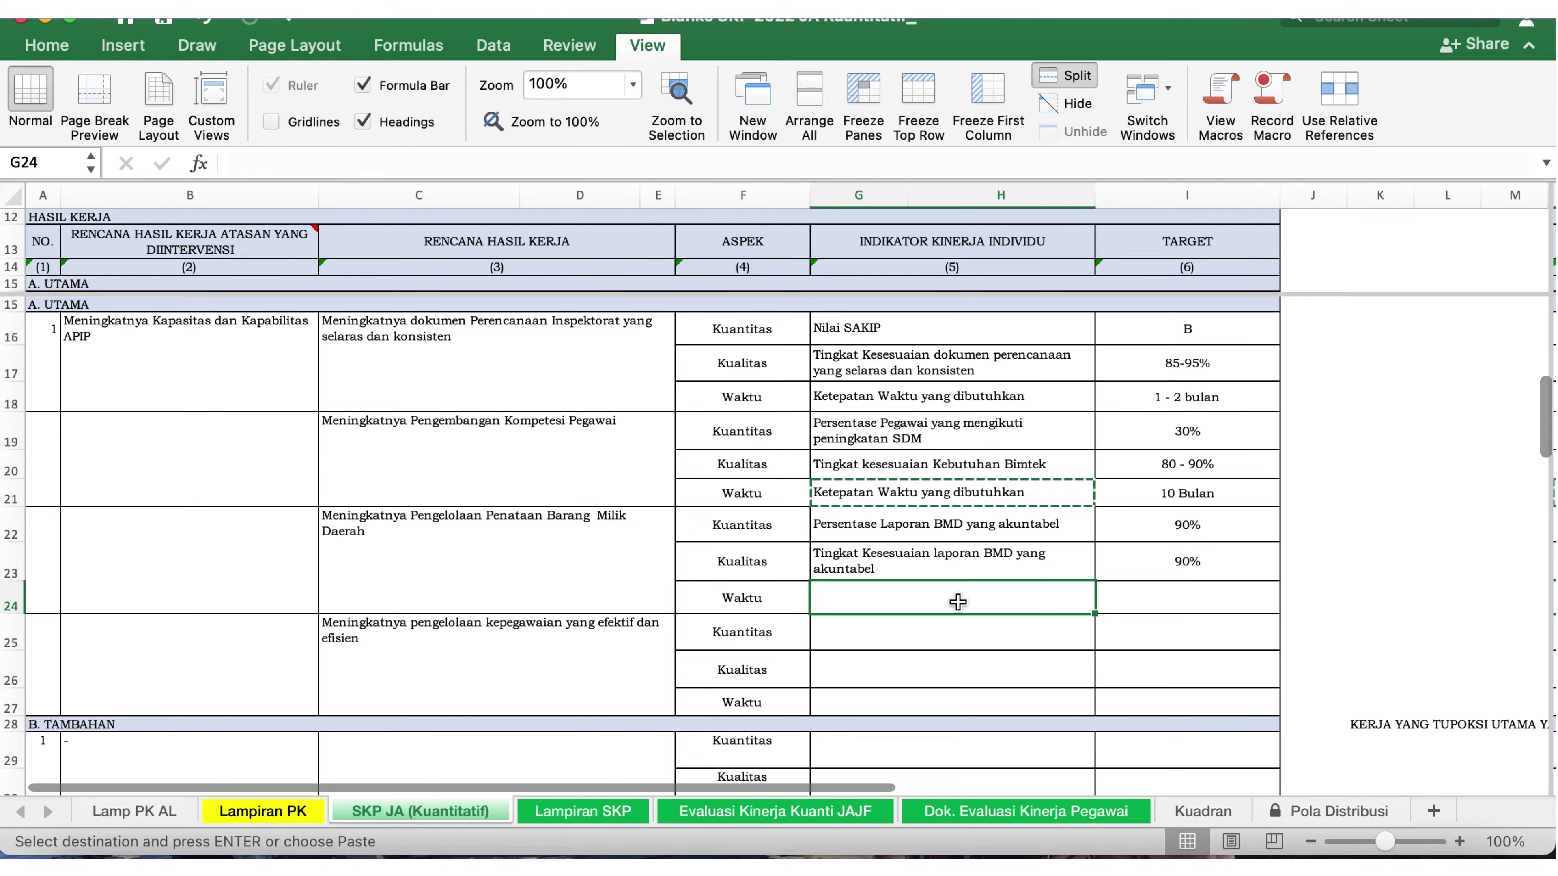
key(super+v)
Enter "12 Bulan" as the target of the Waktu indicator in cell I24.
click(1202, 604)
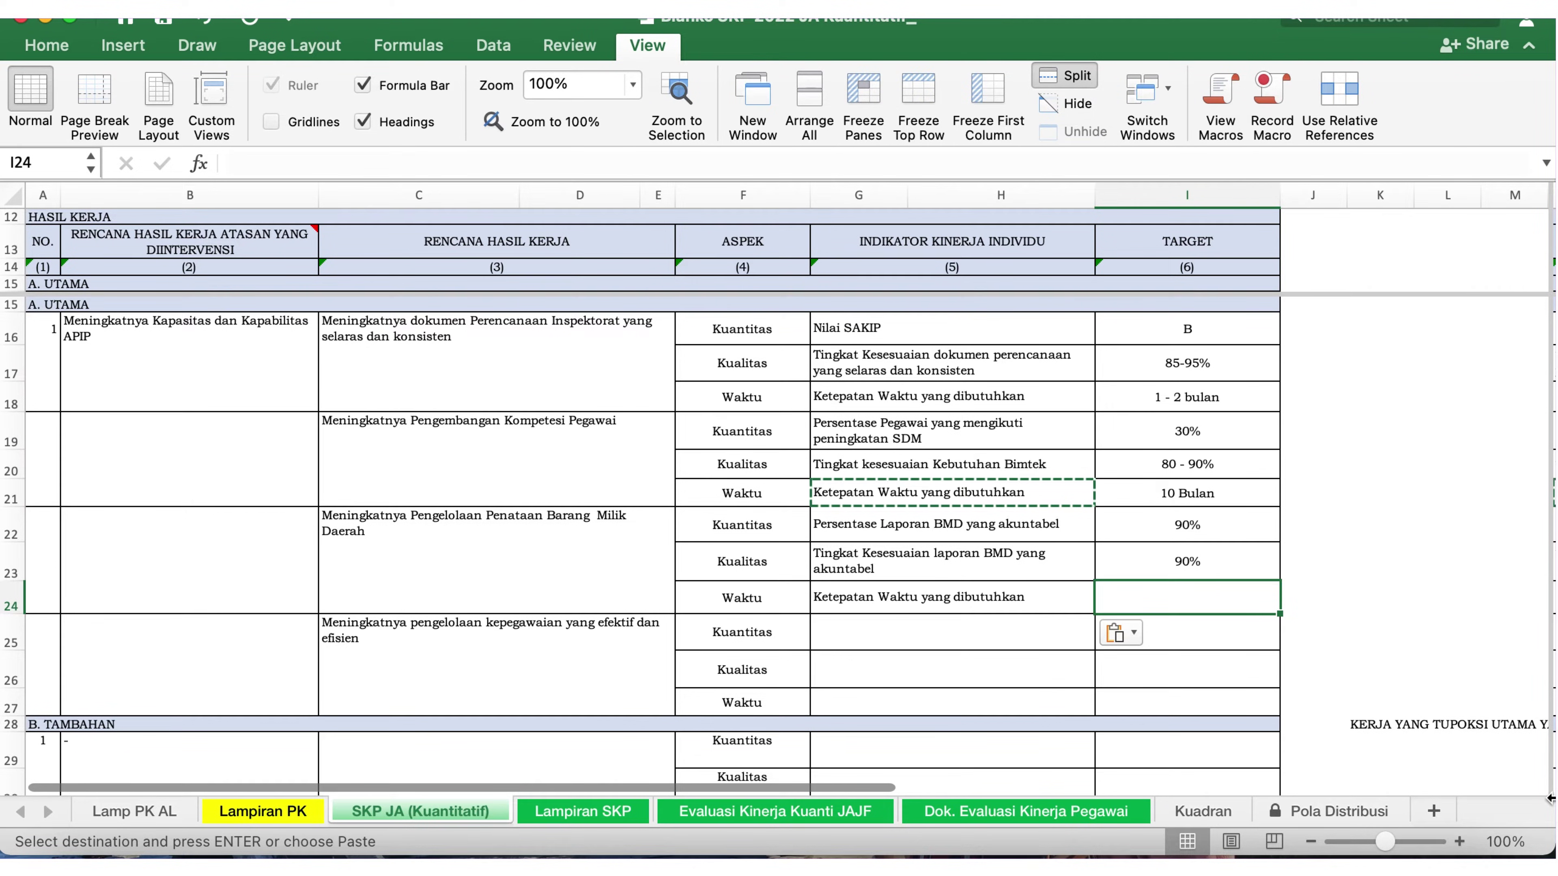
key(Escape)
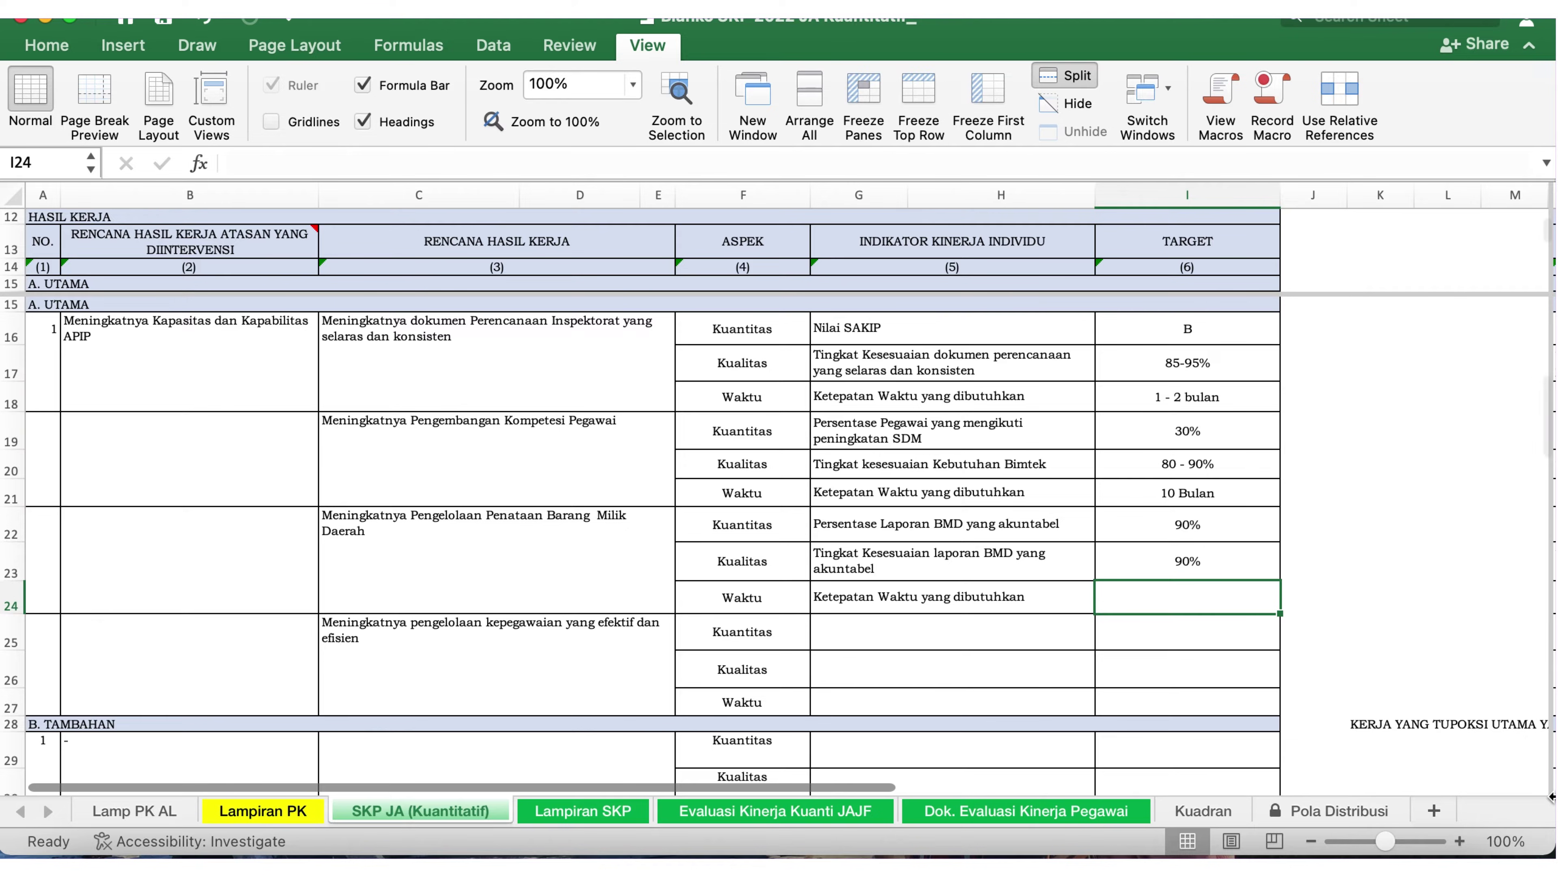
click(1193, 594)
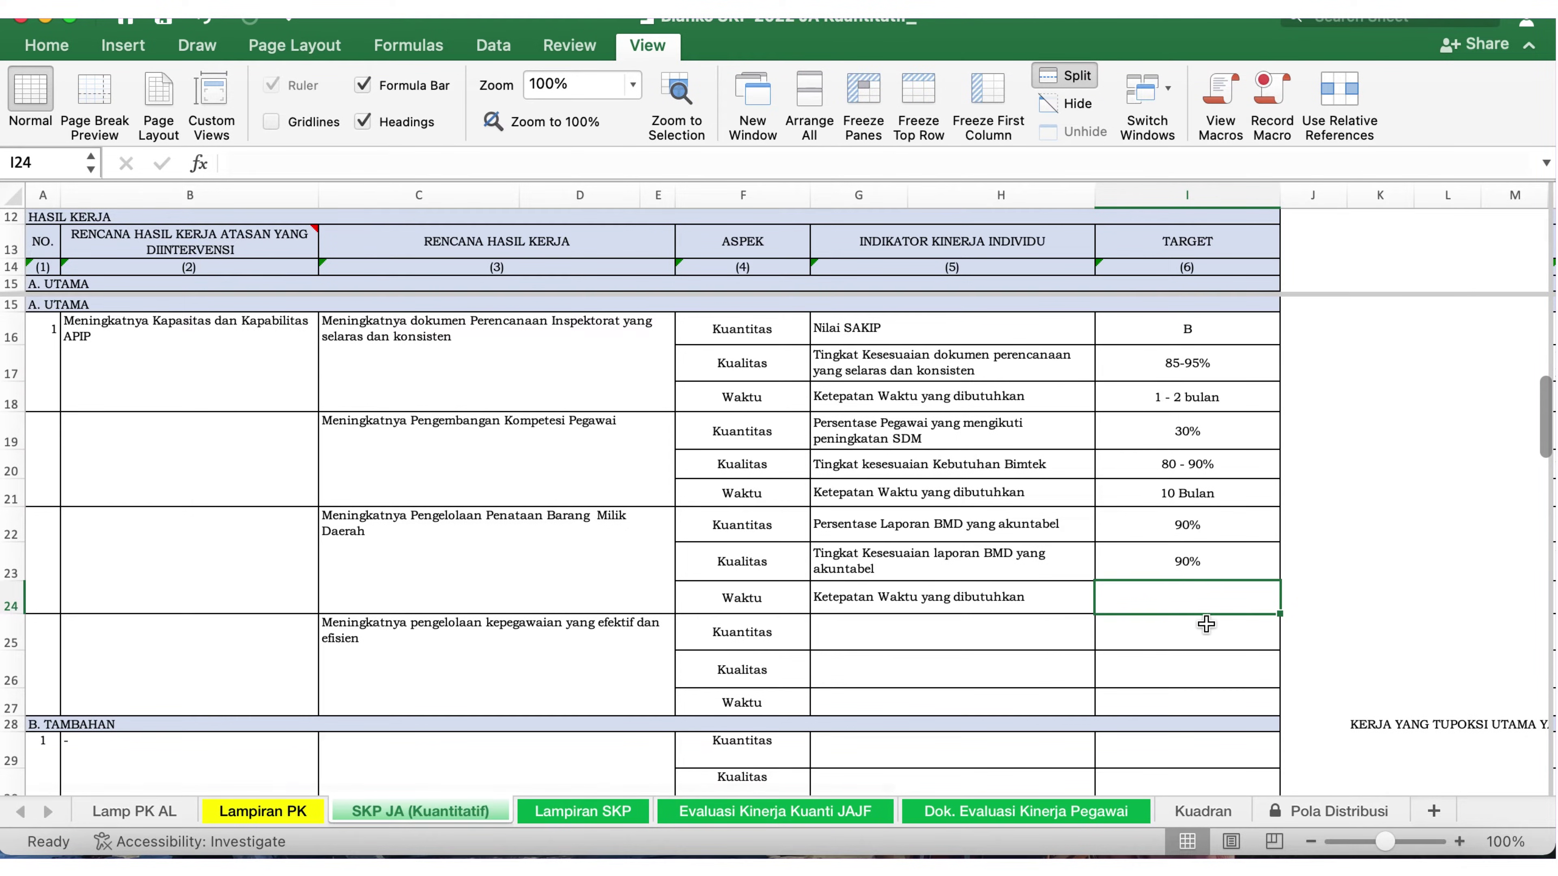
text(12 )
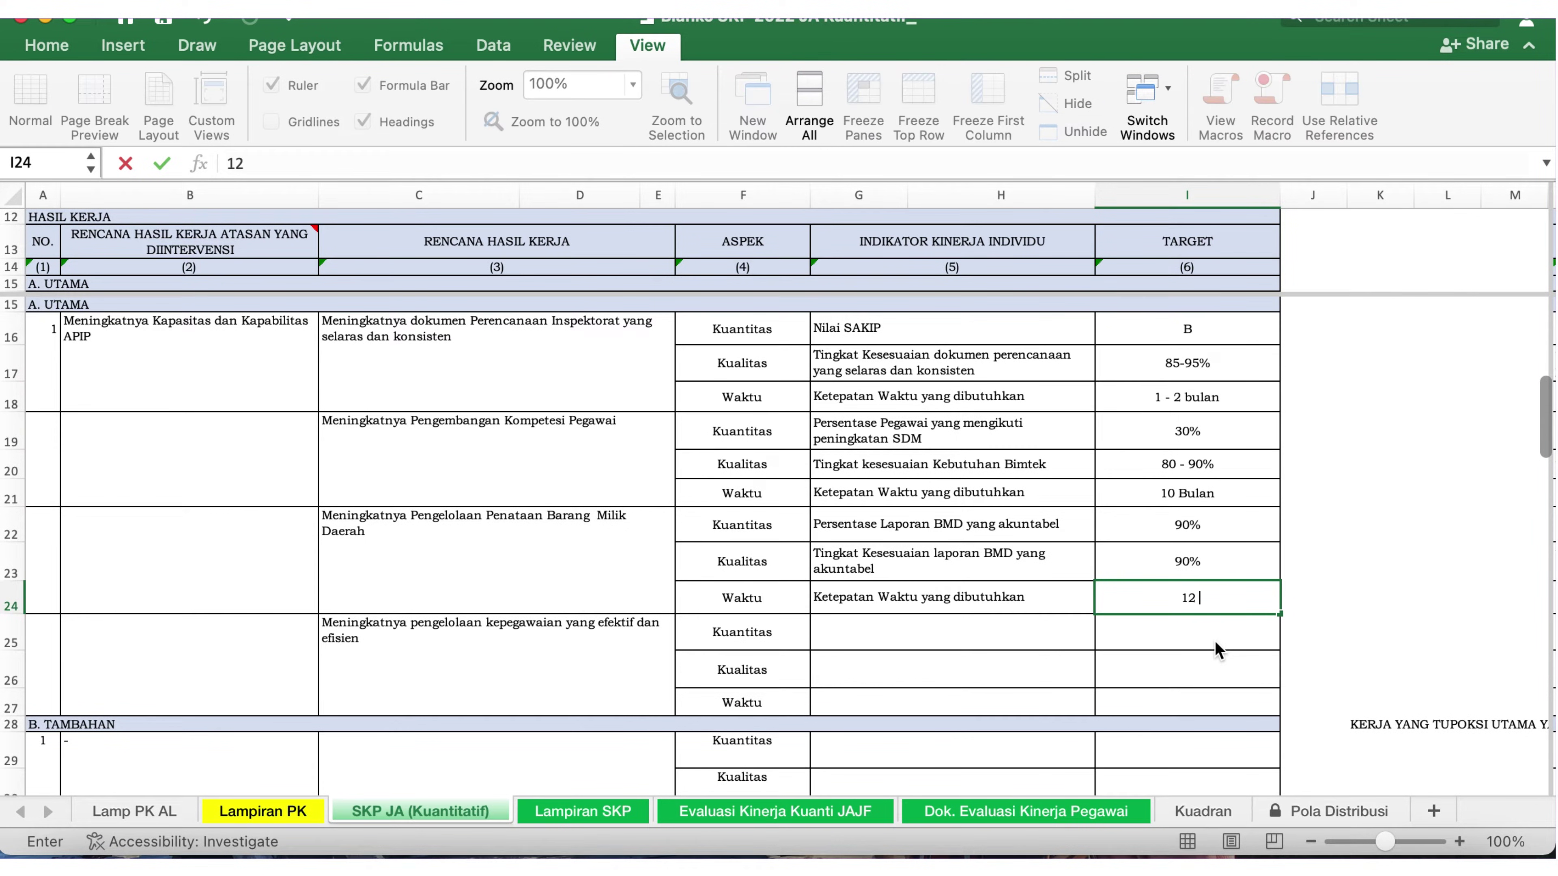
text(Bulan)
Copy the indicator "Jumlah laporan Pengelolaan Kepegawaian" from the Lampiran PK sheet into cell G25 of SKP JA (Kuantitatif) as the Kuantitas indicator.
click(957, 628)
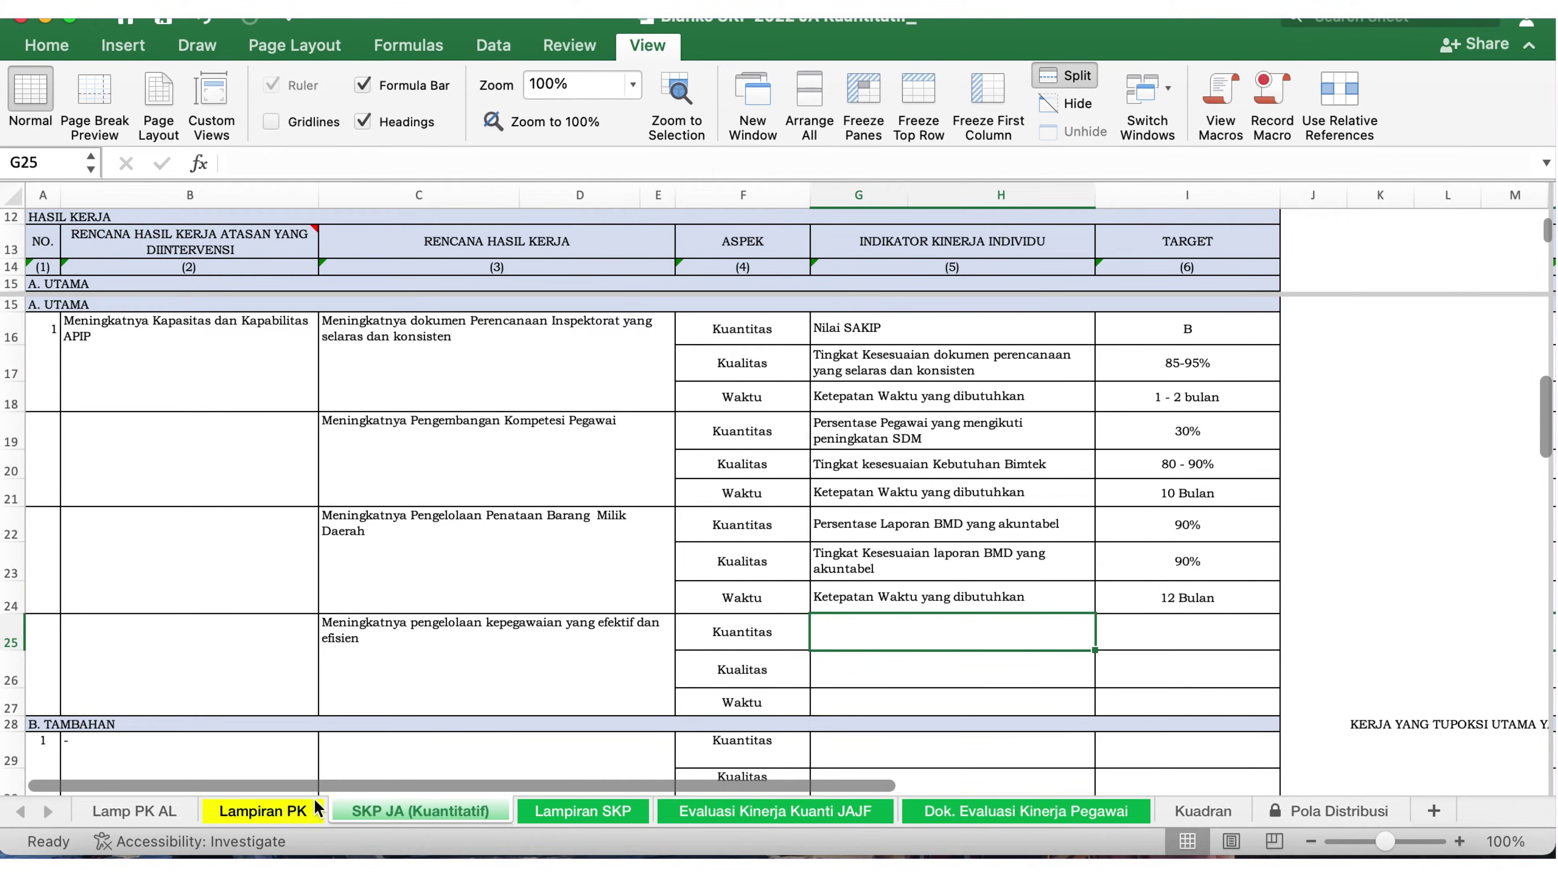
click(287, 812)
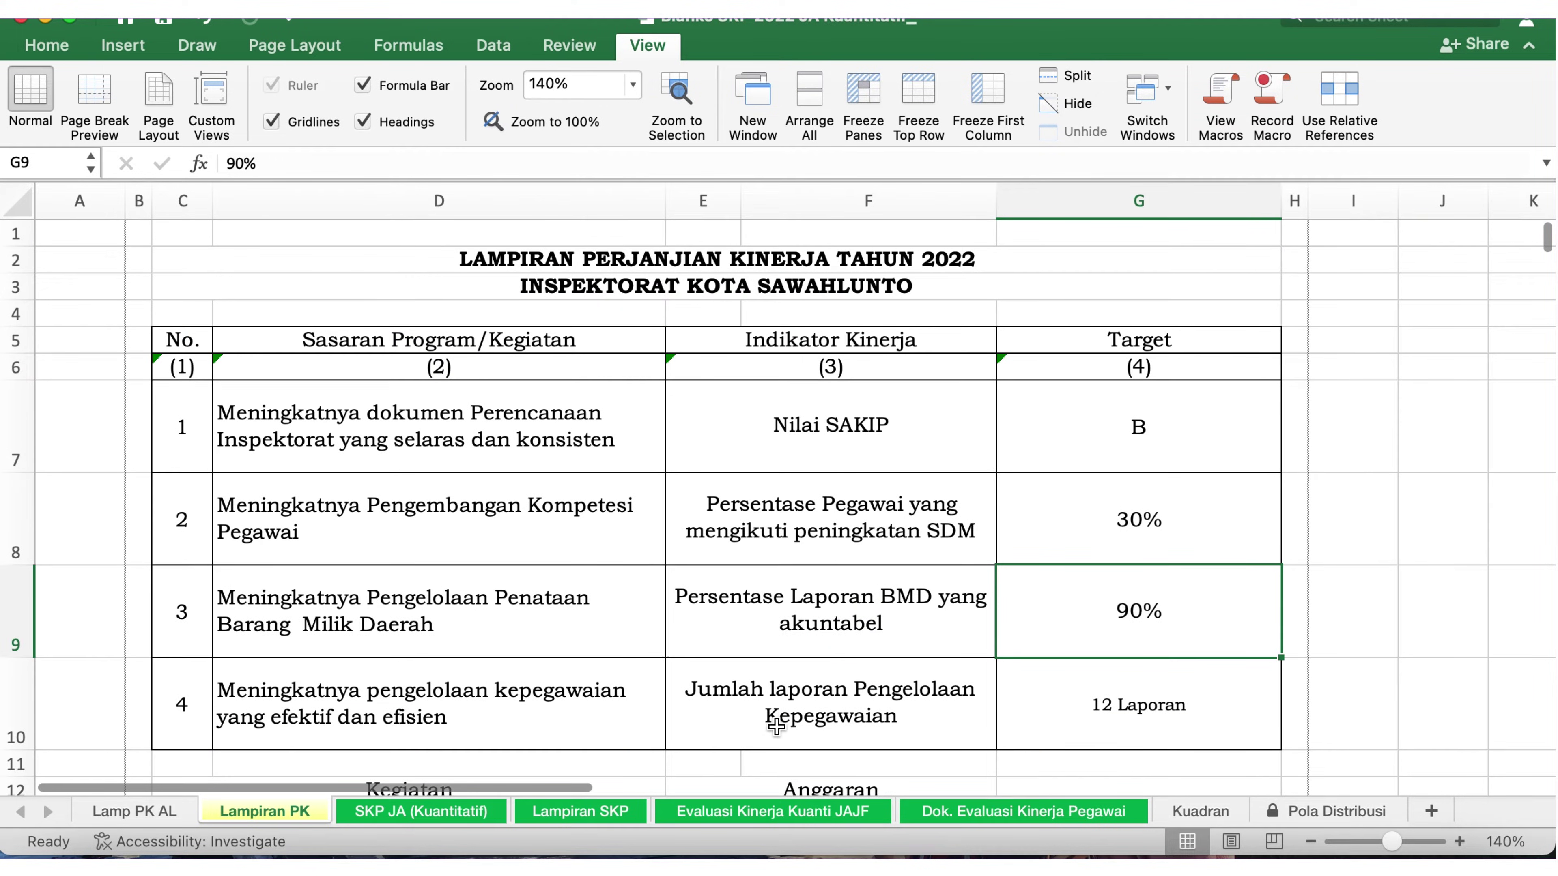
click(769, 721)
drag(515, 163, 224, 169)
key(super+c)
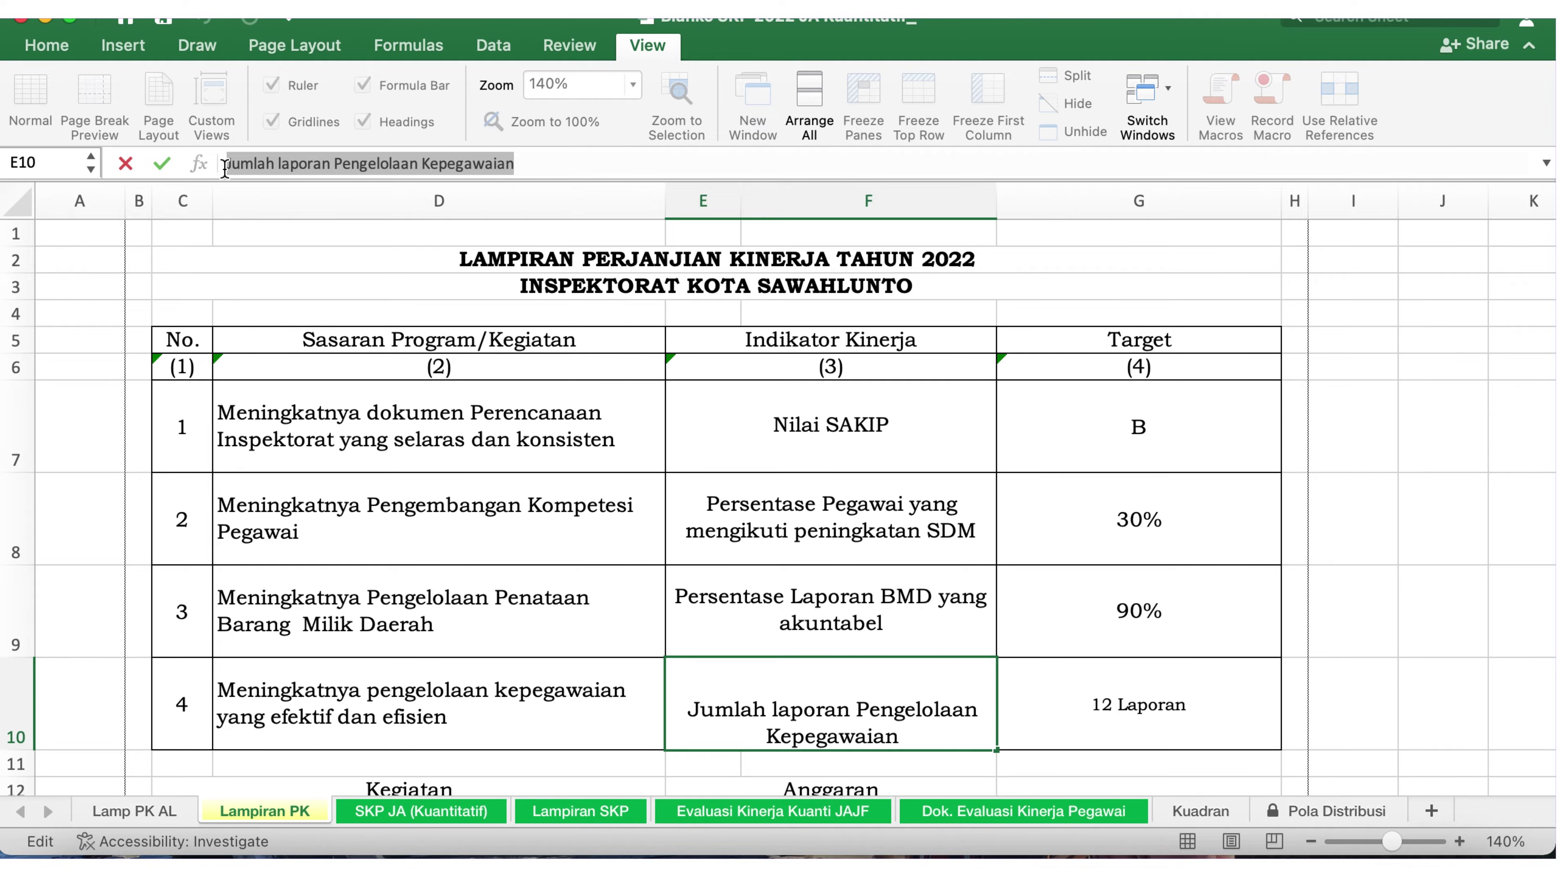
click(447, 812)
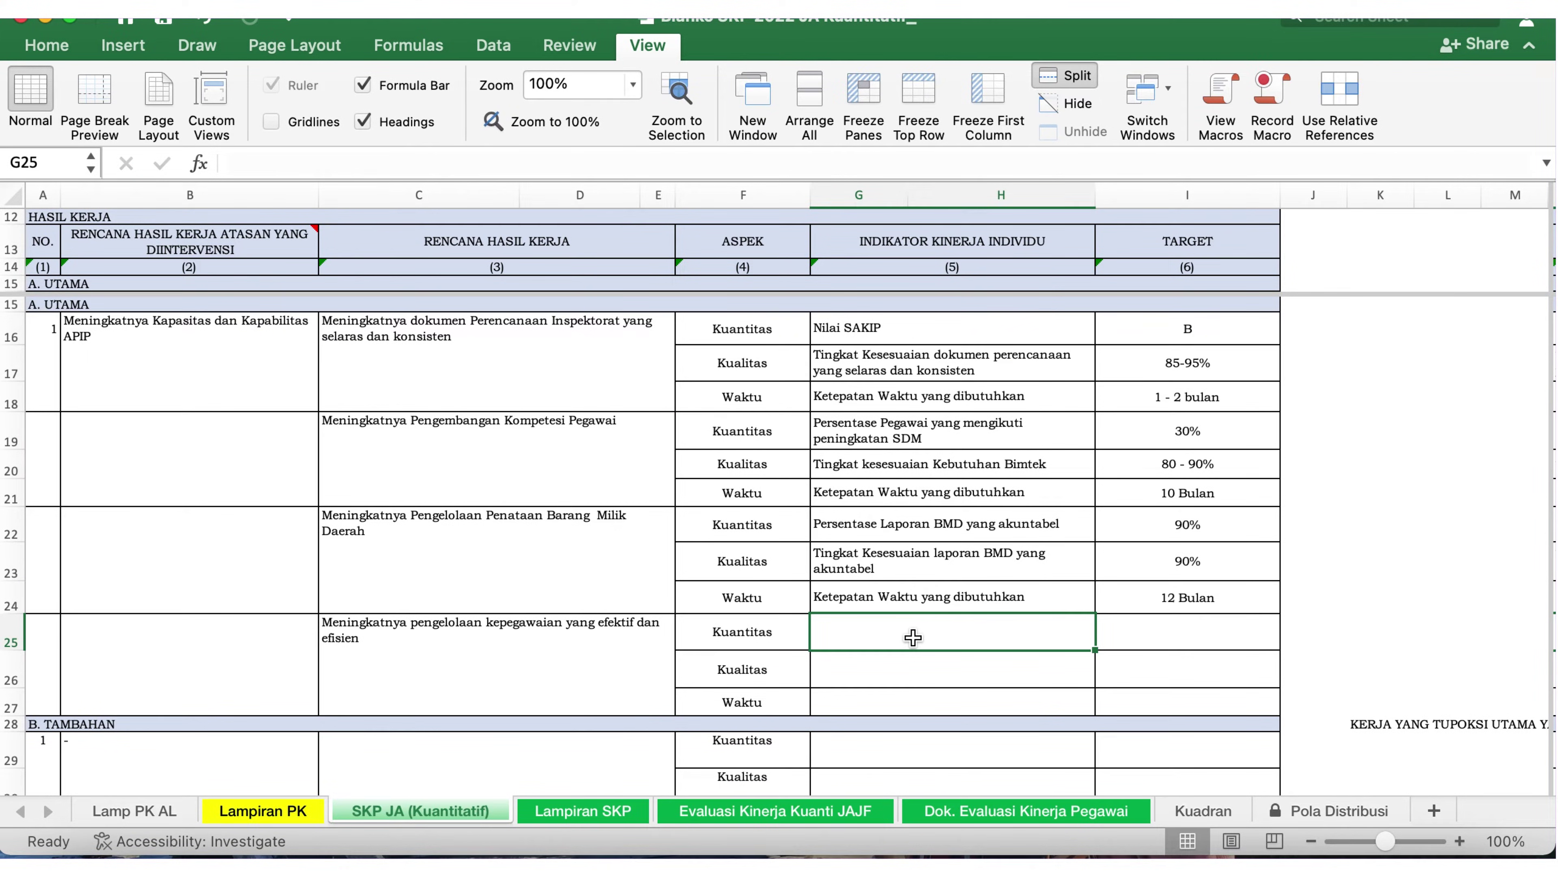
key(super+v)
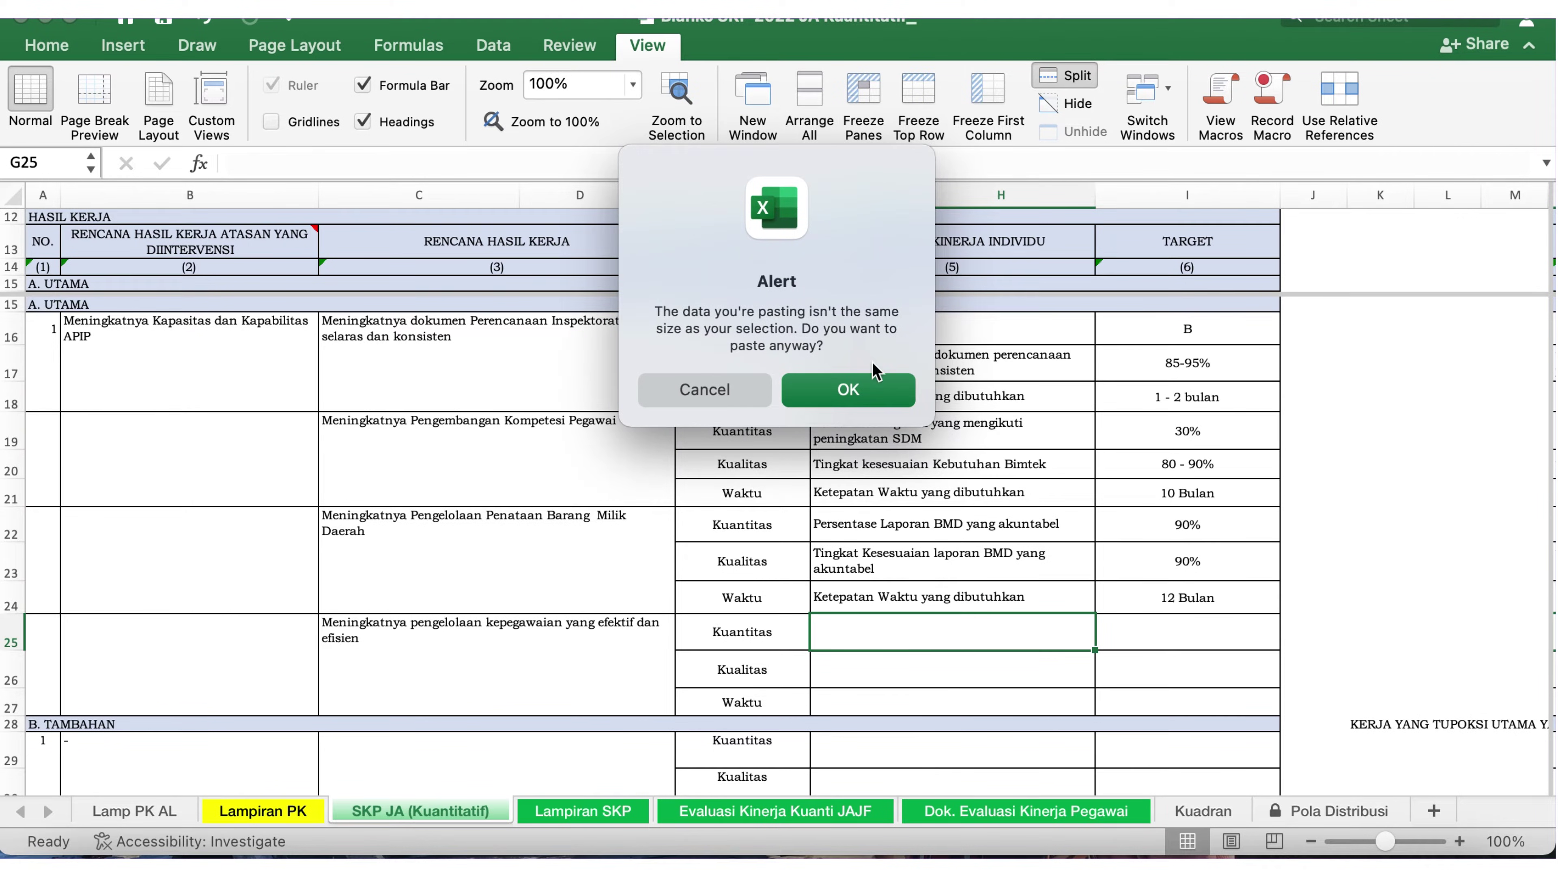
click(760, 398)
click(331, 164)
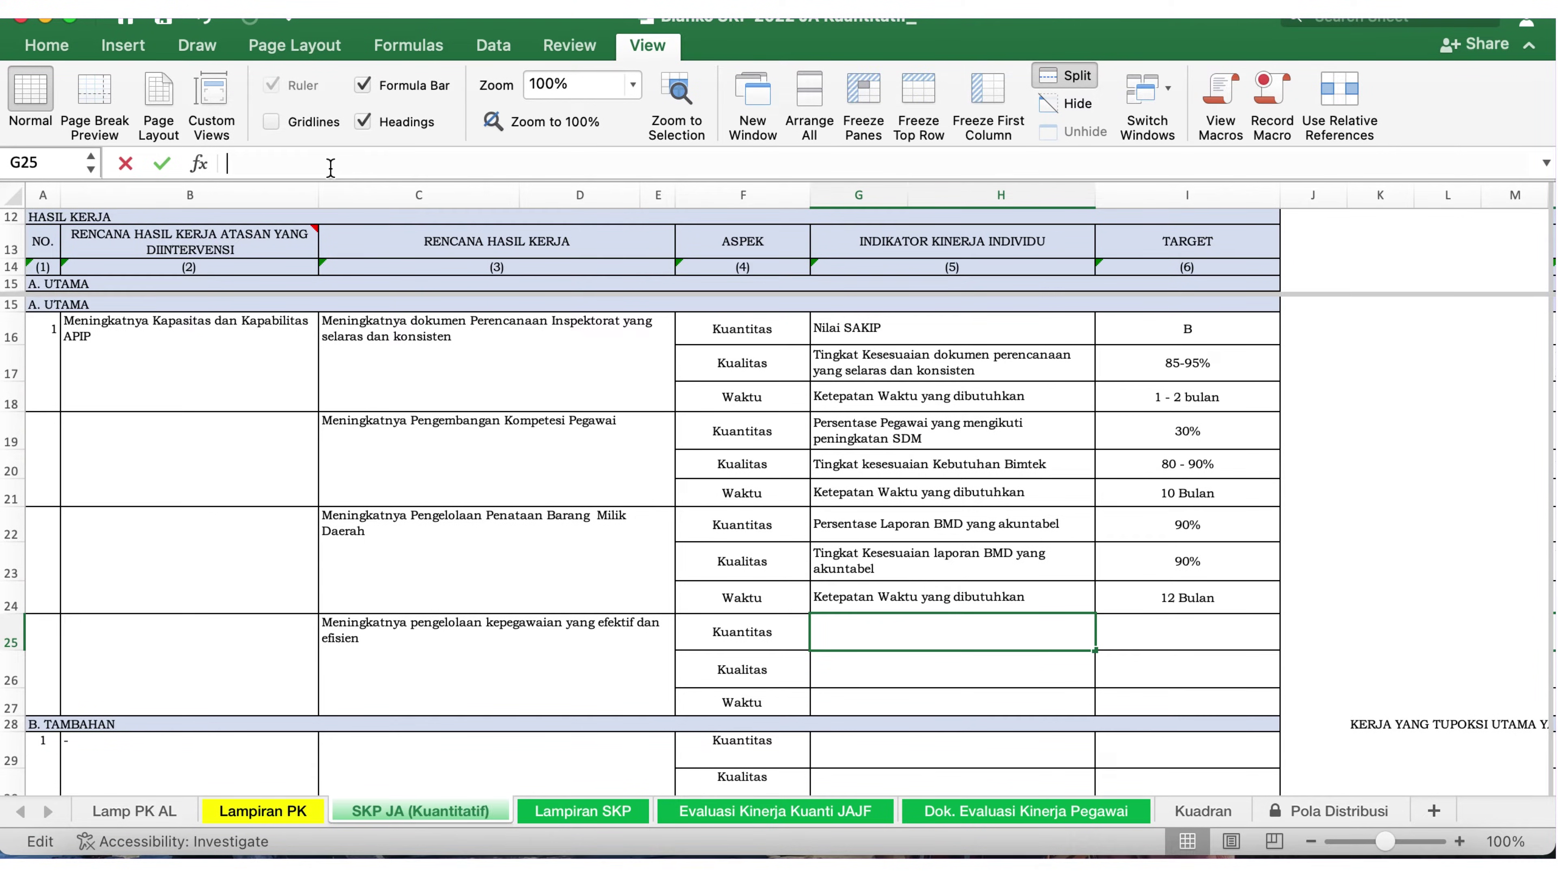
key(super+v)
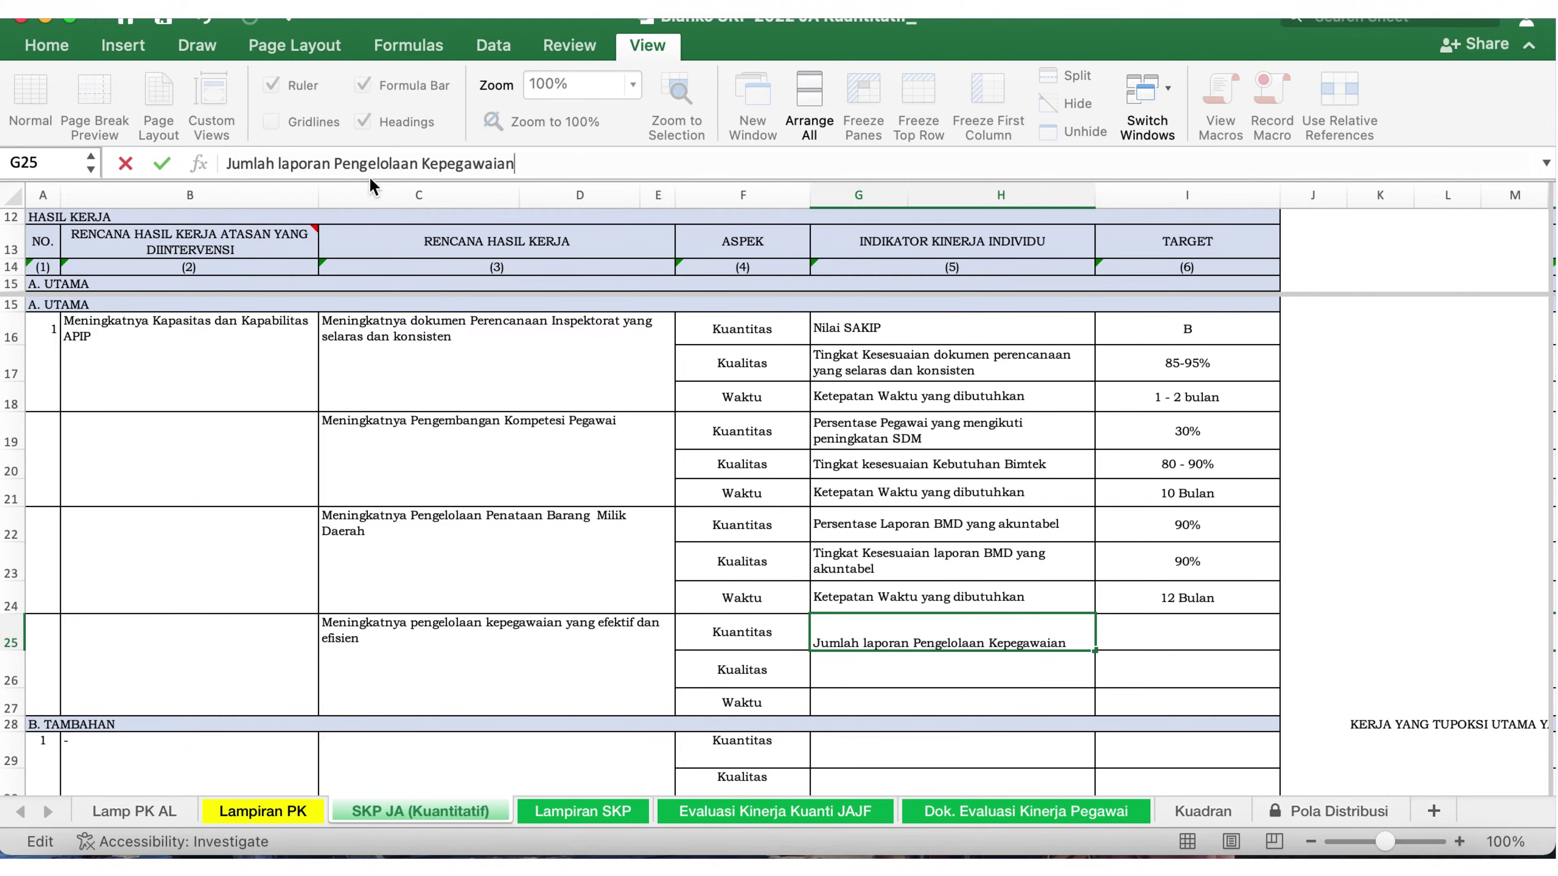
Copy the "12 Laporan" target from cell G10 of the Lampiran PK sheet into cell I25 of SKP JA (Kuantitatif).
click(1195, 643)
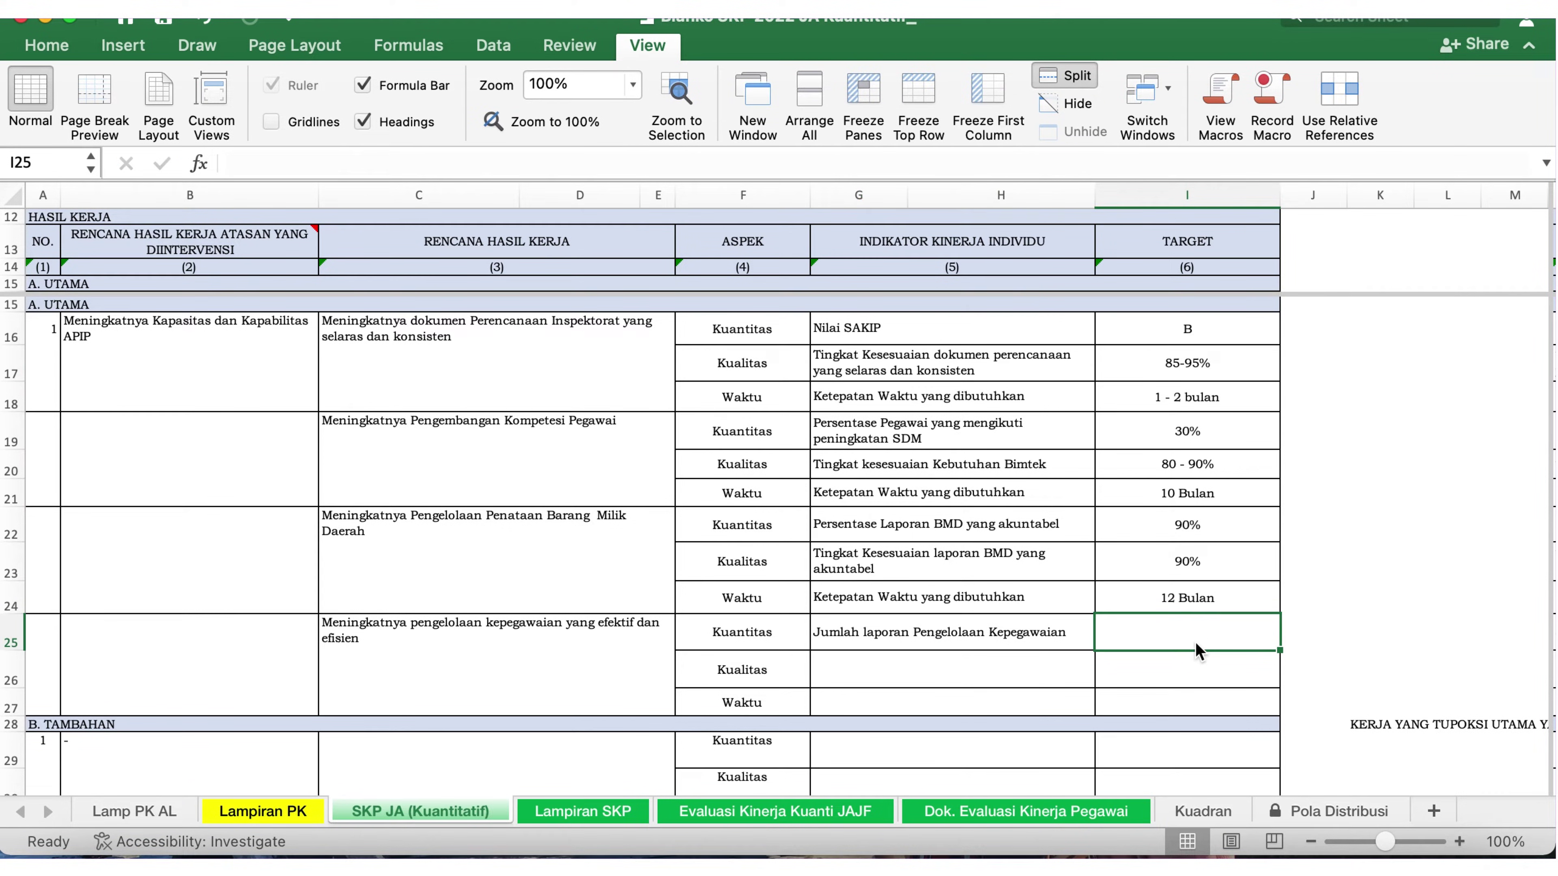
click(262, 812)
click(1122, 713)
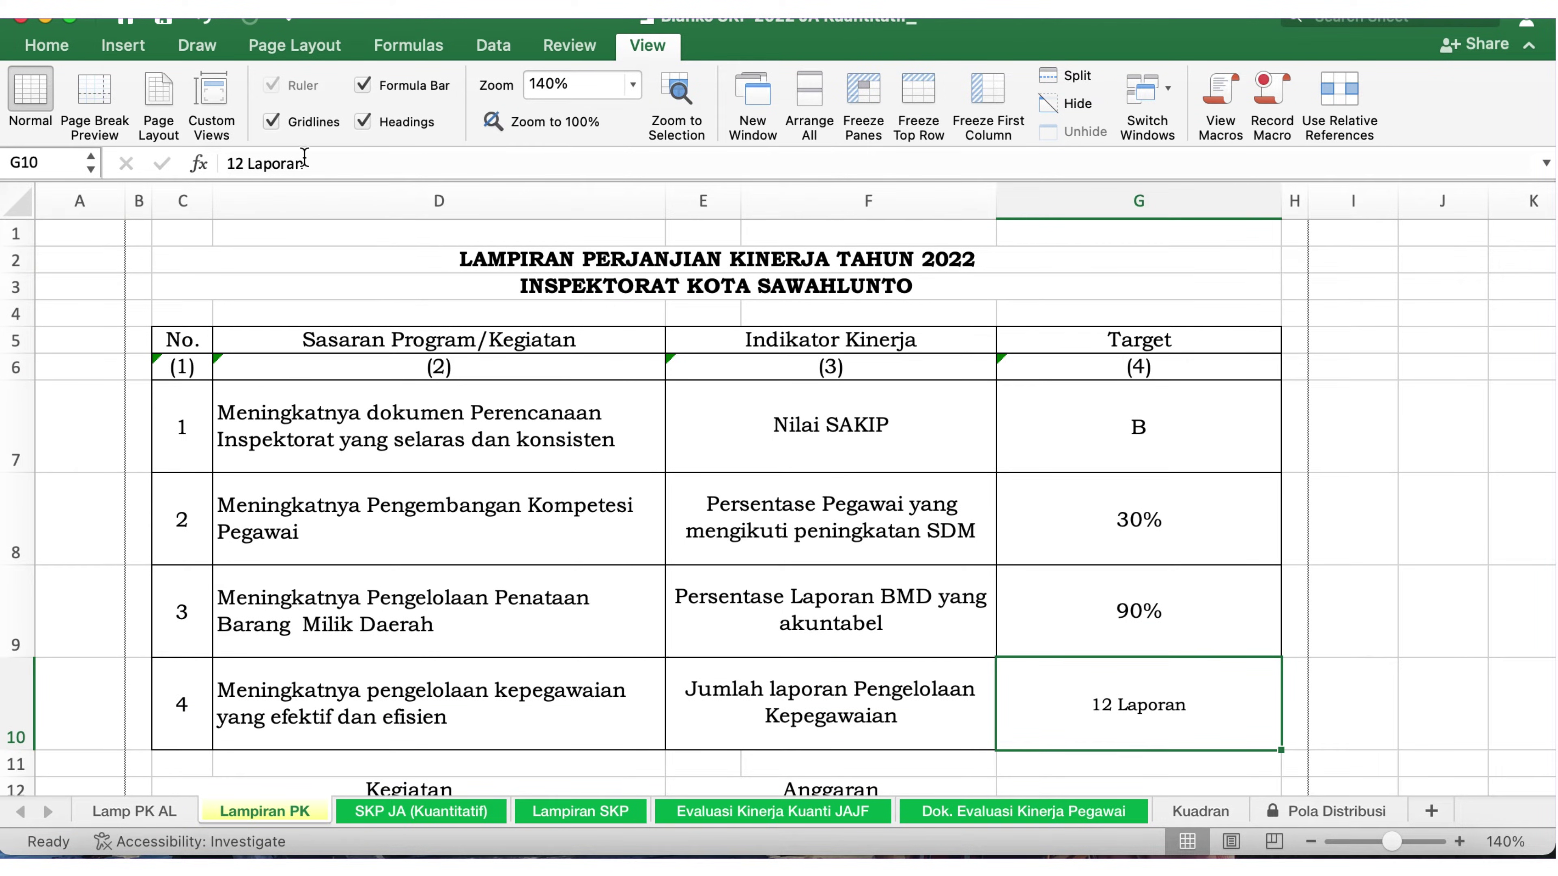
drag(328, 164, 219, 164)
key(super+c)
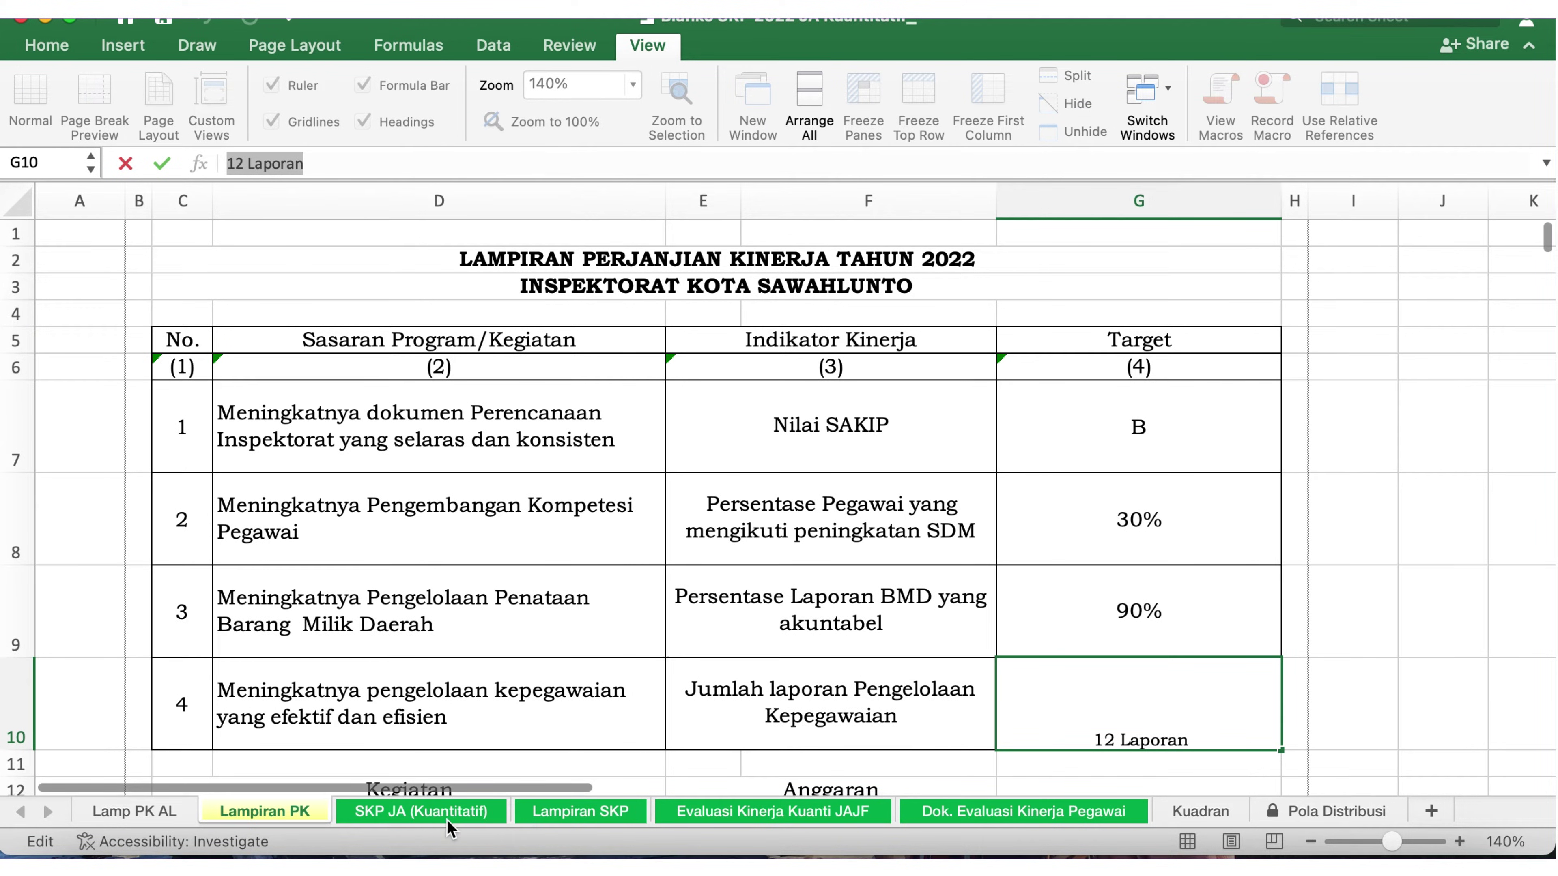
click(421, 811)
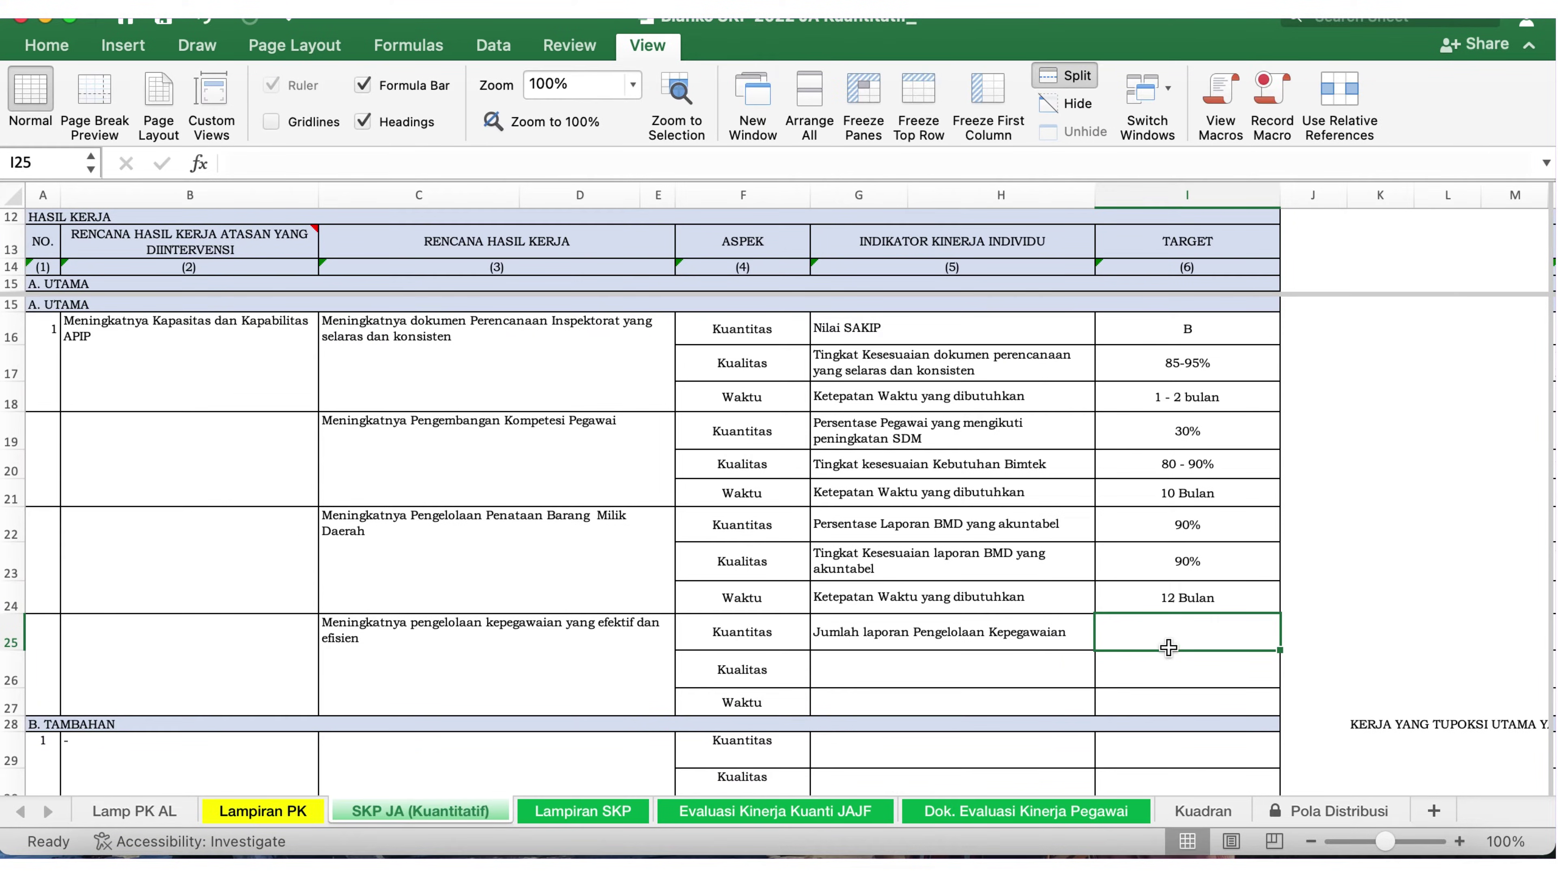
click(338, 174)
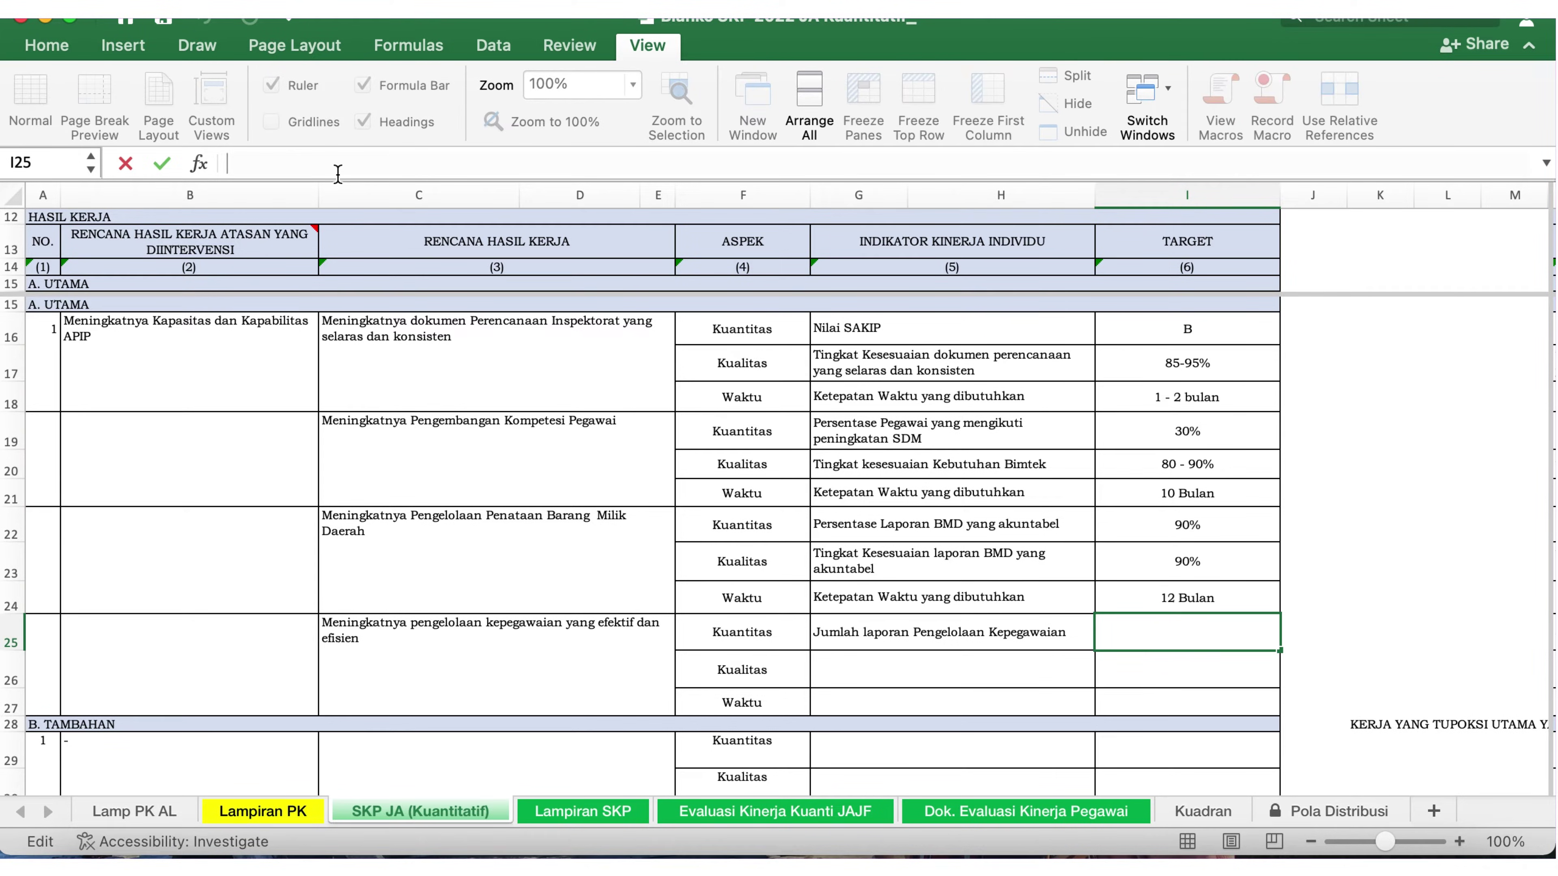
key(super+v)
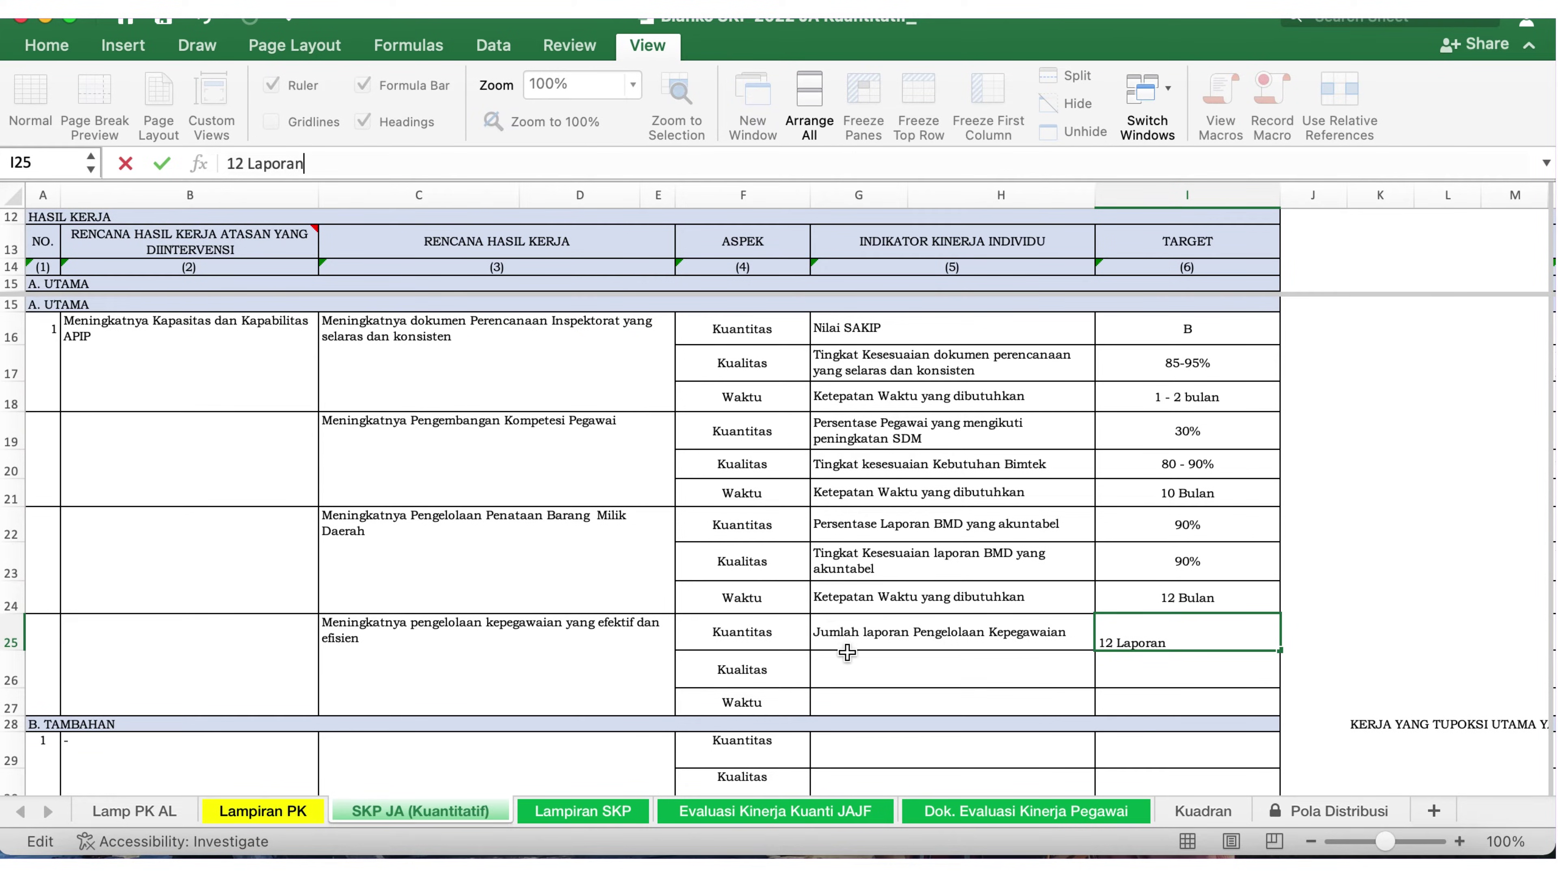
Enter "Persentase Kesesuaian Laporan Pengelolaan Kepegawaian" as the Kualitas indicator in cell G26.
click(845, 669)
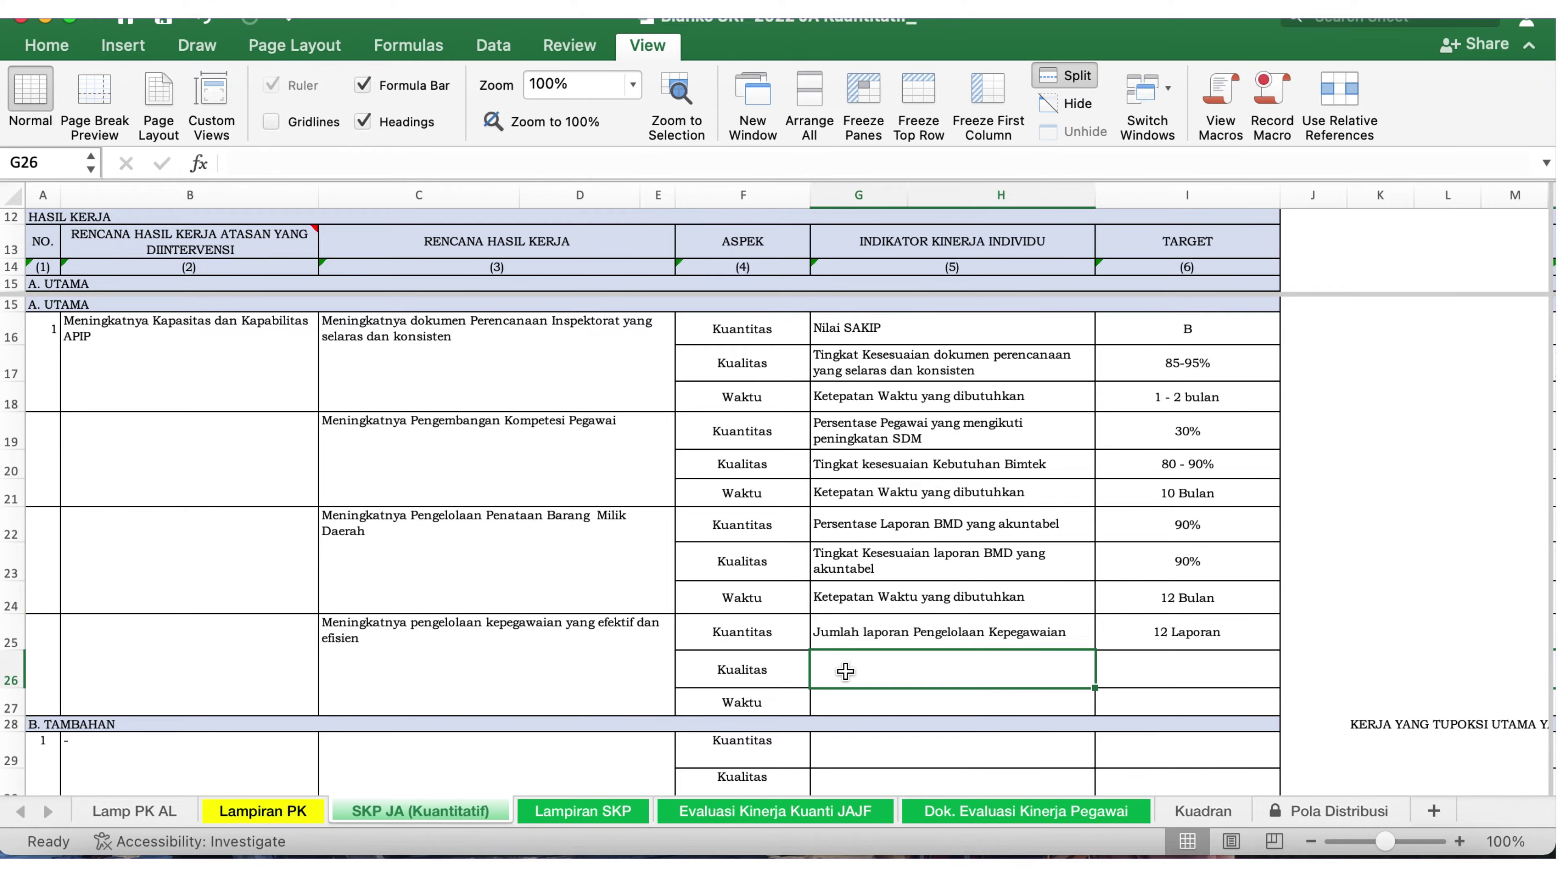
text(Pesr)
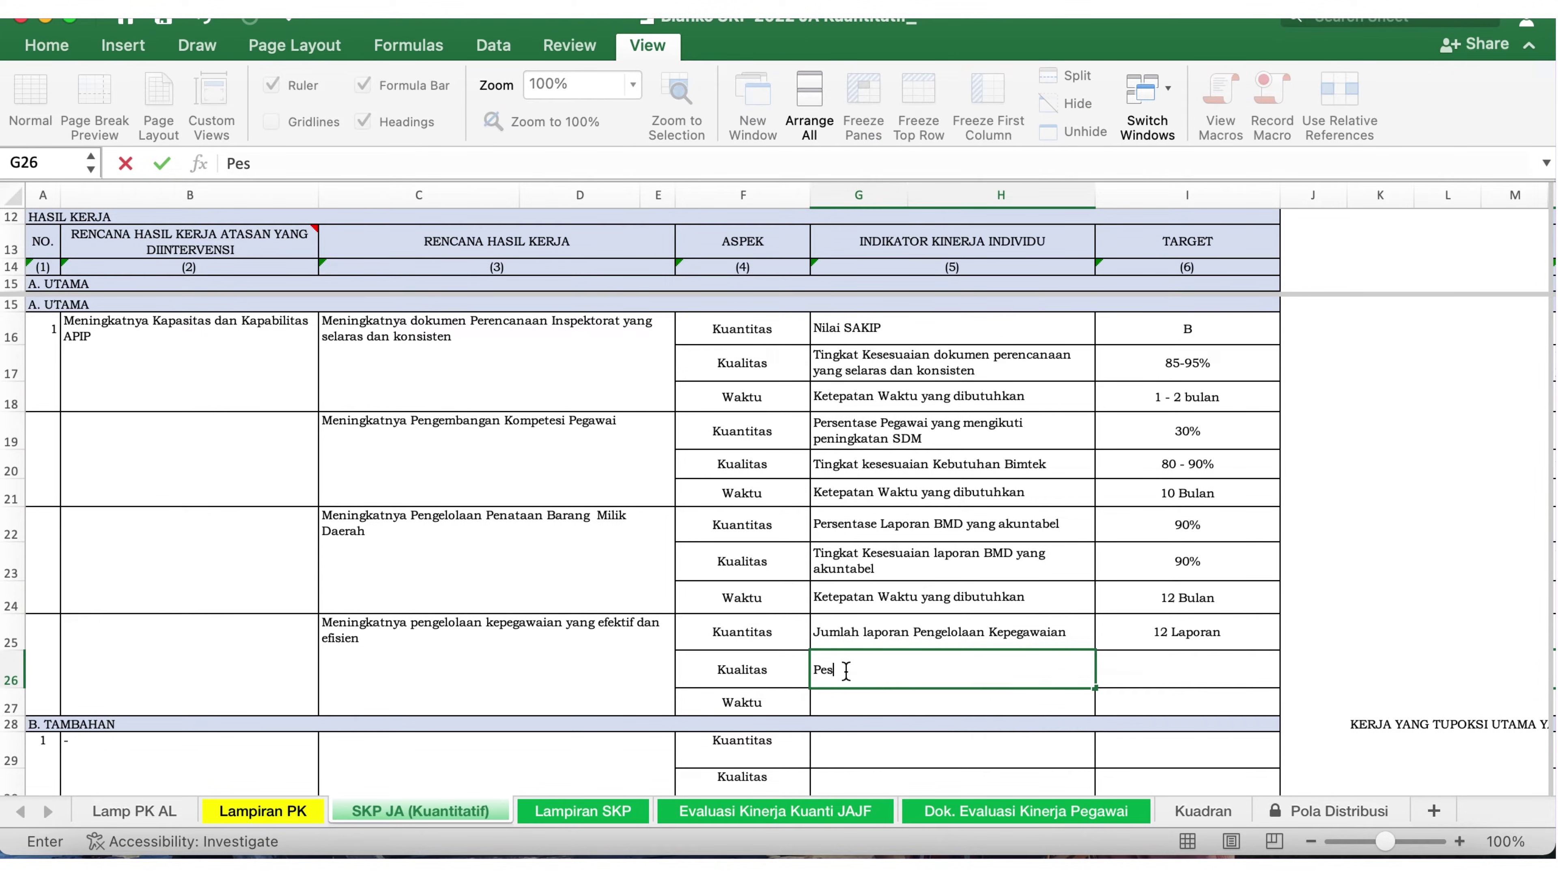
key(BackSpace)
key(BackSpace)
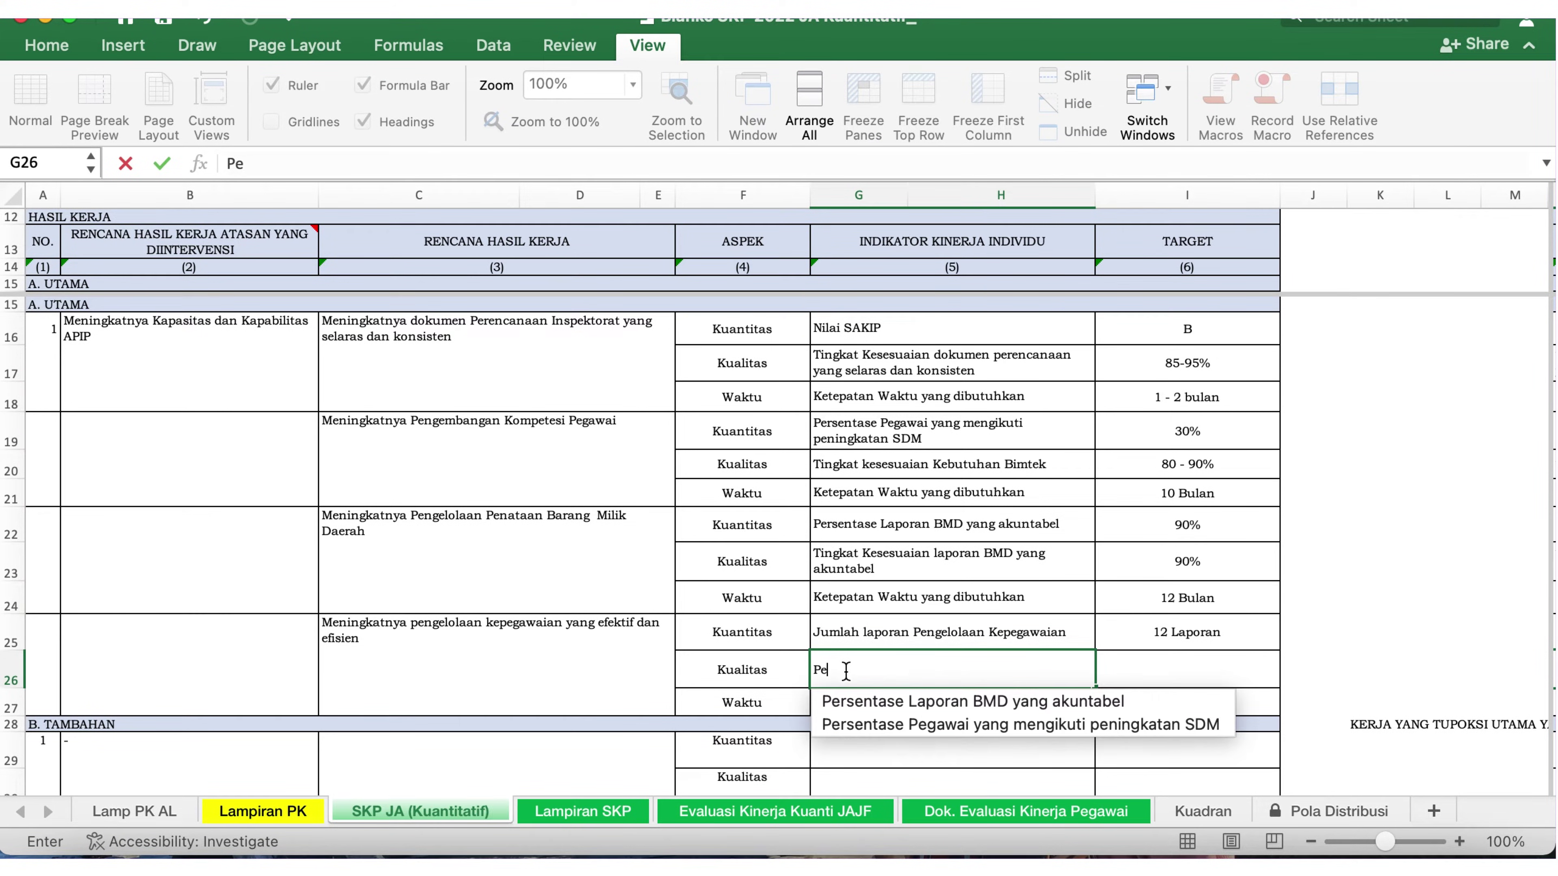
text(rsentase Kesesuaian)
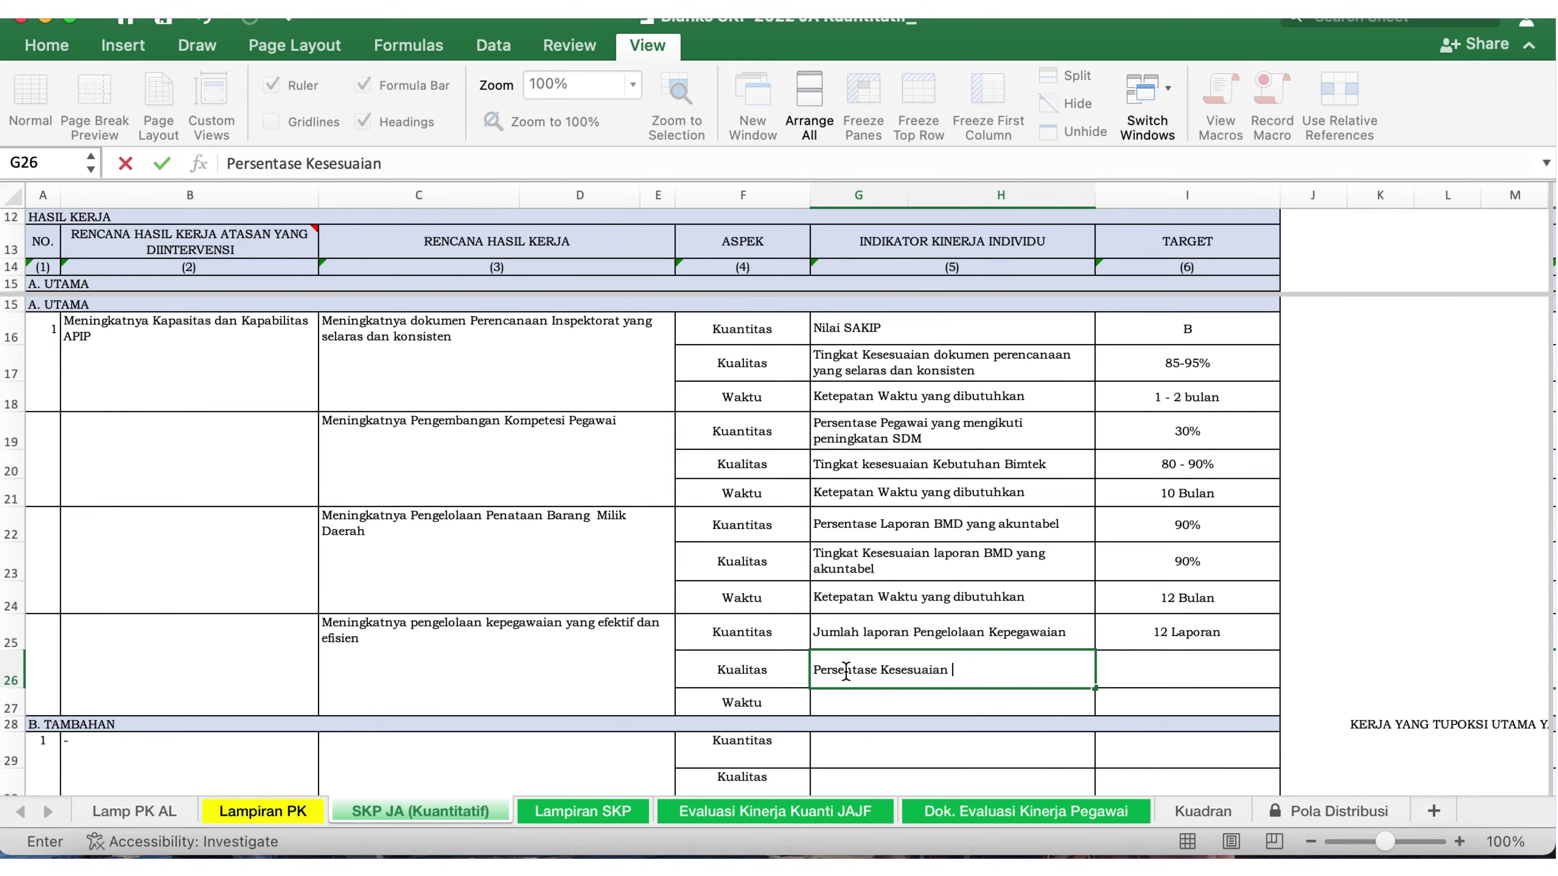
text( Laporan Pengelo)
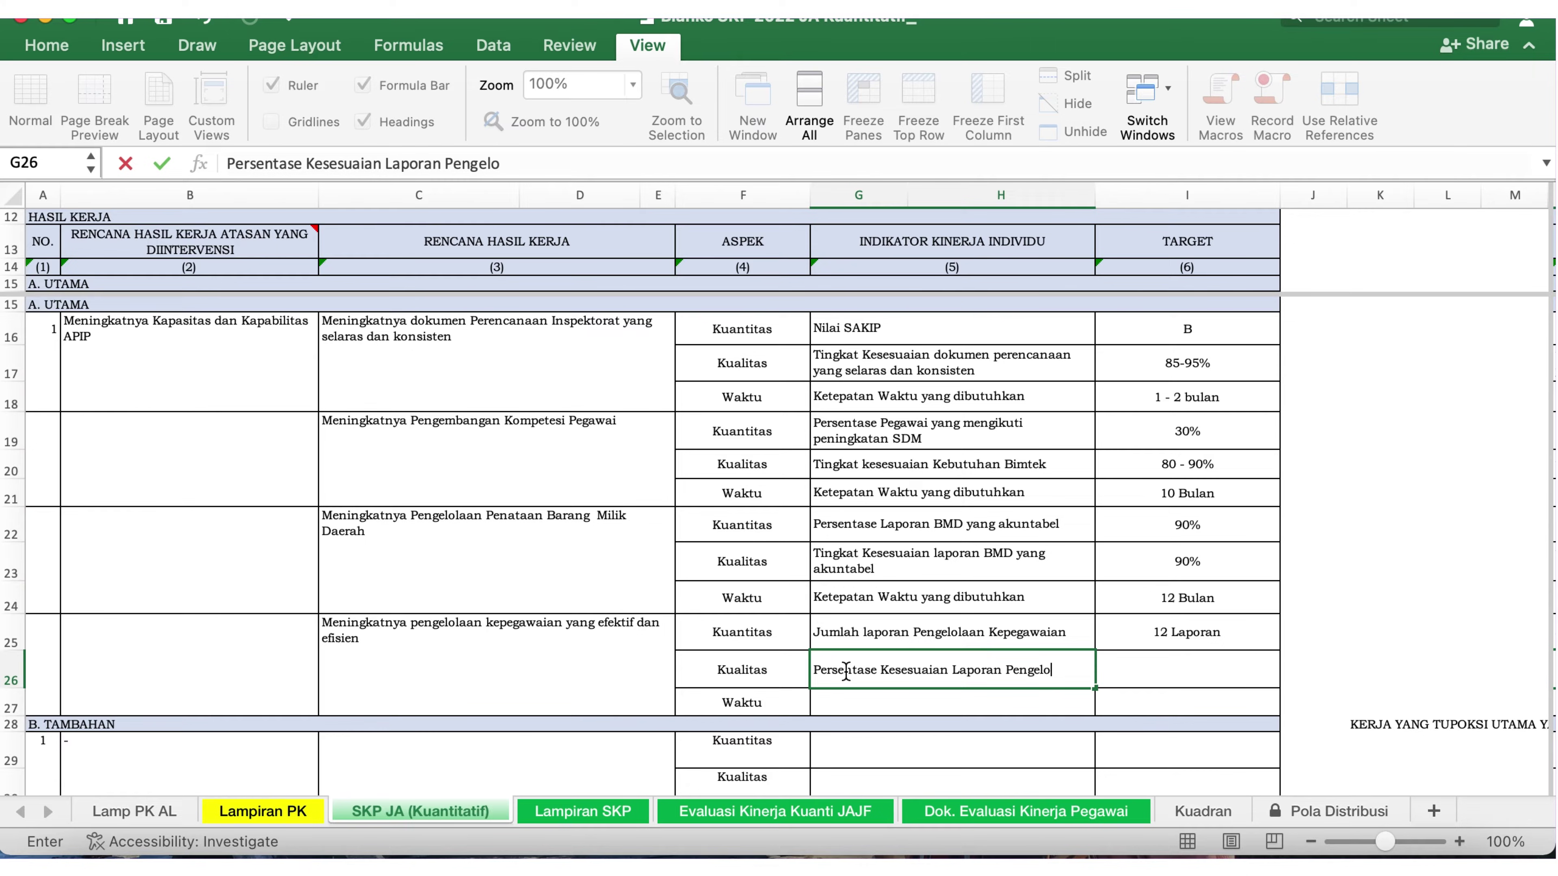
text(laan Ke)
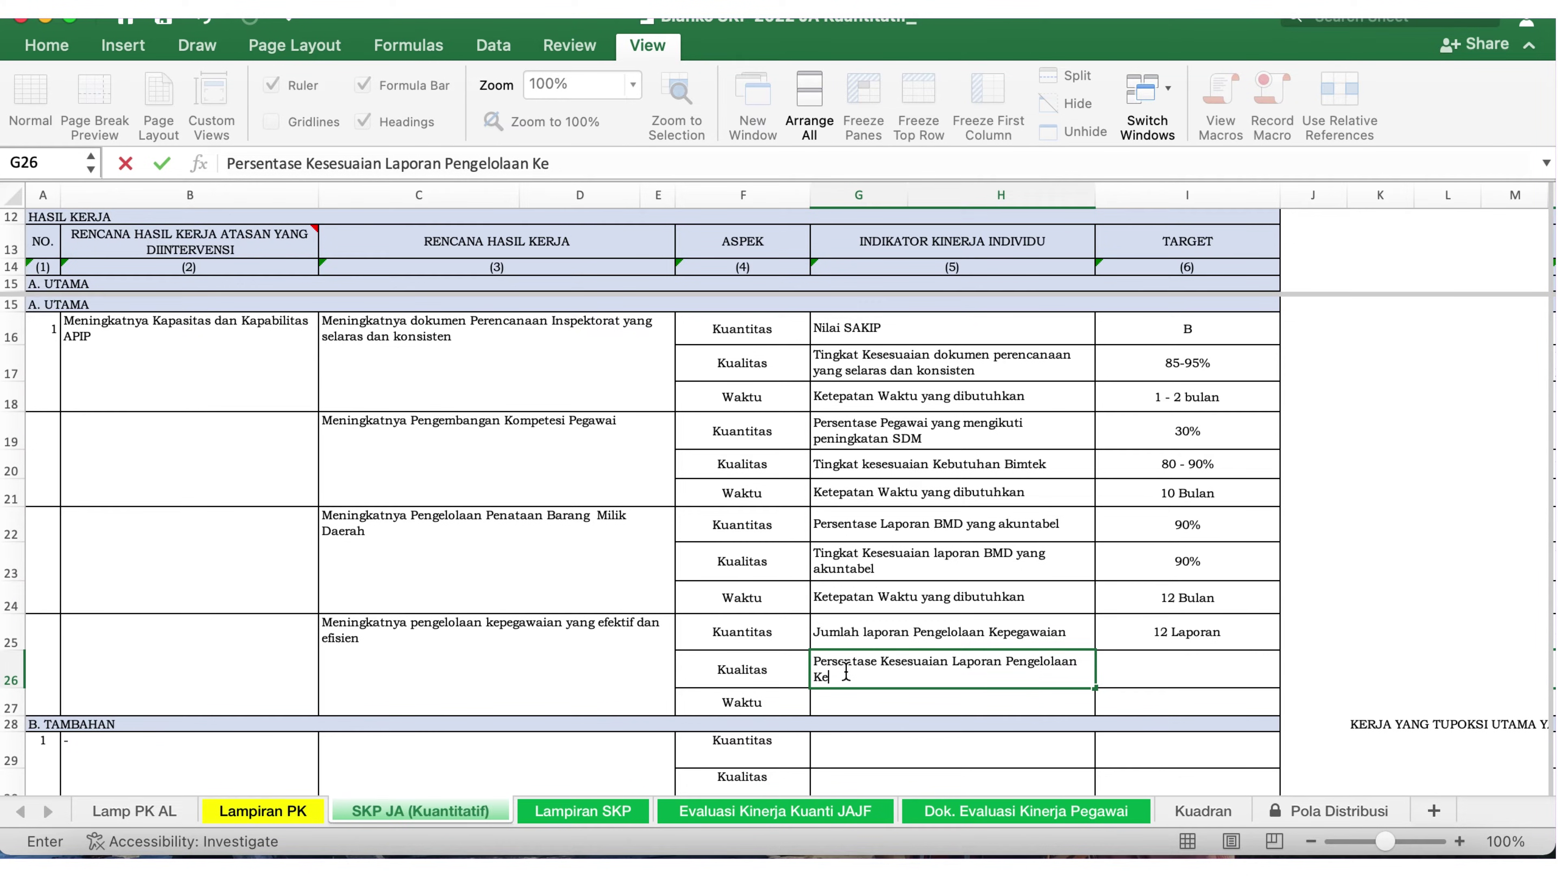
text(pegawaian)
Enter 80% as the target of the Kualitas indicator in cell I26.
click(1184, 677)
text(80)
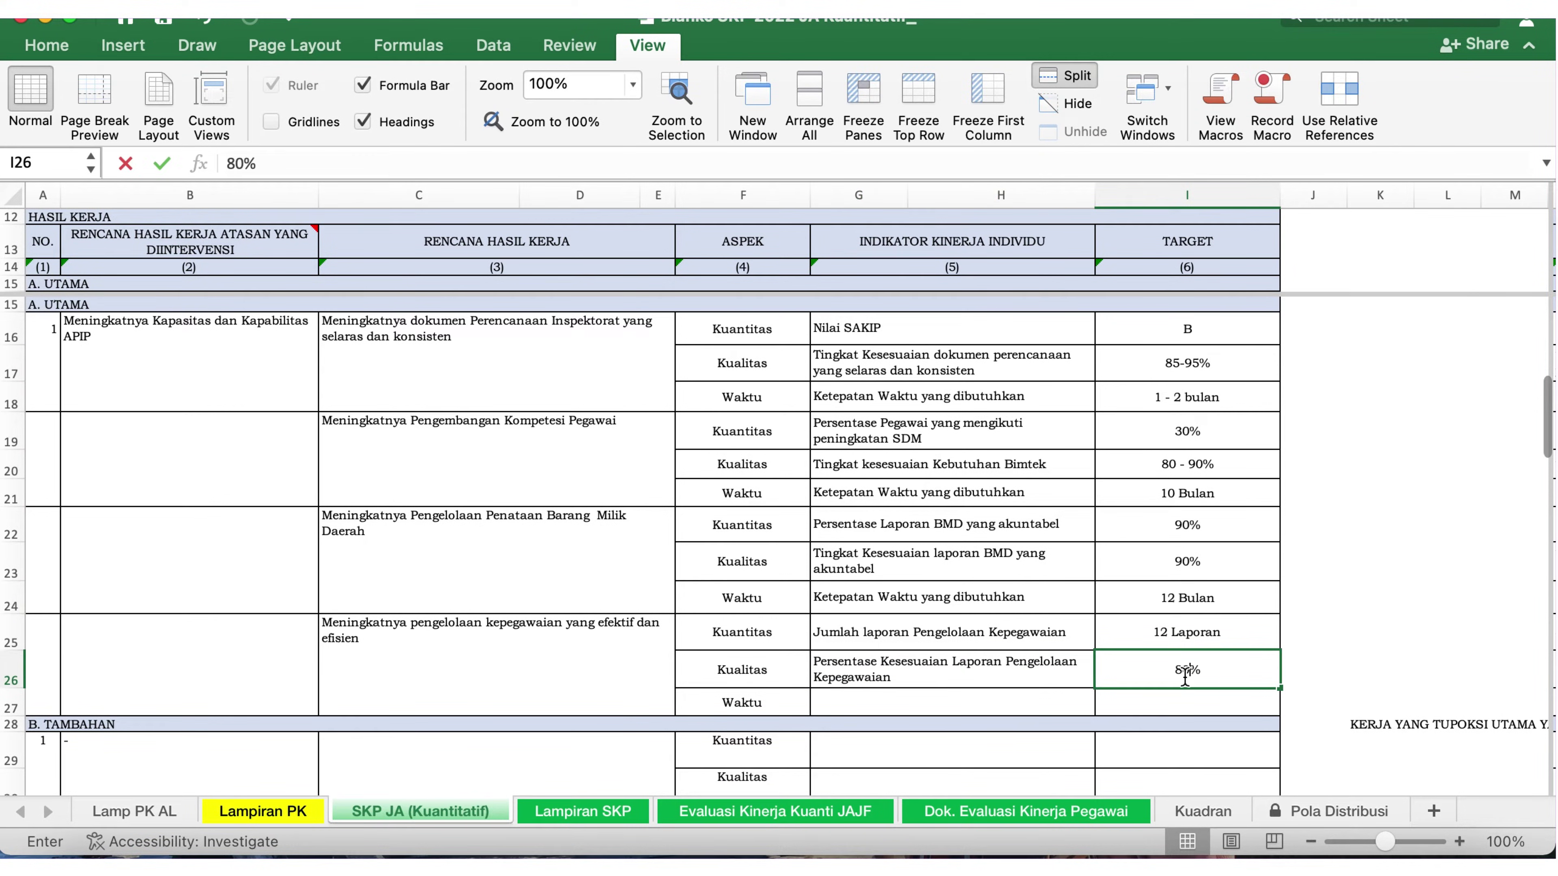
click(997, 707)
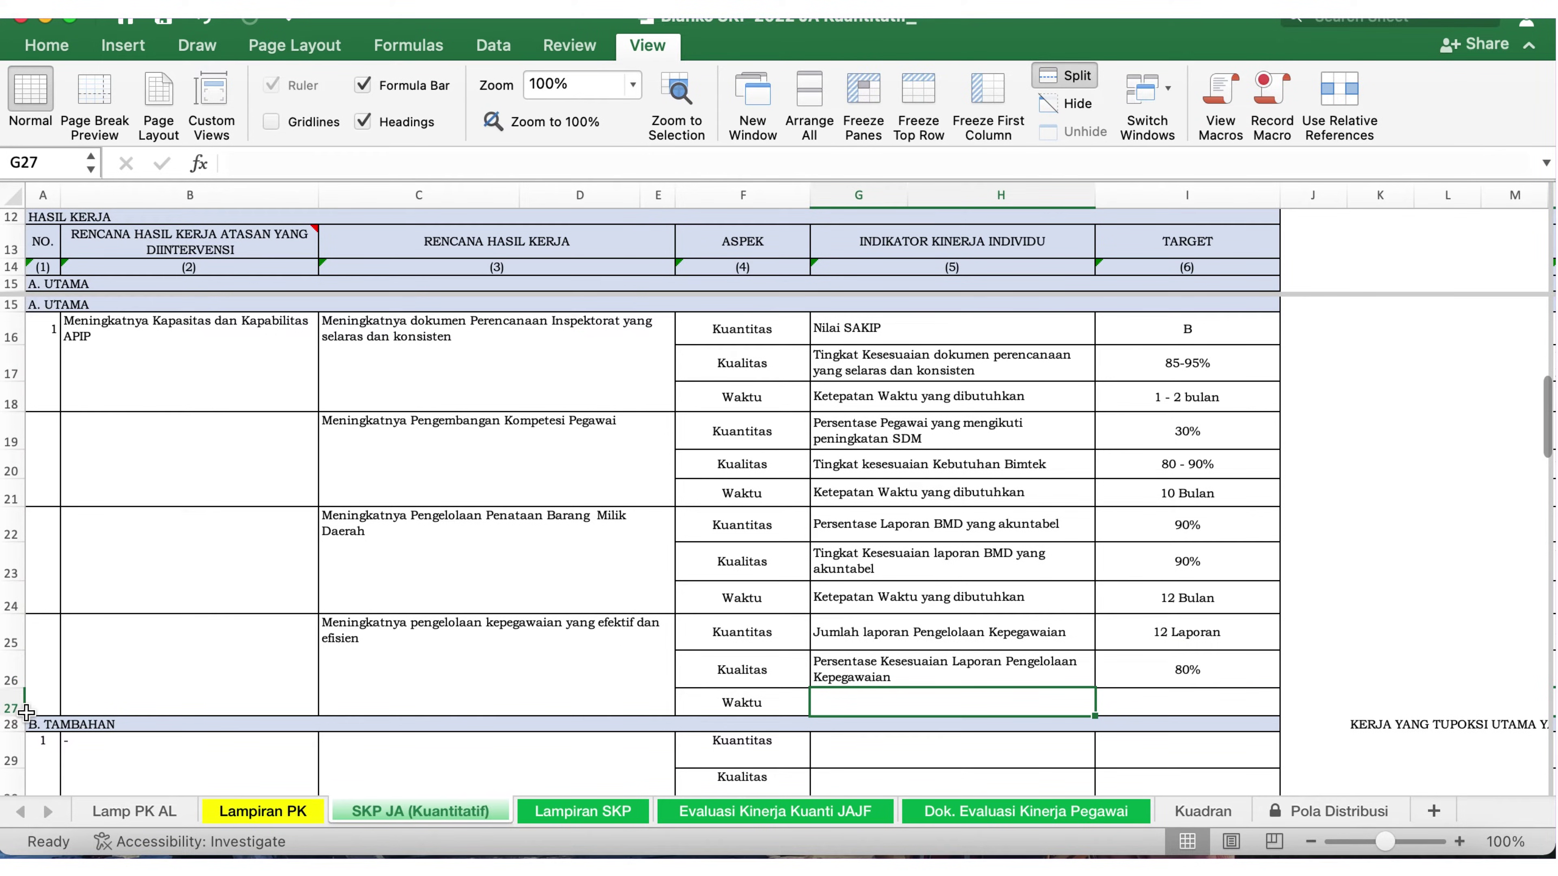
Make row 27 slightly taller and copy "Ketepatan Waktu yang dibutuhkan" from G24 into G27 as the Waktu indicator.
drag(25, 714, 25, 721)
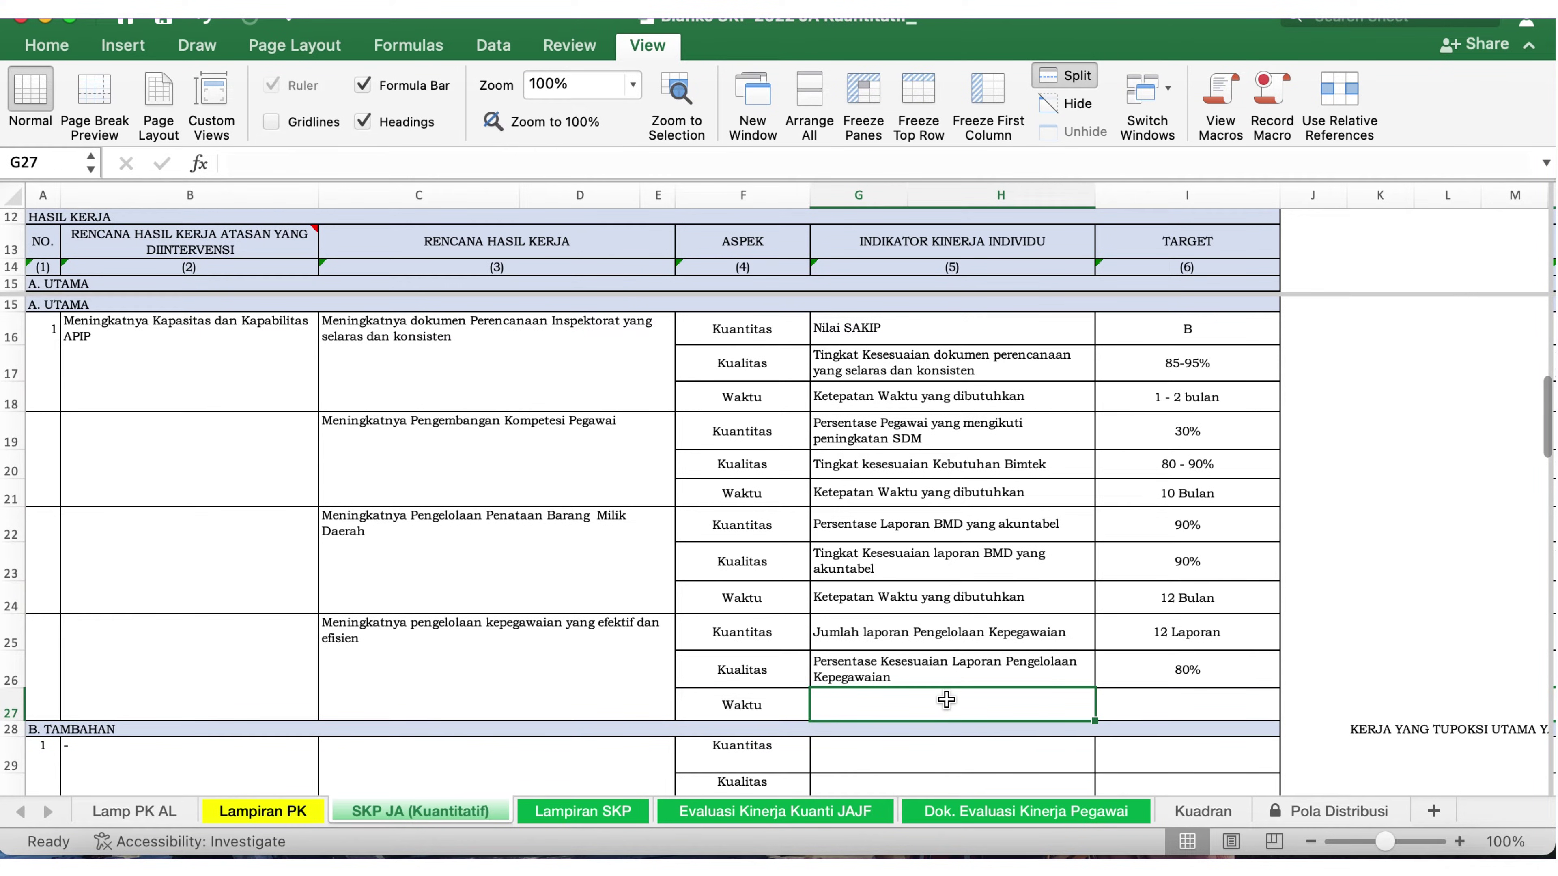
click(916, 605)
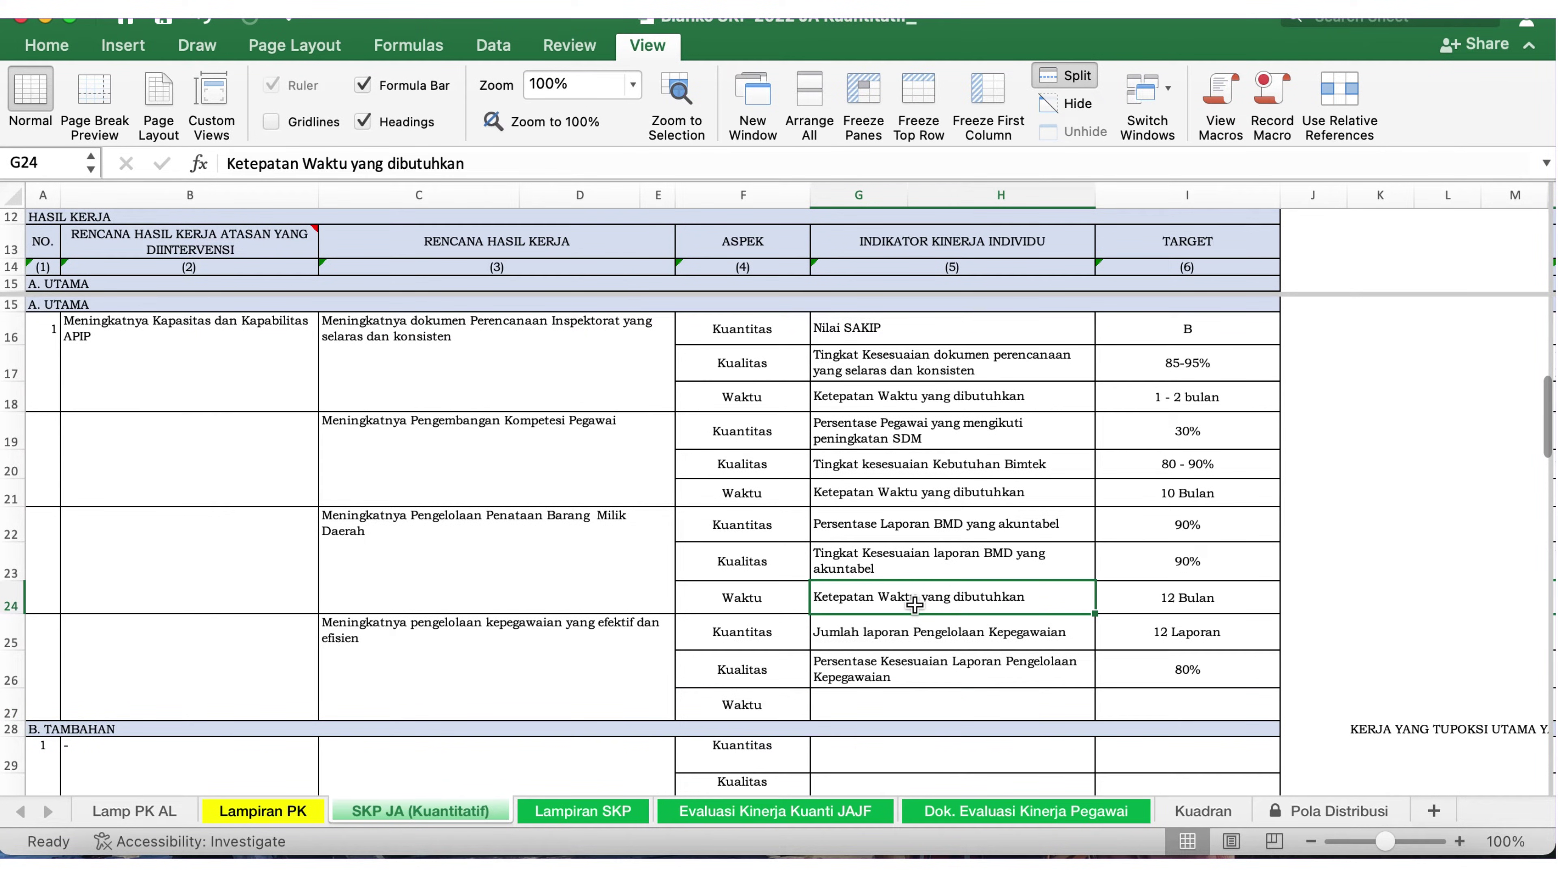
key(super+c)
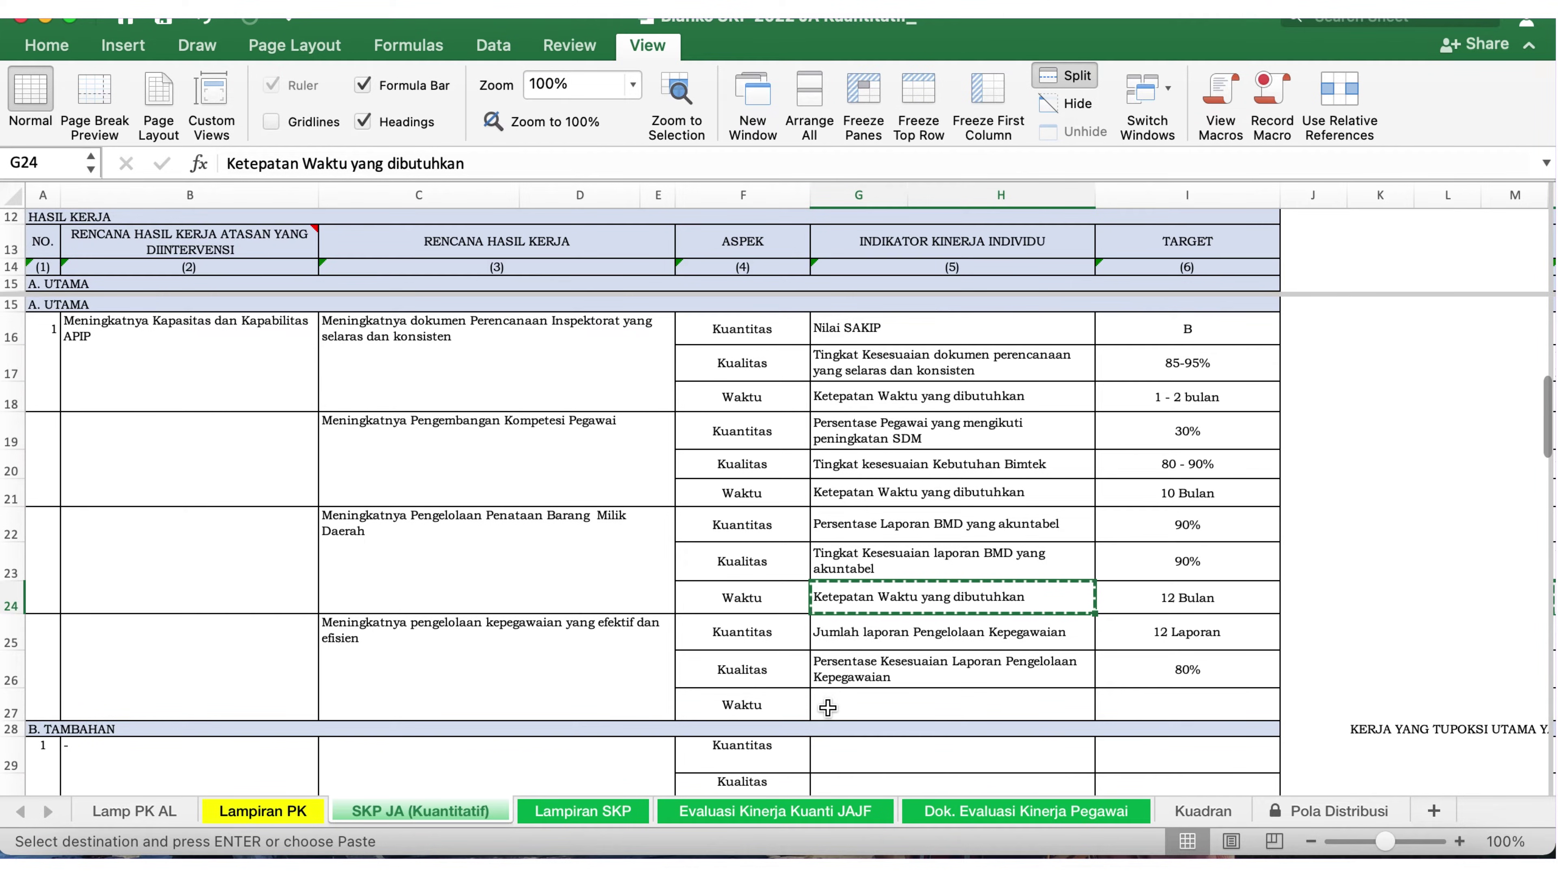
click(837, 695)
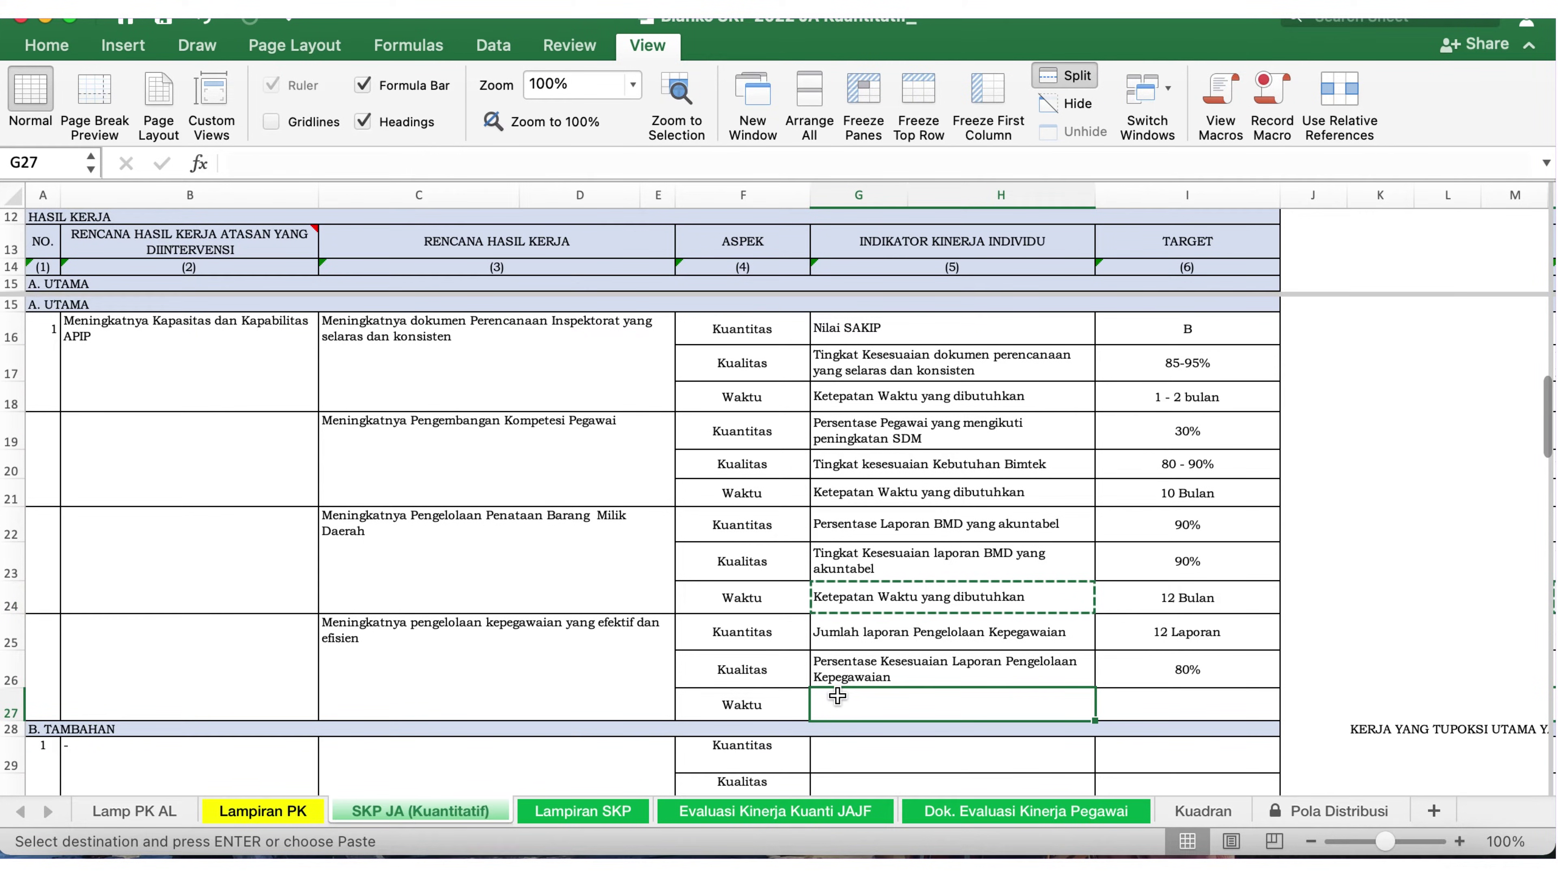
key(super+v)
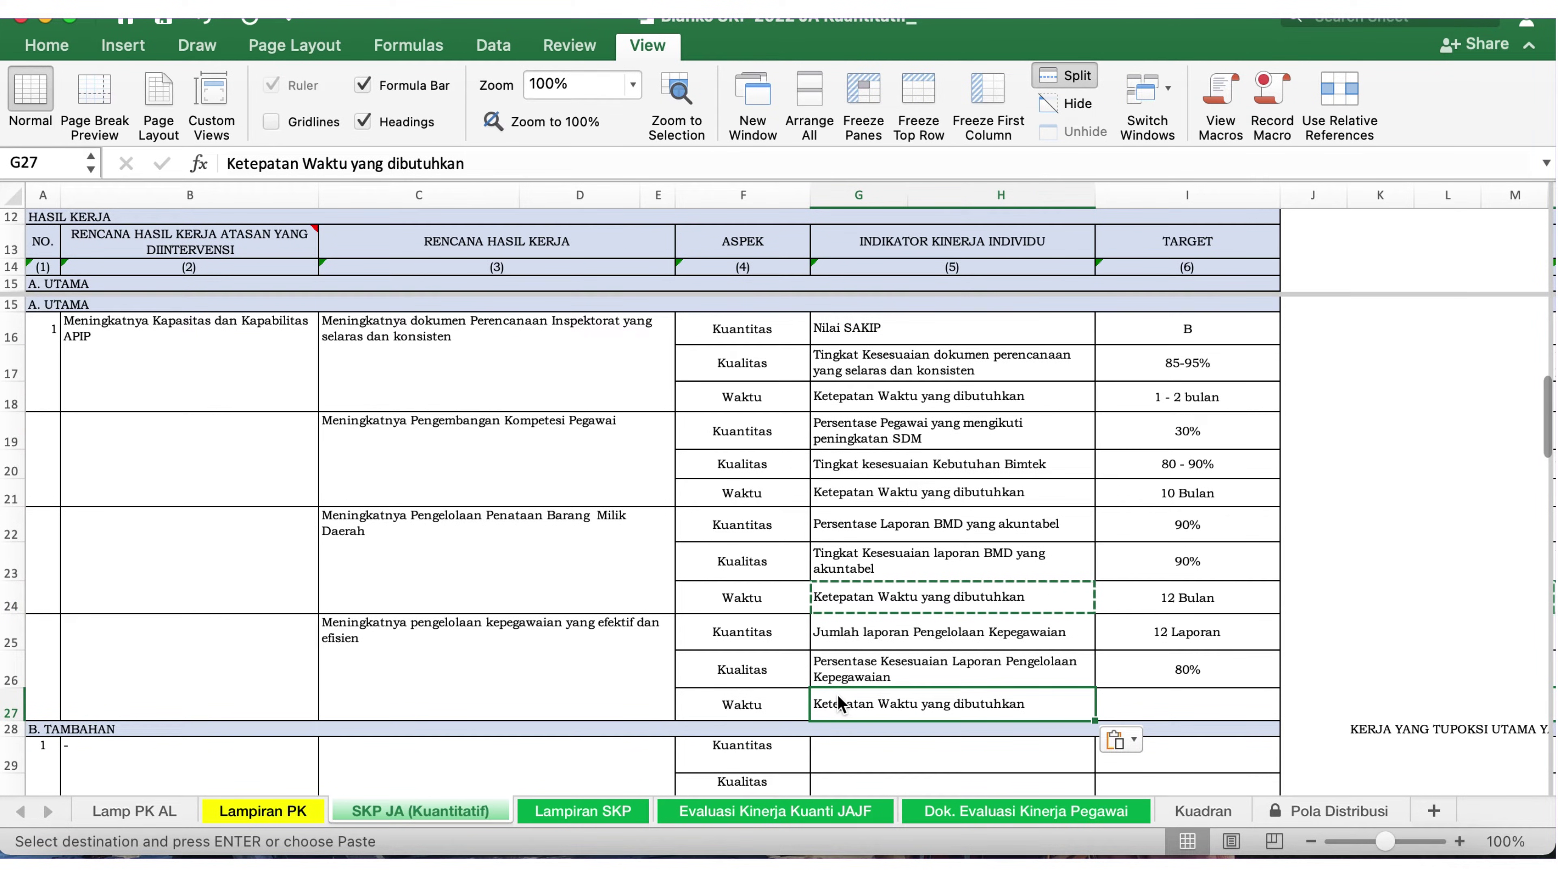
Enter "12 Bulan" as the target of the Waktu indicator in cell I27.
click(1179, 704)
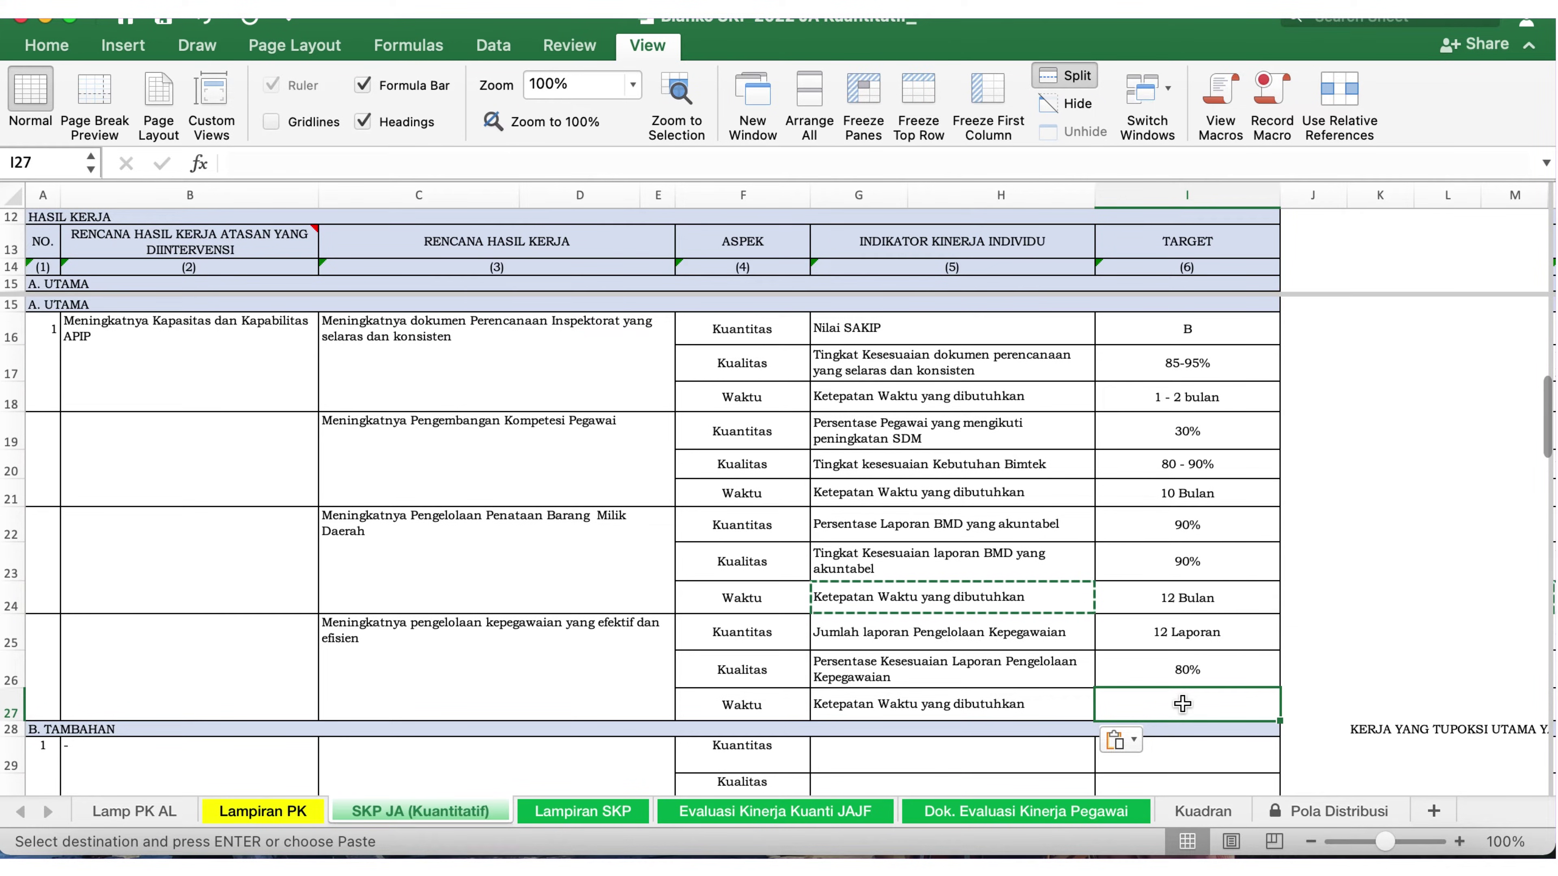
text(12)
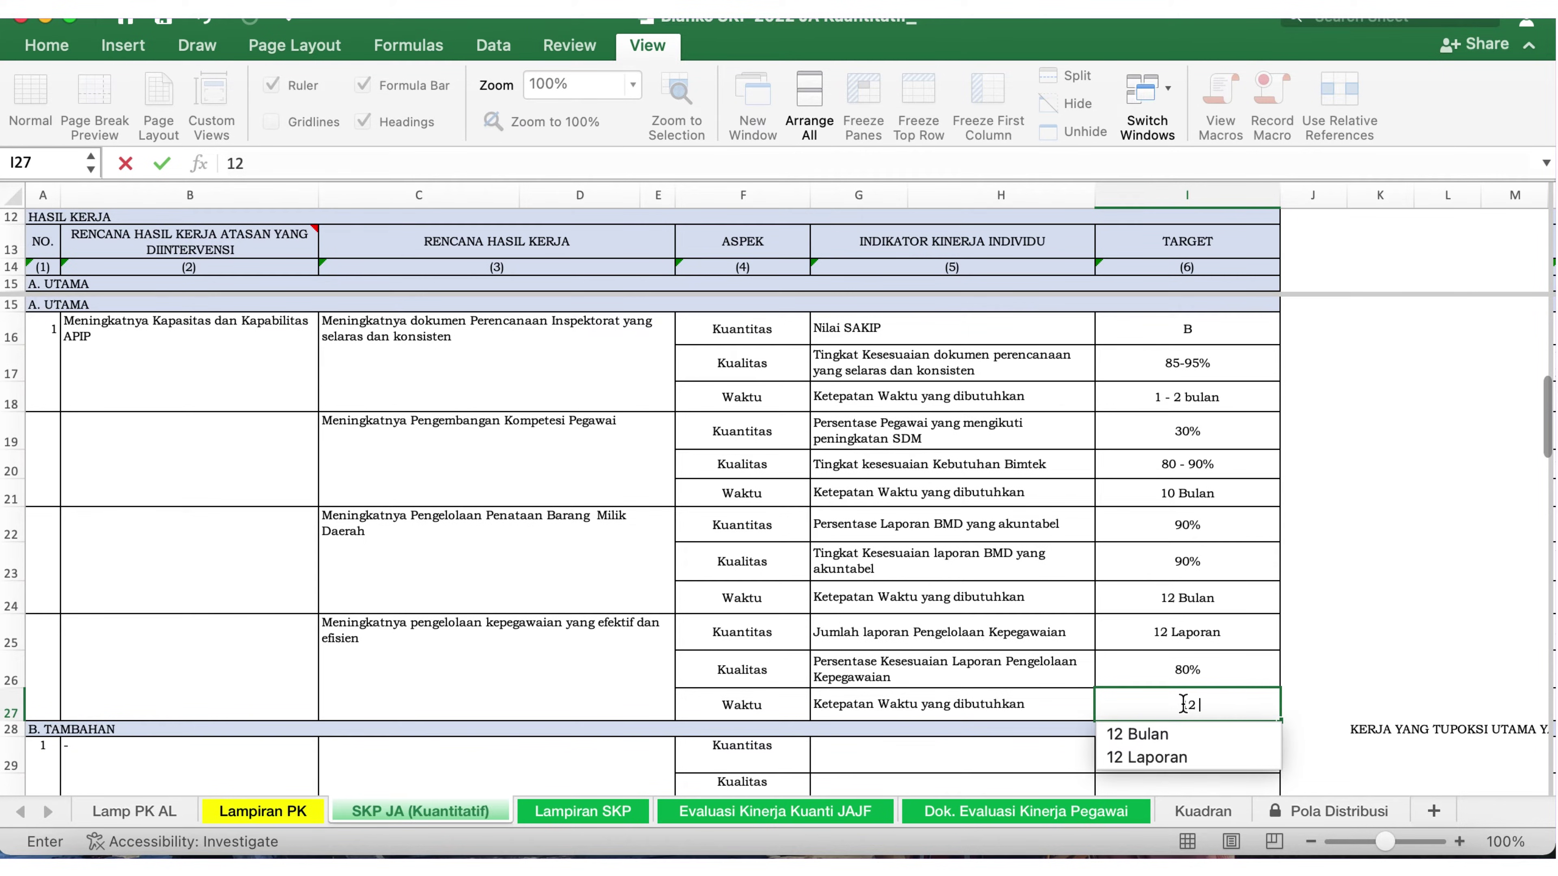
text( Bulan)
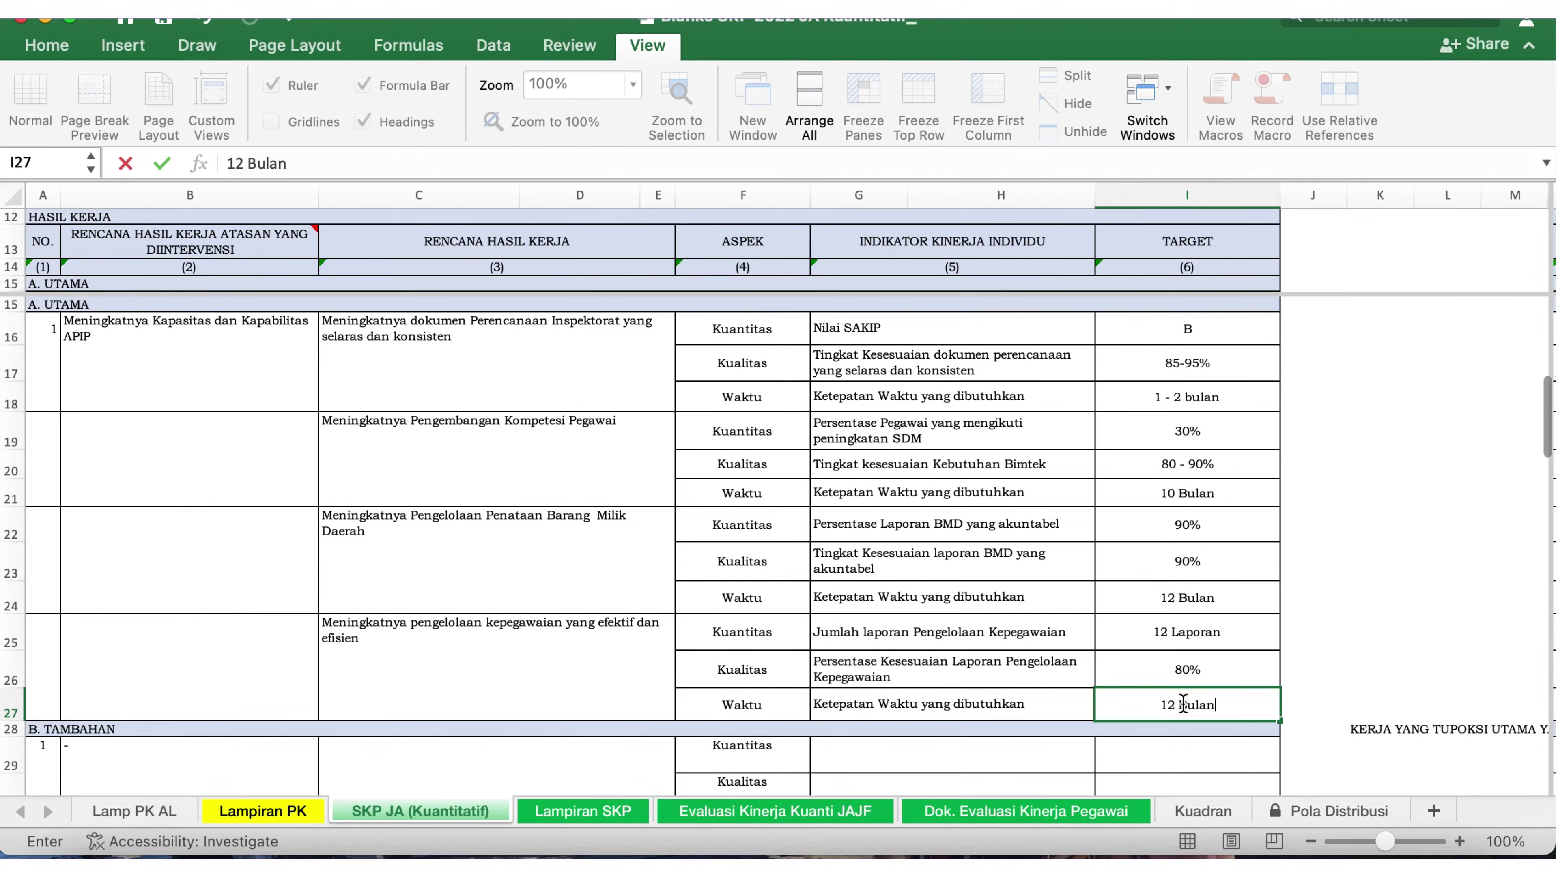
click(1387, 572)
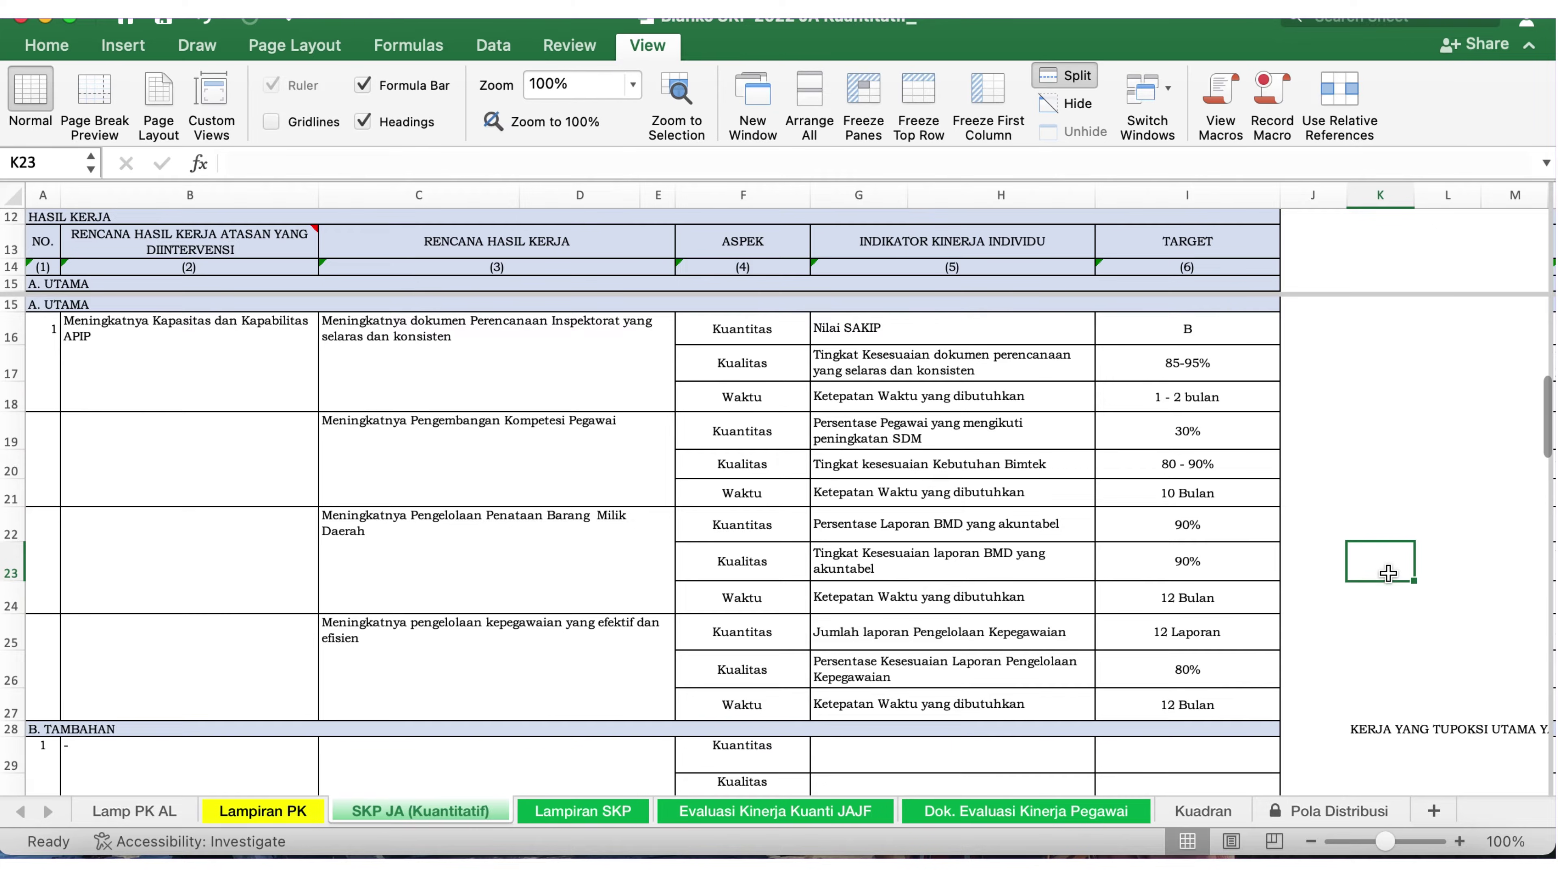
Review the completed Utama indicators and targets and the Tambahan section of the SKP JA (Kuantitatif) sheet.
scroll(948, 711, down, 2)
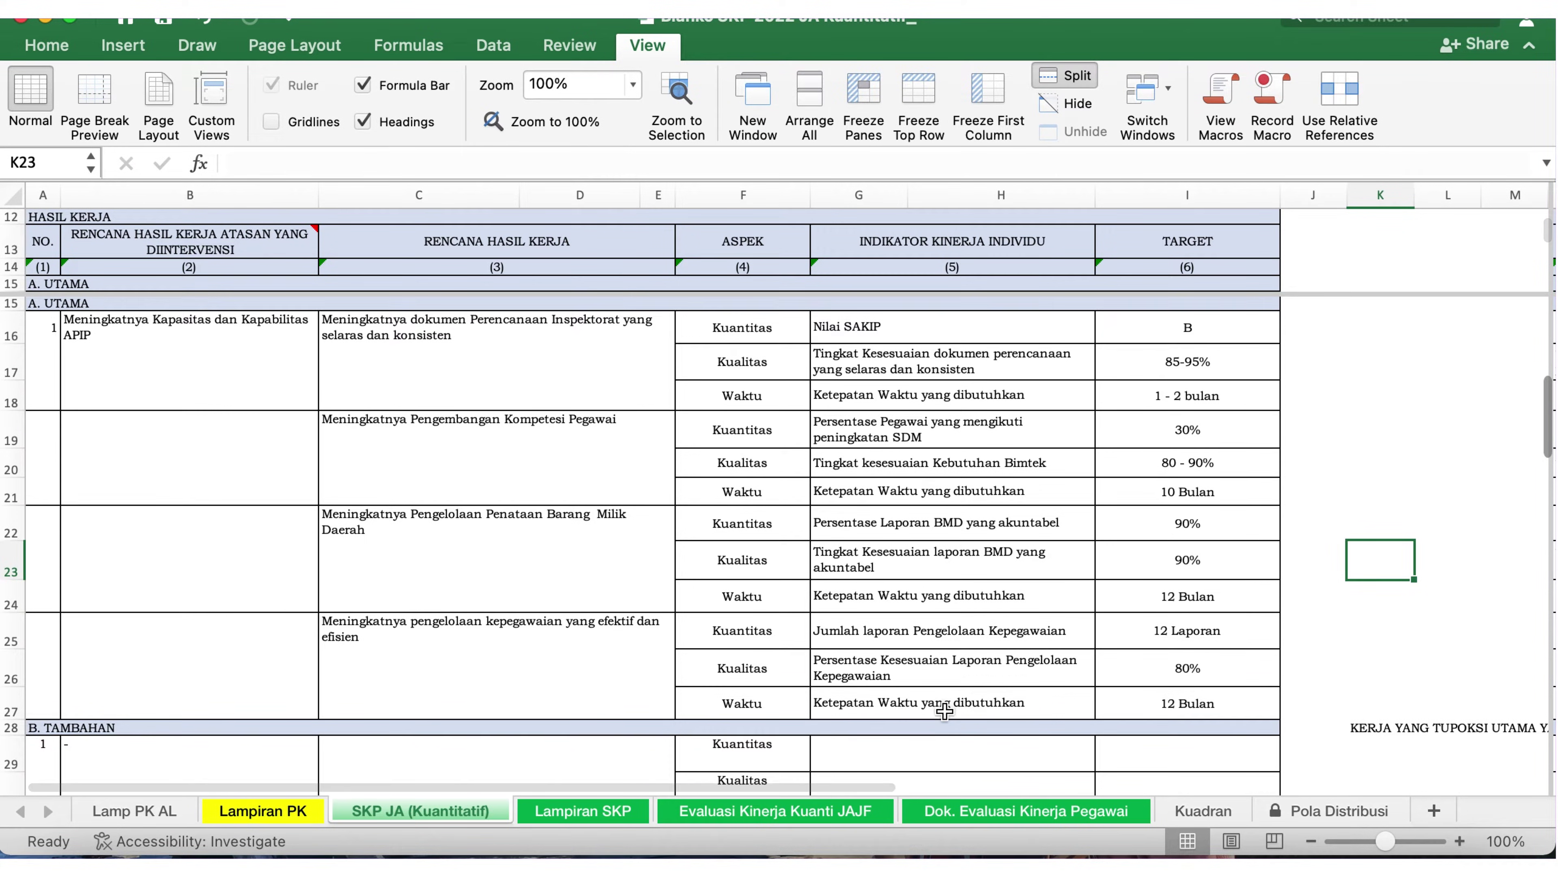
scroll(945, 710, up, 3)
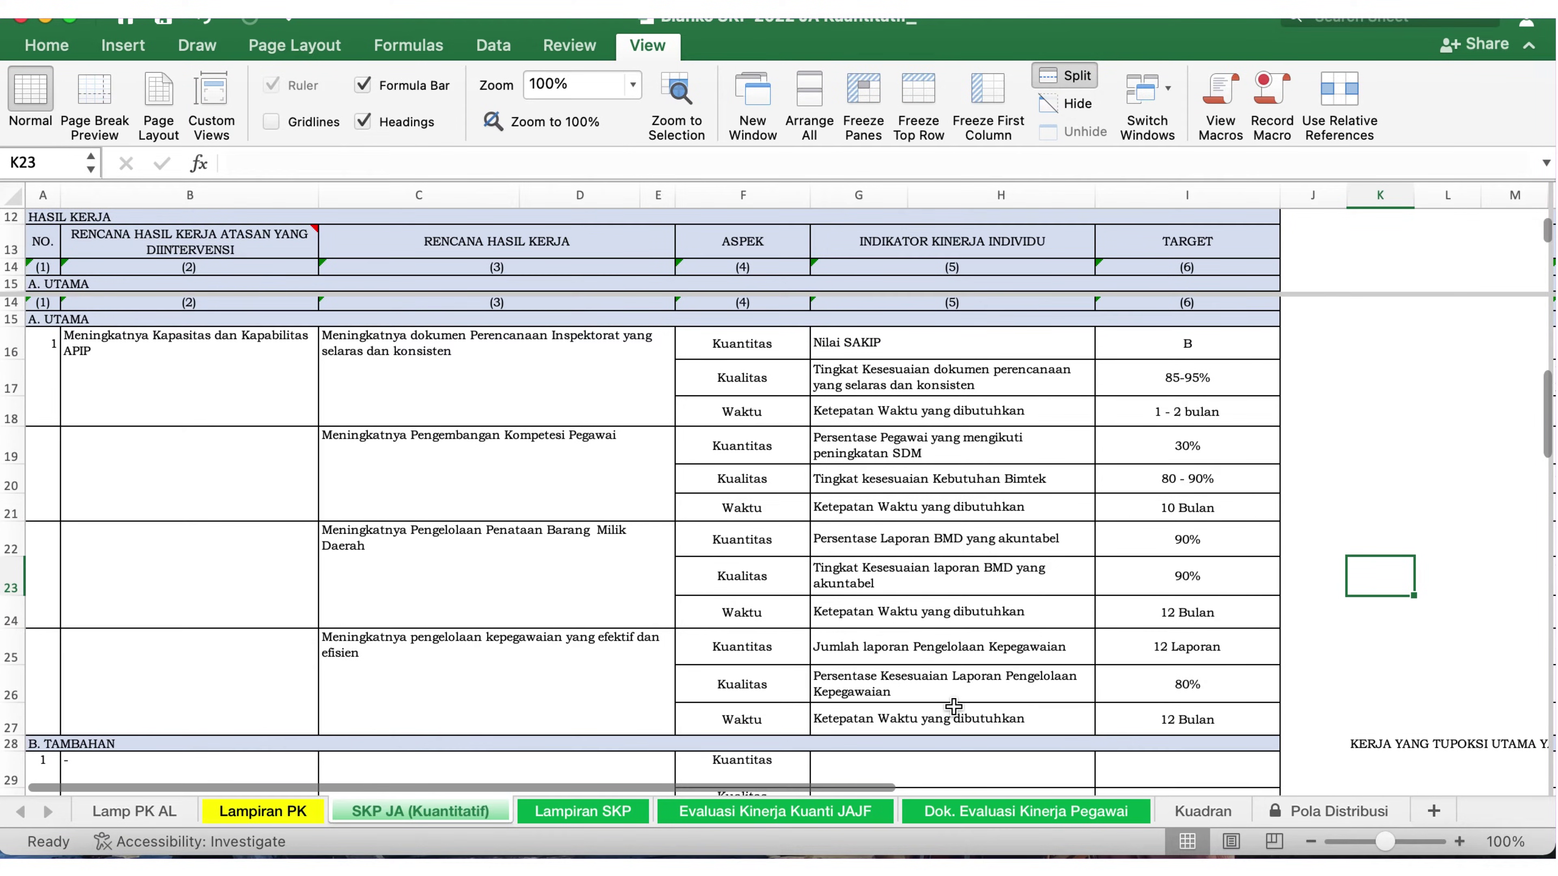
scroll(954, 707, down, 1)
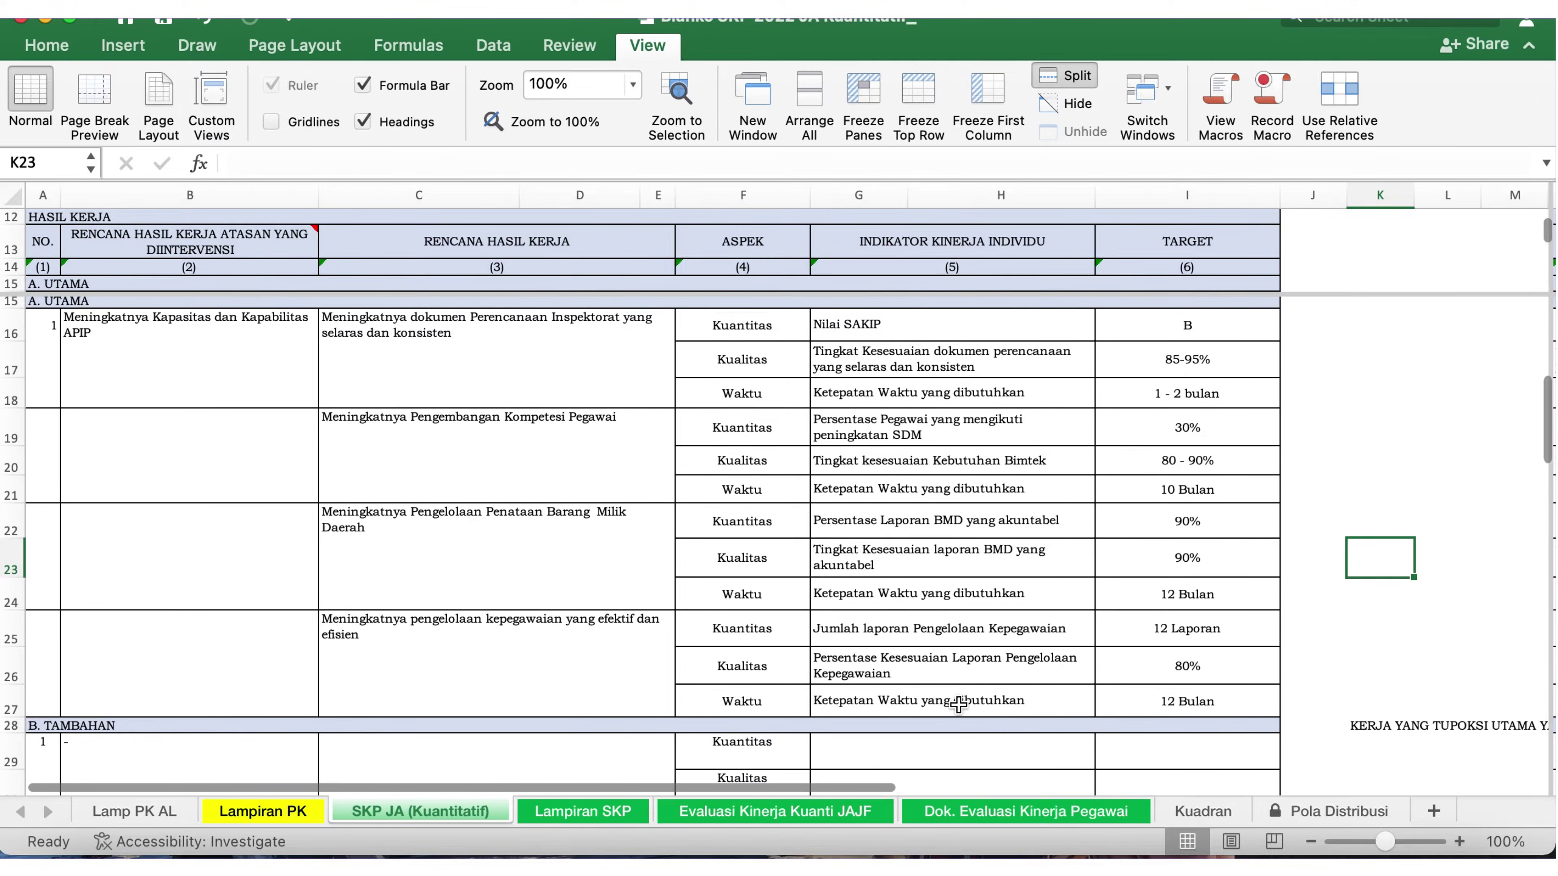
scroll(960, 704, down, 1)
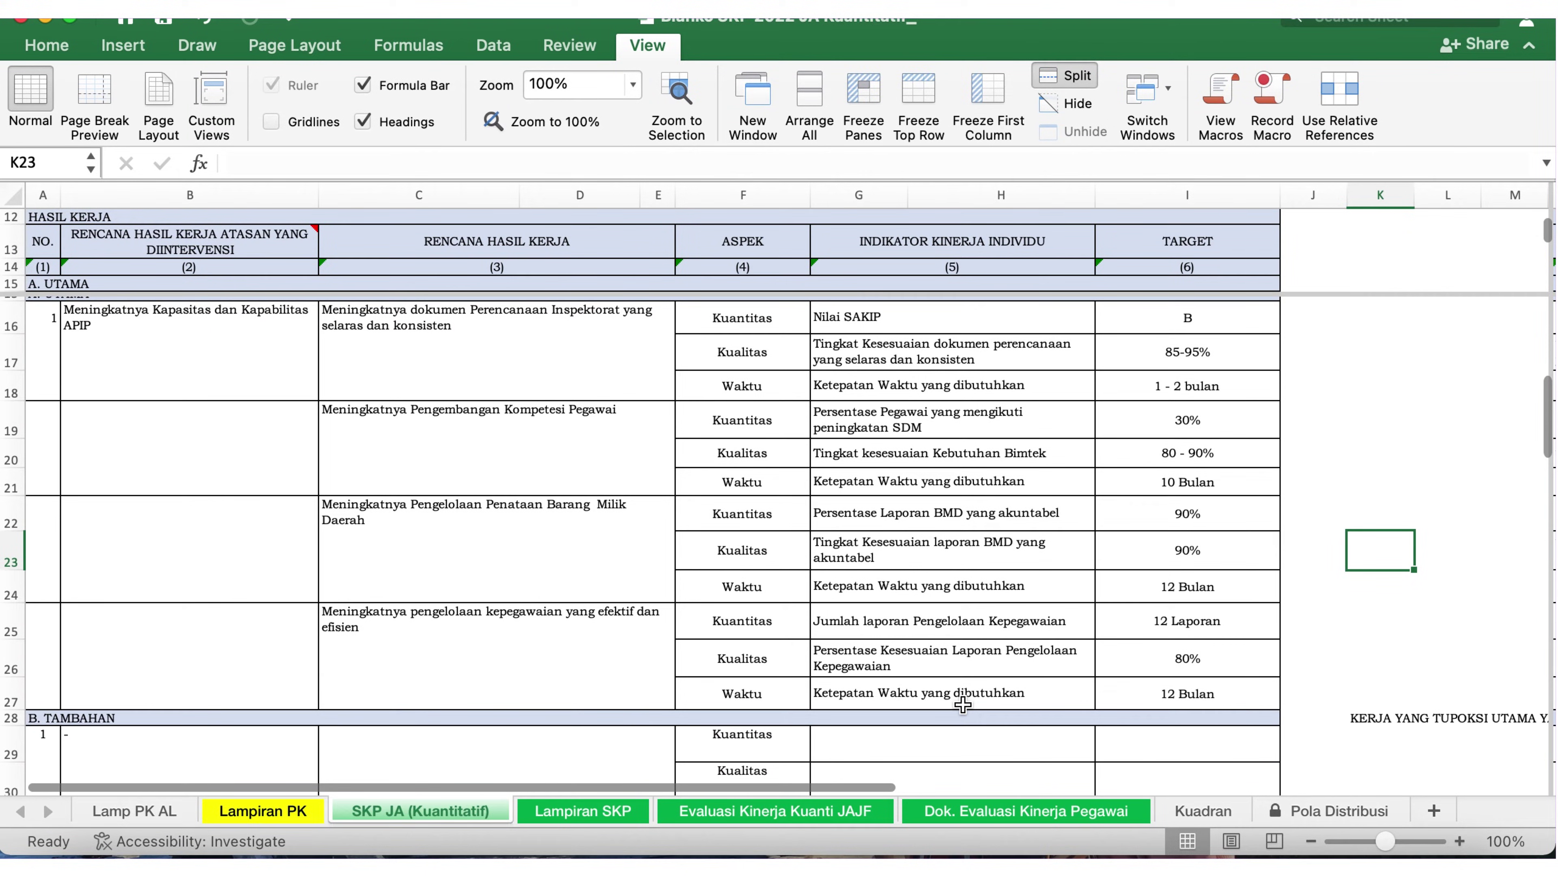
scroll(962, 705, down, 1)
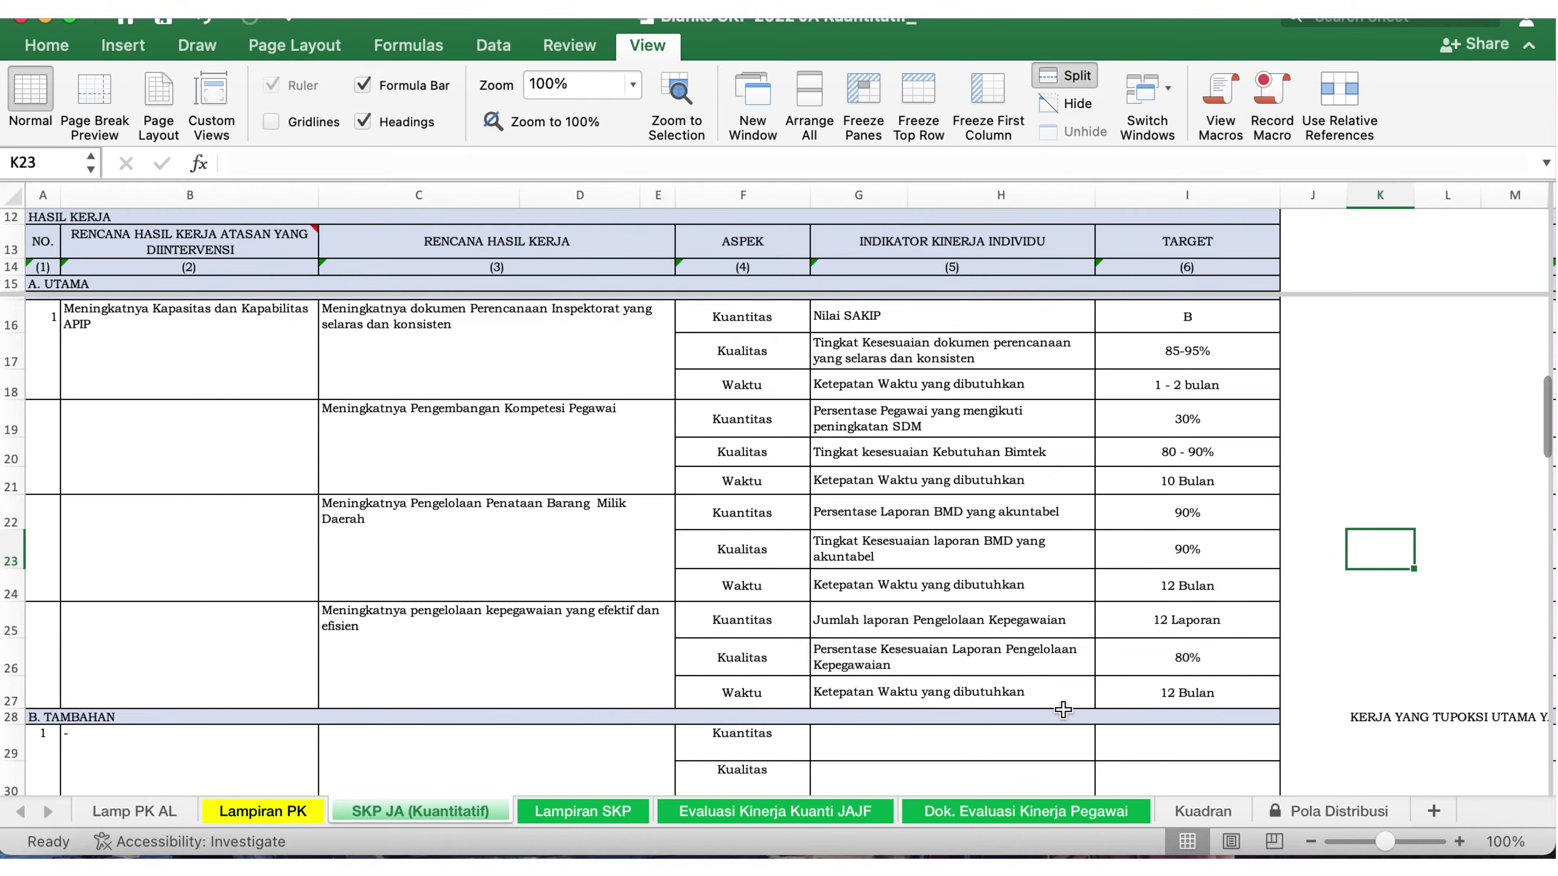
scroll(1063, 710, down, 3)
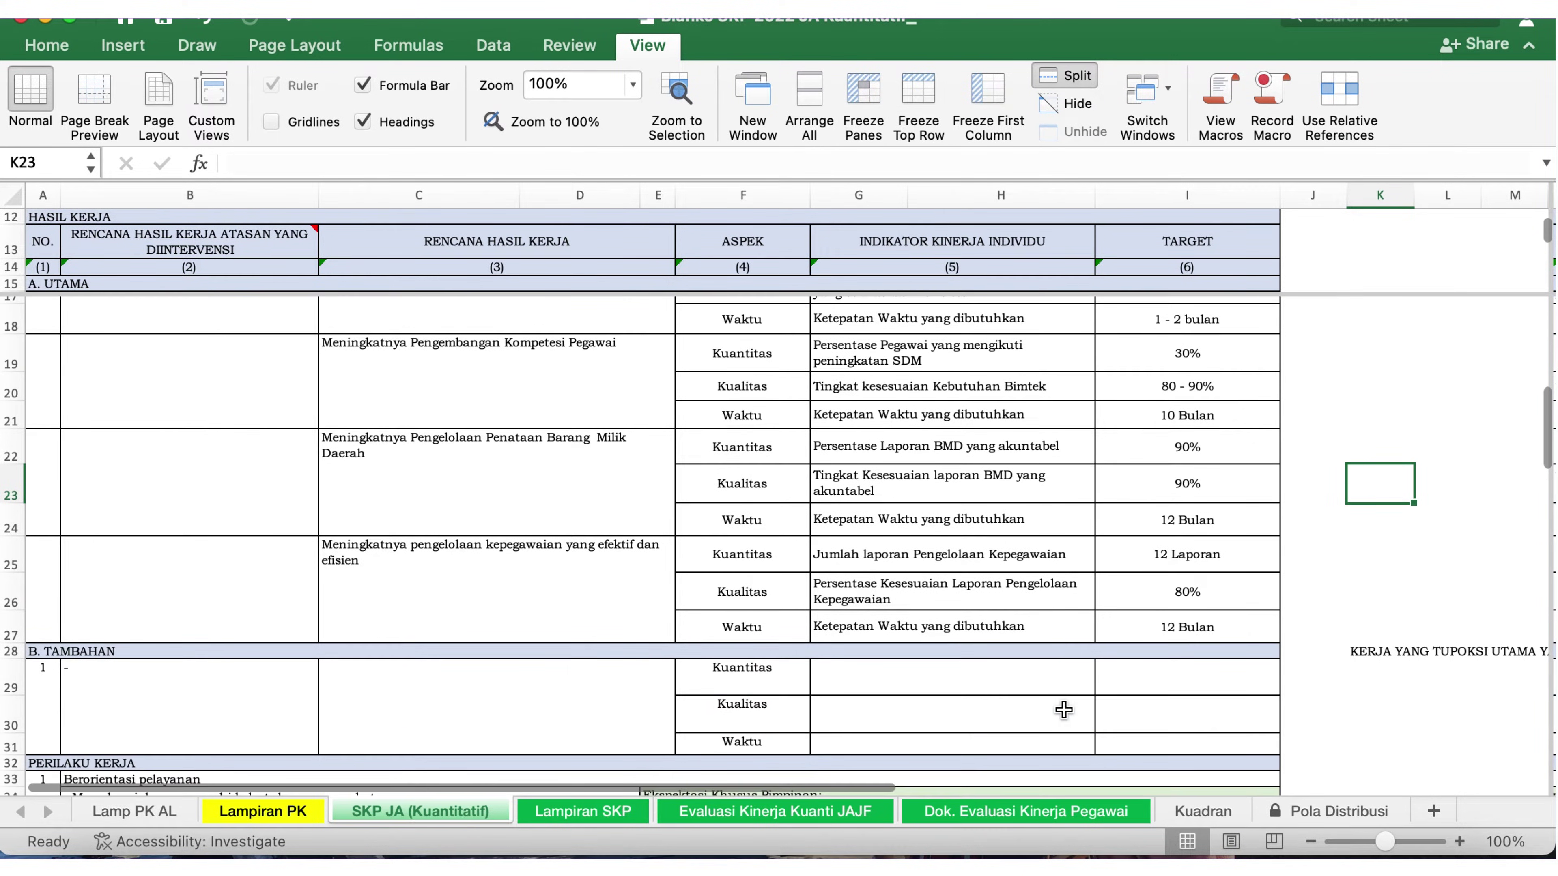
scroll(1066, 709, down, 3)
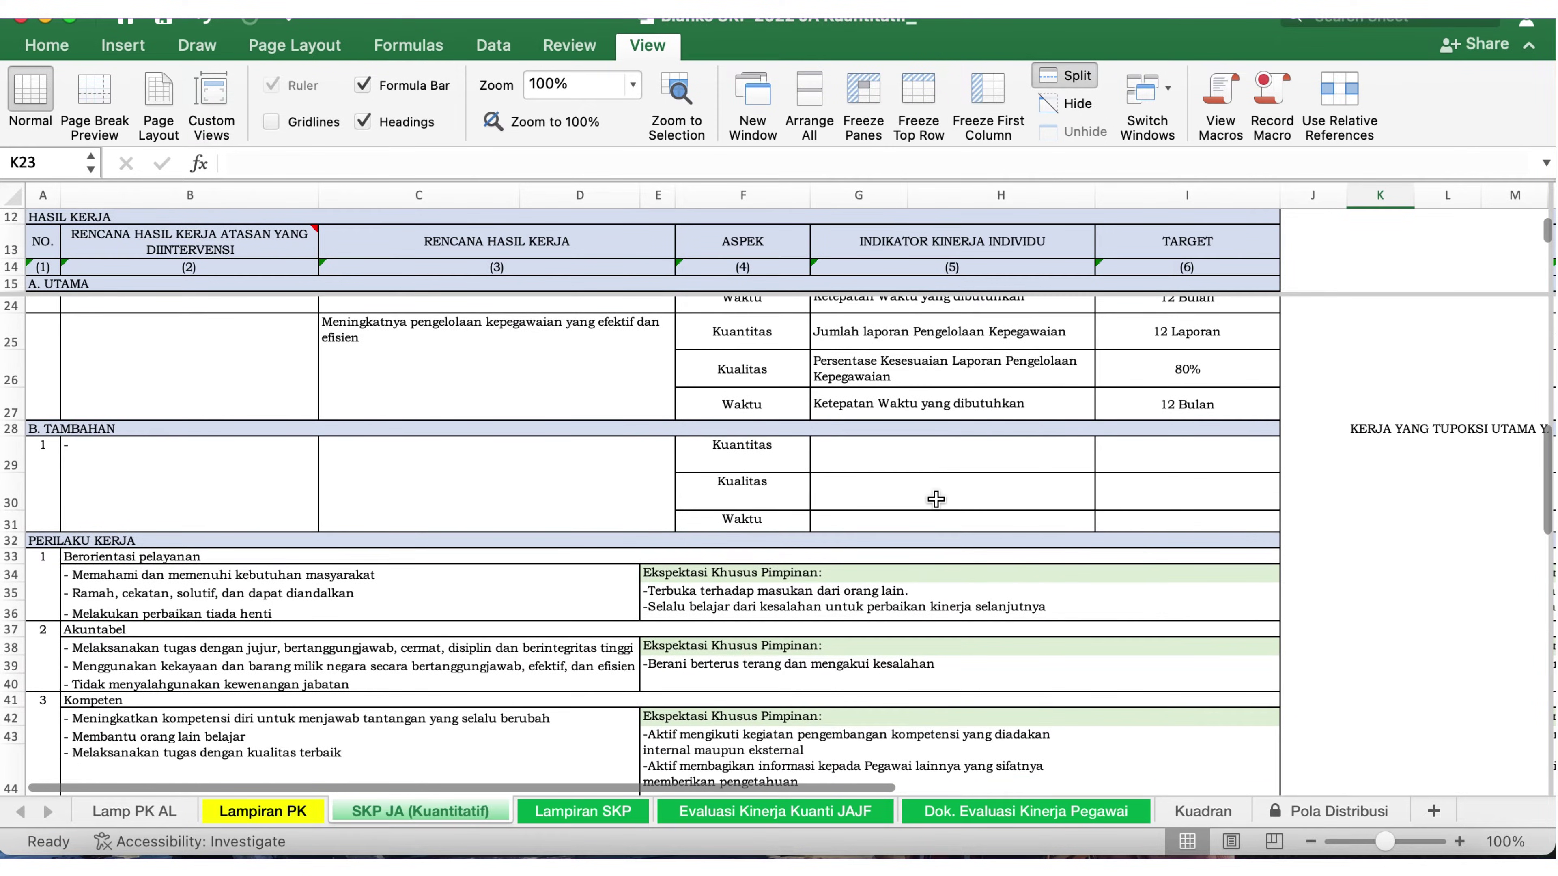
scroll(938, 499, up, 2)
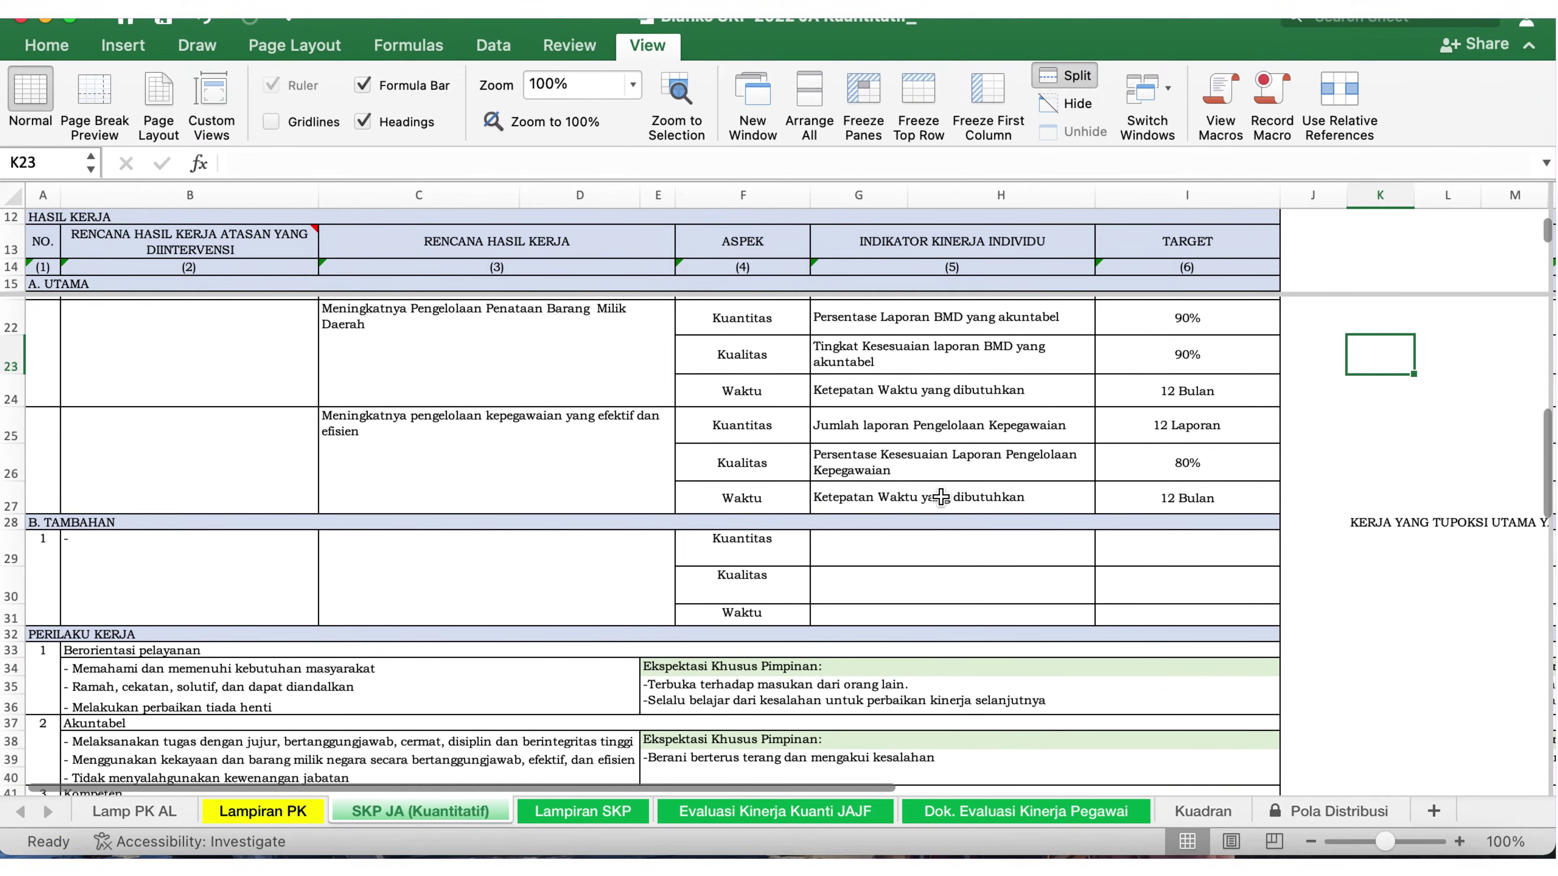
scroll(940, 497, up, 1)
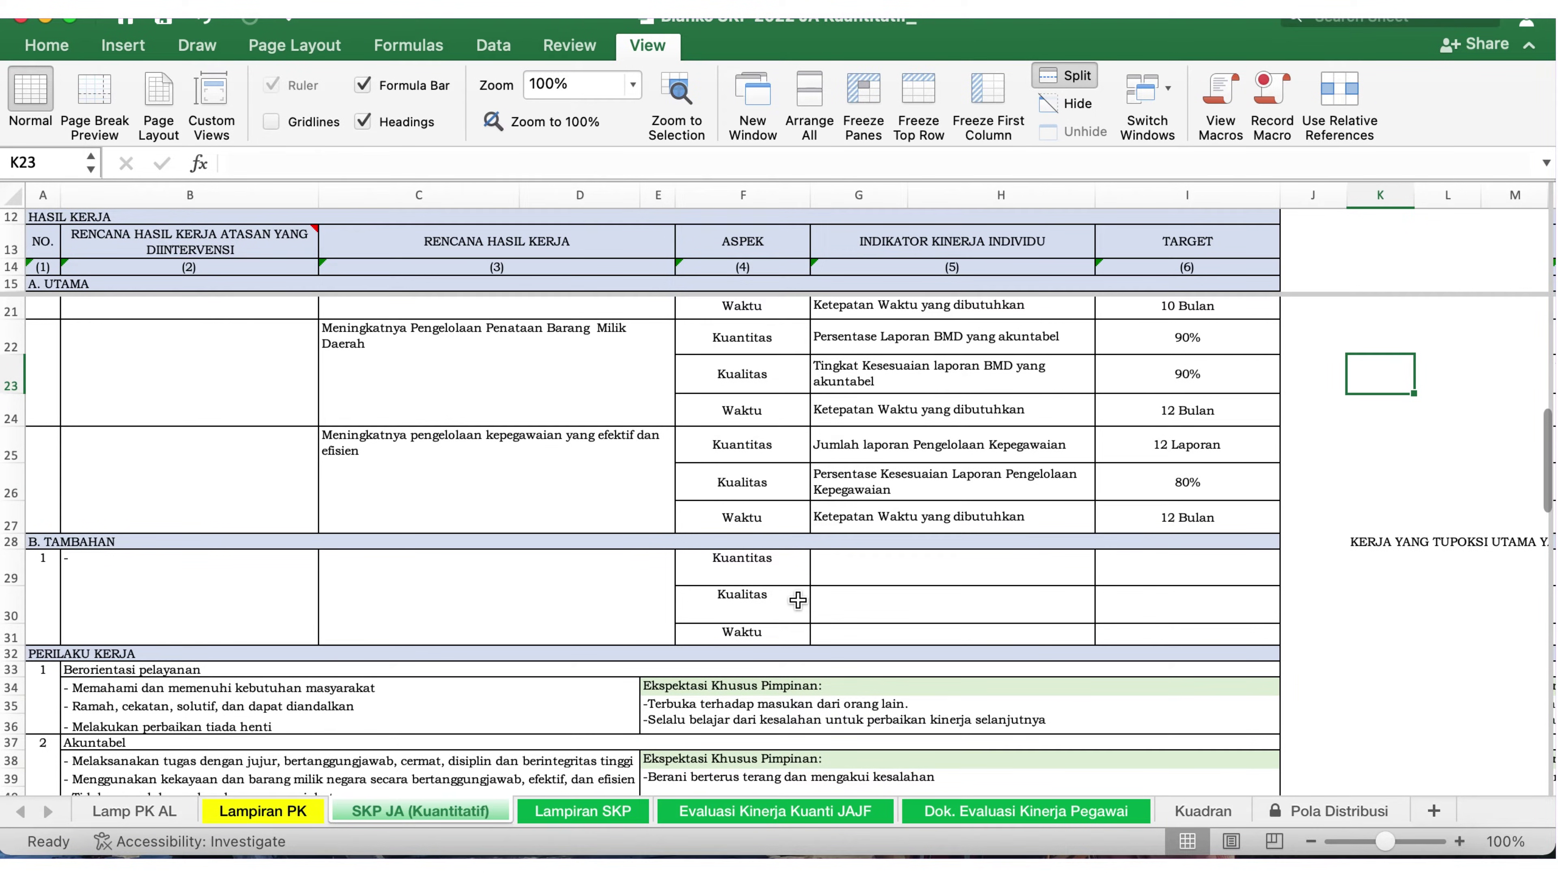
Make the PERILAKU KERJA heading row 32 slightly taller.
scroll(797, 600, down, 10)
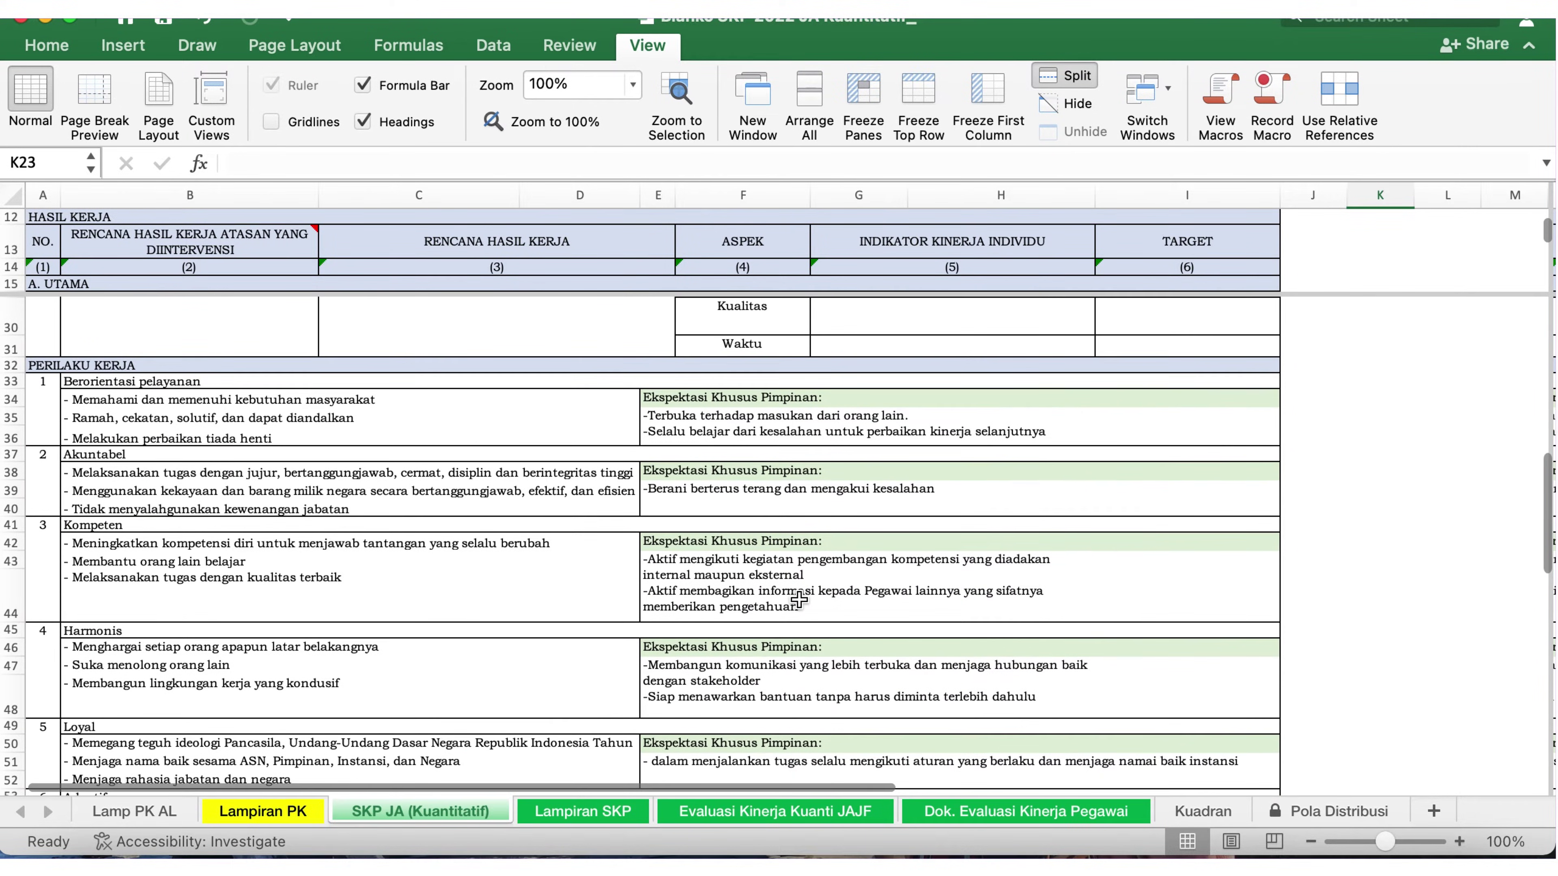
scroll(797, 599, down, 3)
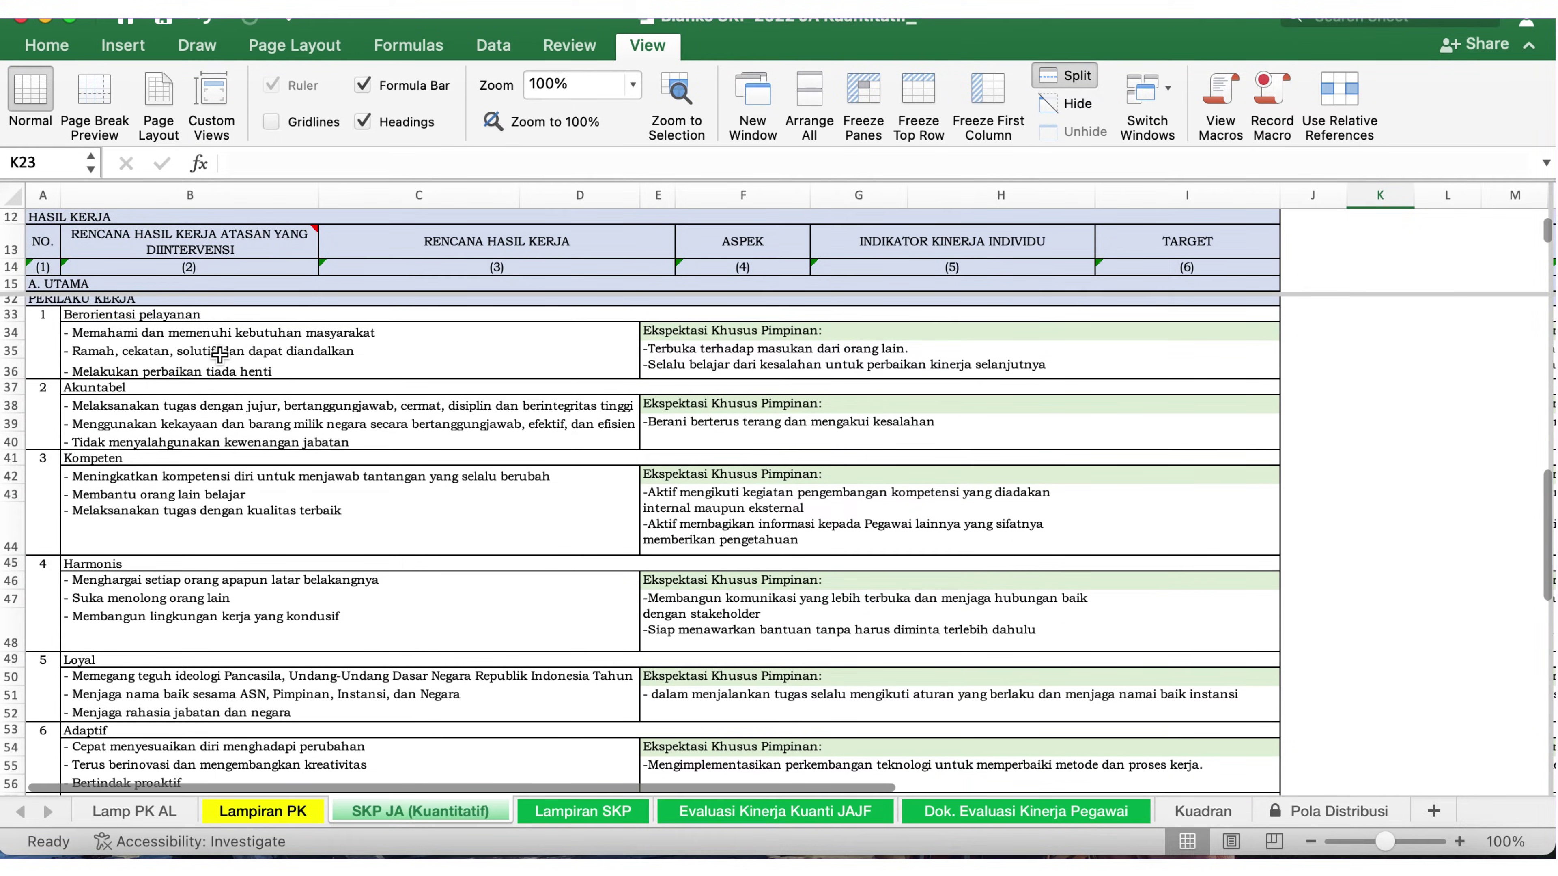
scroll(276, 430, up, 1)
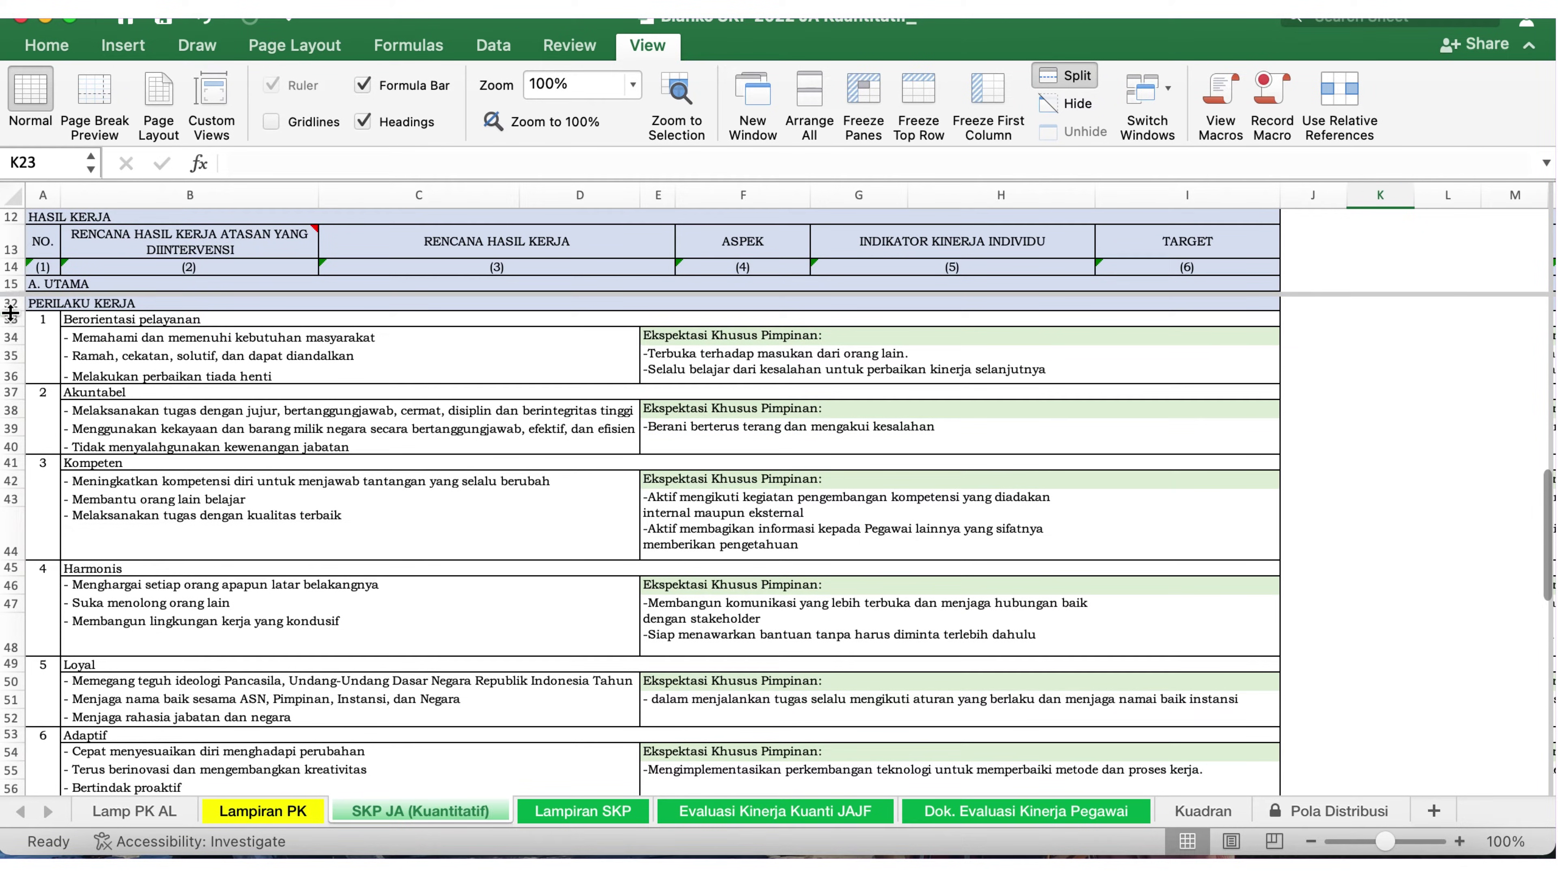
mouse_move(9, 293)
mouse_down()
mouse_move(10, 317)
mouse_move(12, 293)
mouse_up()
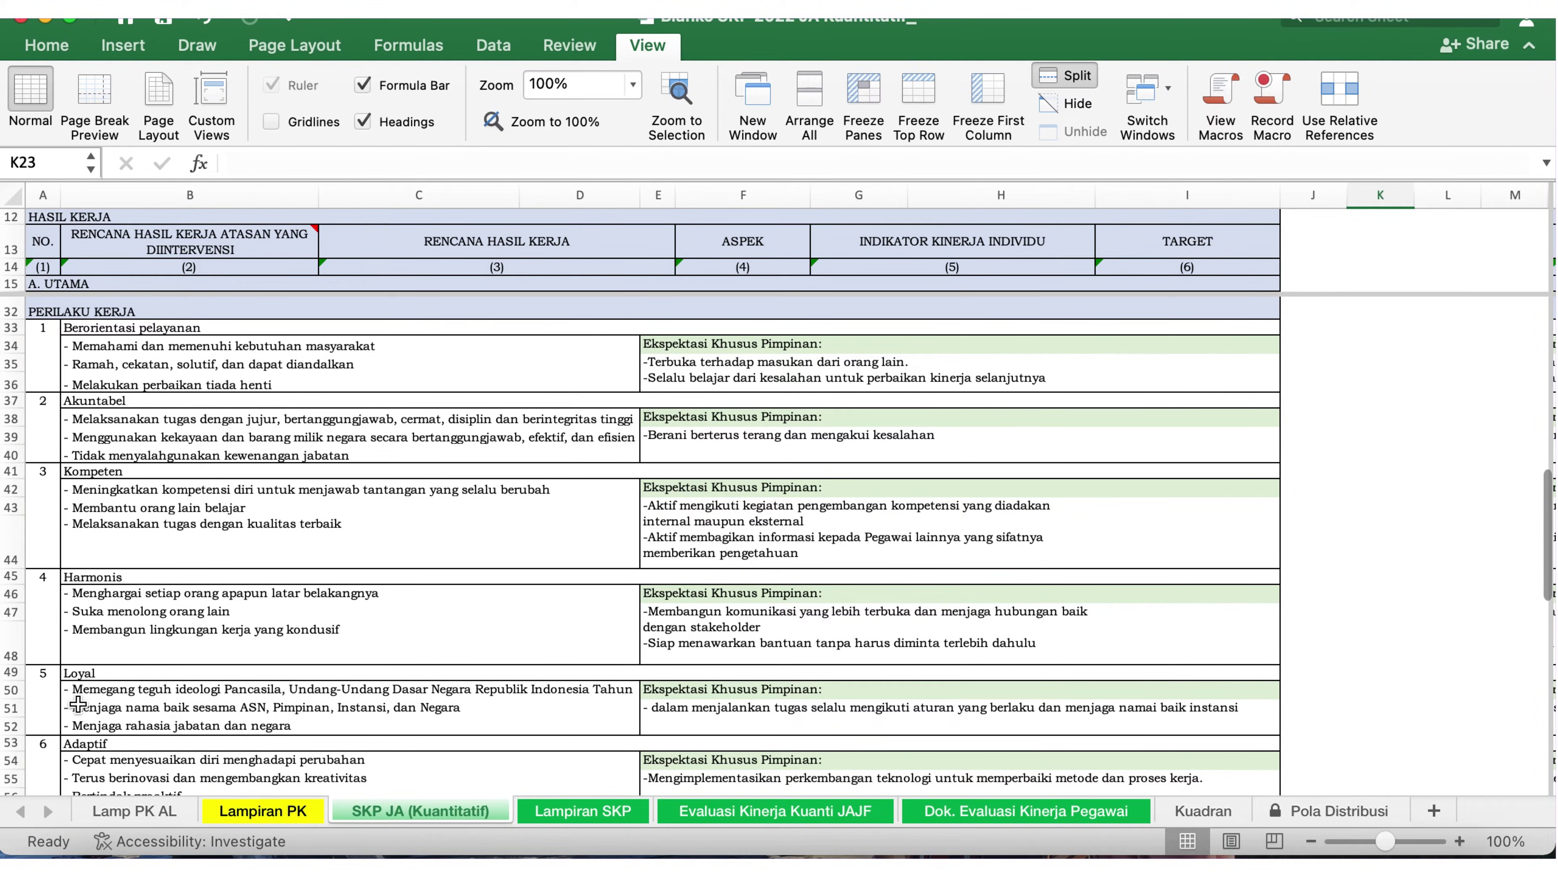
Examine the seven Perilaku Kerja behaviours, their Ekspektasi Khusus Pimpinan entries and the signature block.
scroll(159, 717, down, 3)
scroll(140, 732, down, 10)
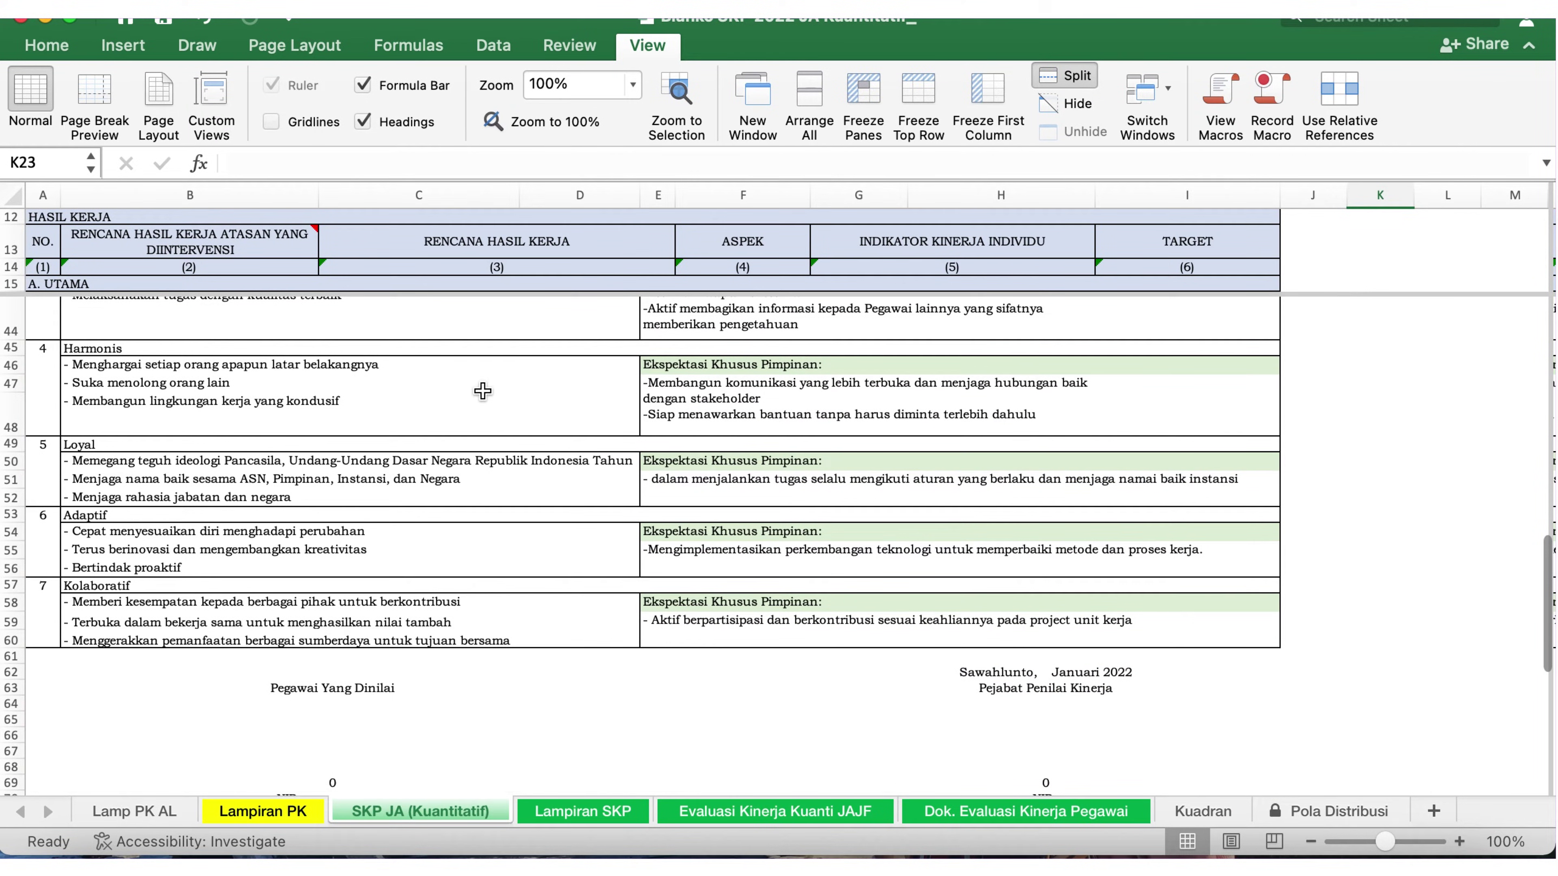
scroll(578, 393, up, 15)
scroll(614, 411, up, 2)
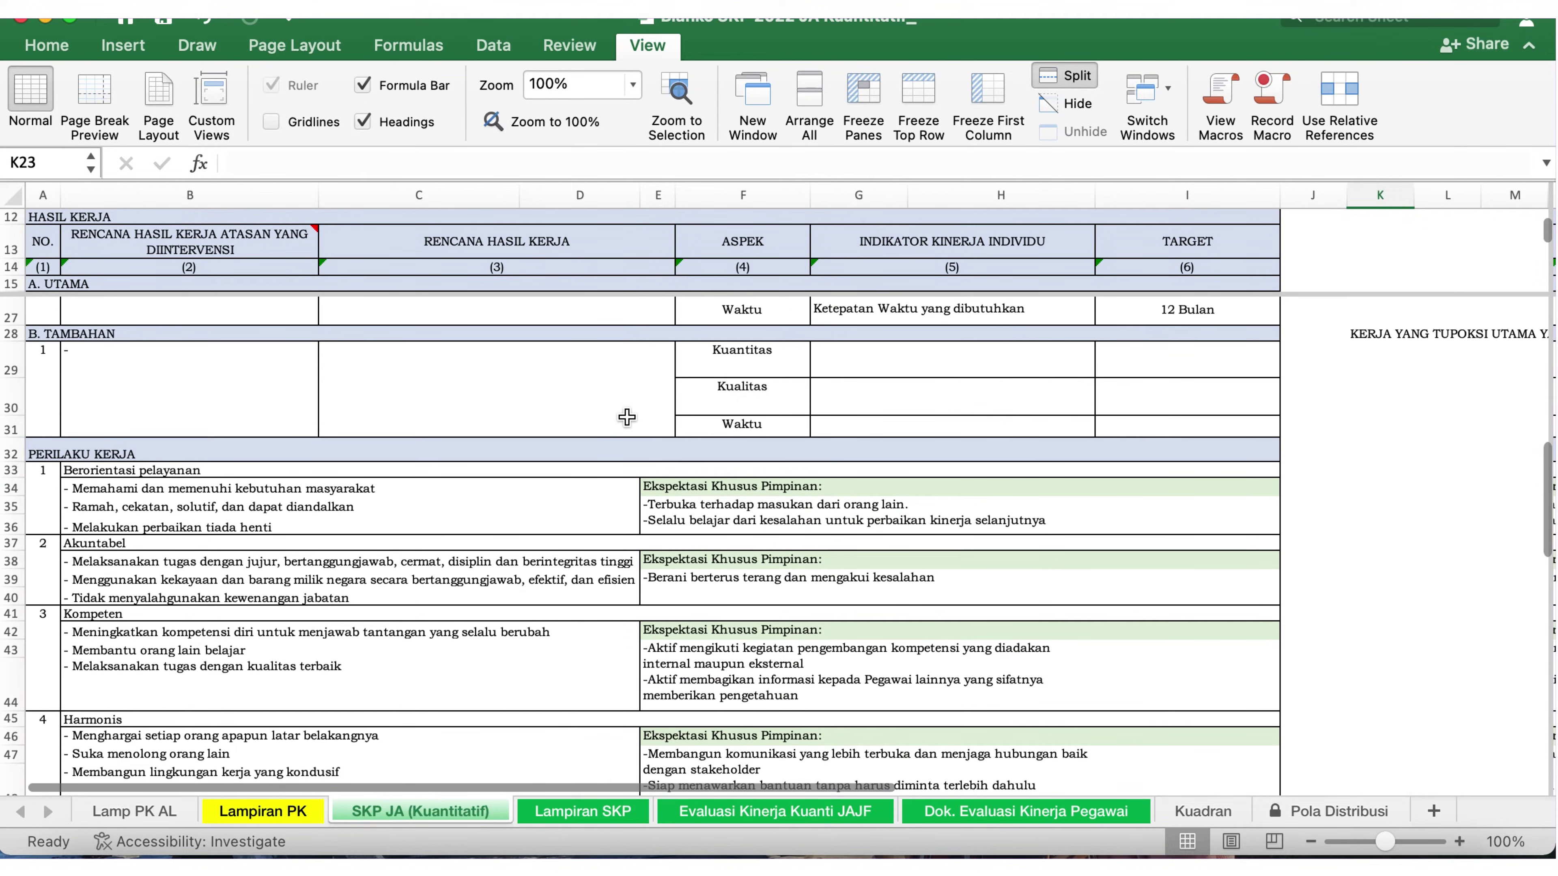
scroll(643, 417, down, 3)
scroll(674, 417, down, 3)
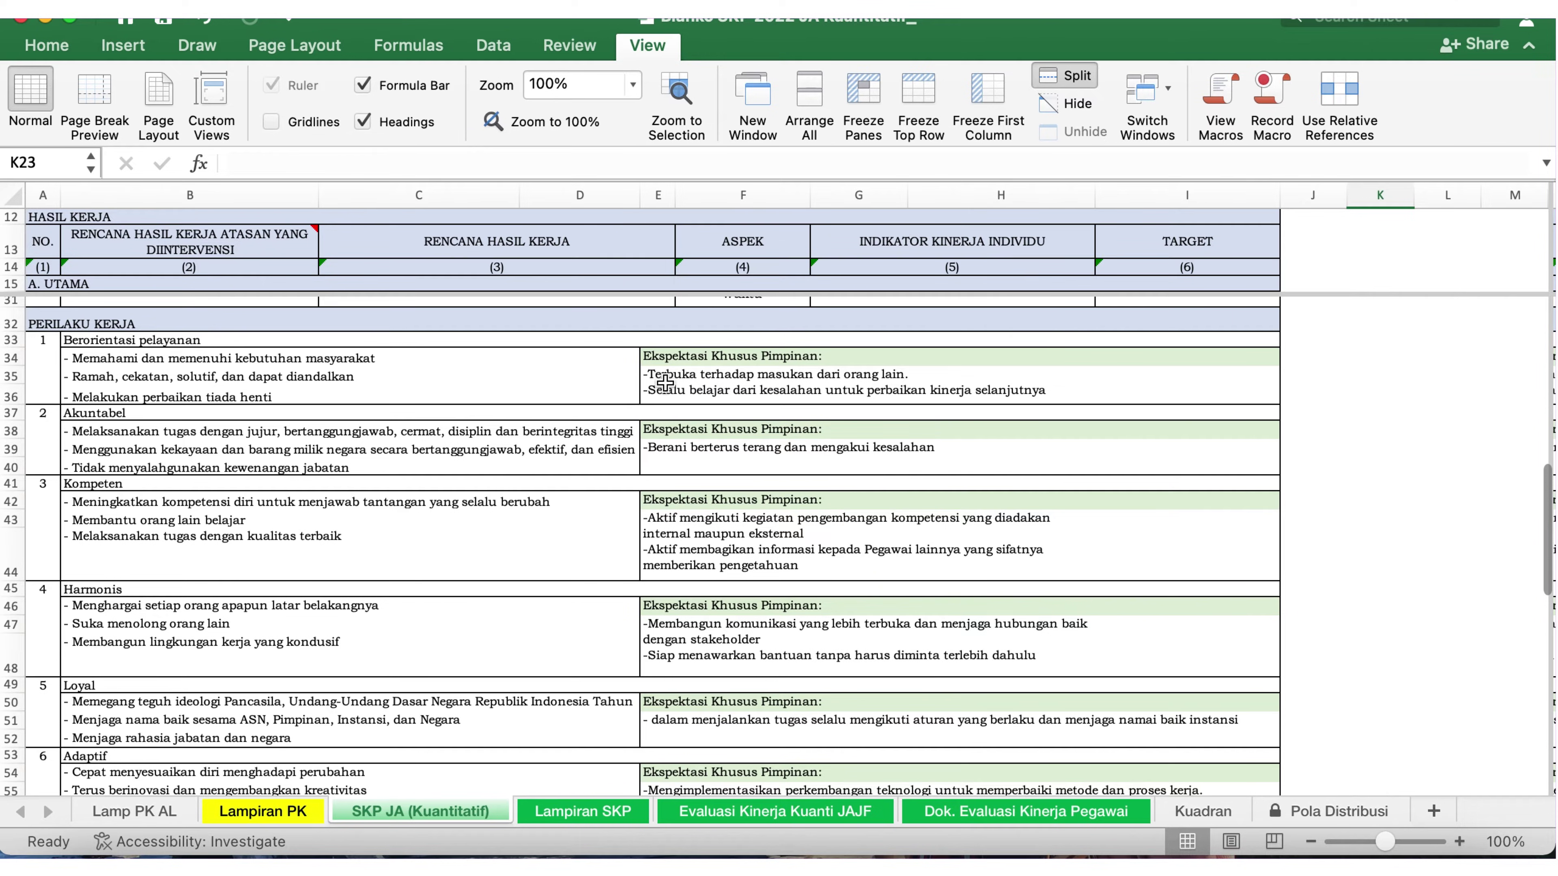
scroll(665, 383, down, 1)
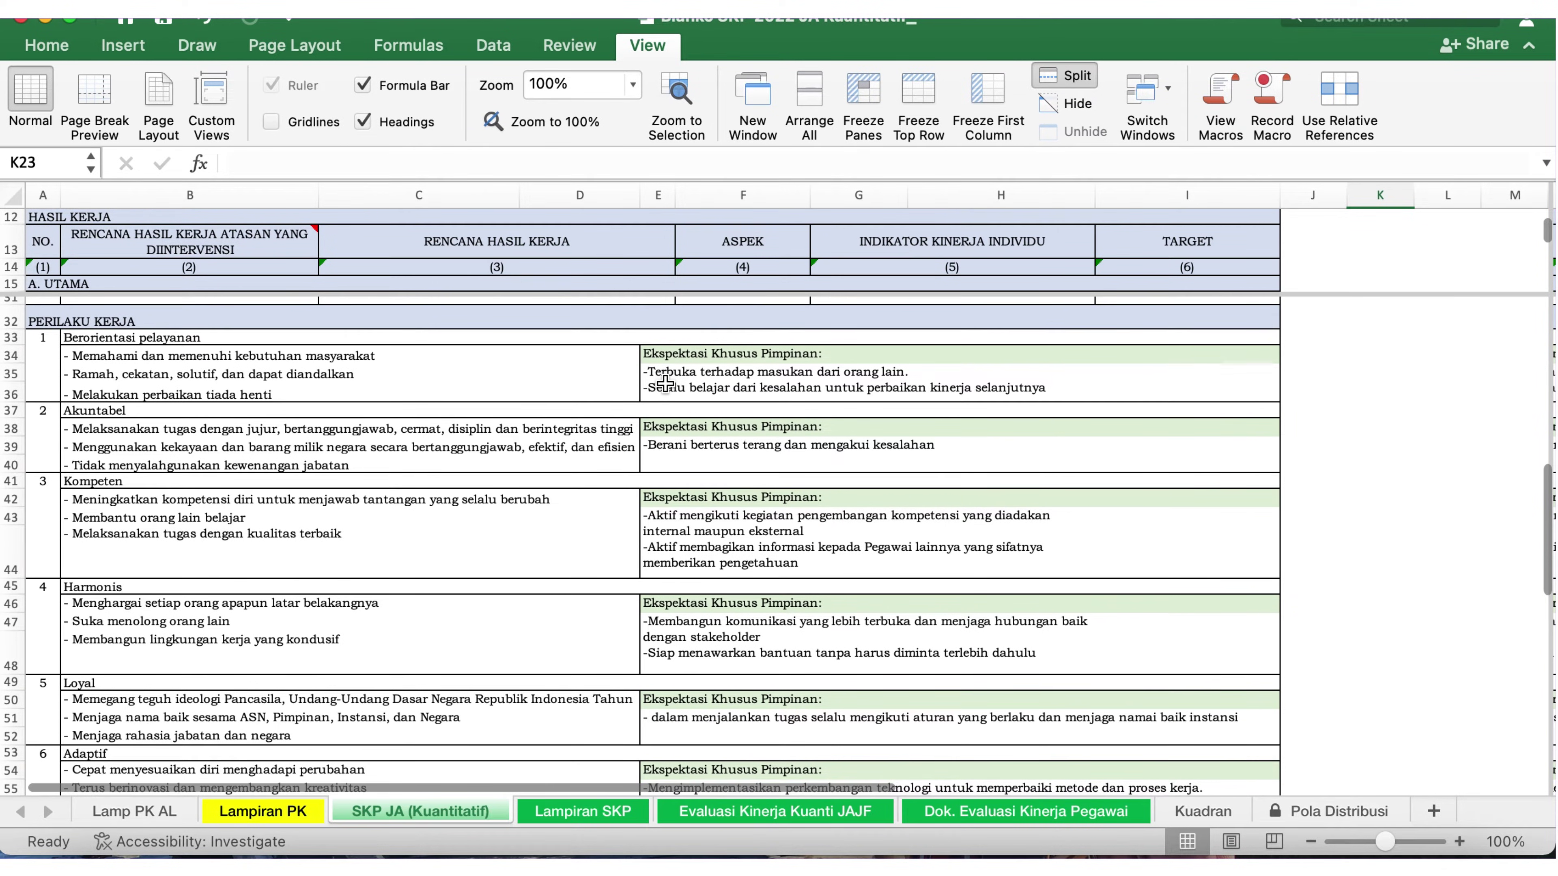
scroll(665, 383, down, 1)
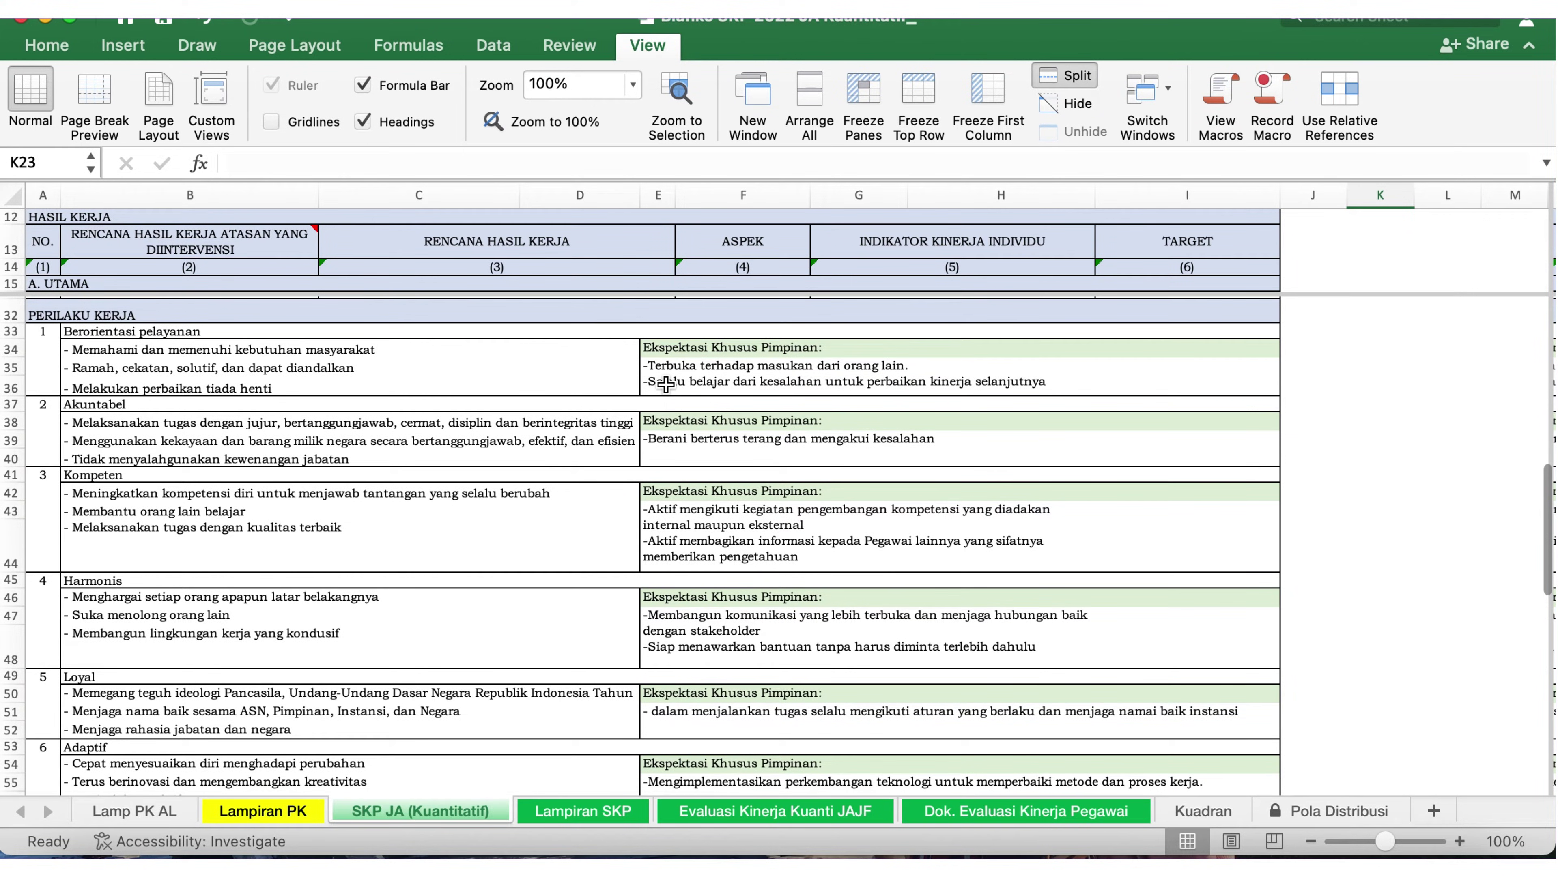
Open the Lampiran SKP sheet and enlarge its view to 120%.
click(604, 815)
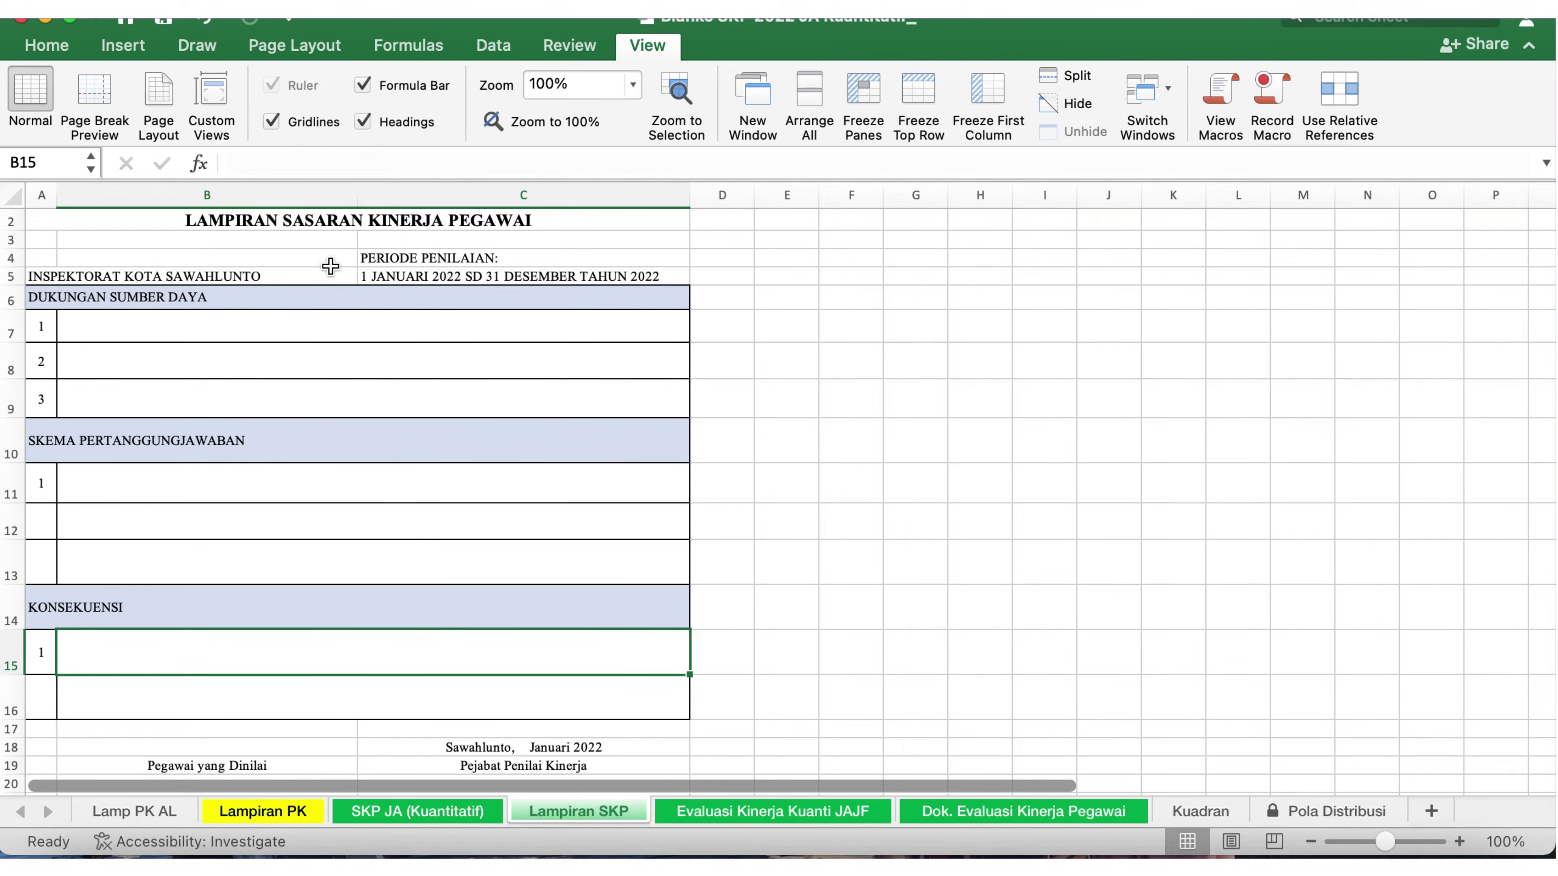
click(1459, 842)
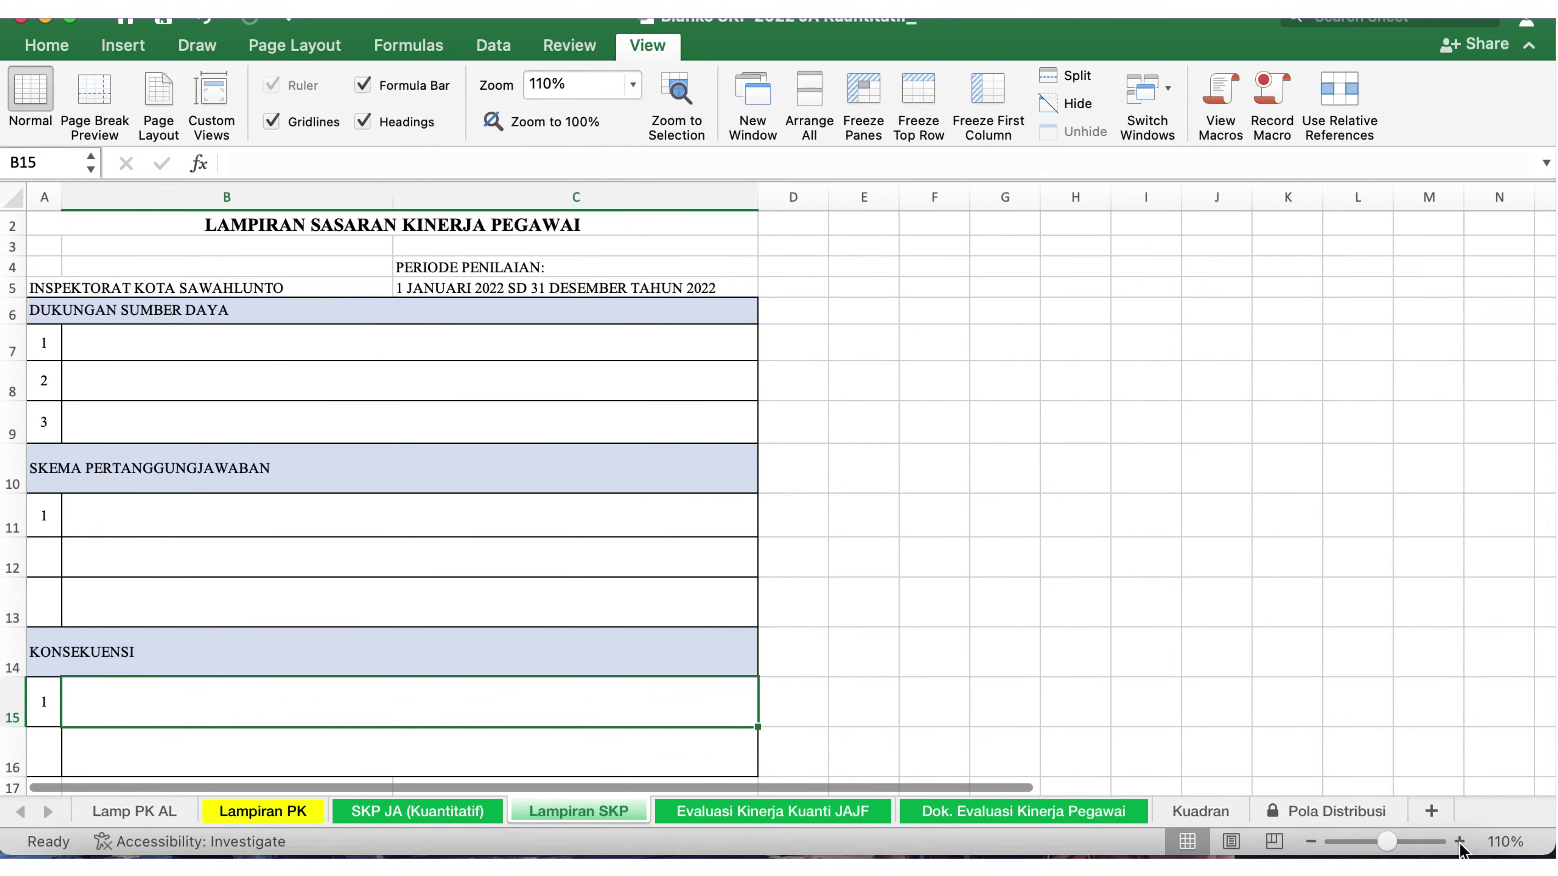
click(1459, 841)
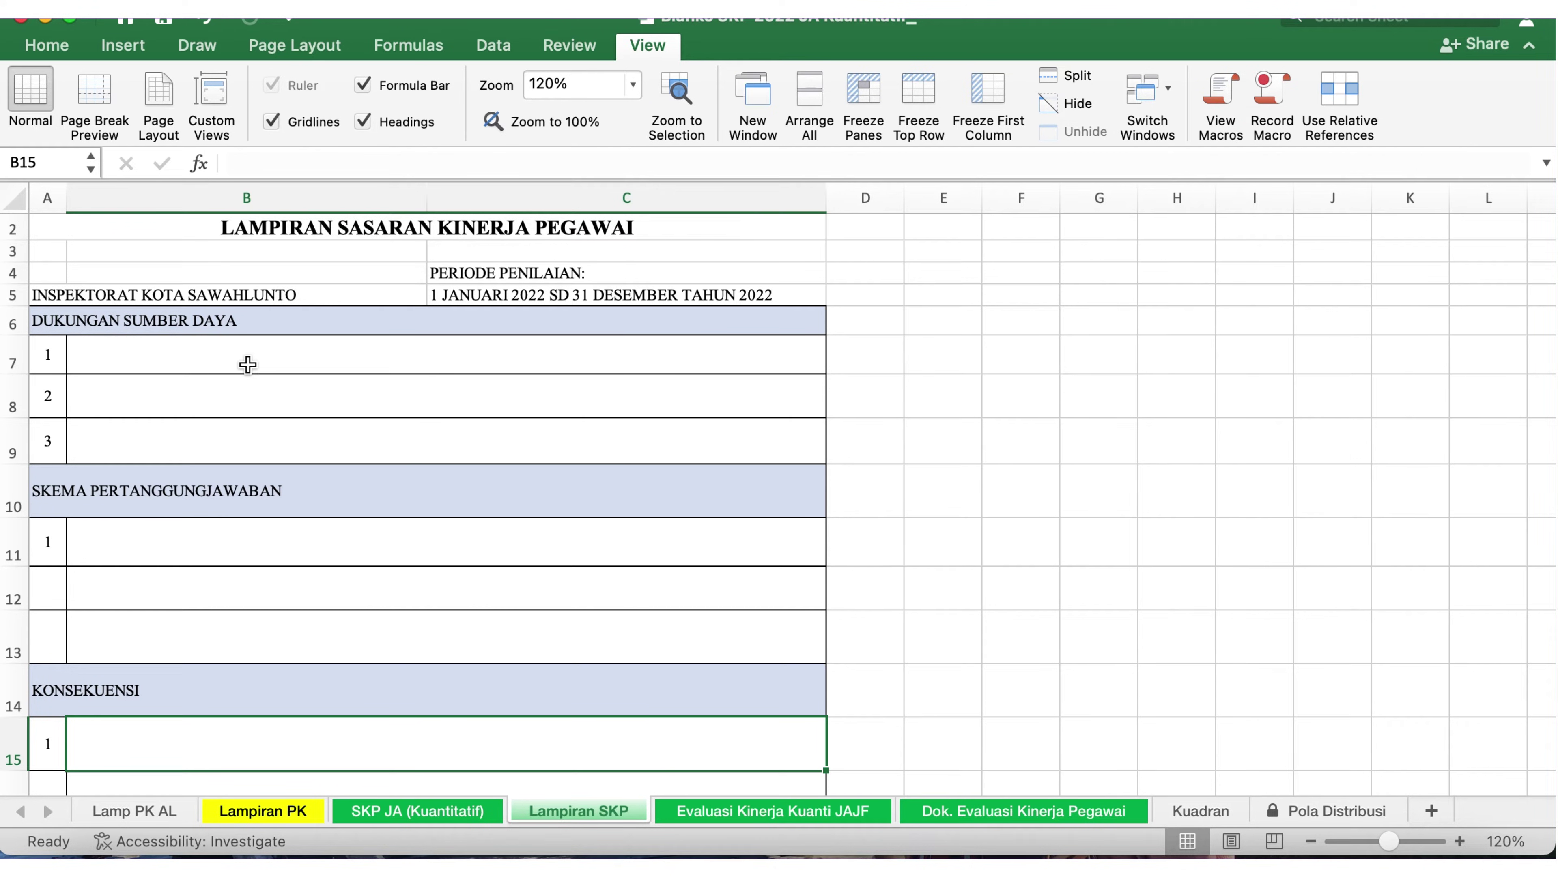
Enter "Dalam melaksanakan tugas pegawai membutuhkan sarana dan prasarana yang lengkap" as item 1 of Dukungan Sumber Daya in cell B7.
click(111, 361)
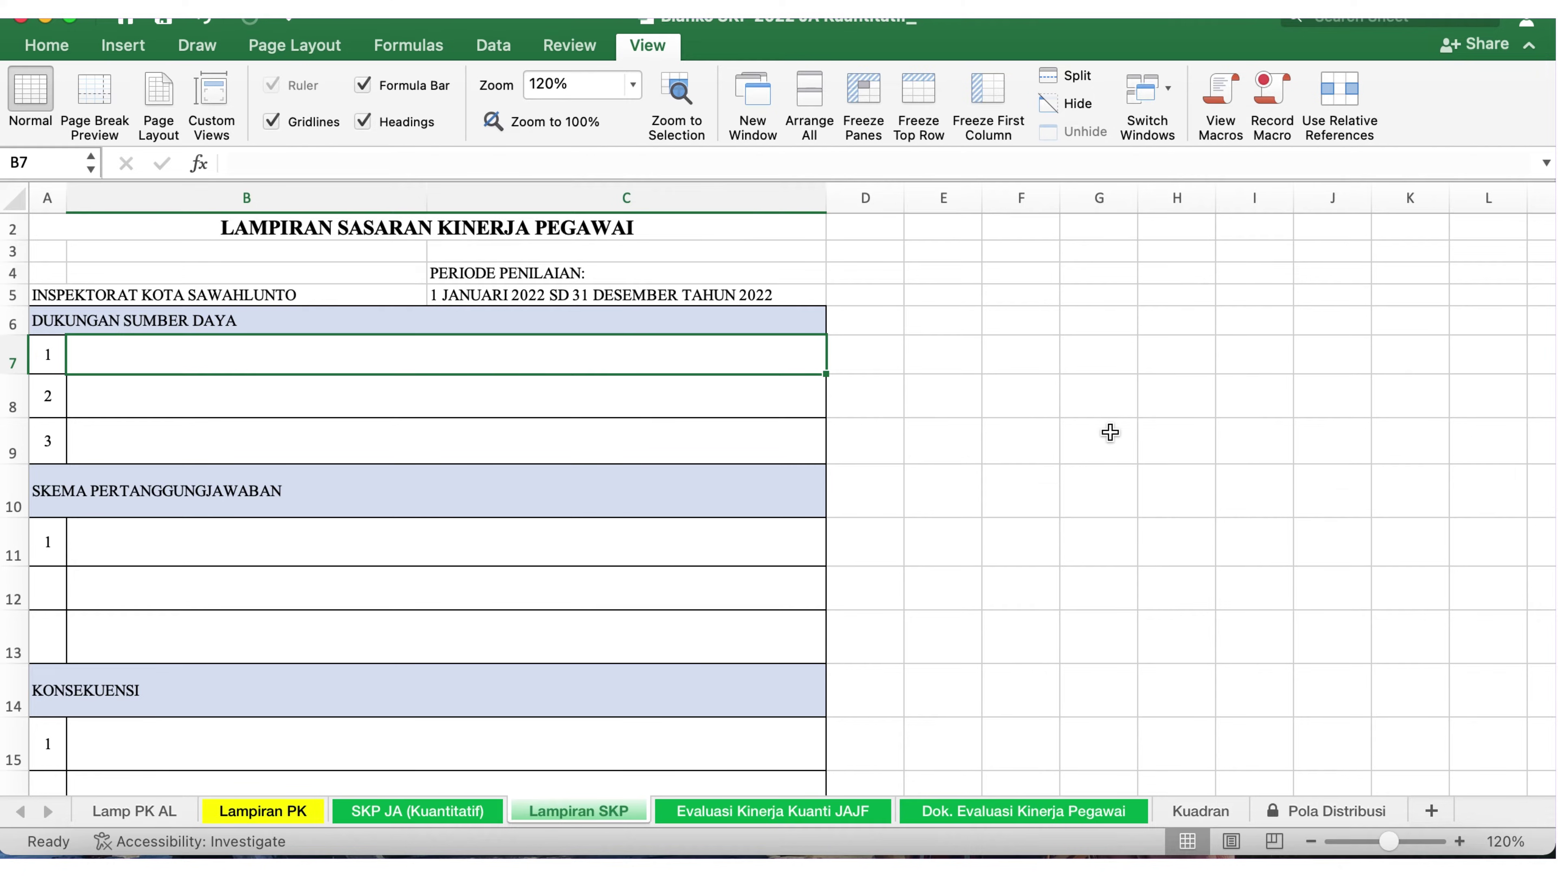
text(Dalam )
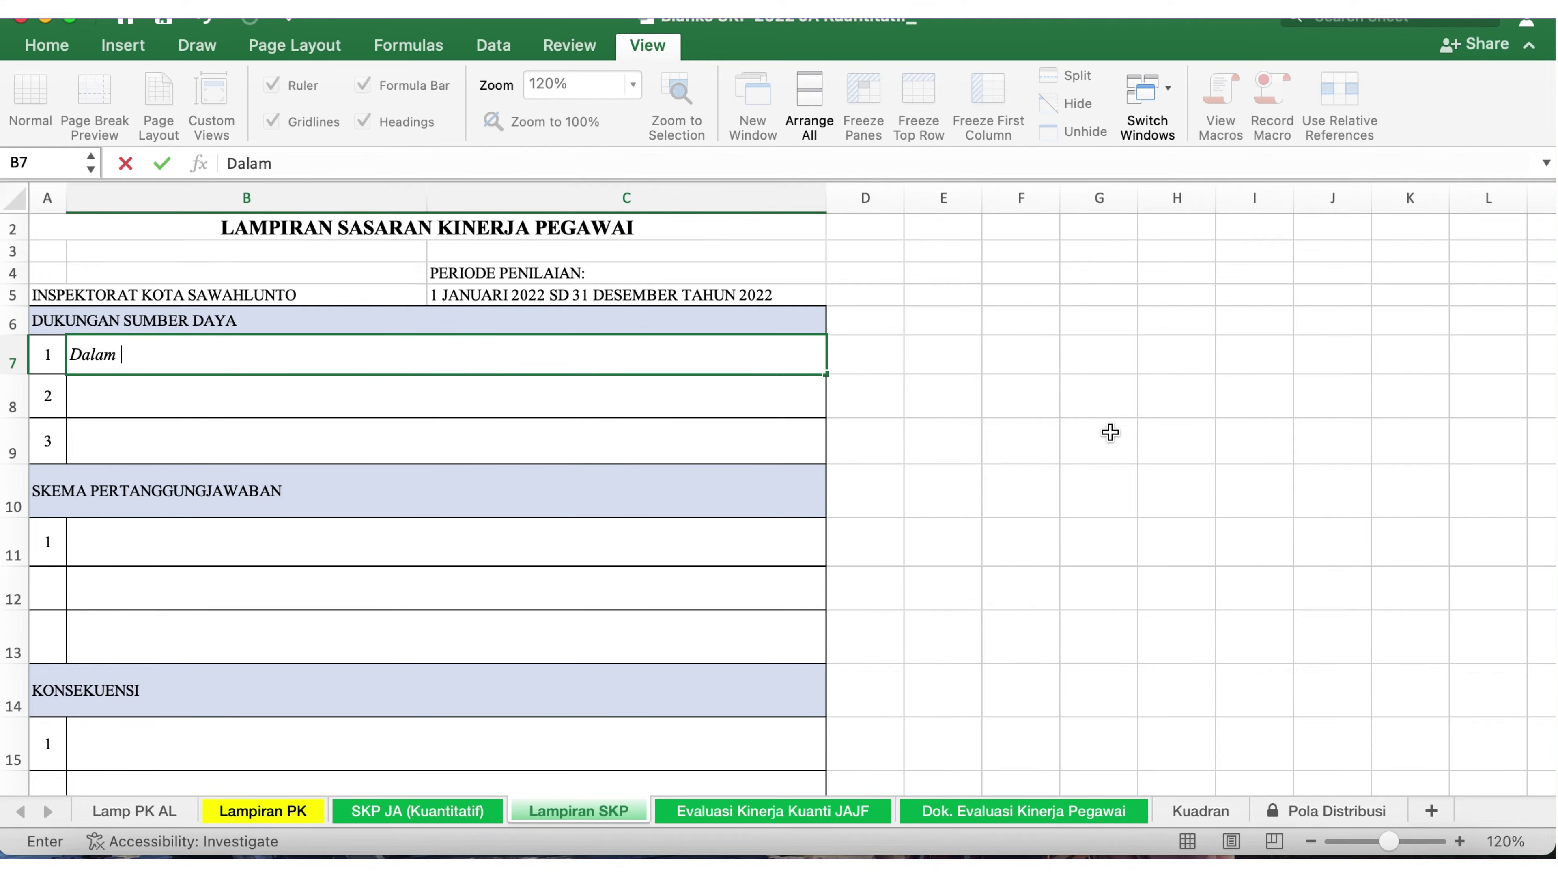
text(melaksanakan)
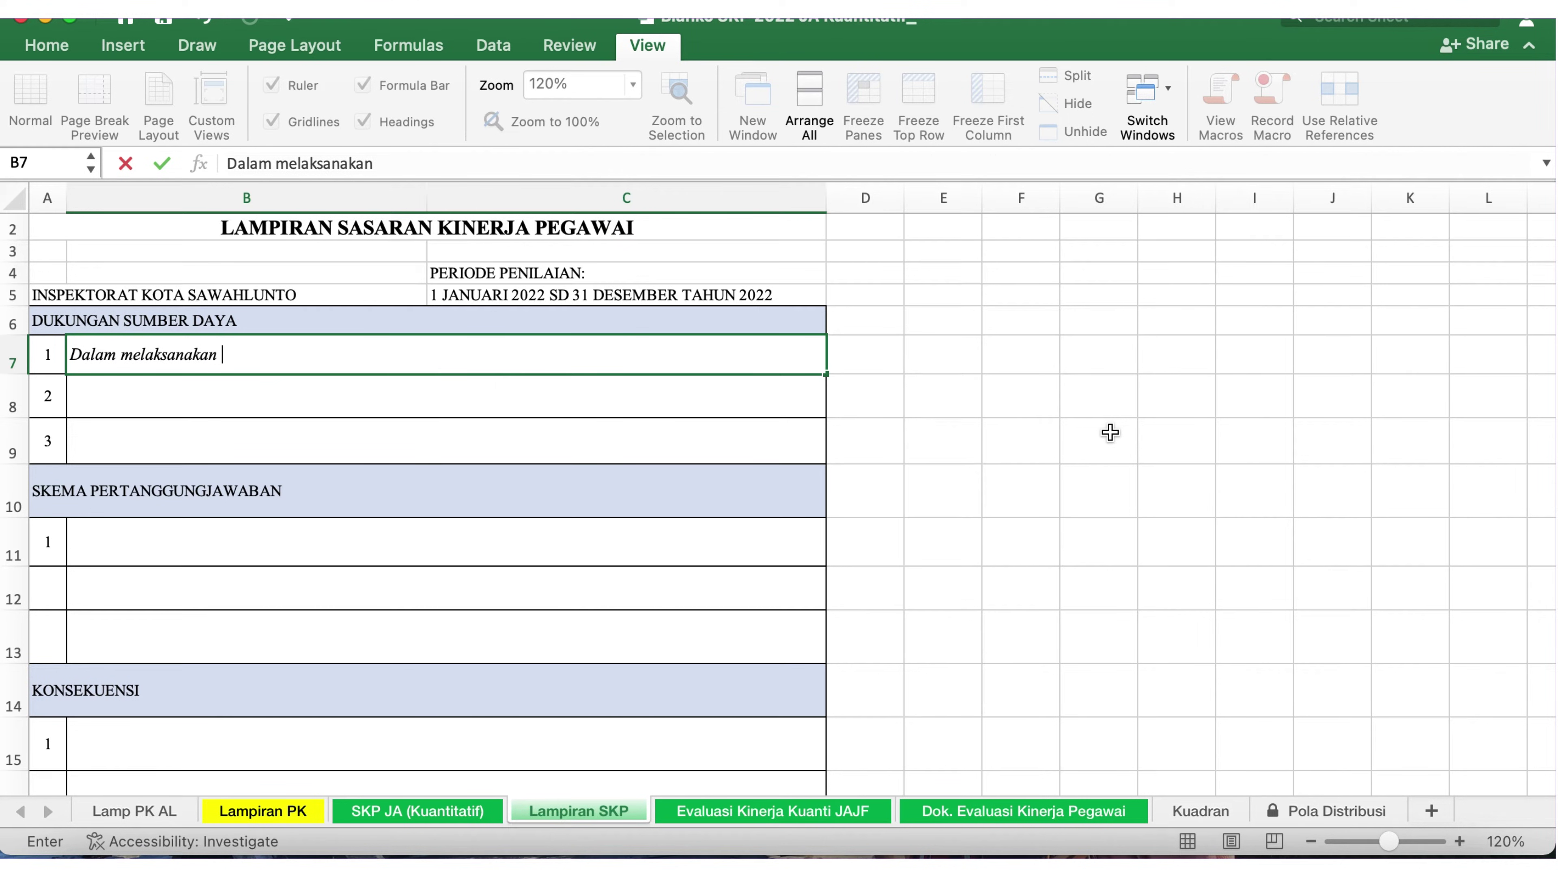
text( tugas)
text(pegawai)
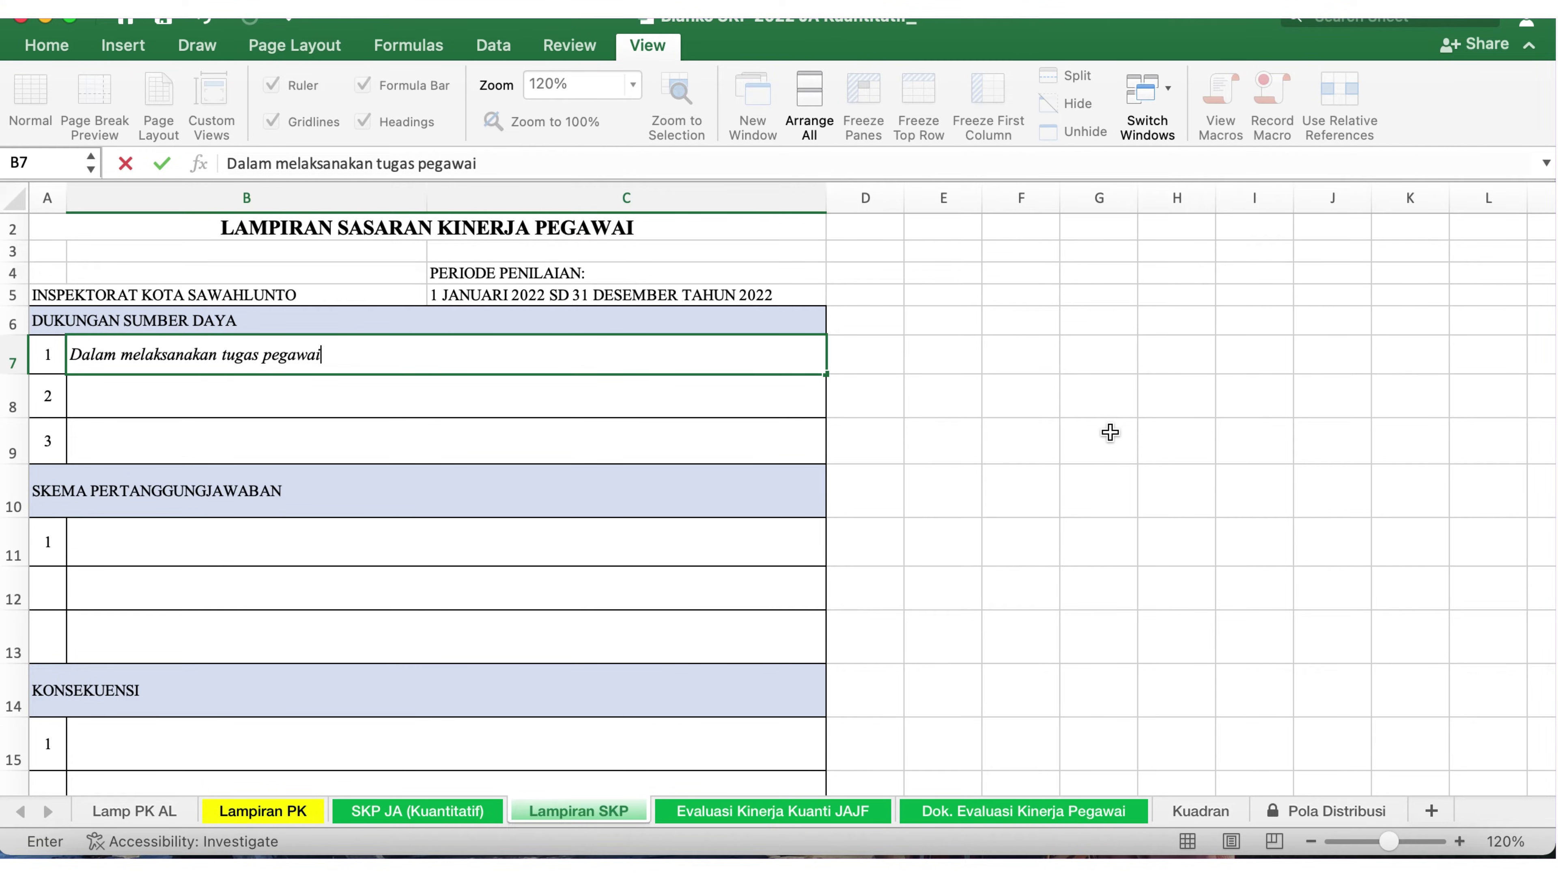
text( membutuhkan )
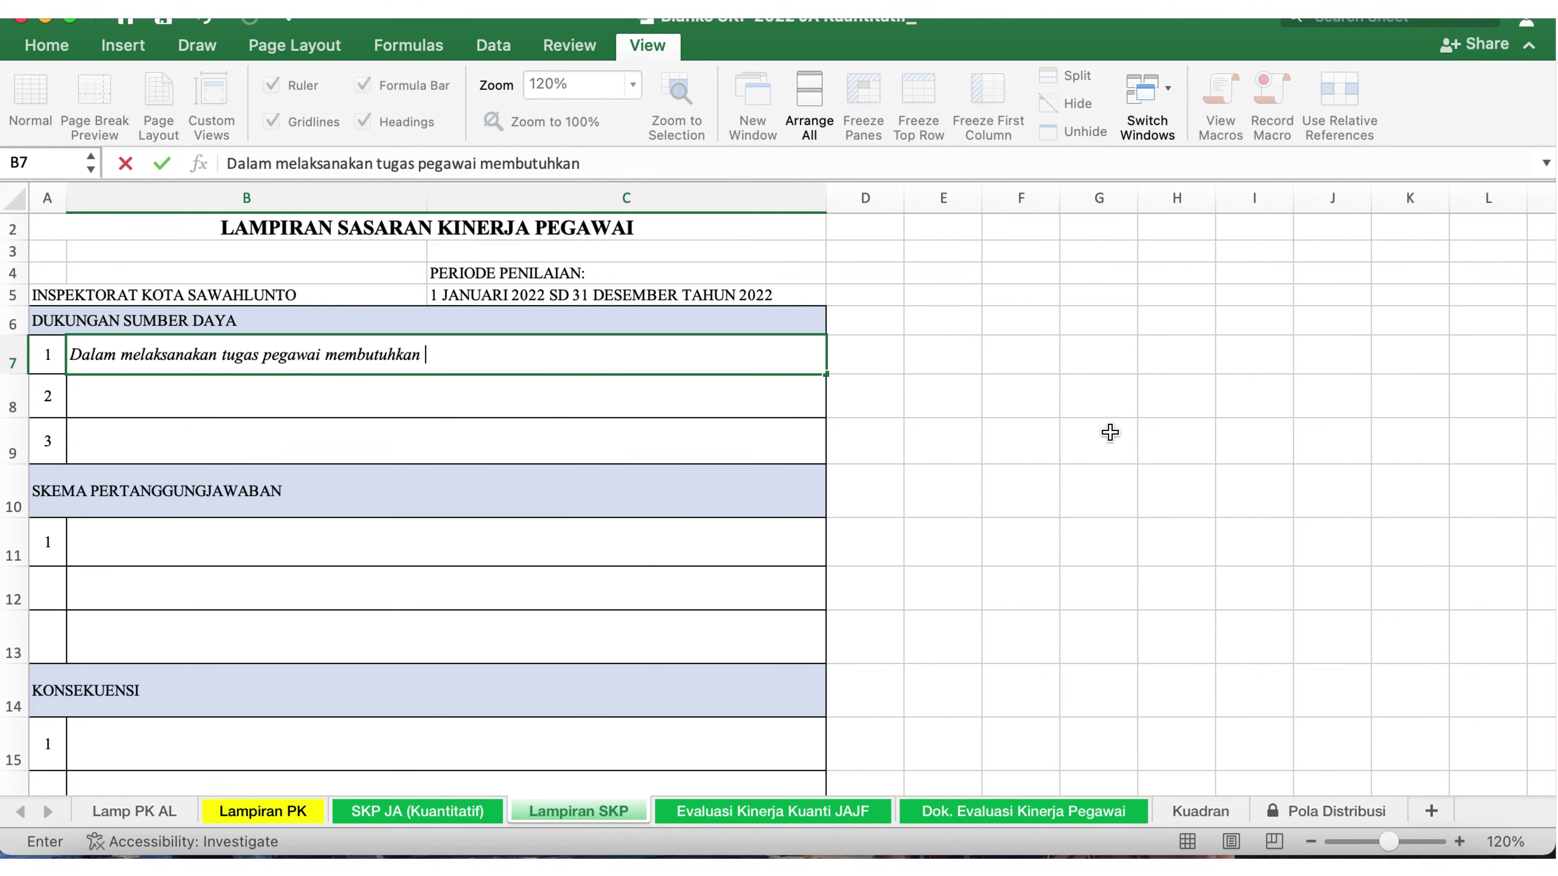
text(sarana dan prasar)
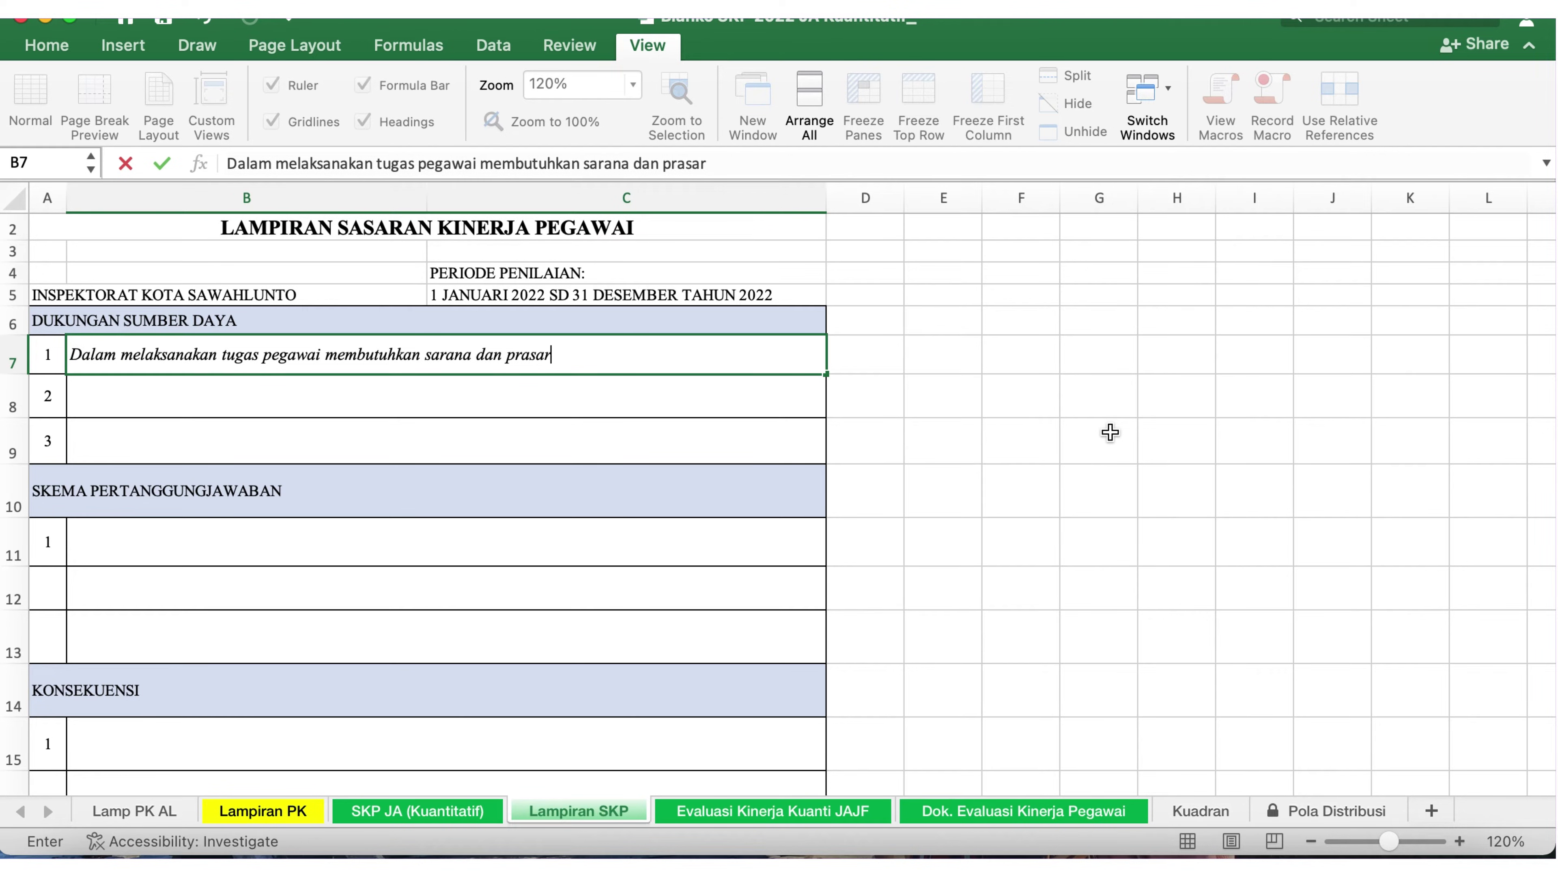
text(ana yang l)
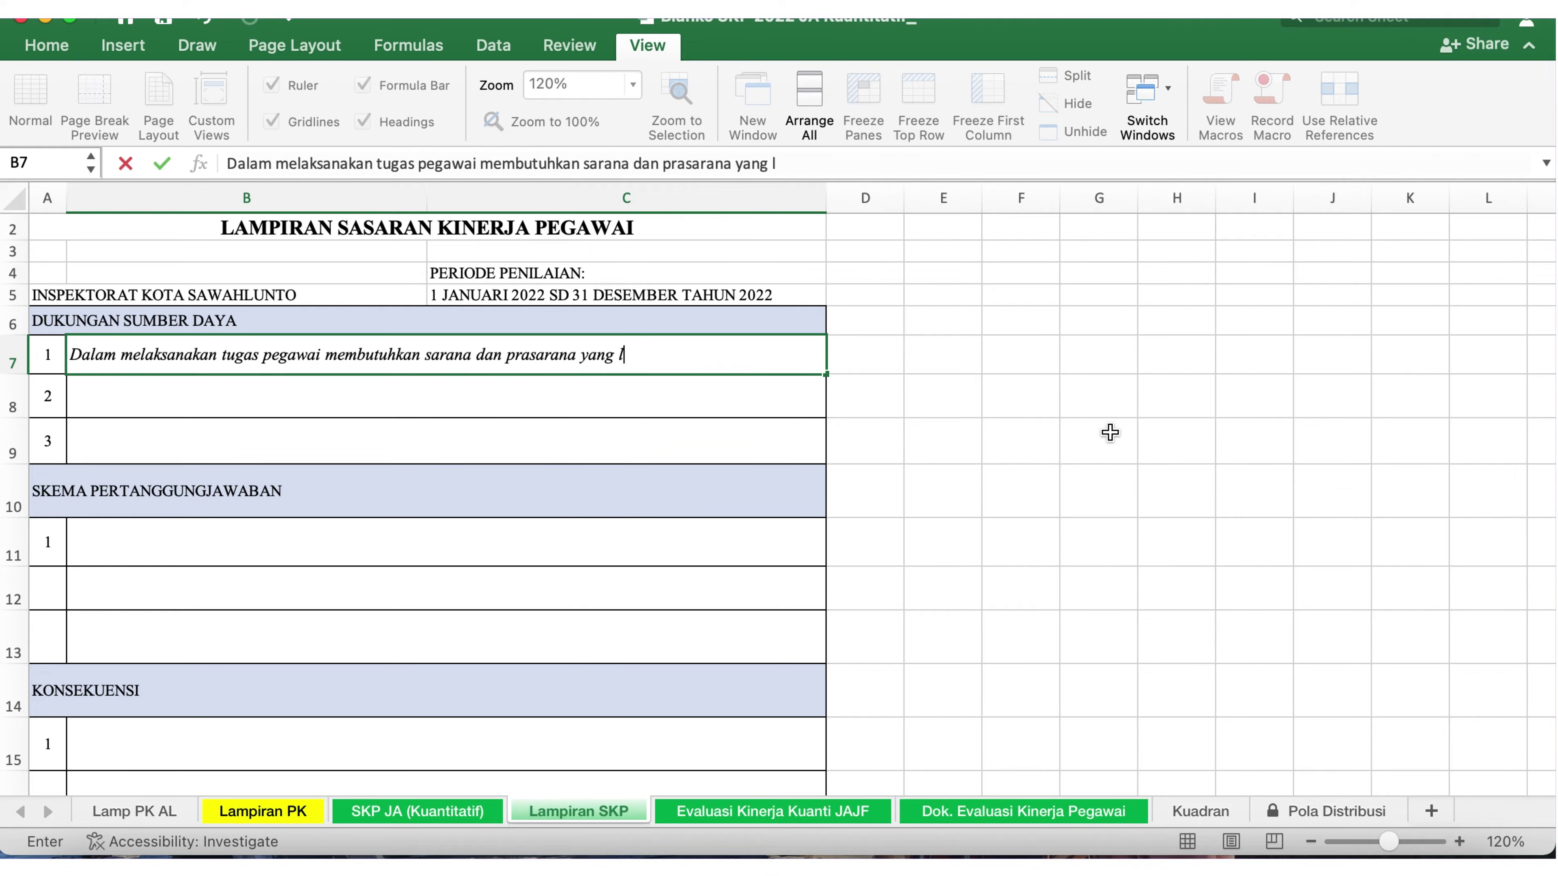
text(engkap)
Enter "Dalam melaksanakan kegiatan pegawai membutuhkan anggaran" as item 2 of Dukungan Sumber Daya in cell B8.
click(693, 403)
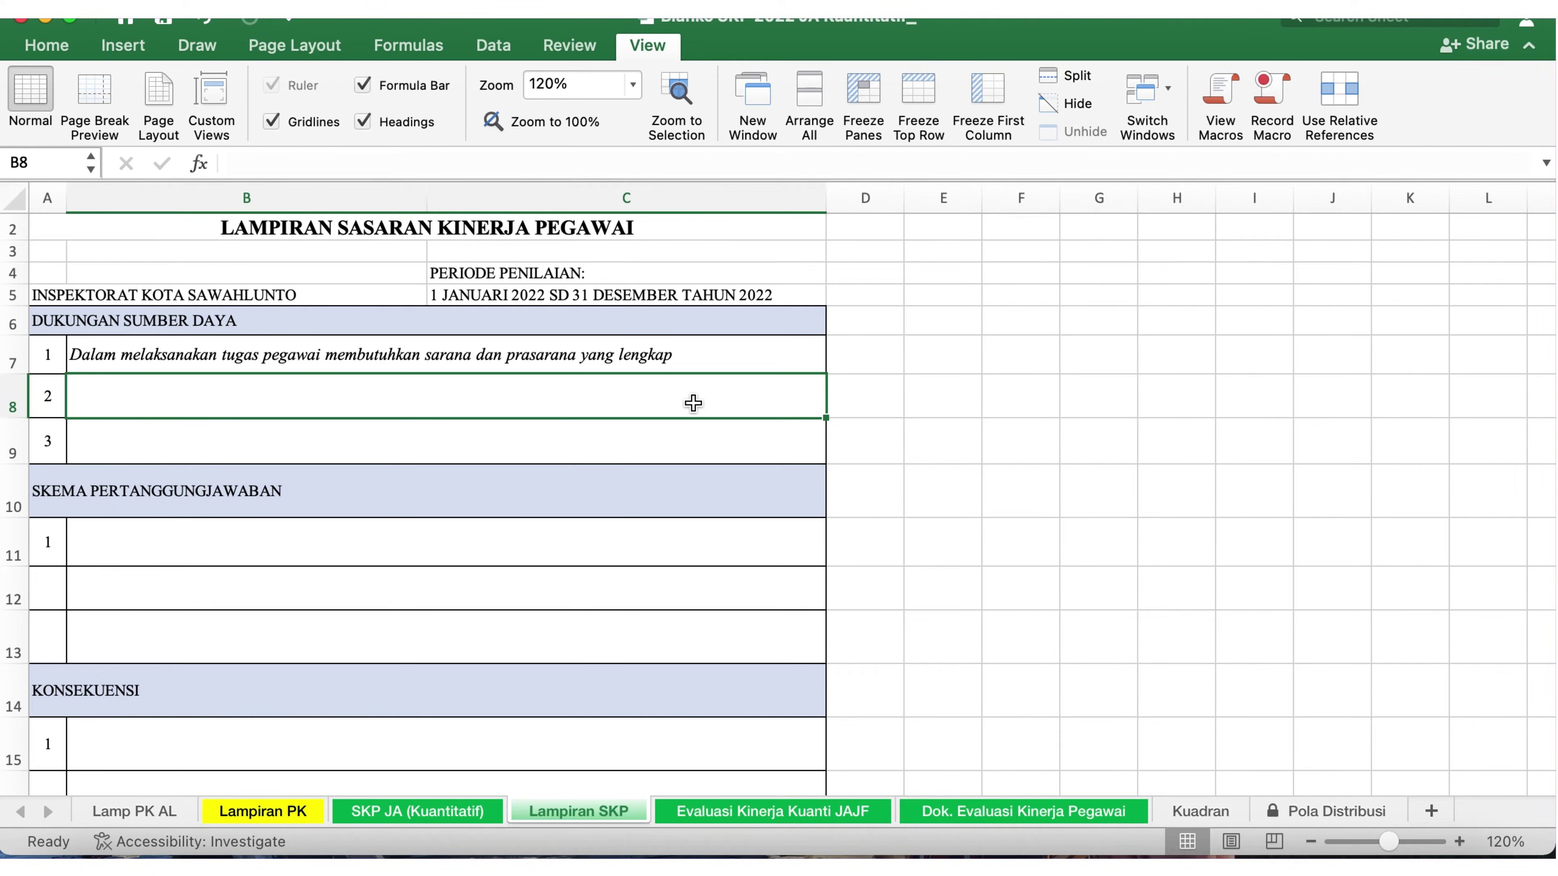
text(D)
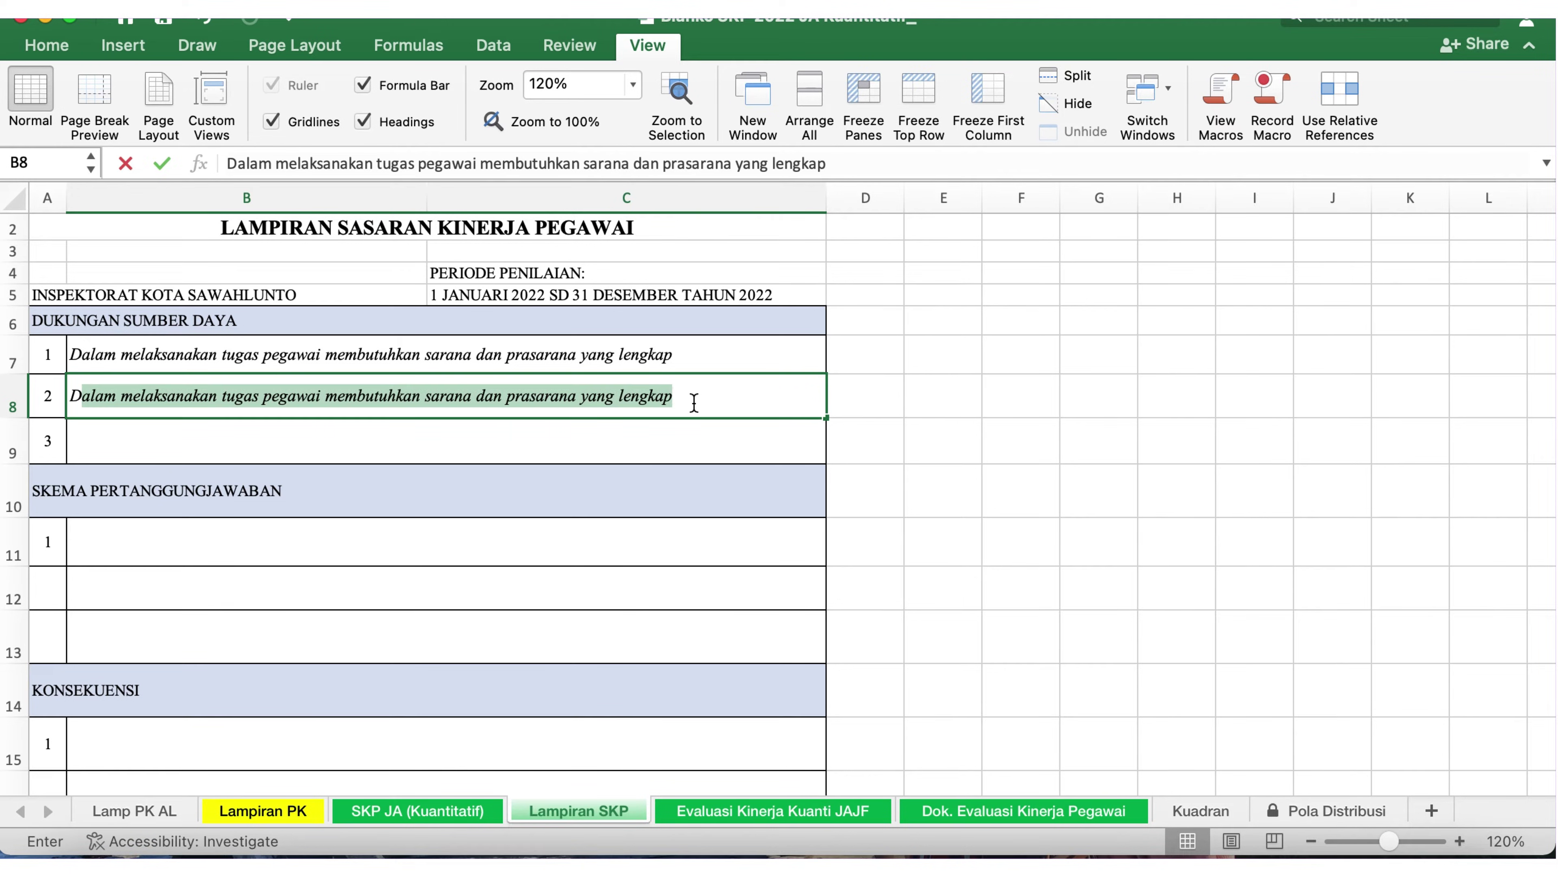
text(alam melak)
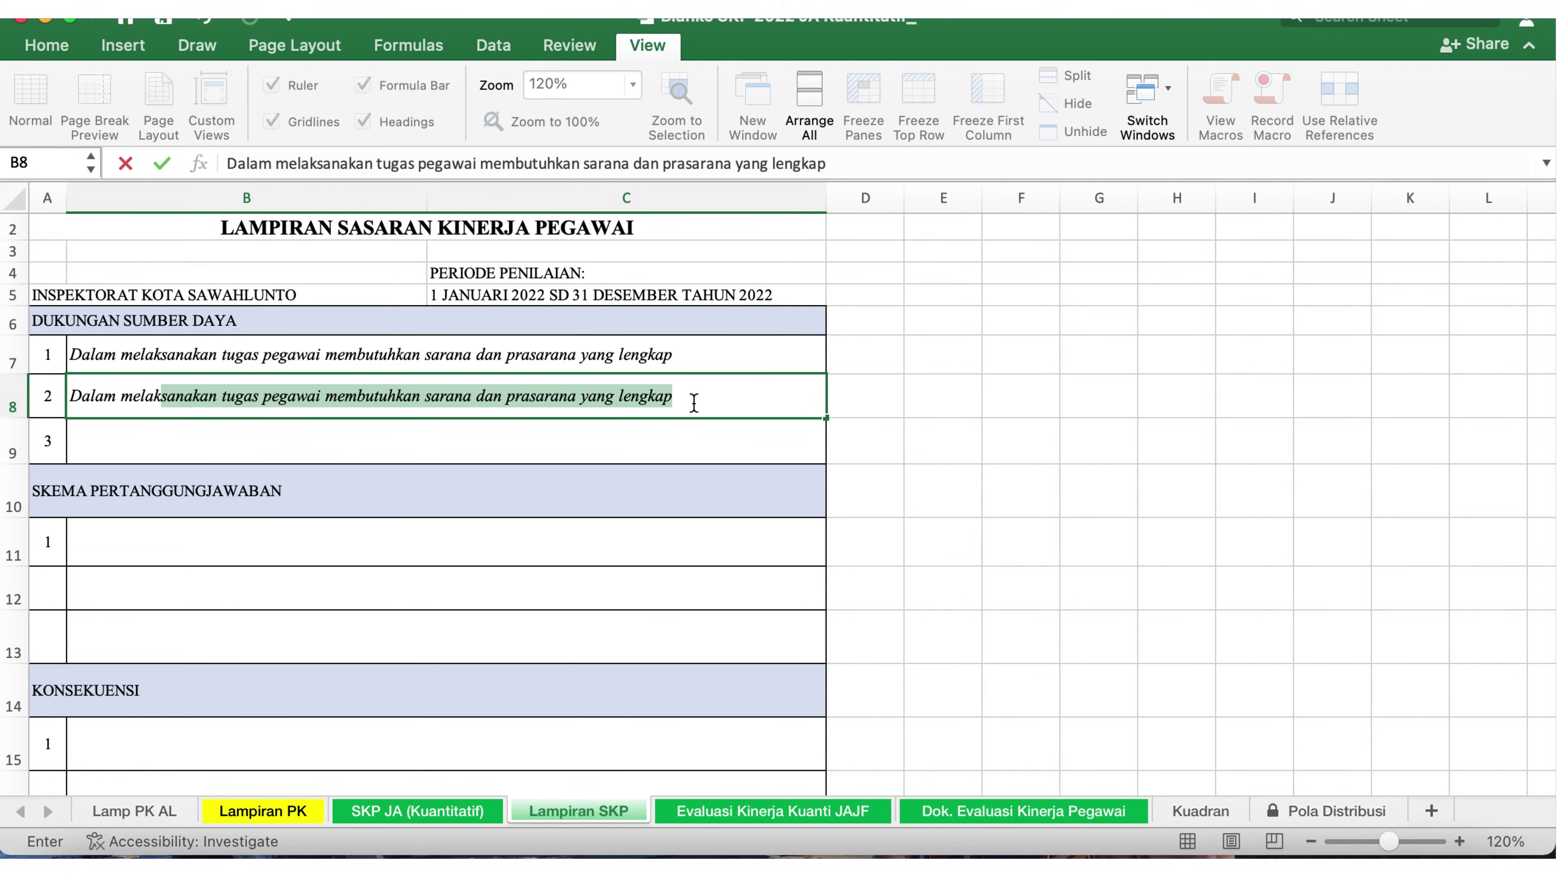
text(sanakan k)
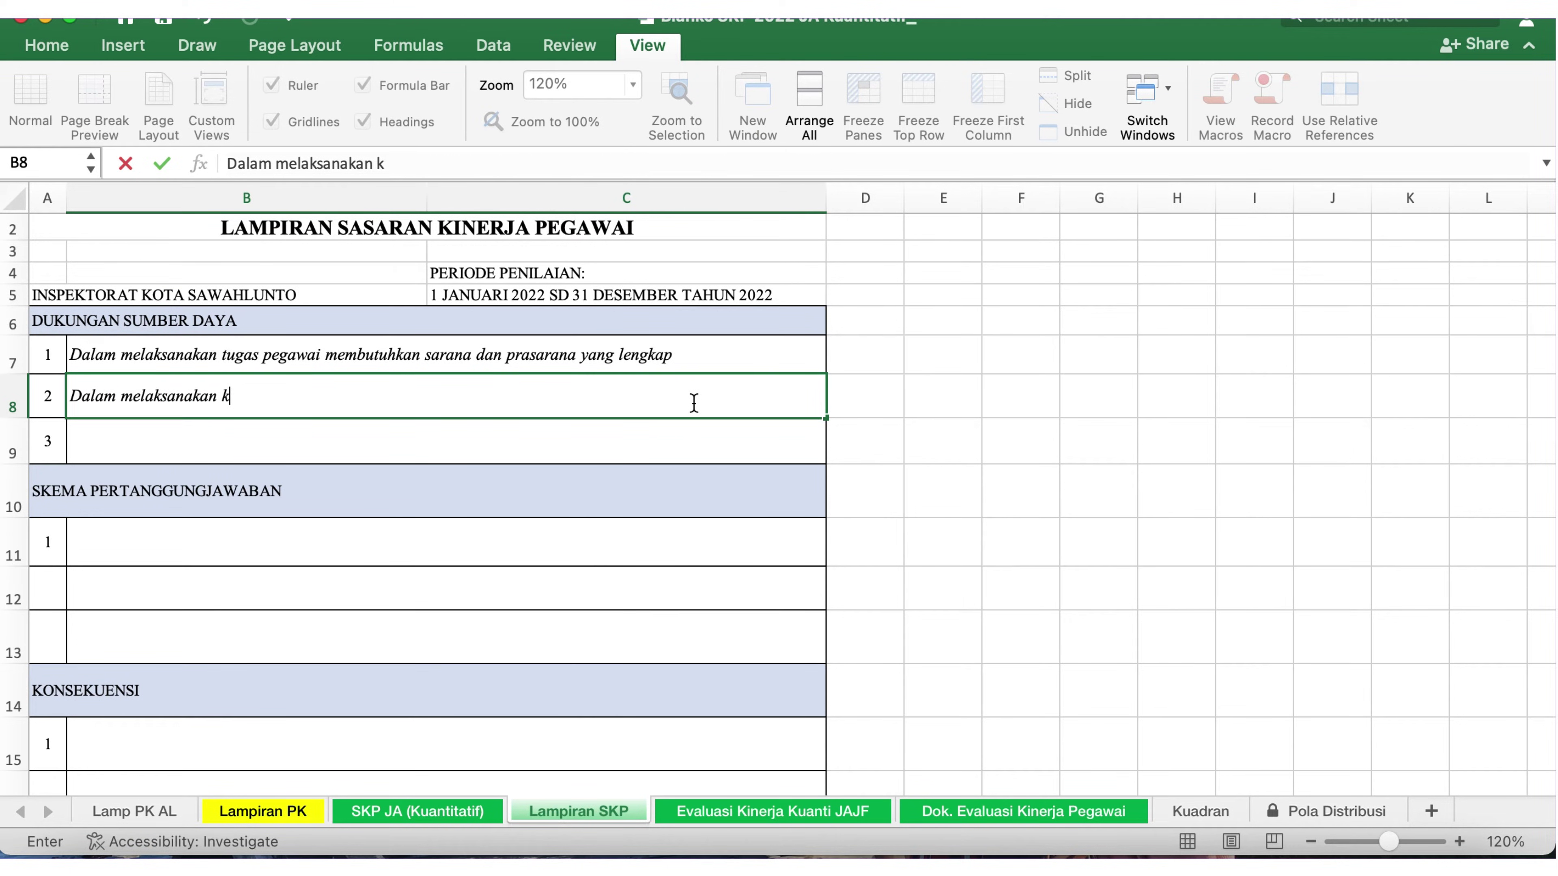
text(egiatan pegawai )
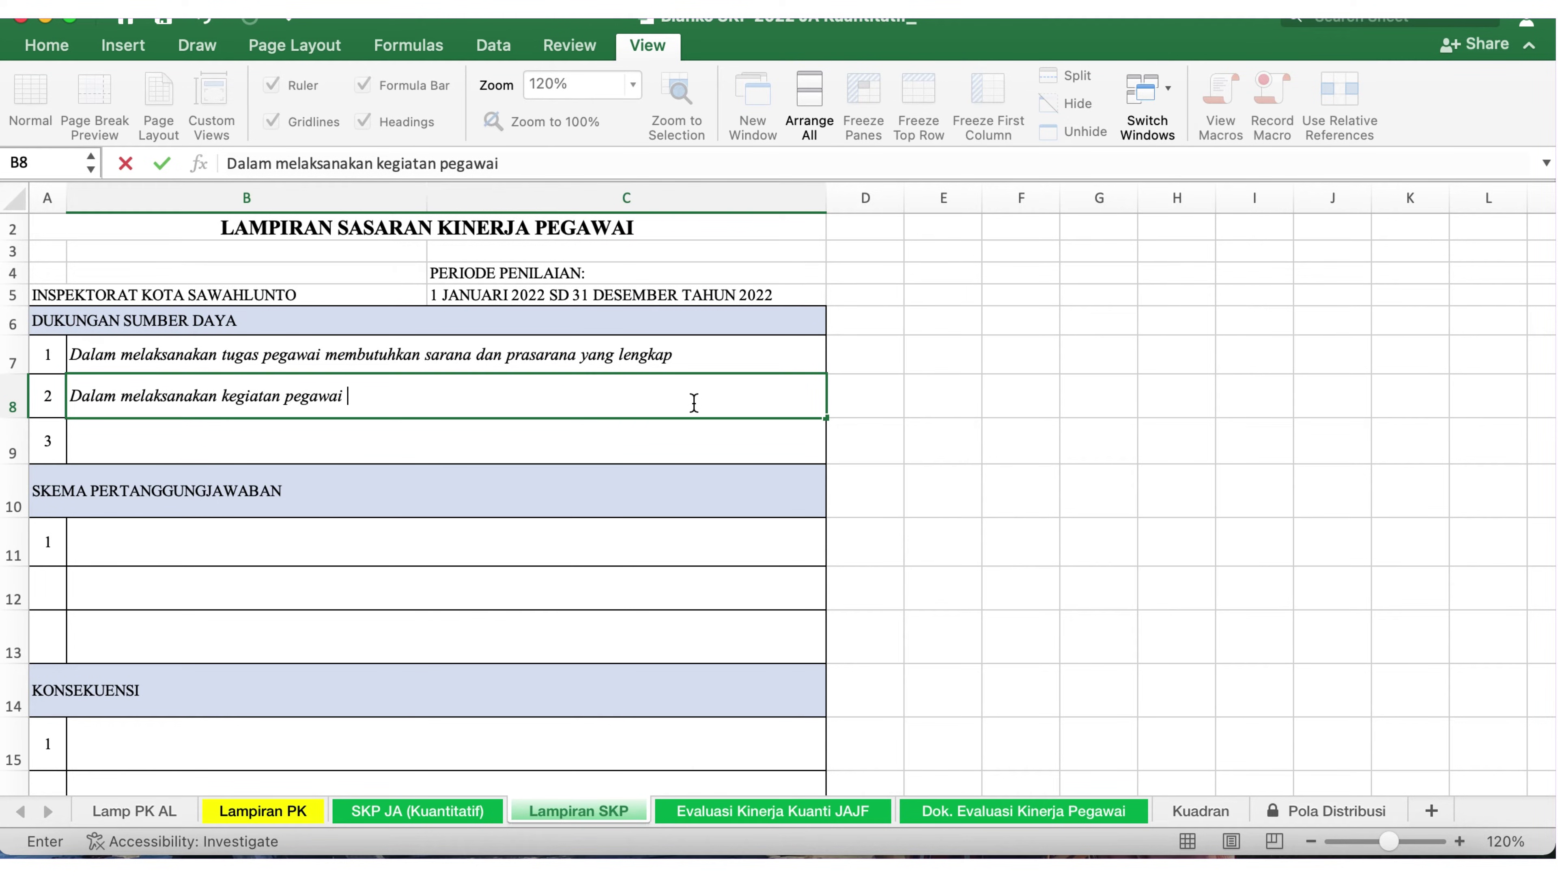
text(membutu)
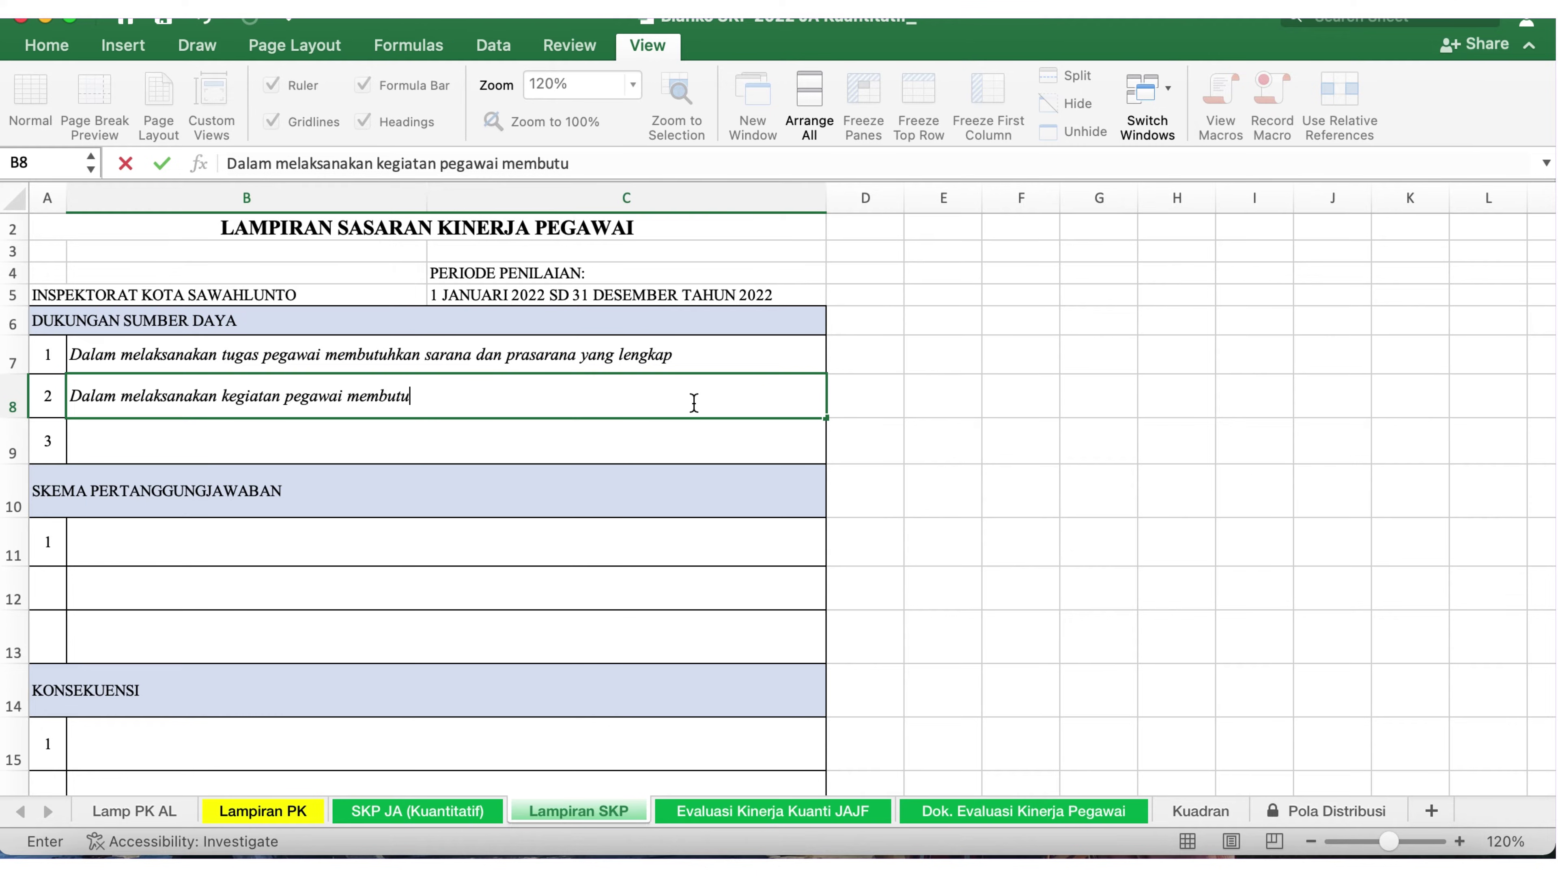
text(hkan angga)
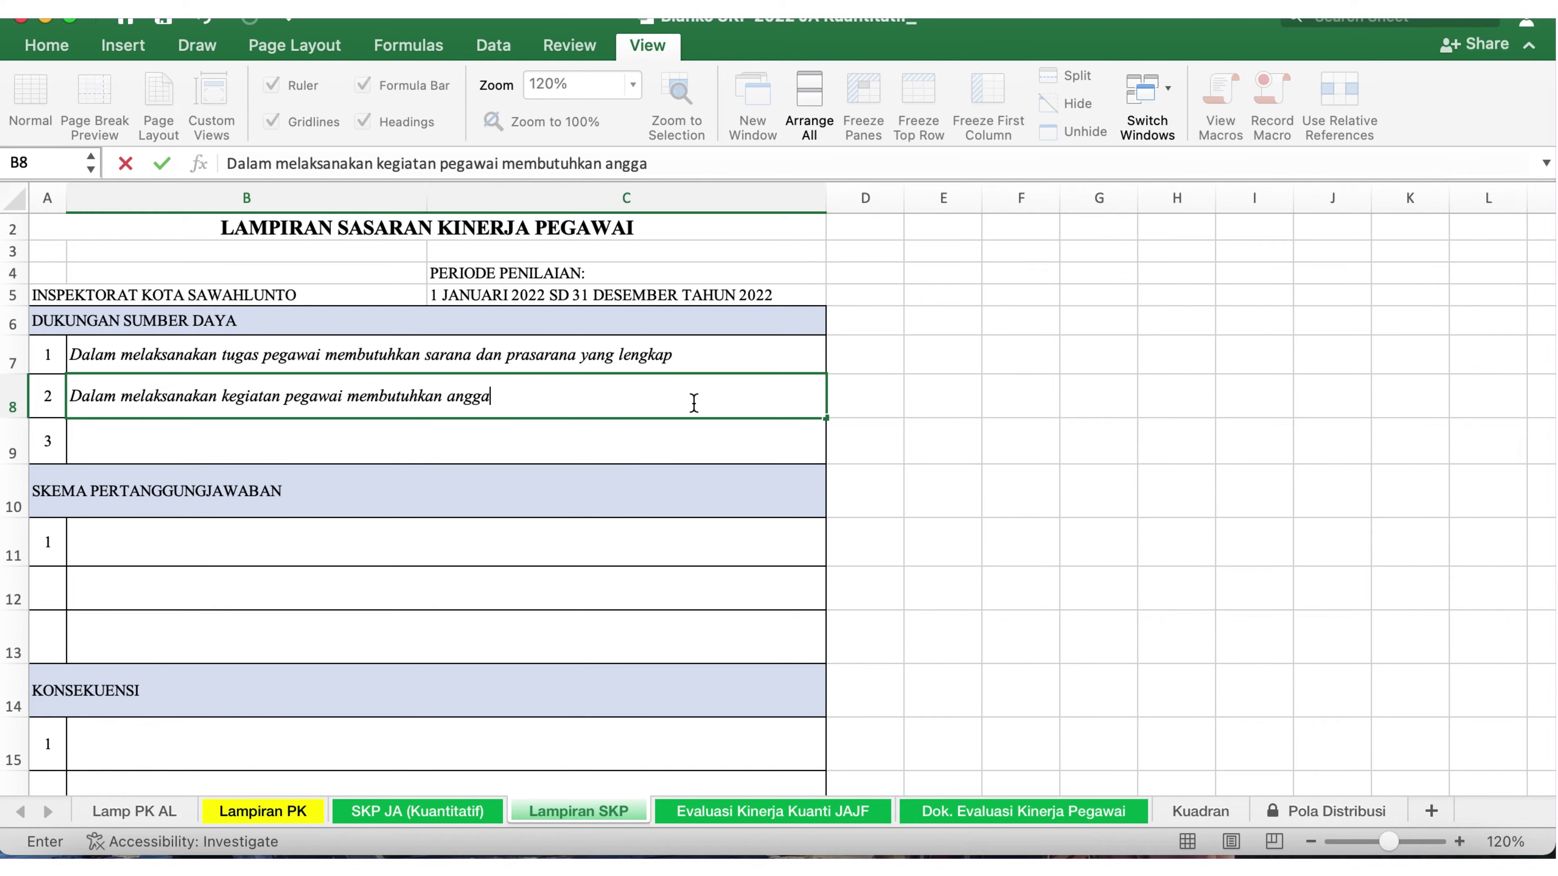
text(ran)
Enter "Dalam melaksanakan tugas pegawai membutuhkan pengembangan kompetensi" as item 3 of Dukungan Sumber Daya in cell B9.
click(427, 444)
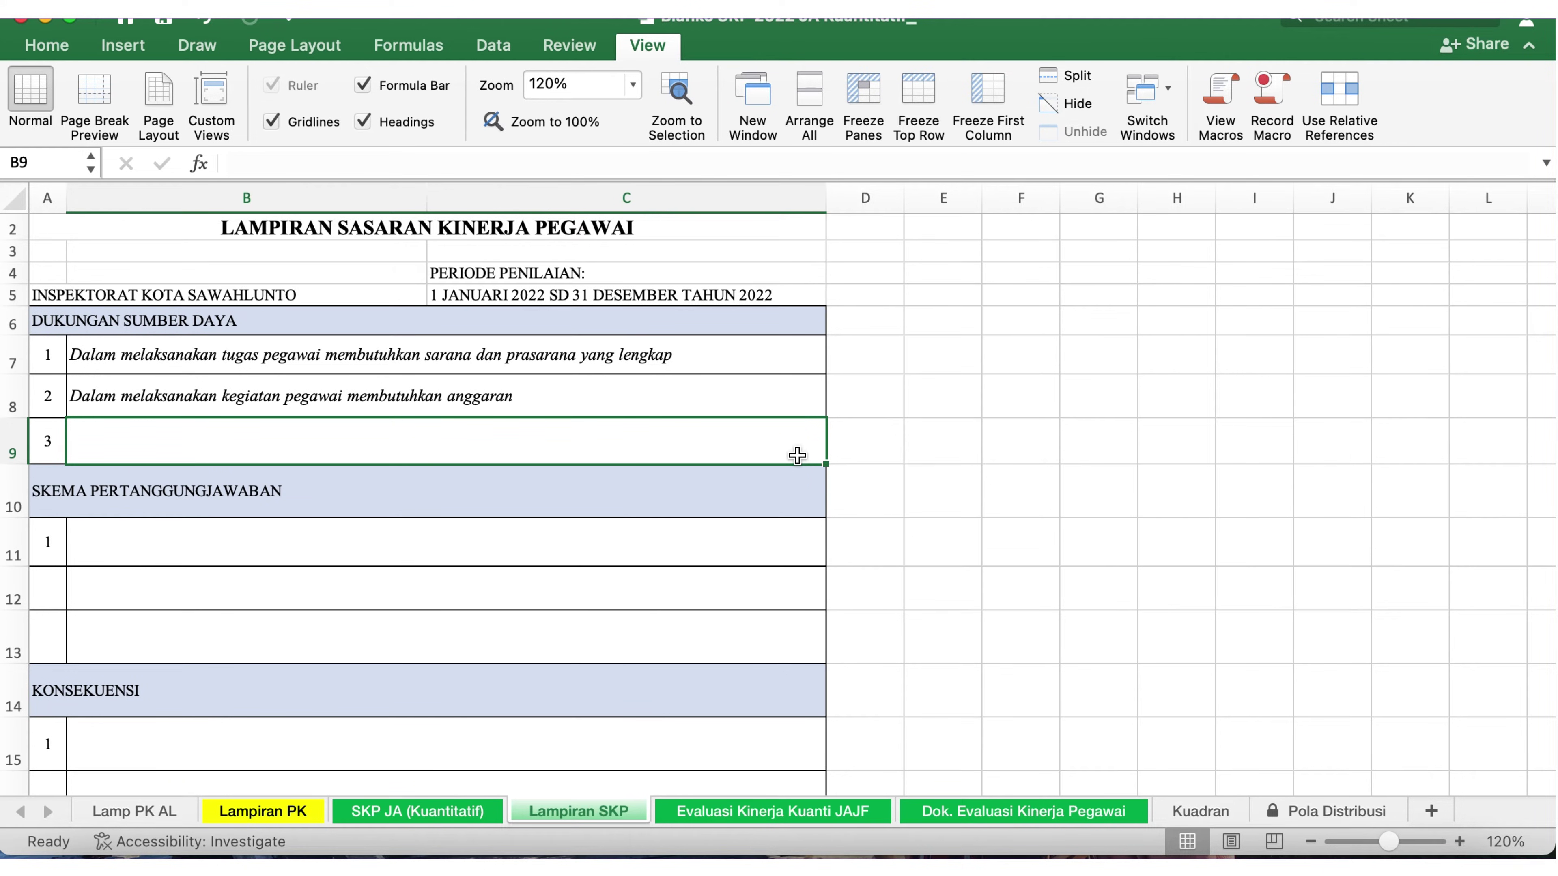
text(Dalam )
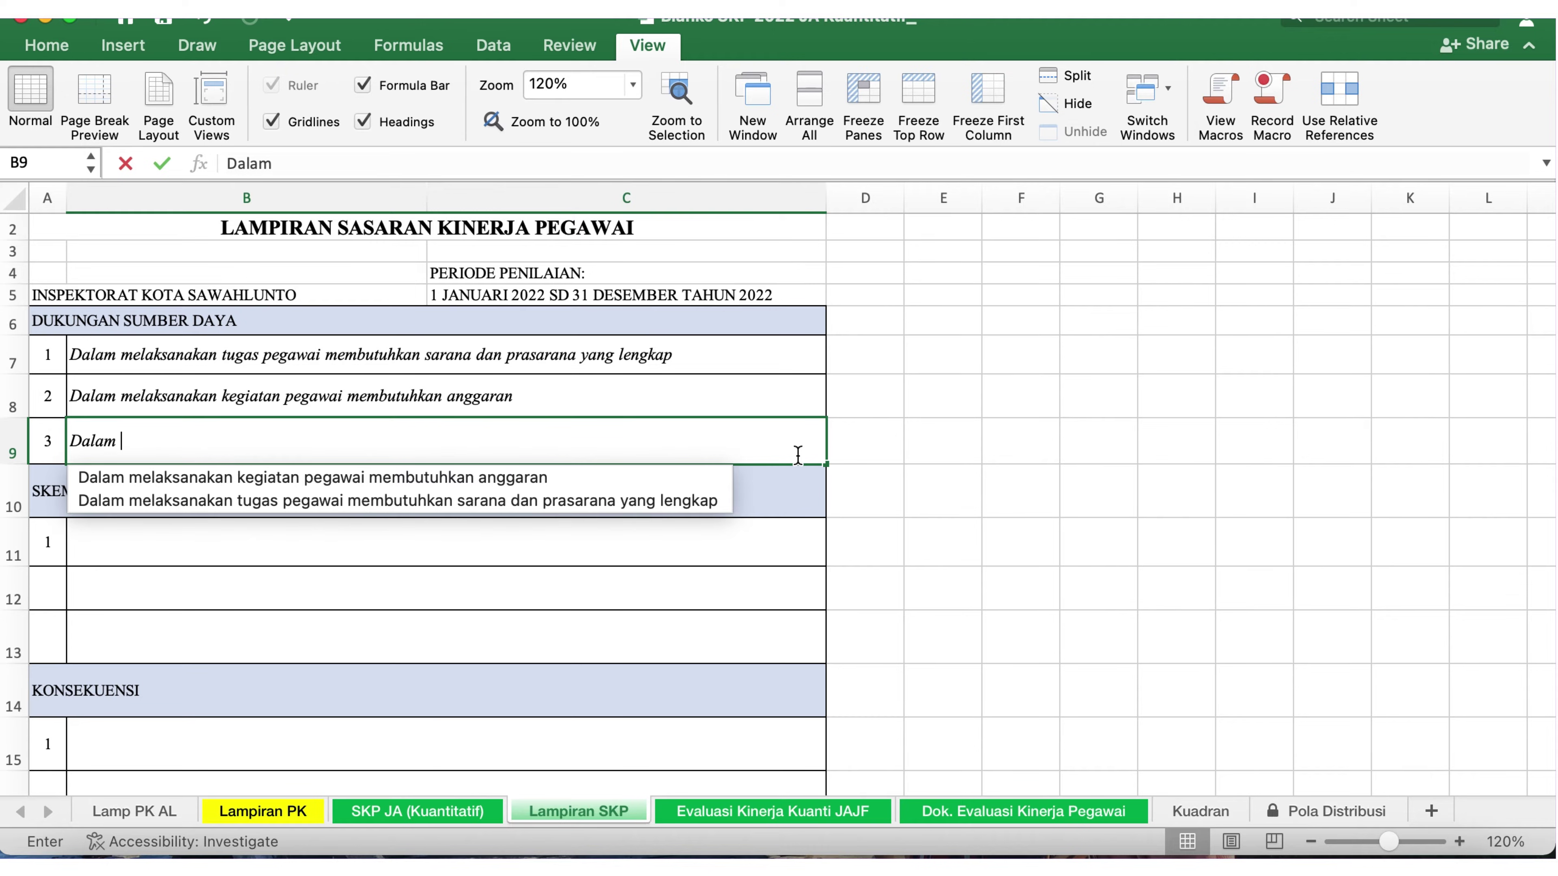
text(melaksanakan )
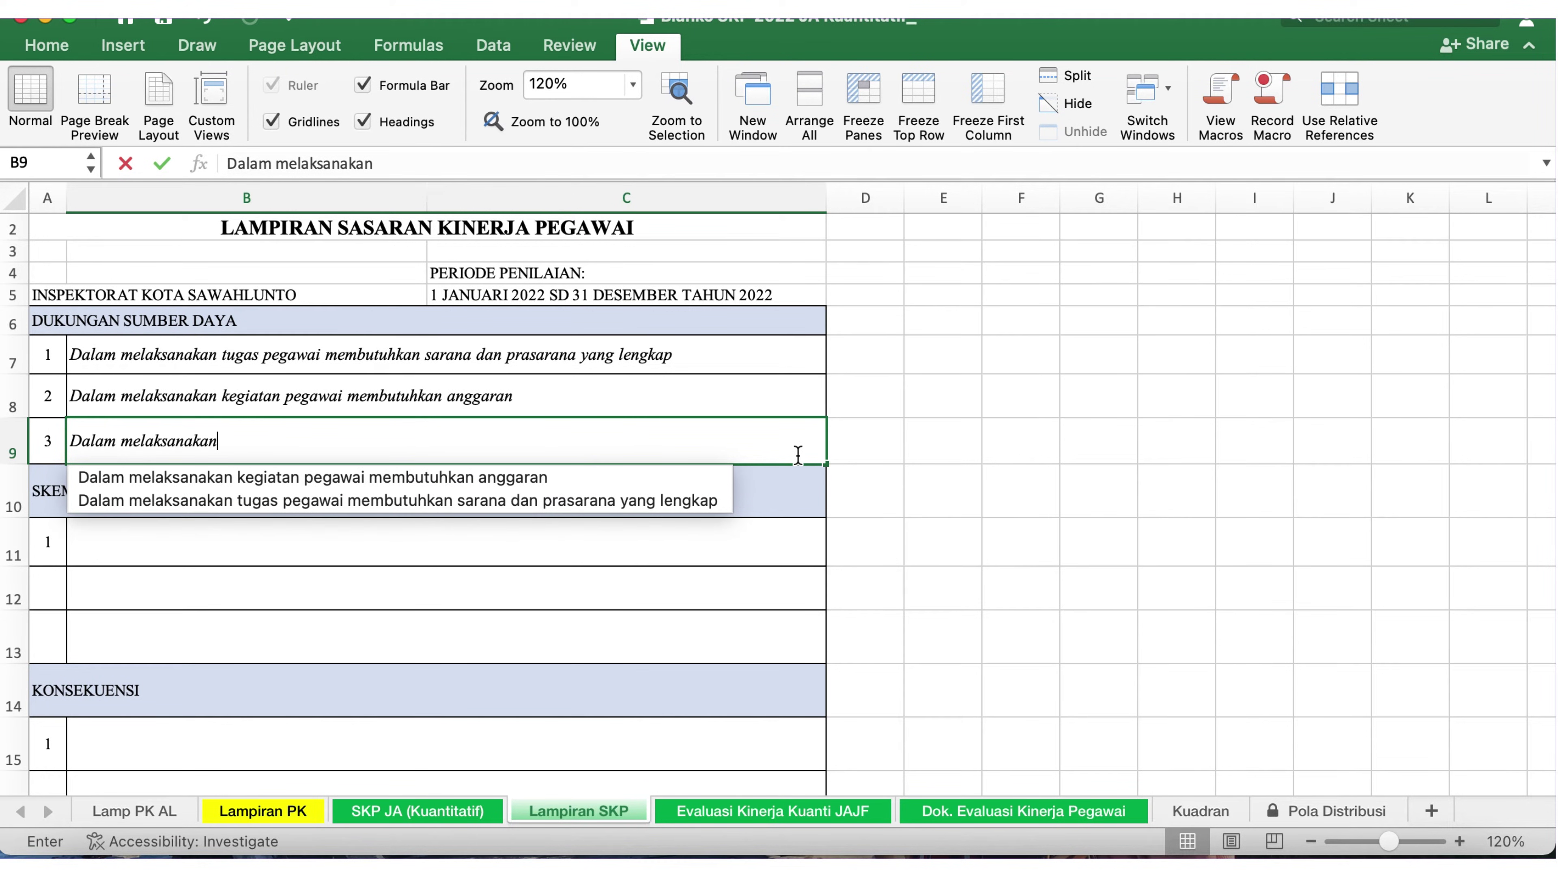
text(tugas)
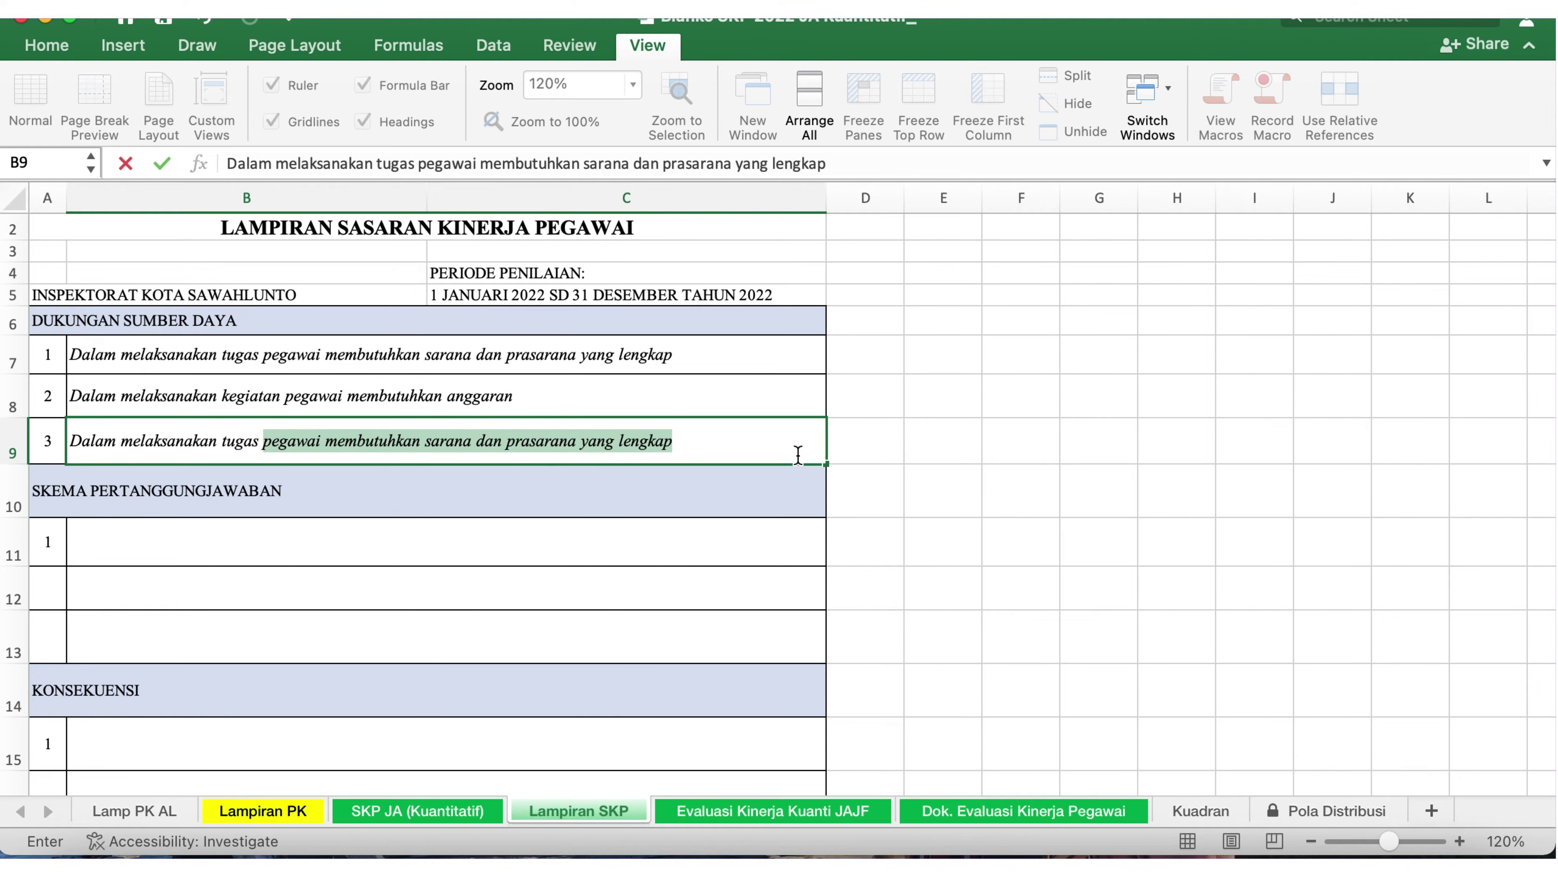
text( pegawai membutu)
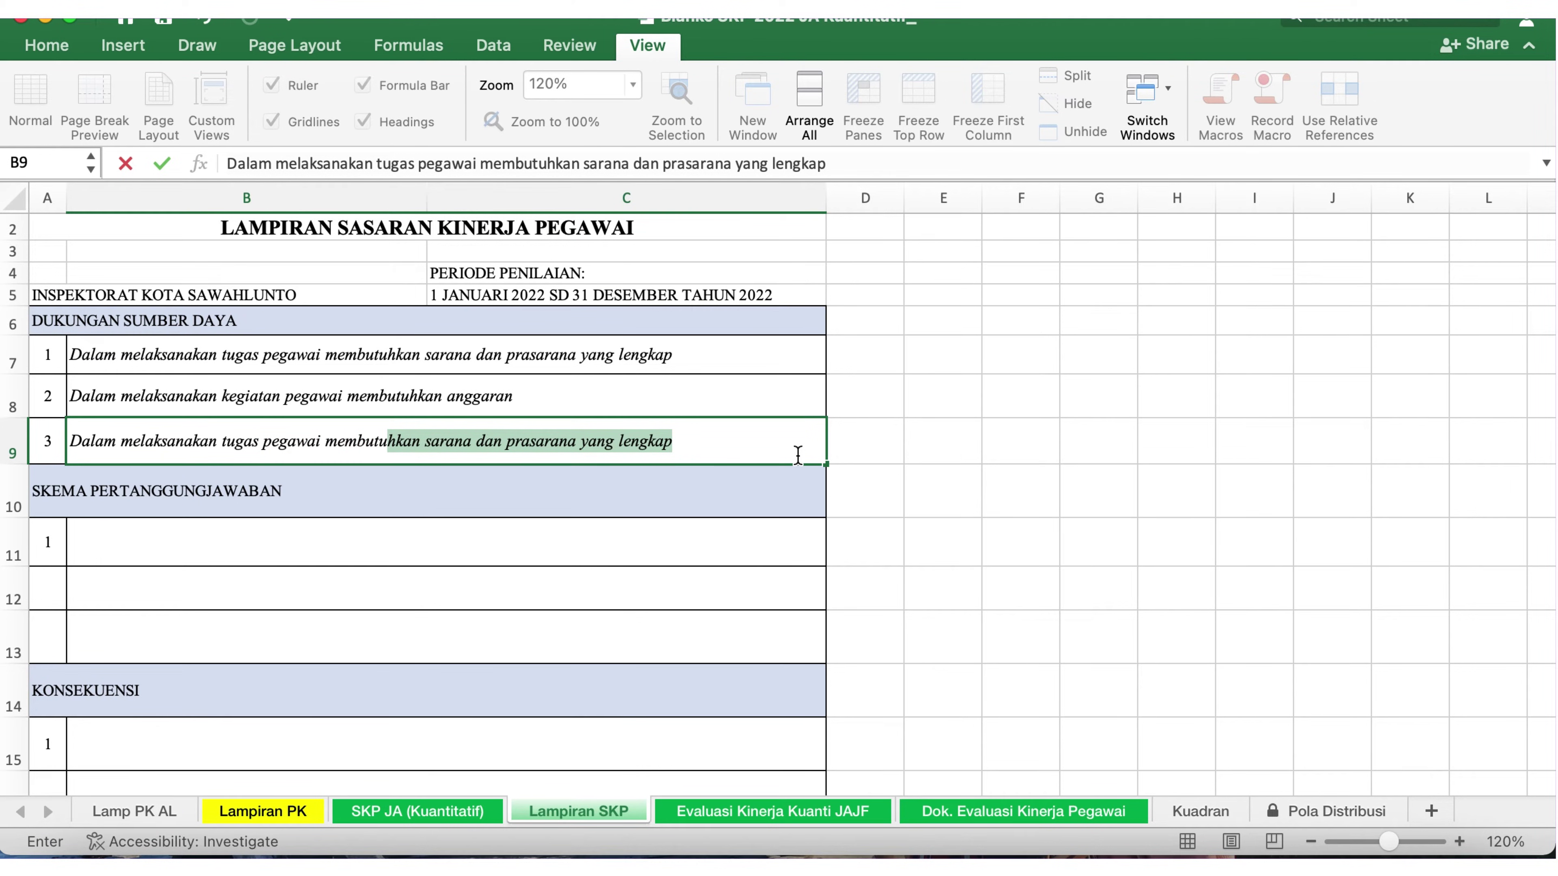
text(hkan )
text(pe)
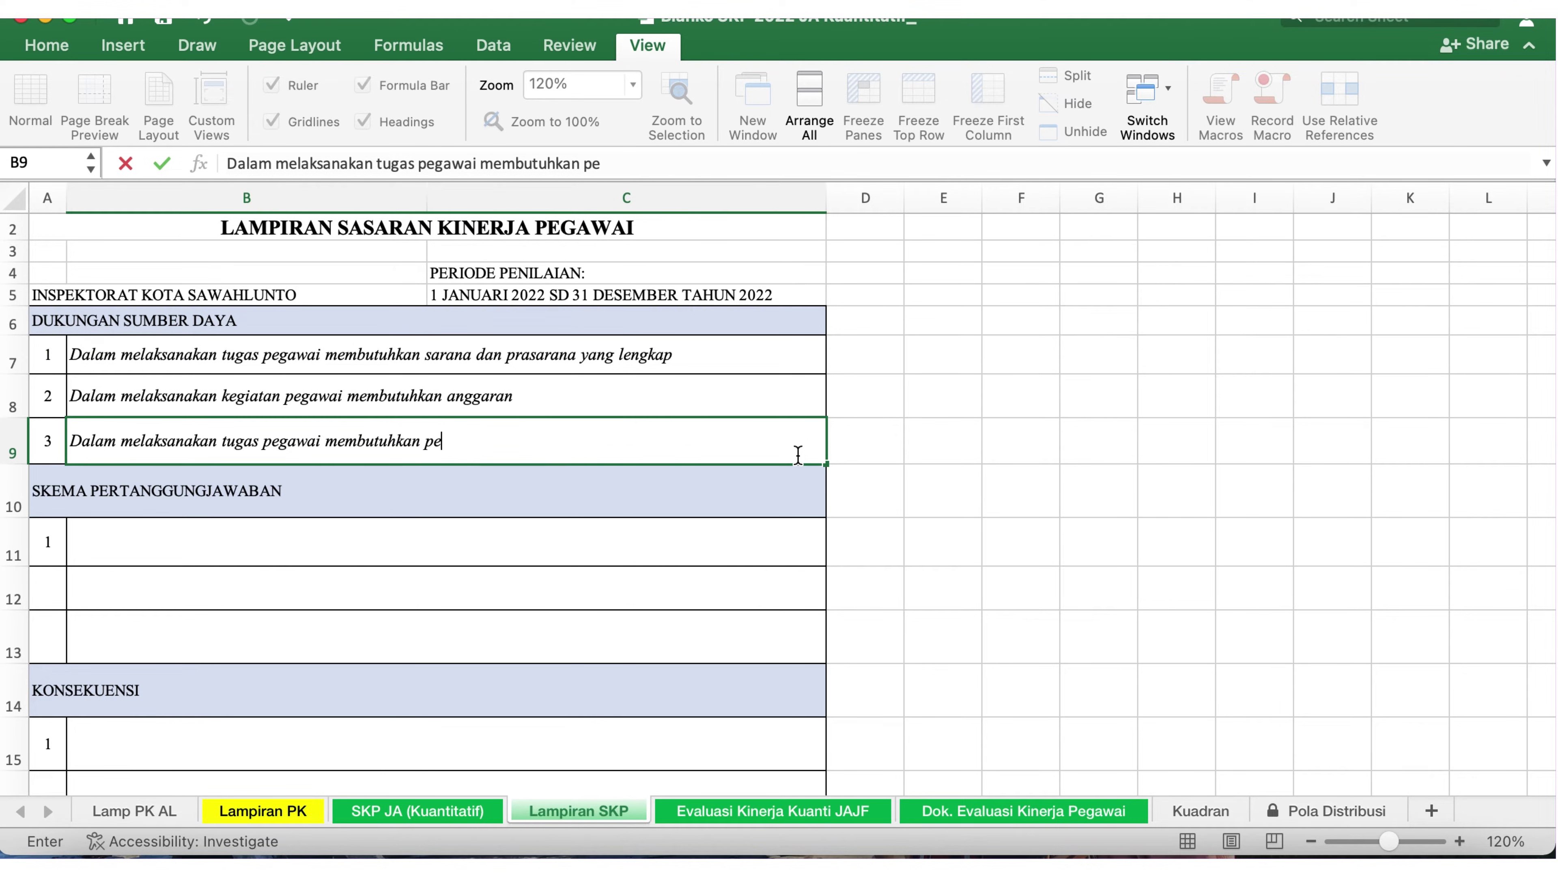
text(ngembangan )
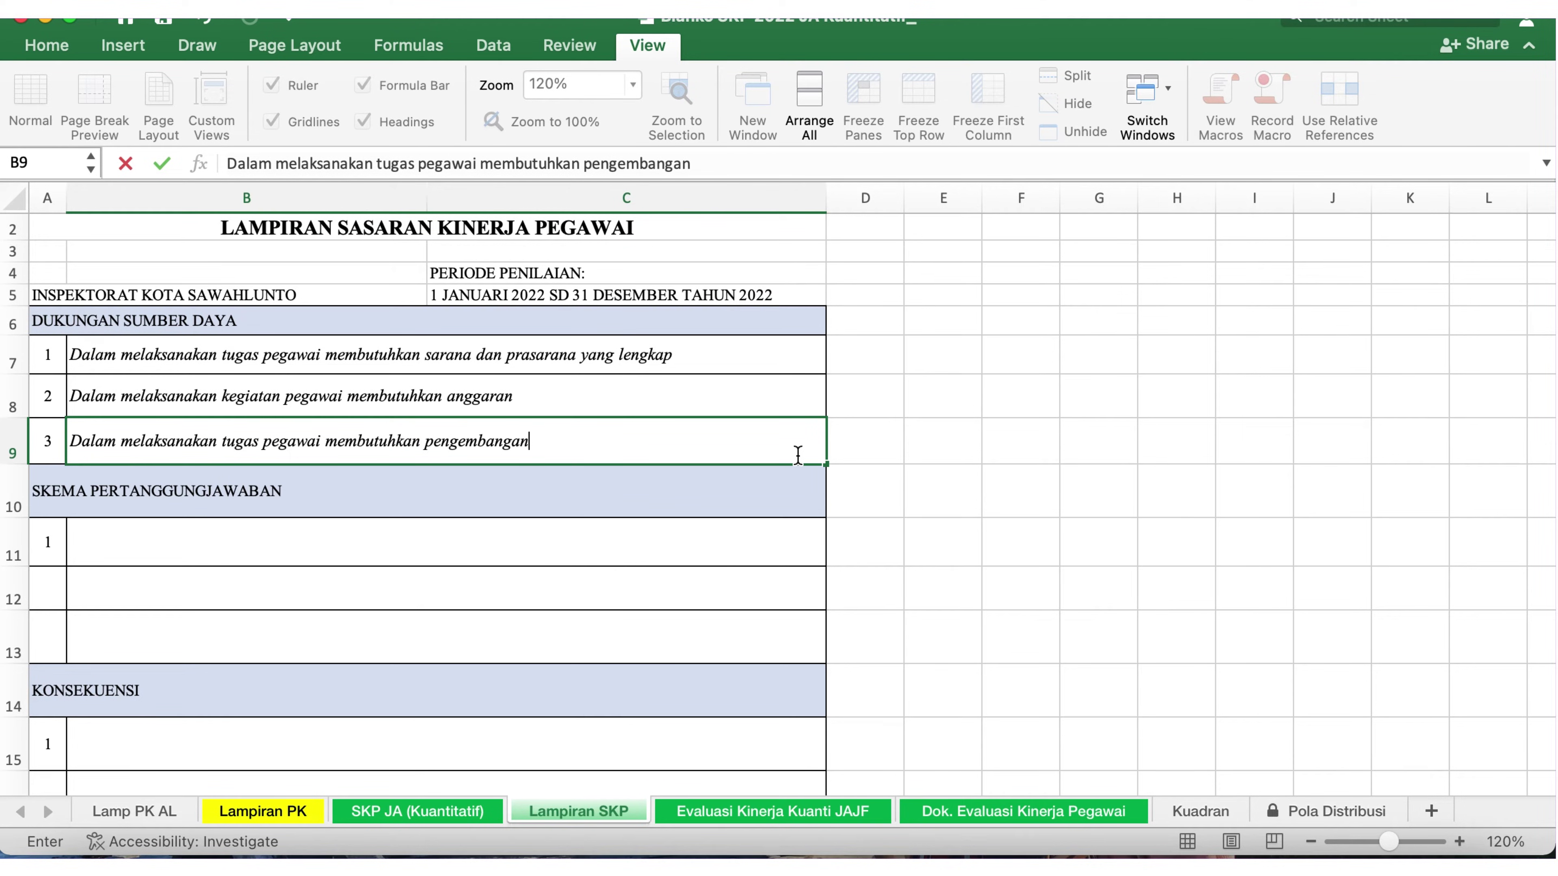
text(kompetensi)
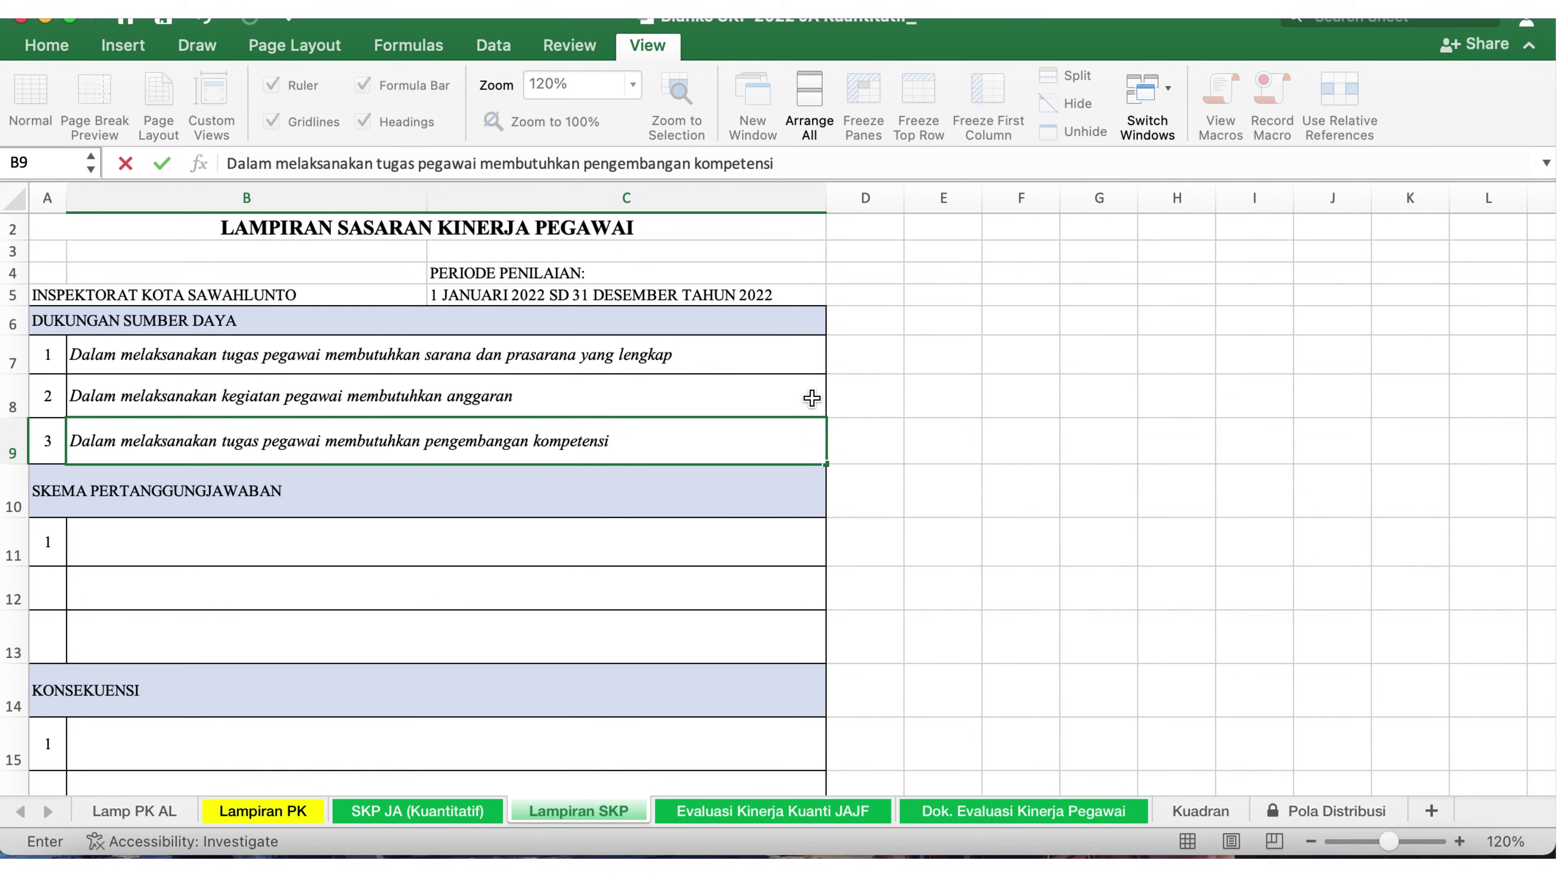
click(1015, 437)
Enter "Hasil kerja akan dilaporkan ke atasan langsung setiap triwulan dilengkapi dengan dokumen pendukung yang relevan" as item 1 of Skema Pertanggungjawaban in cell B11.
scroll(372, 543, down, 3)
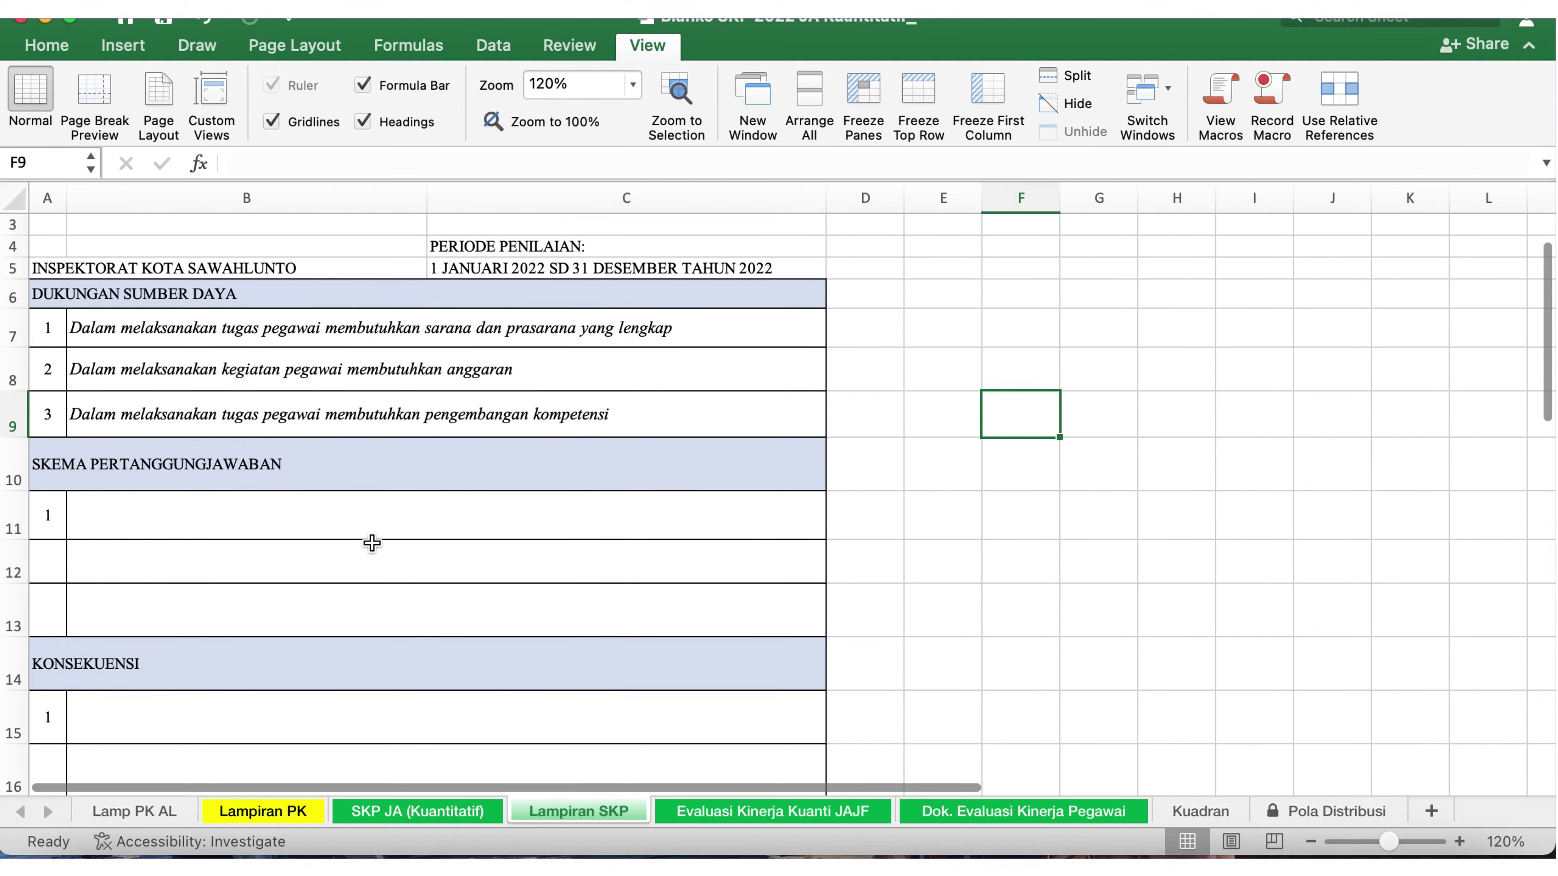
scroll(362, 507, down, 1)
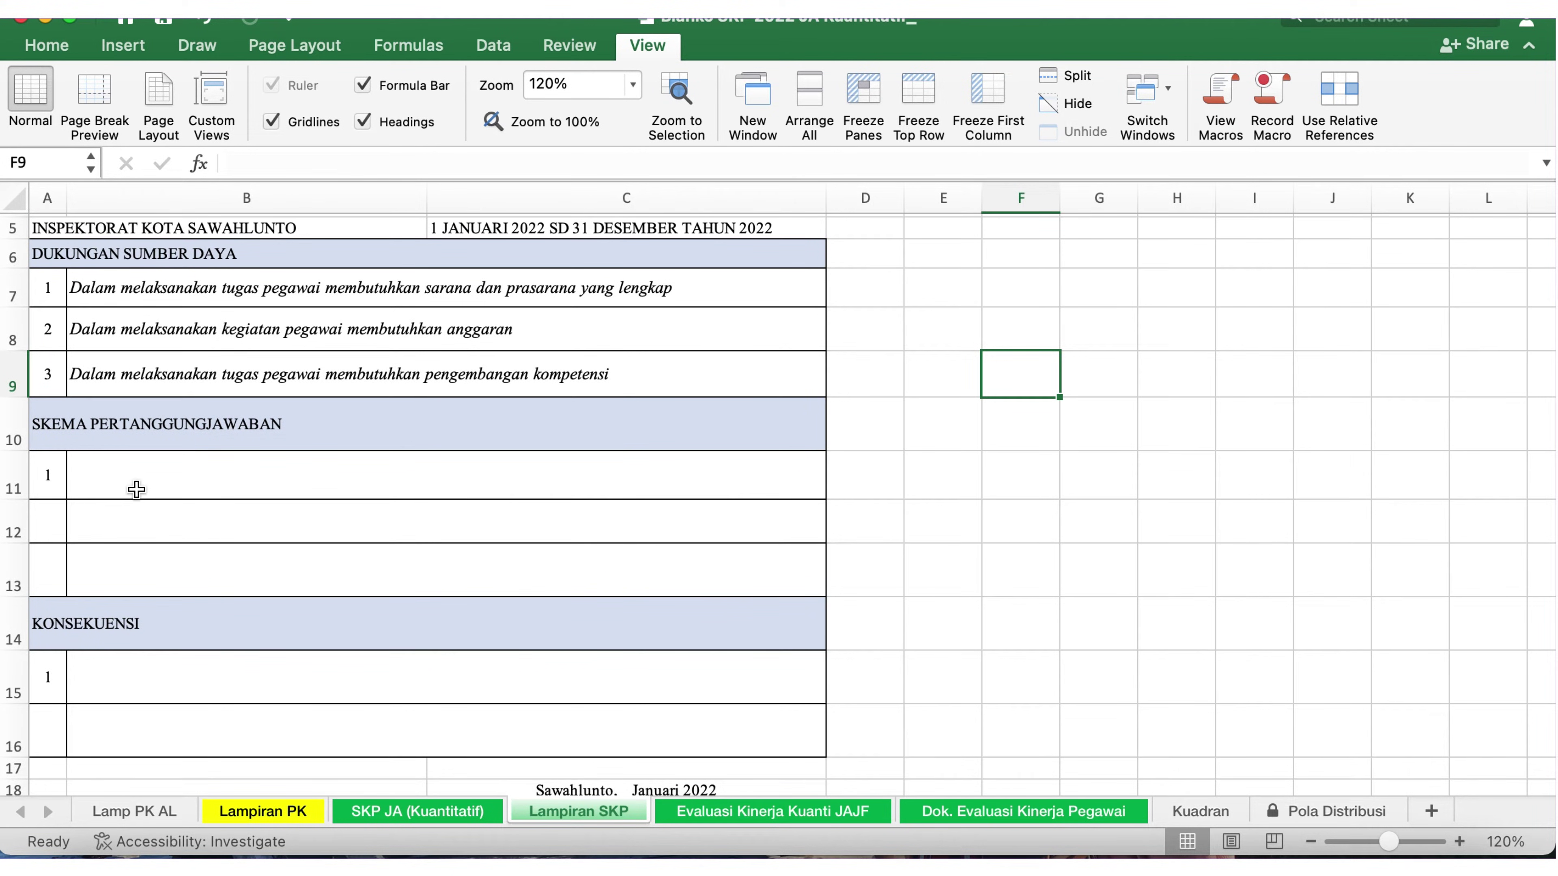
click(104, 478)
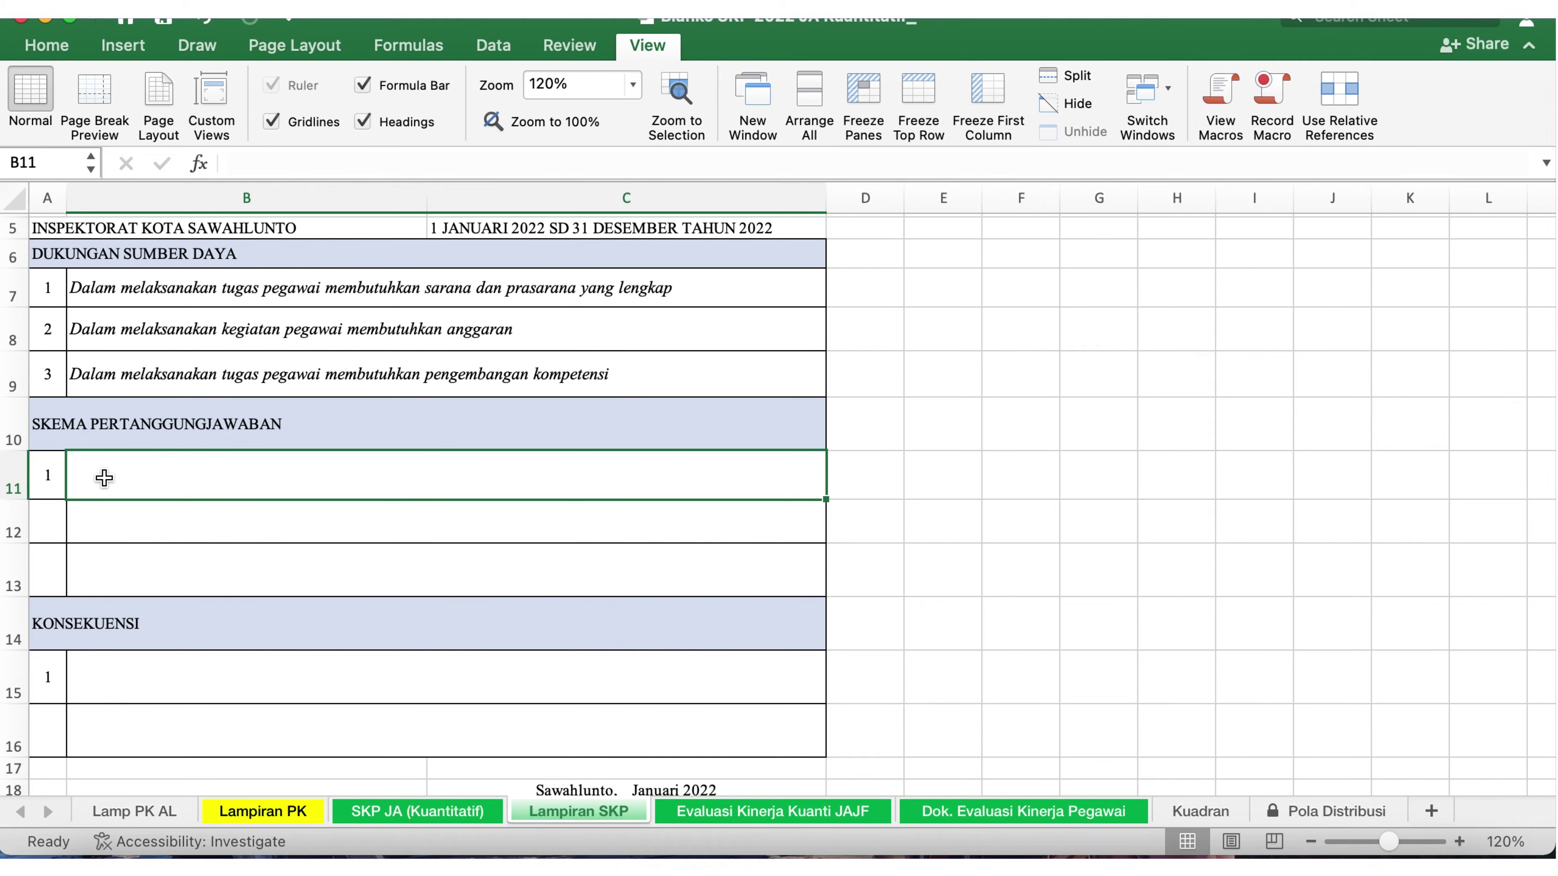
text(Hasil k)
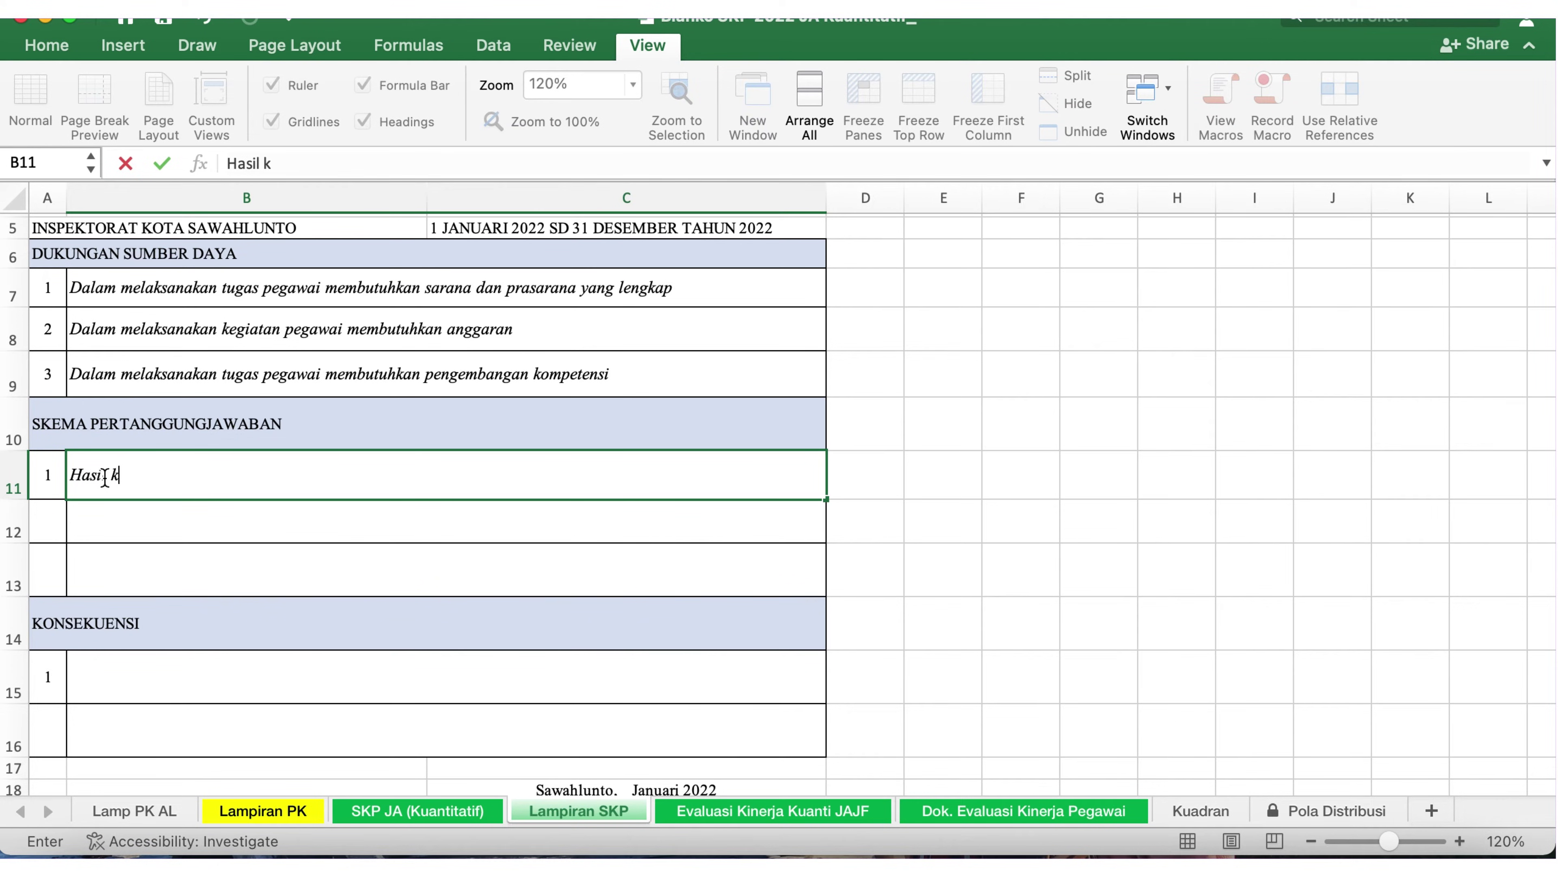
text(erja akan dila)
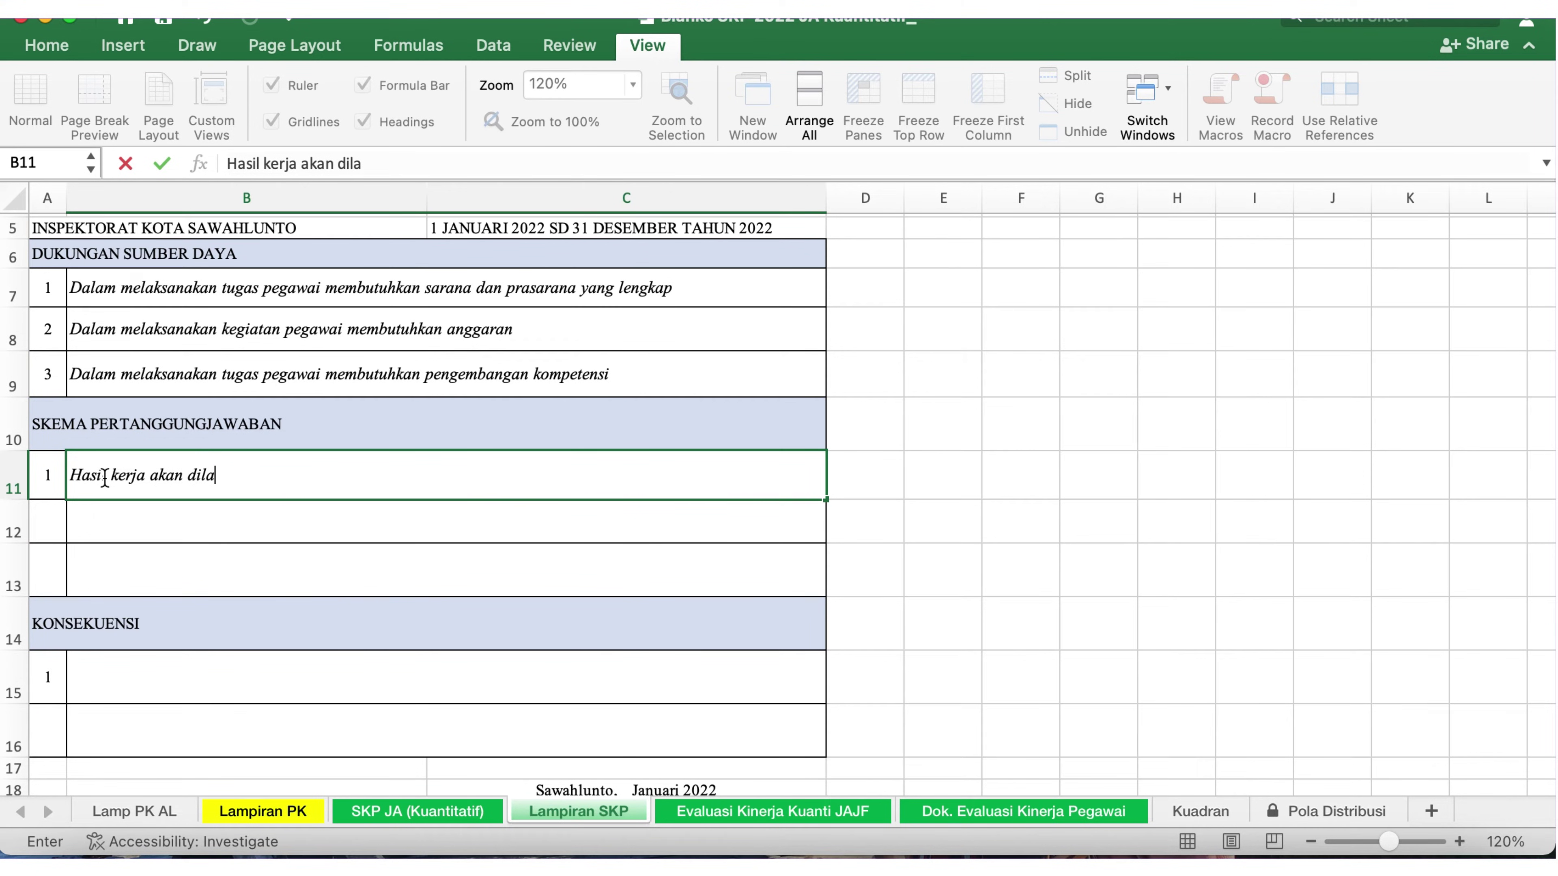
text(porkan ke a)
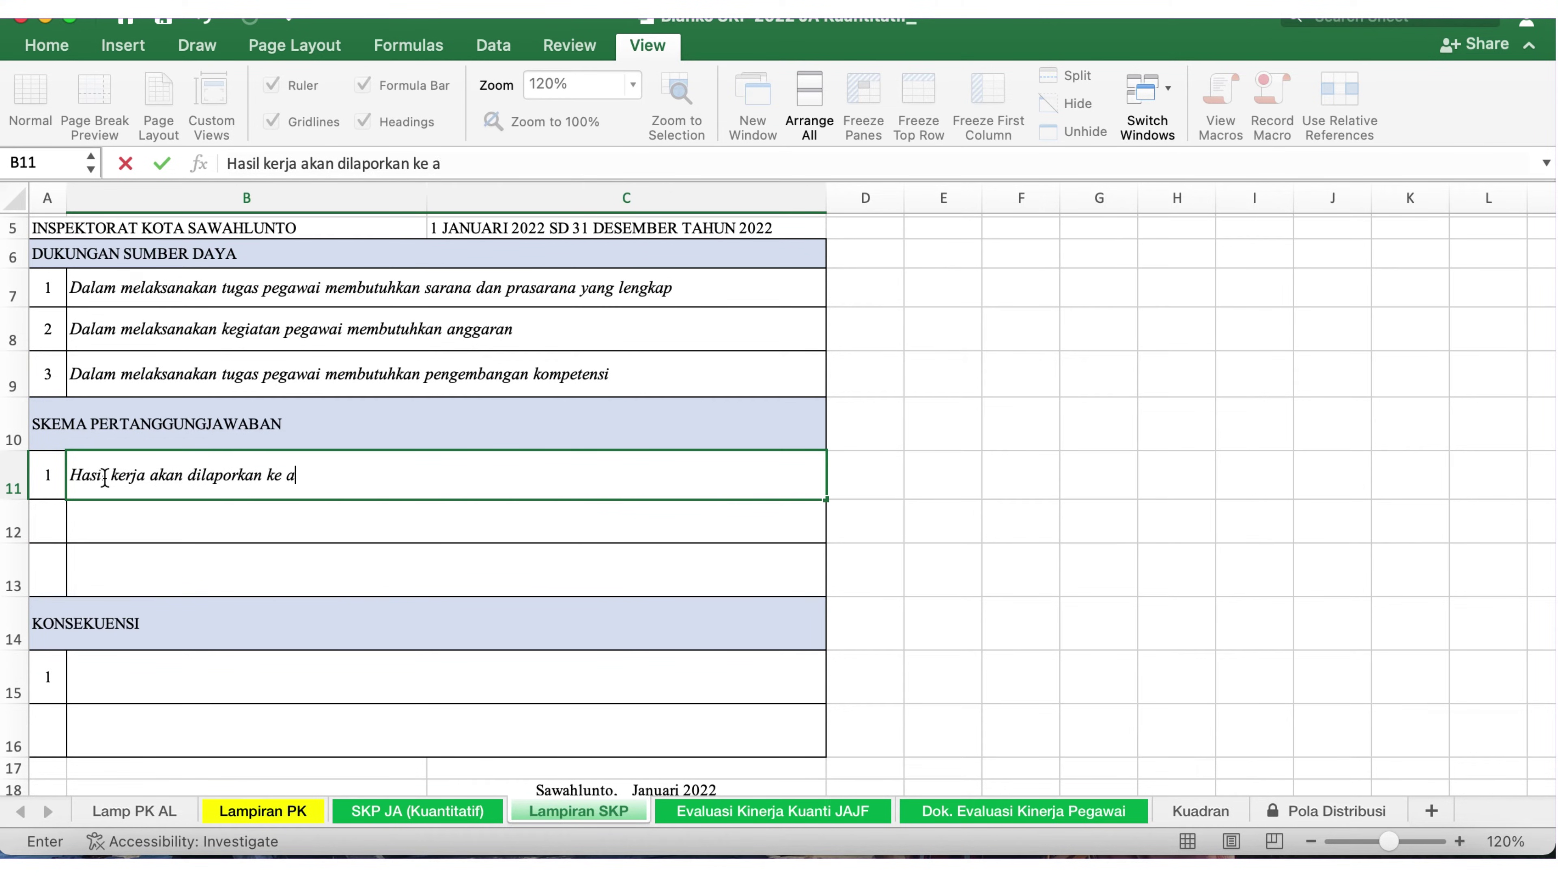
text(tasan langsung)
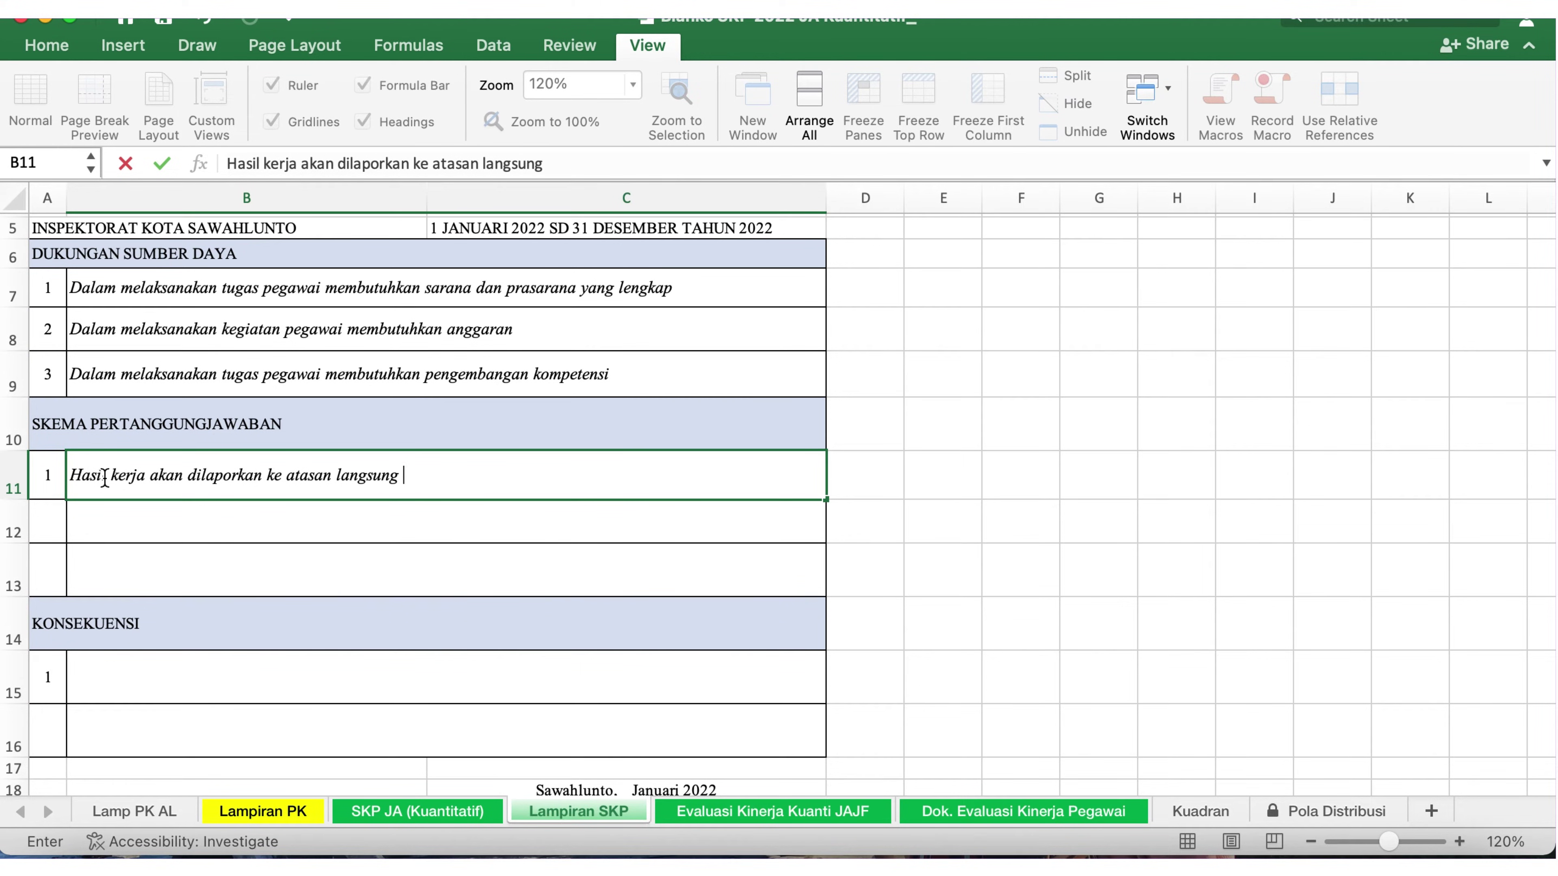
text( setiap trw)
key(BackSpace)
text(ie)
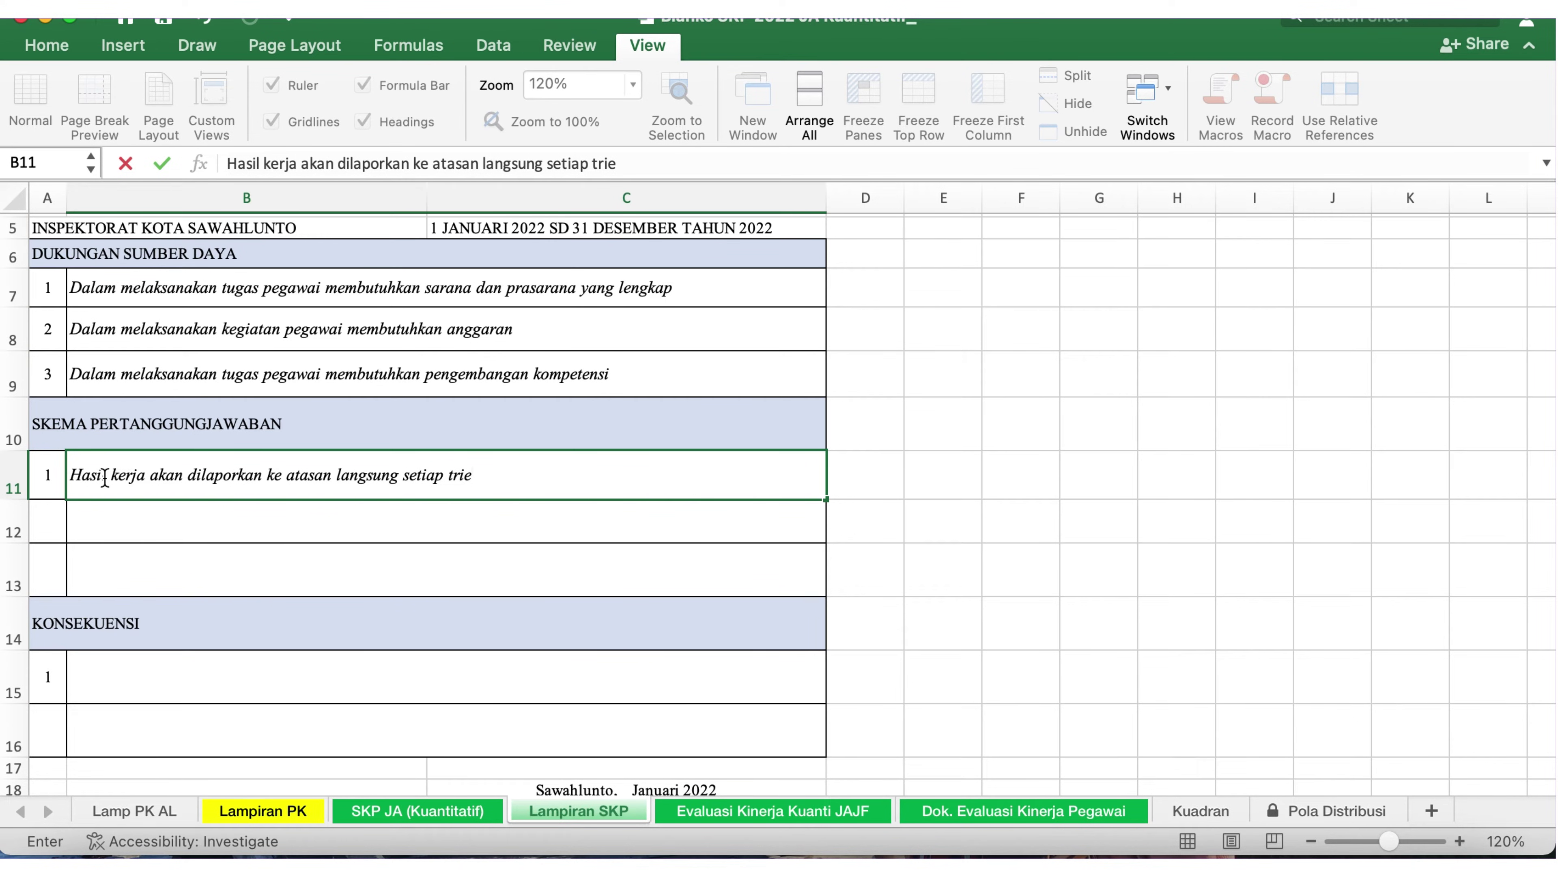
key(BackSpace)
text(wulan)
text(dilengkapi )
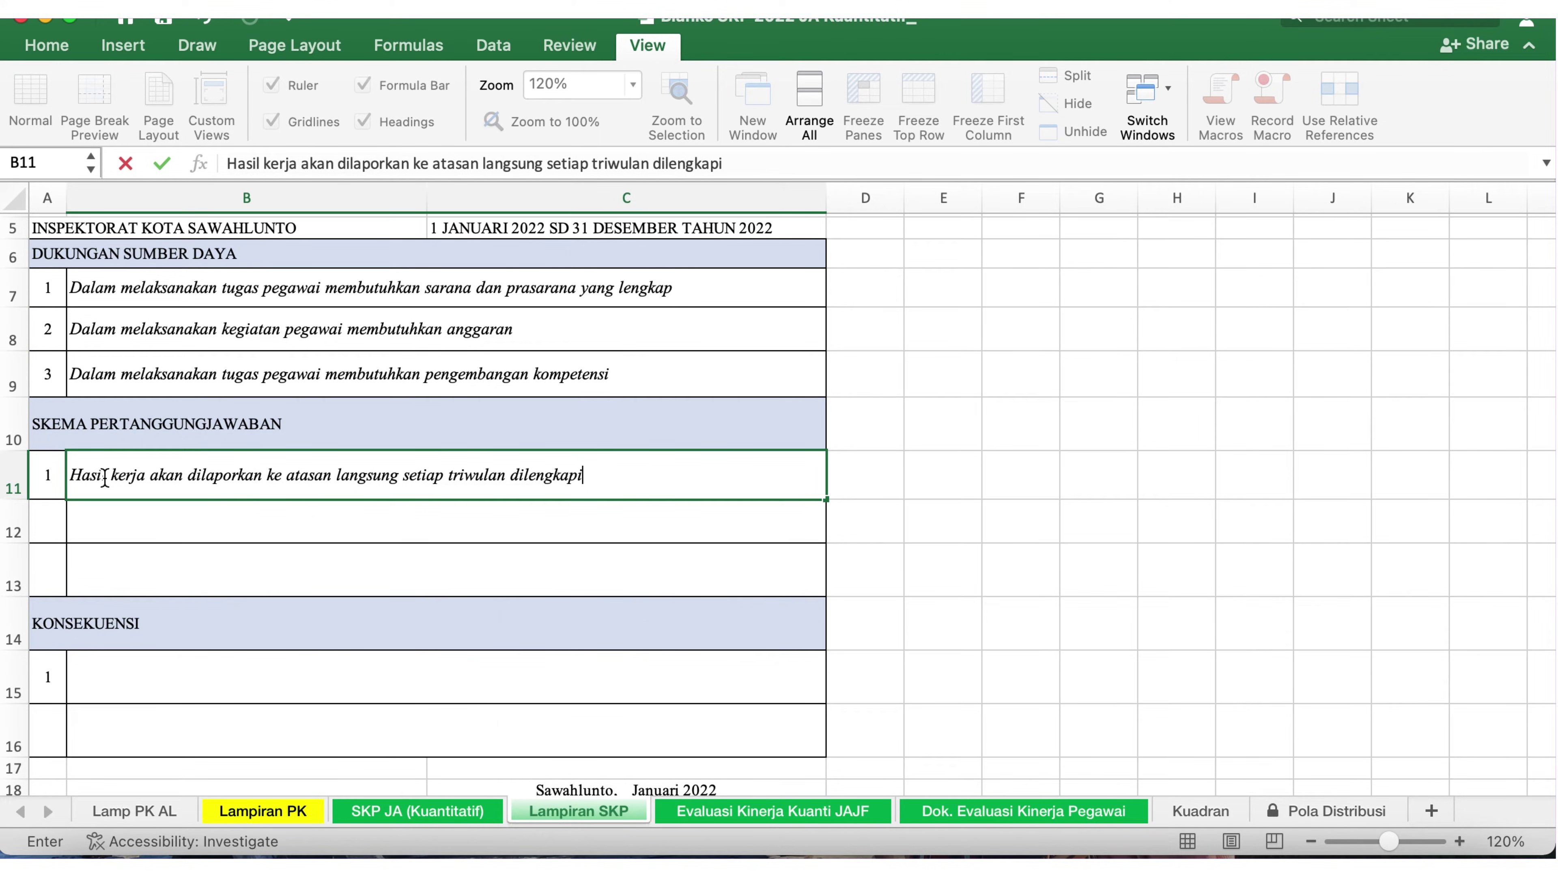
text(dengan dokumen )
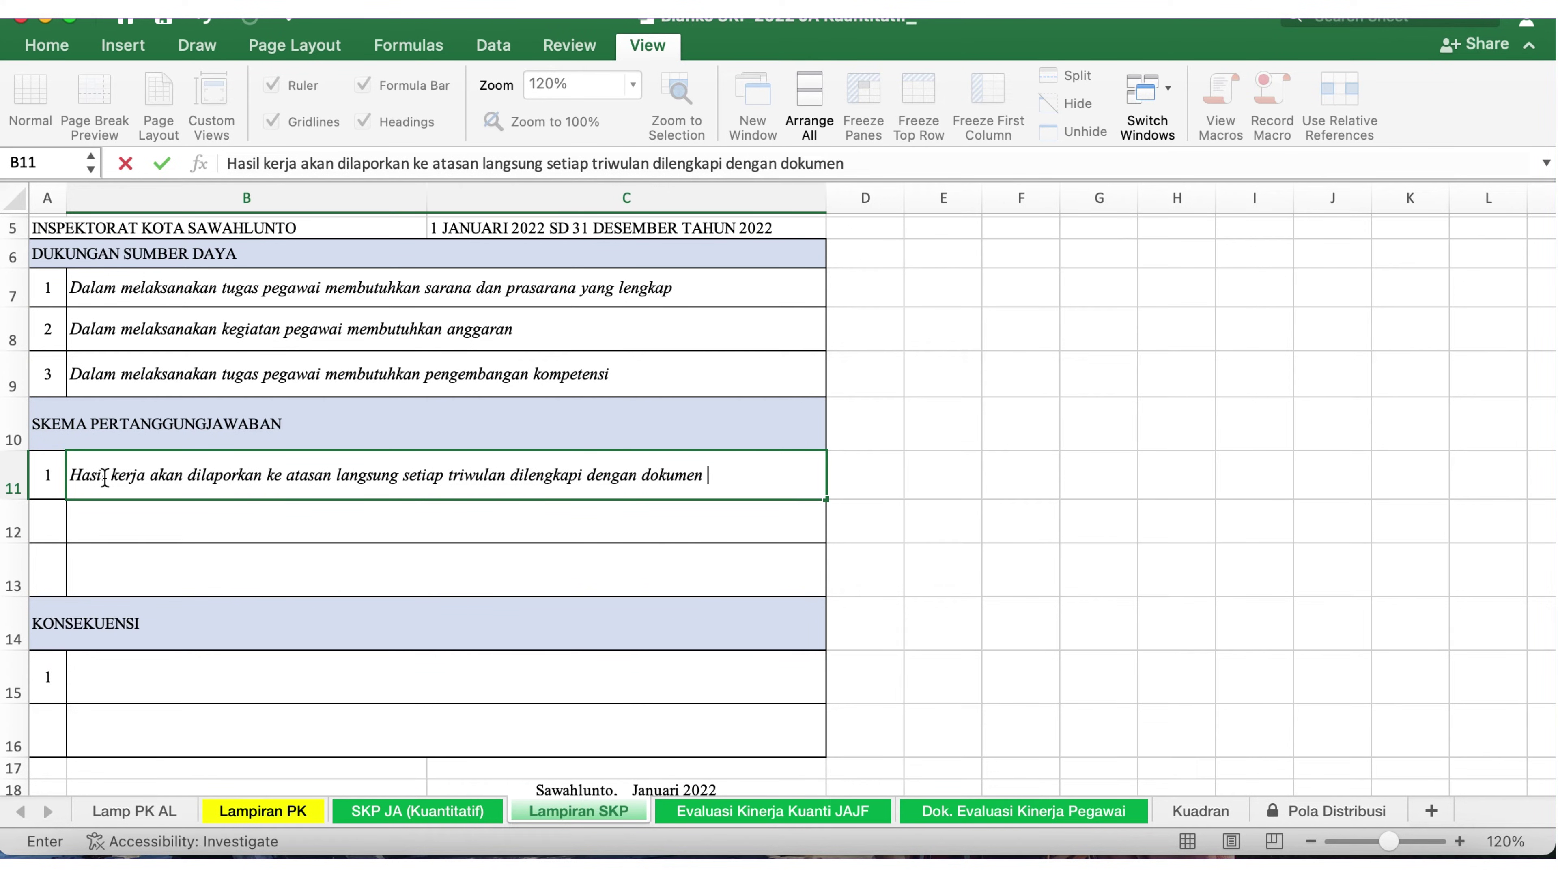
text(pendukung)
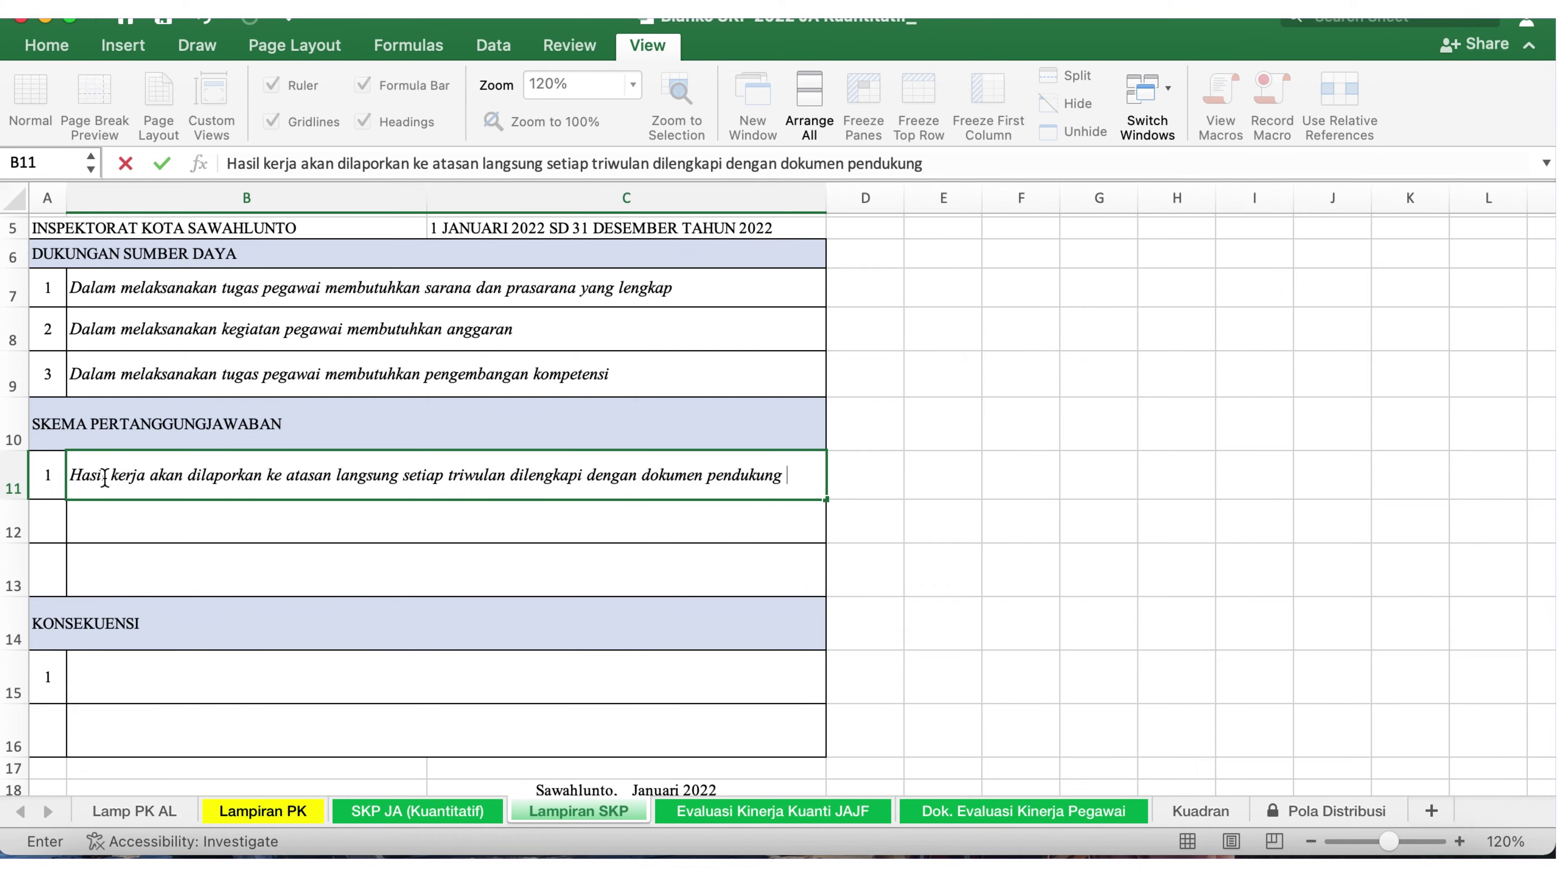
text( yang rele)
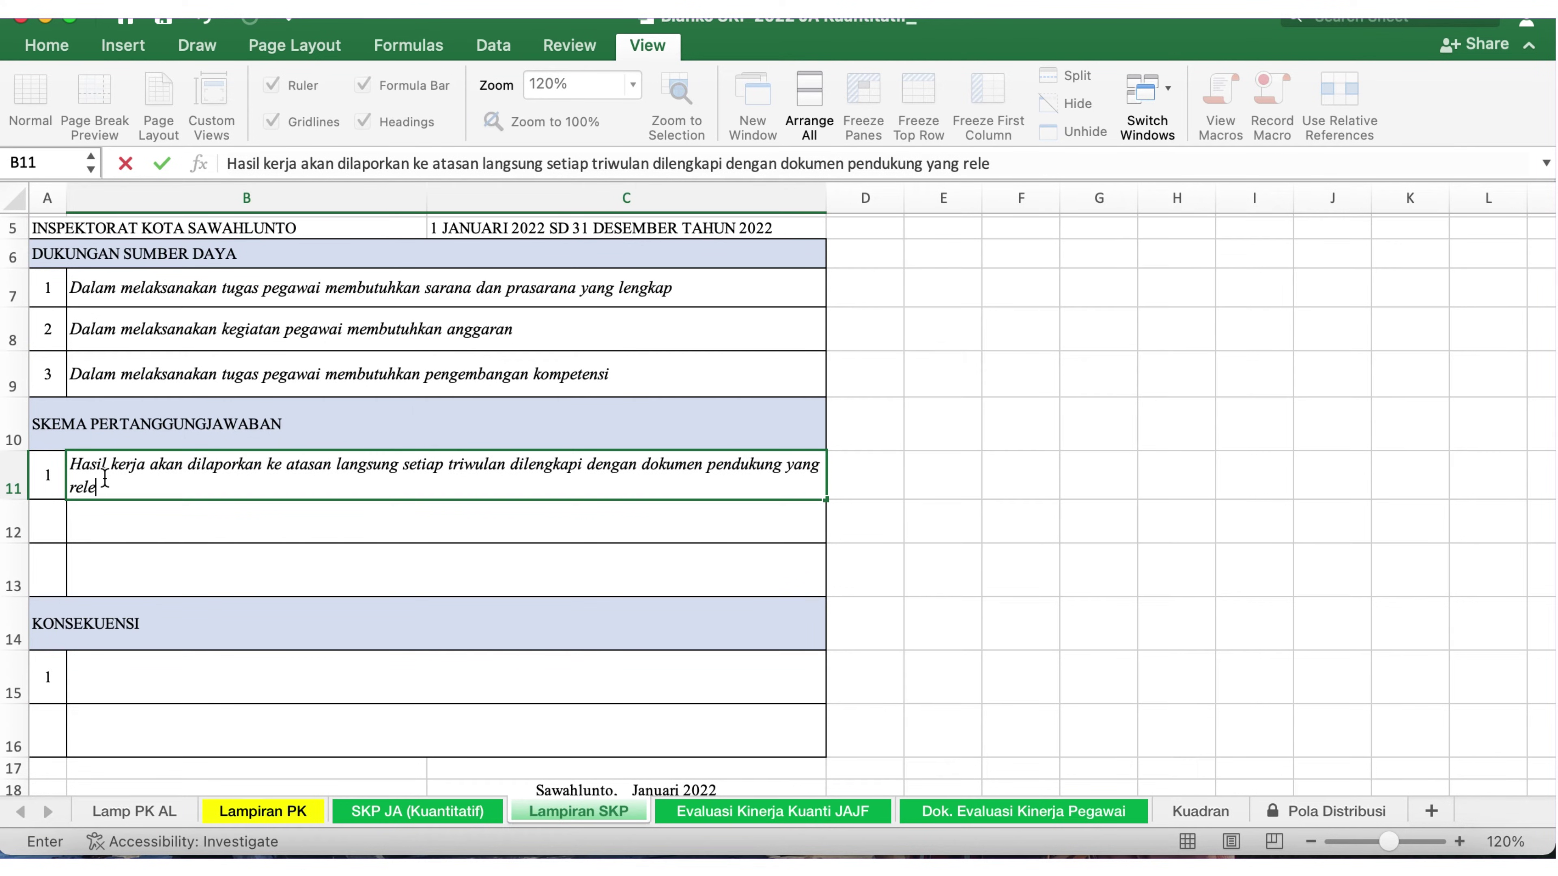
text(van)
click(208, 537)
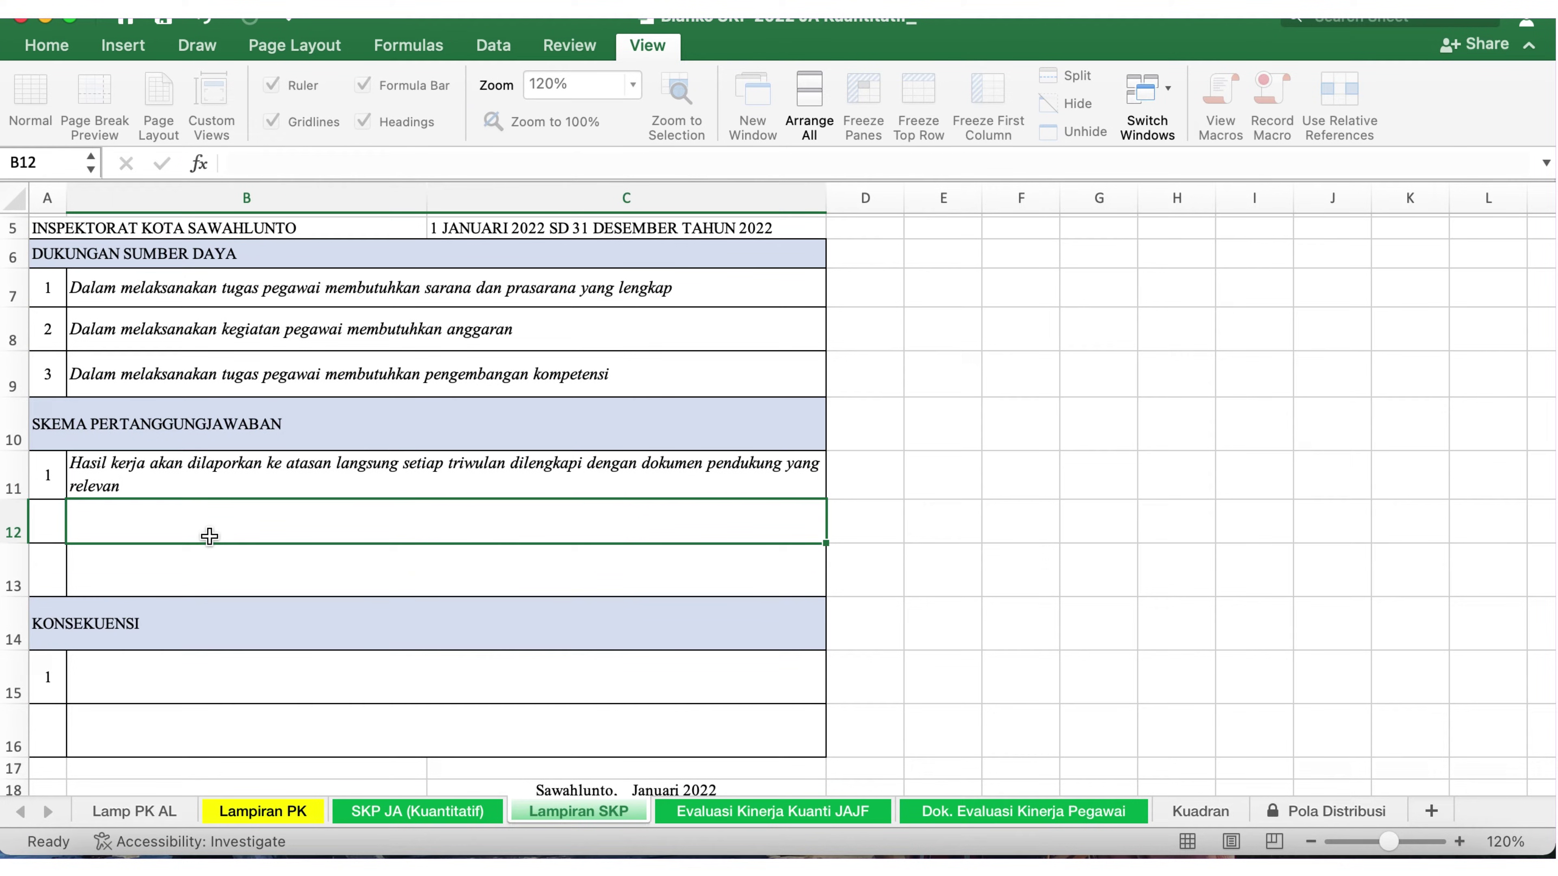
click(149, 476)
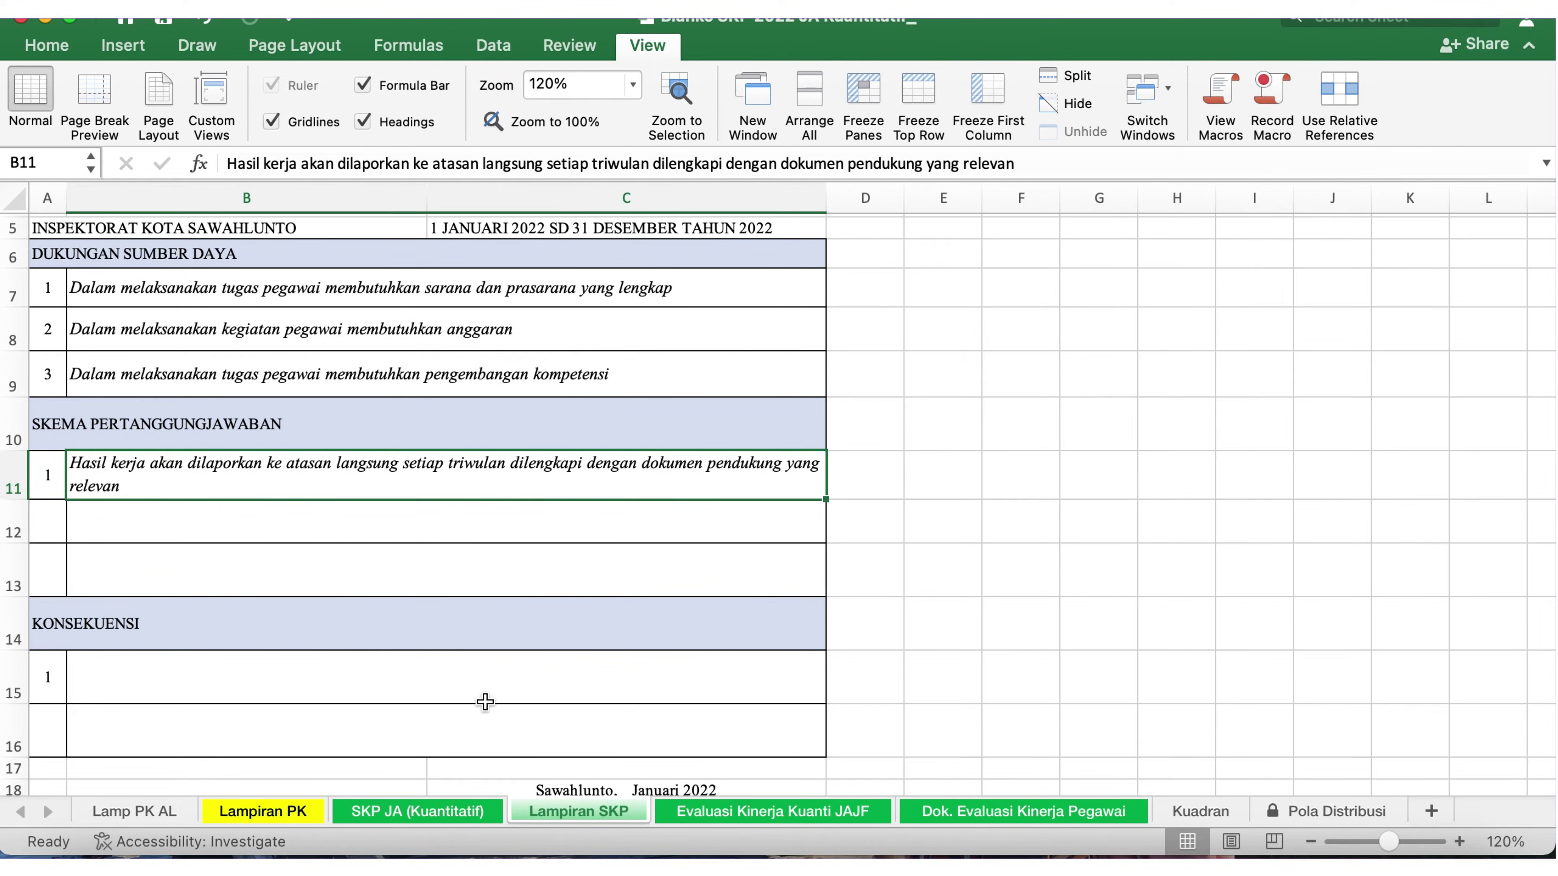
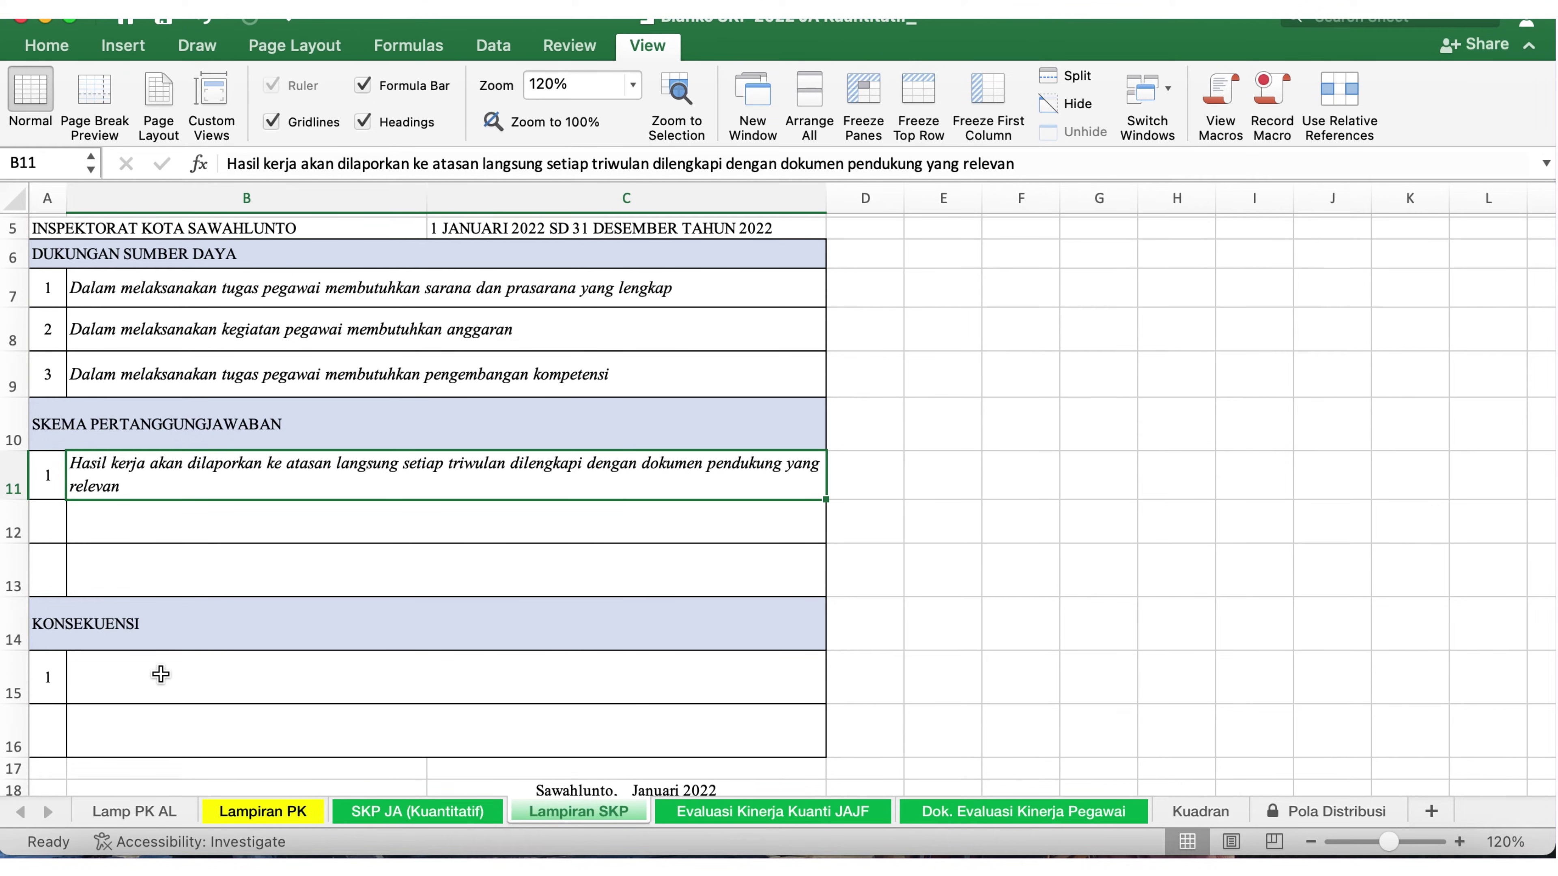
Enter item 1 of Konsekuensi in cell B15, beginning with "Pegawai yang bersangkutan direkomendasikan untuk mengikuti pemilihan pegawai yang inova".
click(108, 677)
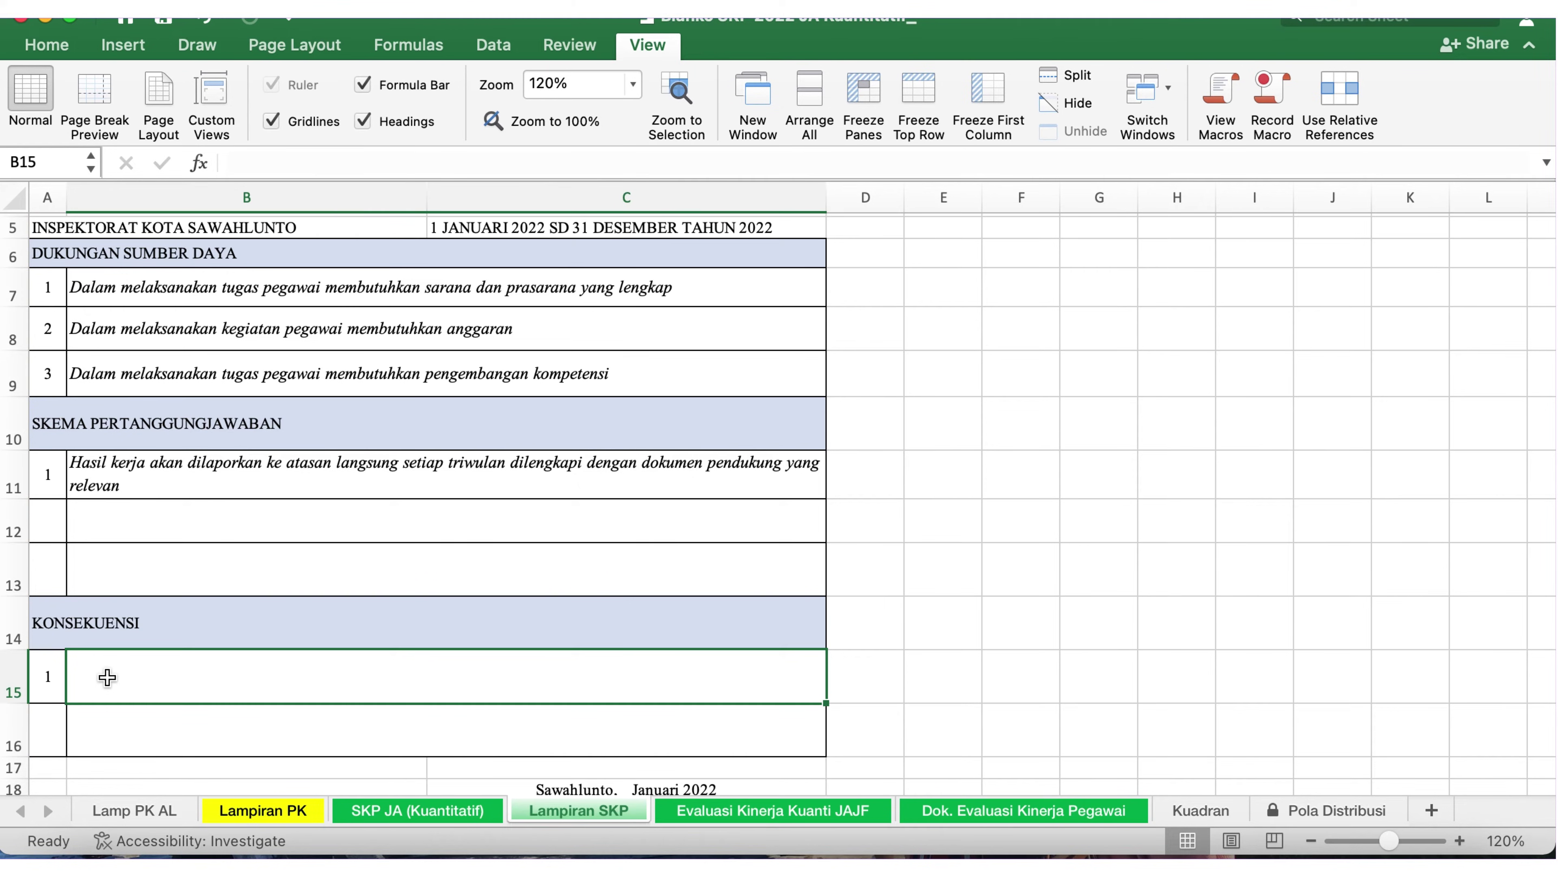
text(P)
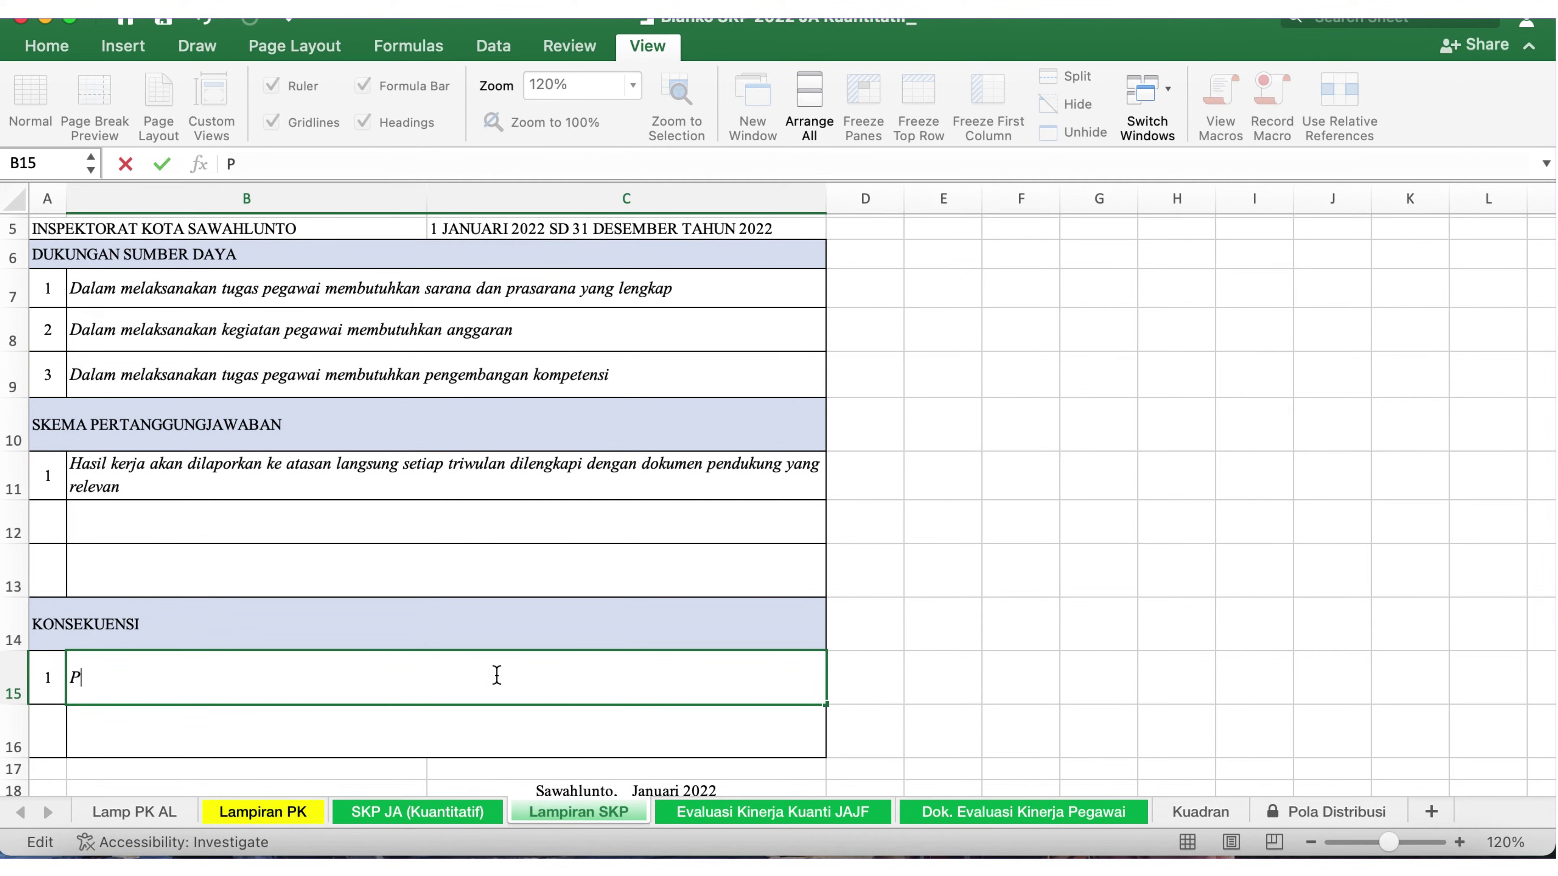
text(egawai yan)
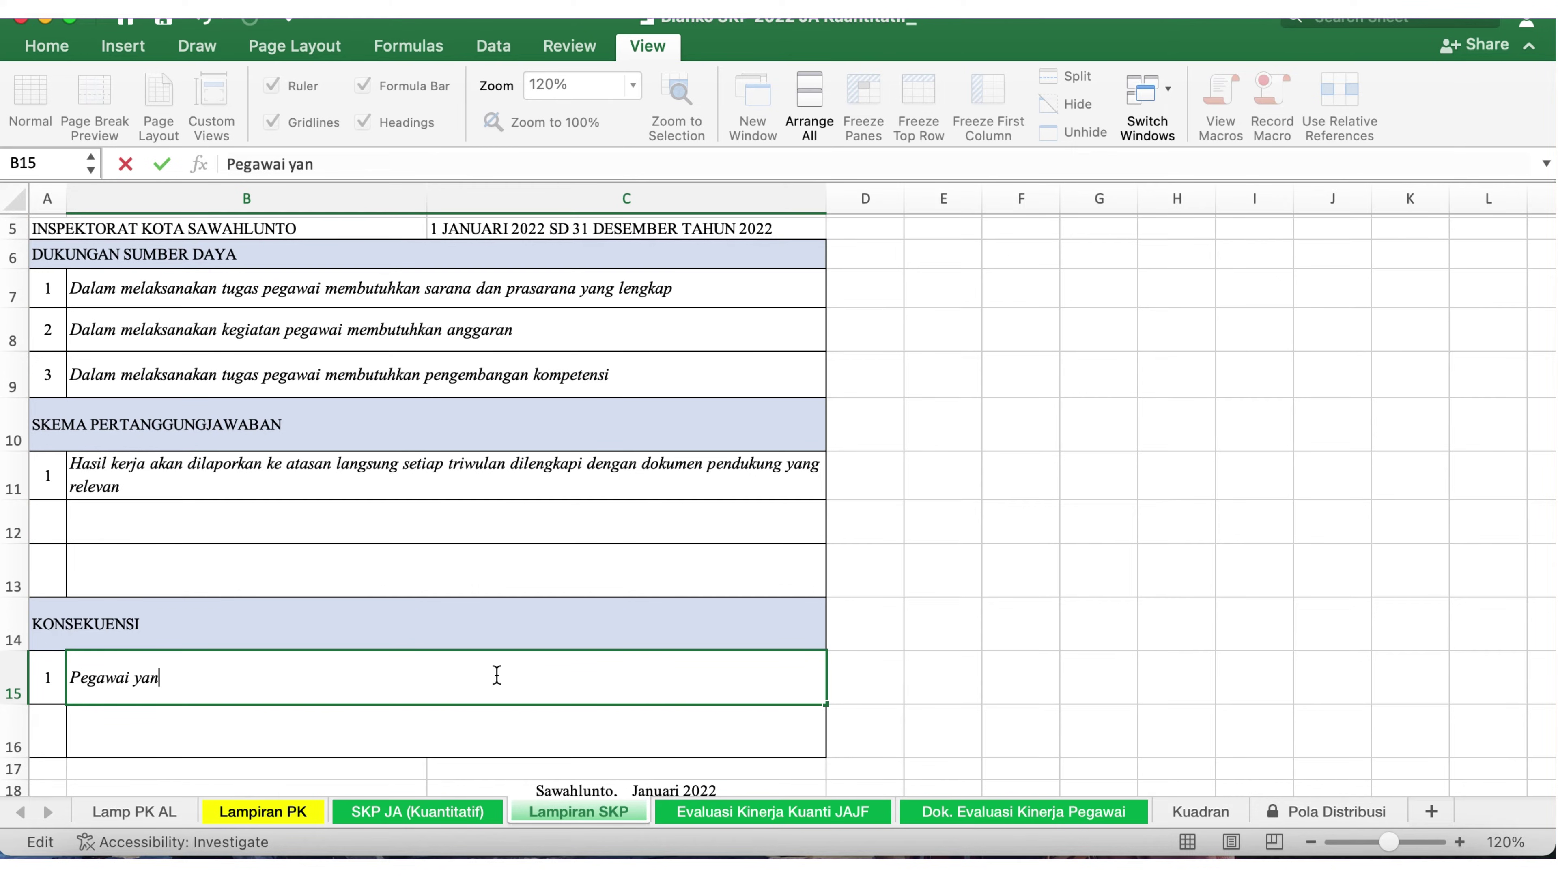
text(g bersangkutan )
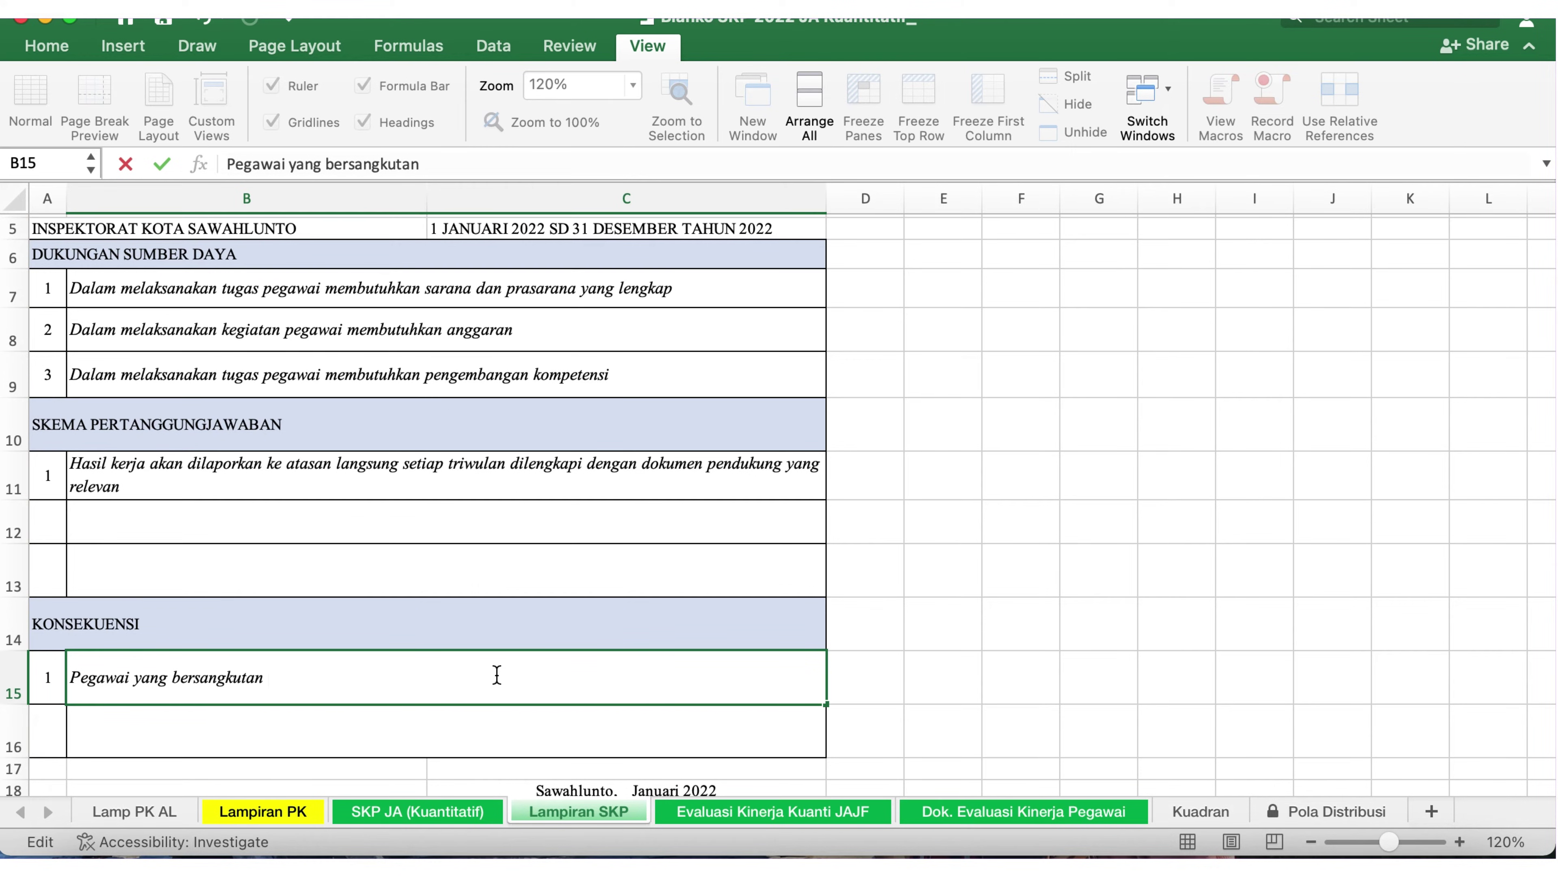
text(direkomendasikan)
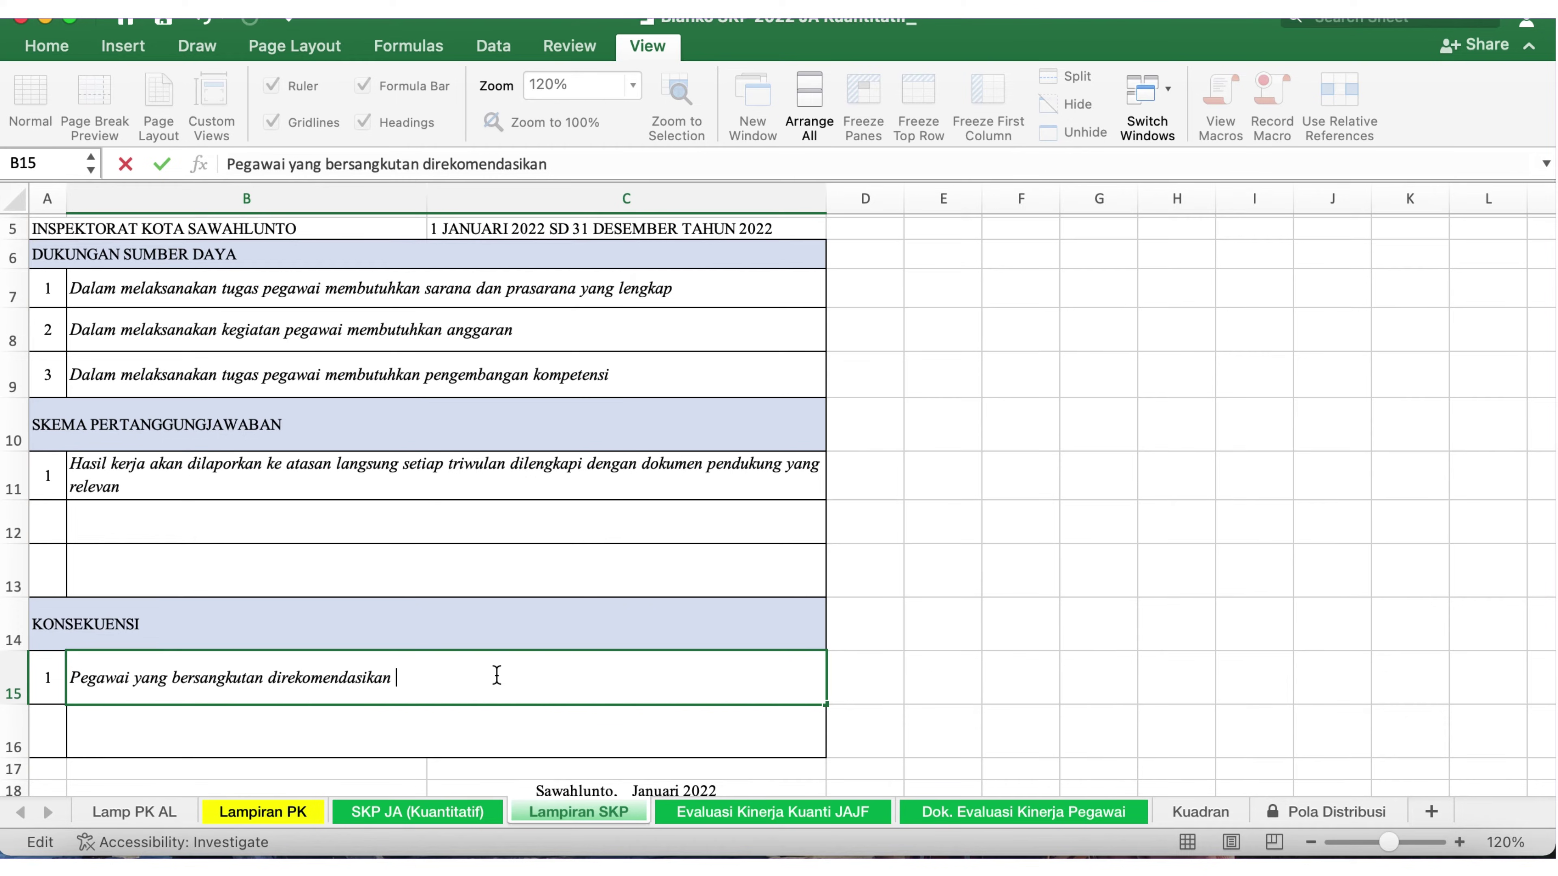
text( untuk mengikut)
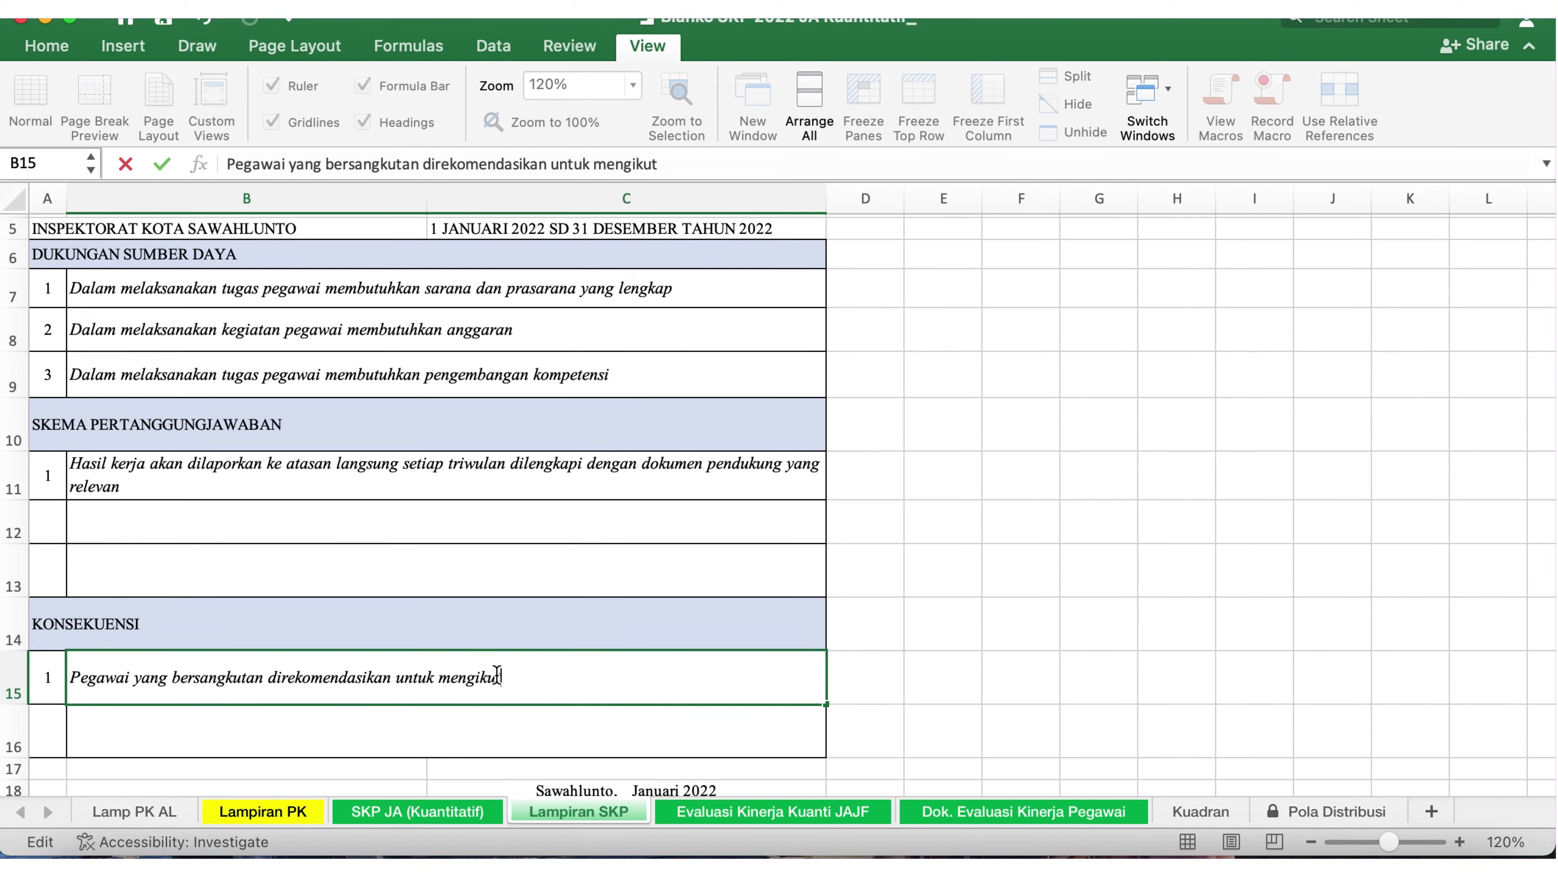
text(i pemilihan pegawai y)
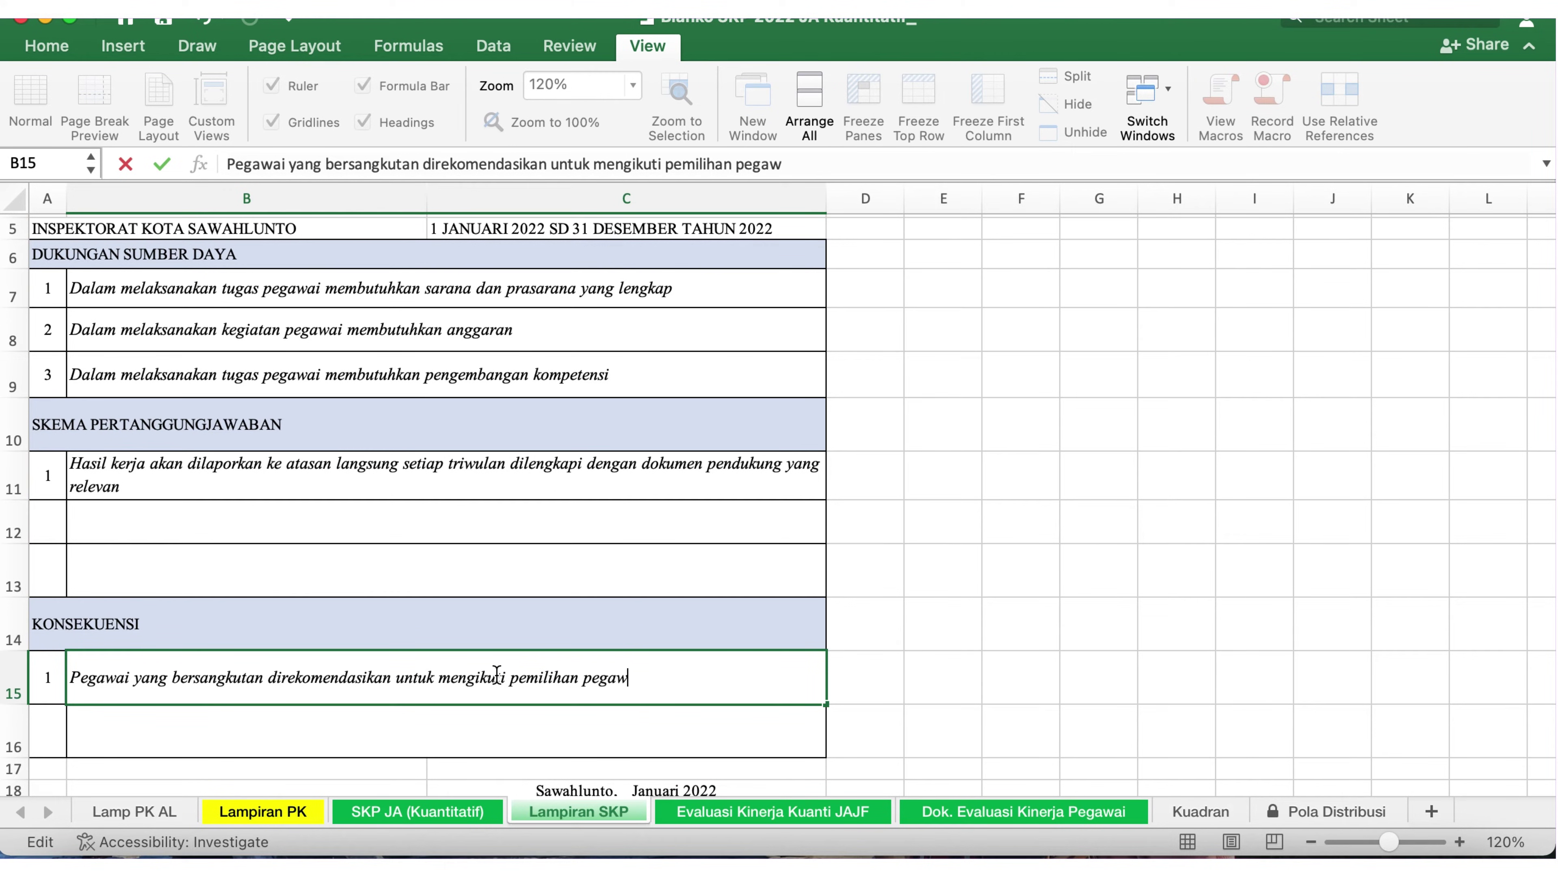
text(ang inova)
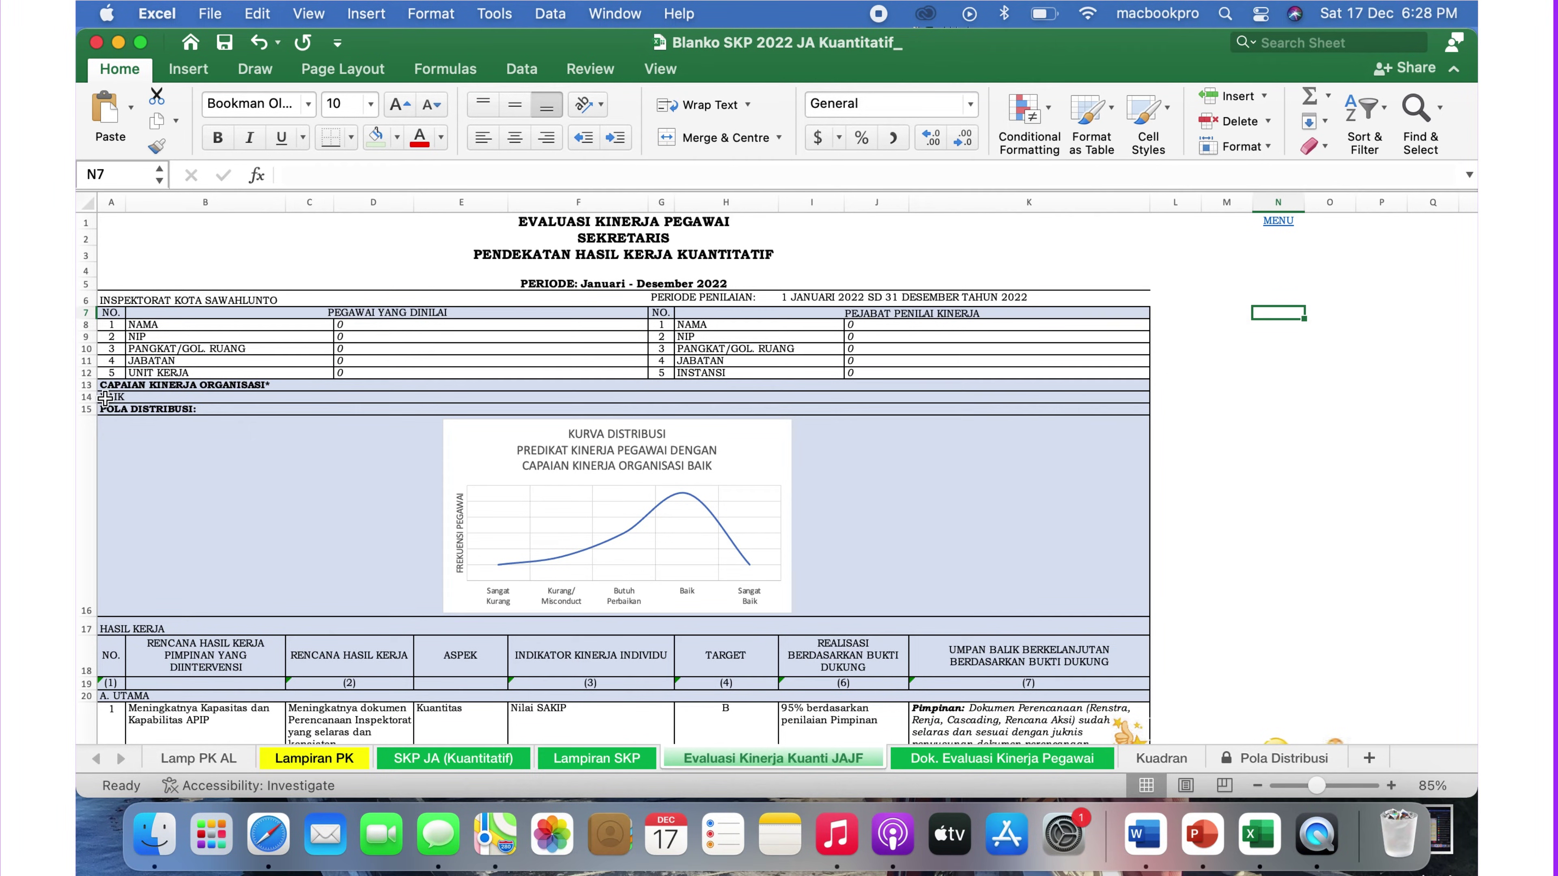
Slightly increase the height of row 14, the BAIK row under Capaian Kinerja Organisasi, on the Evaluasi Kinerja Kuanti JAJF sheet.
drag(105, 398, 86, 410)
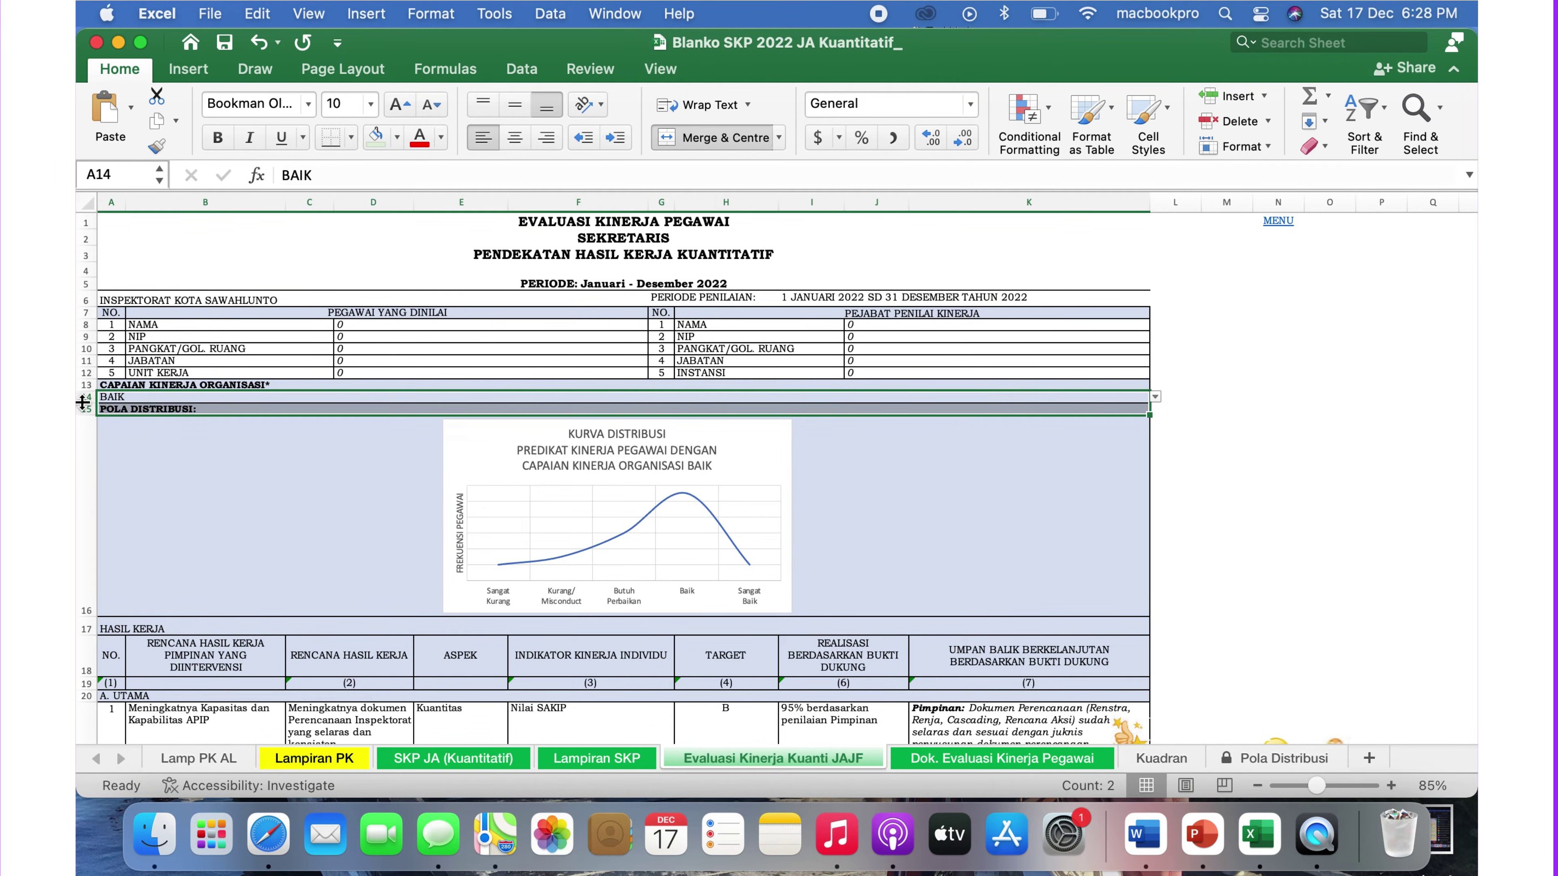
click(172, 481)
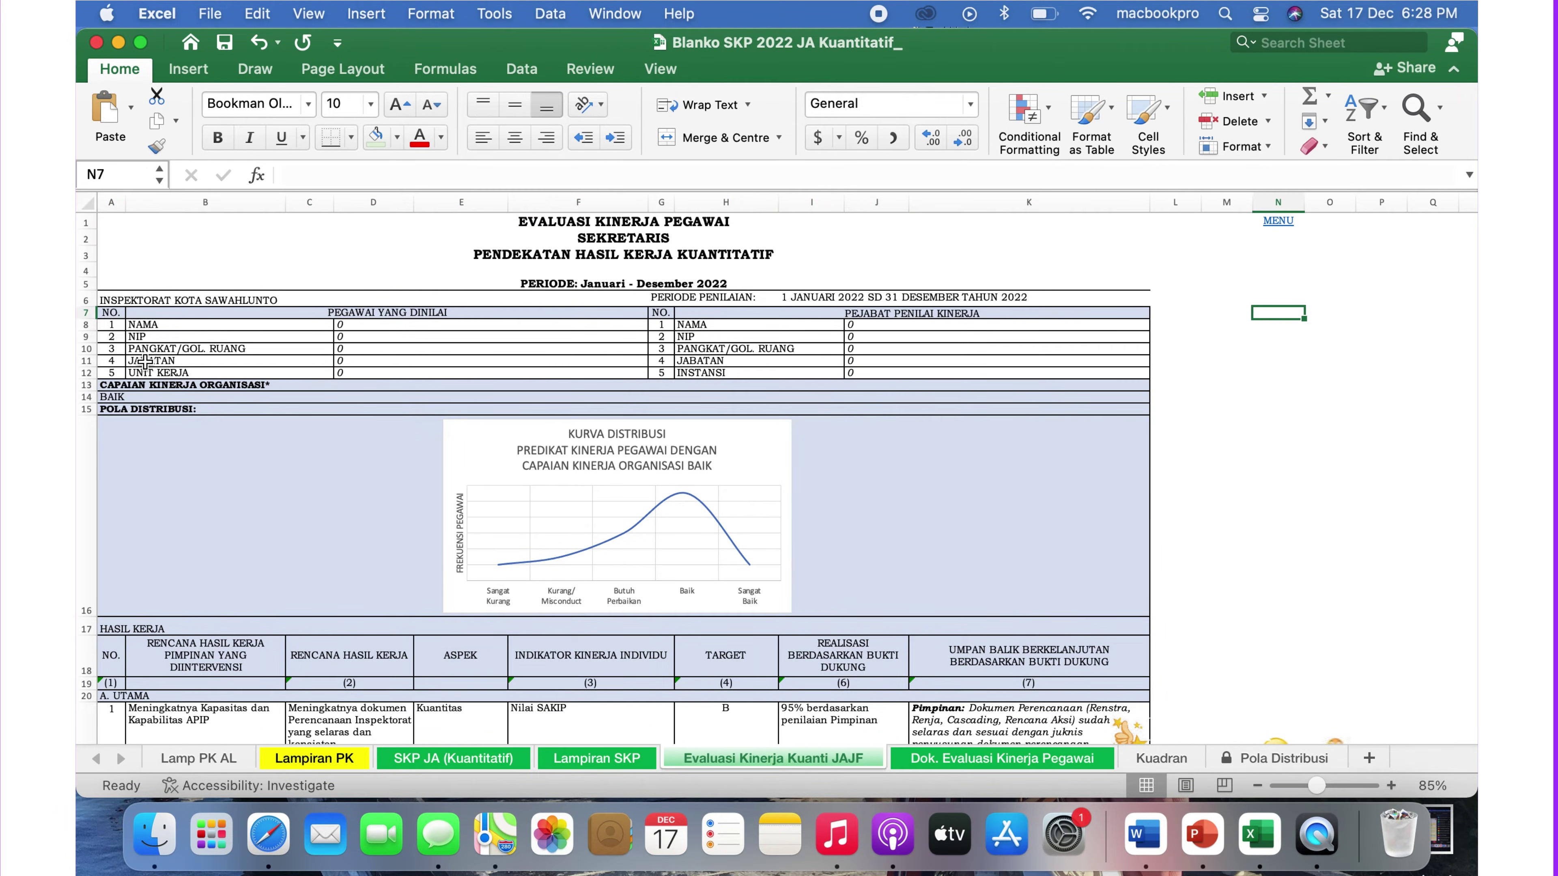
drag(101, 397, 95, 406)
click(172, 481)
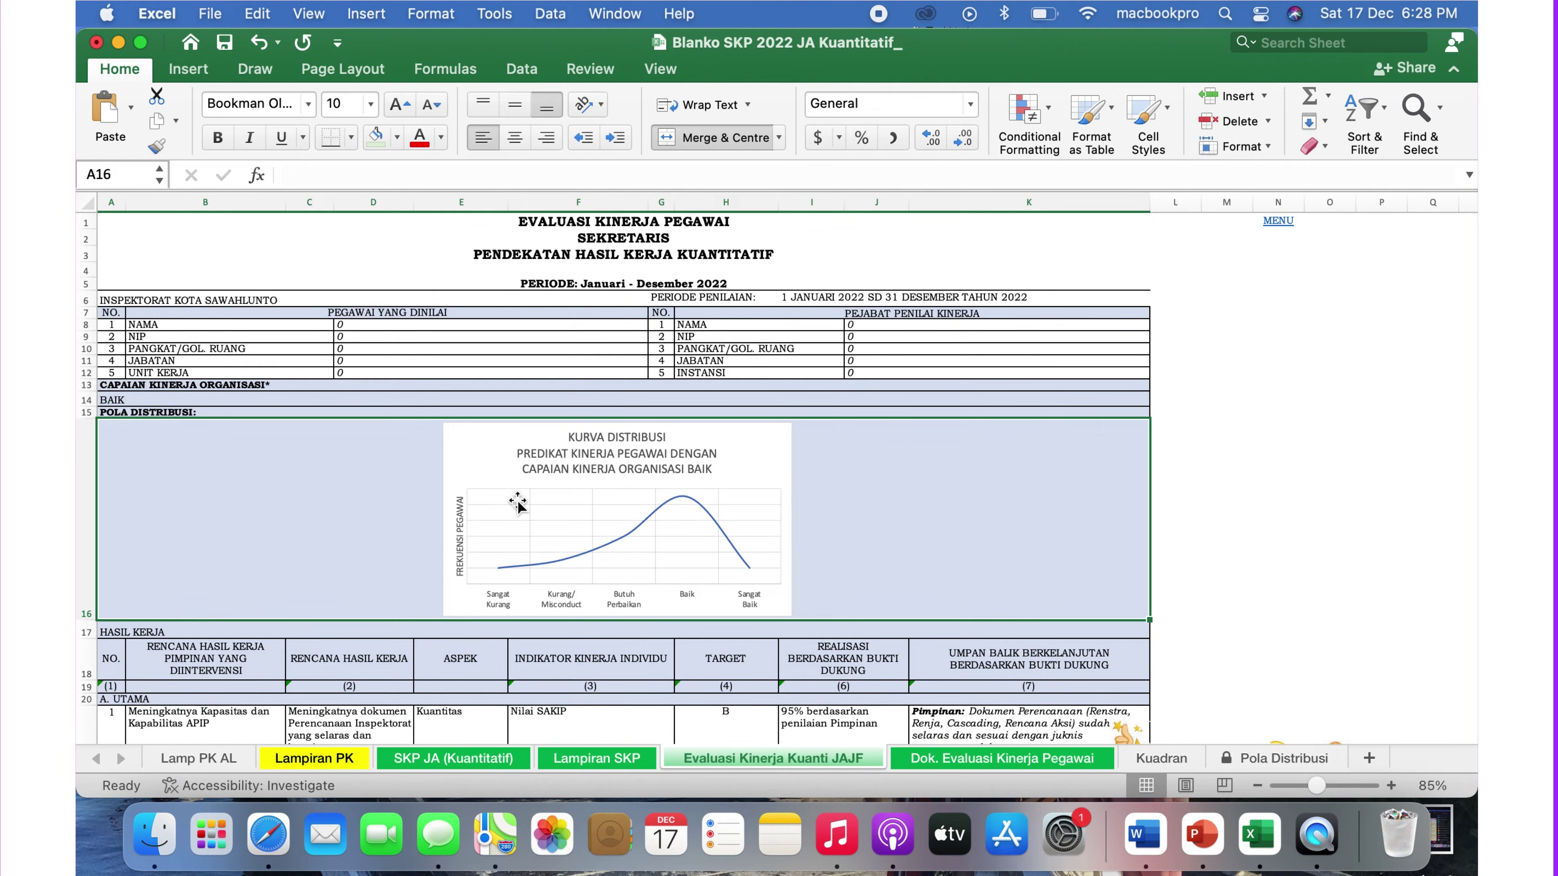
click(1237, 502)
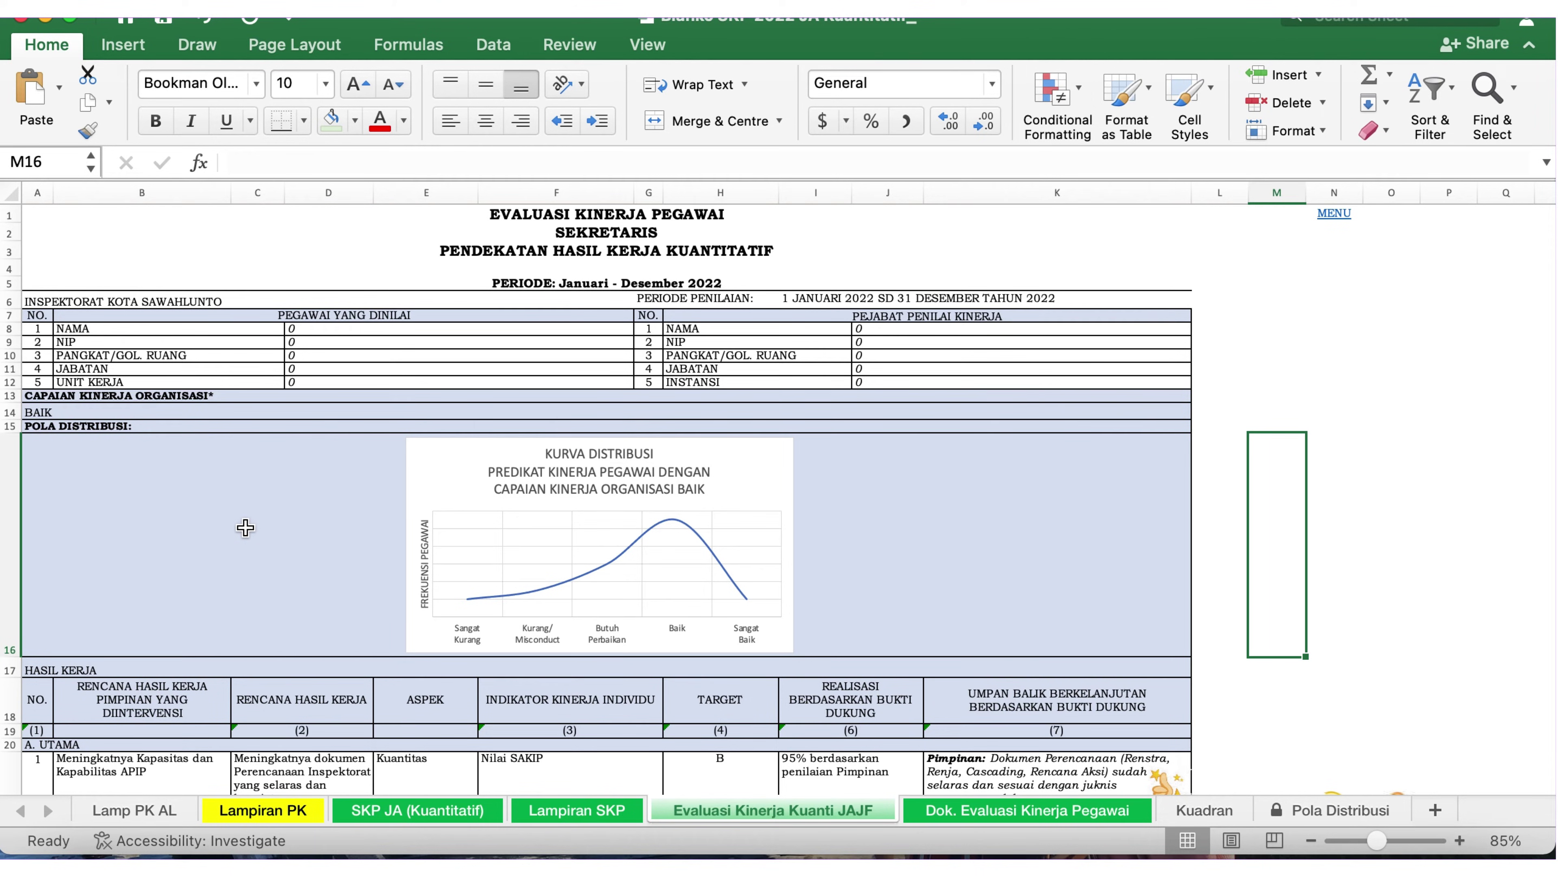
Make the HASIL KERJA heading in row 17 bold and align it vertically to the middle.
scroll(248, 529, down, 5)
scroll(246, 530, down, 3)
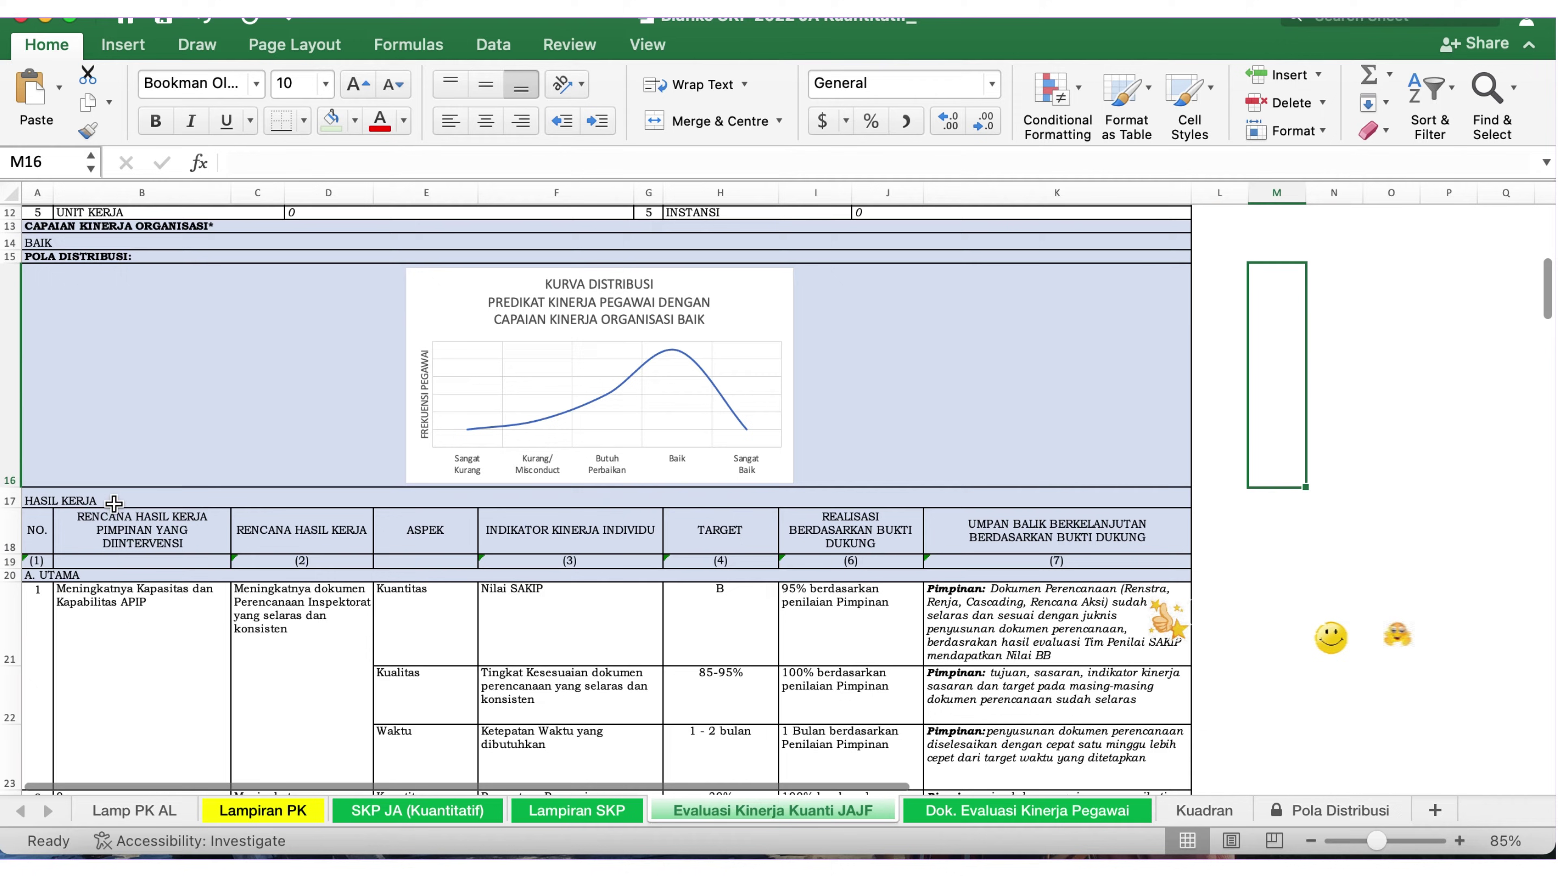
click(38, 500)
click(480, 85)
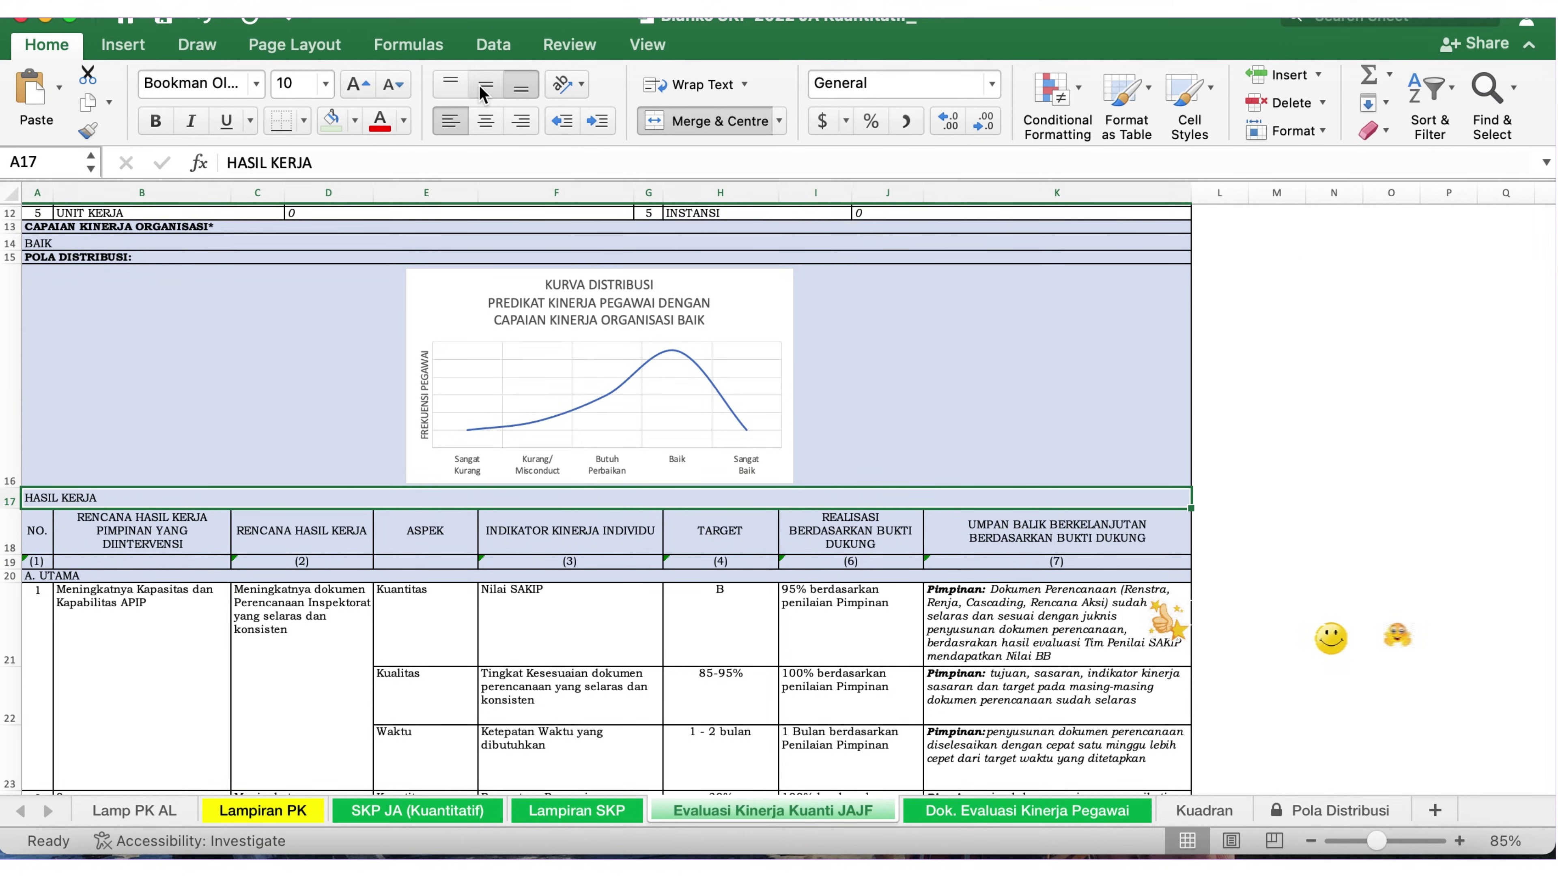
click(155, 123)
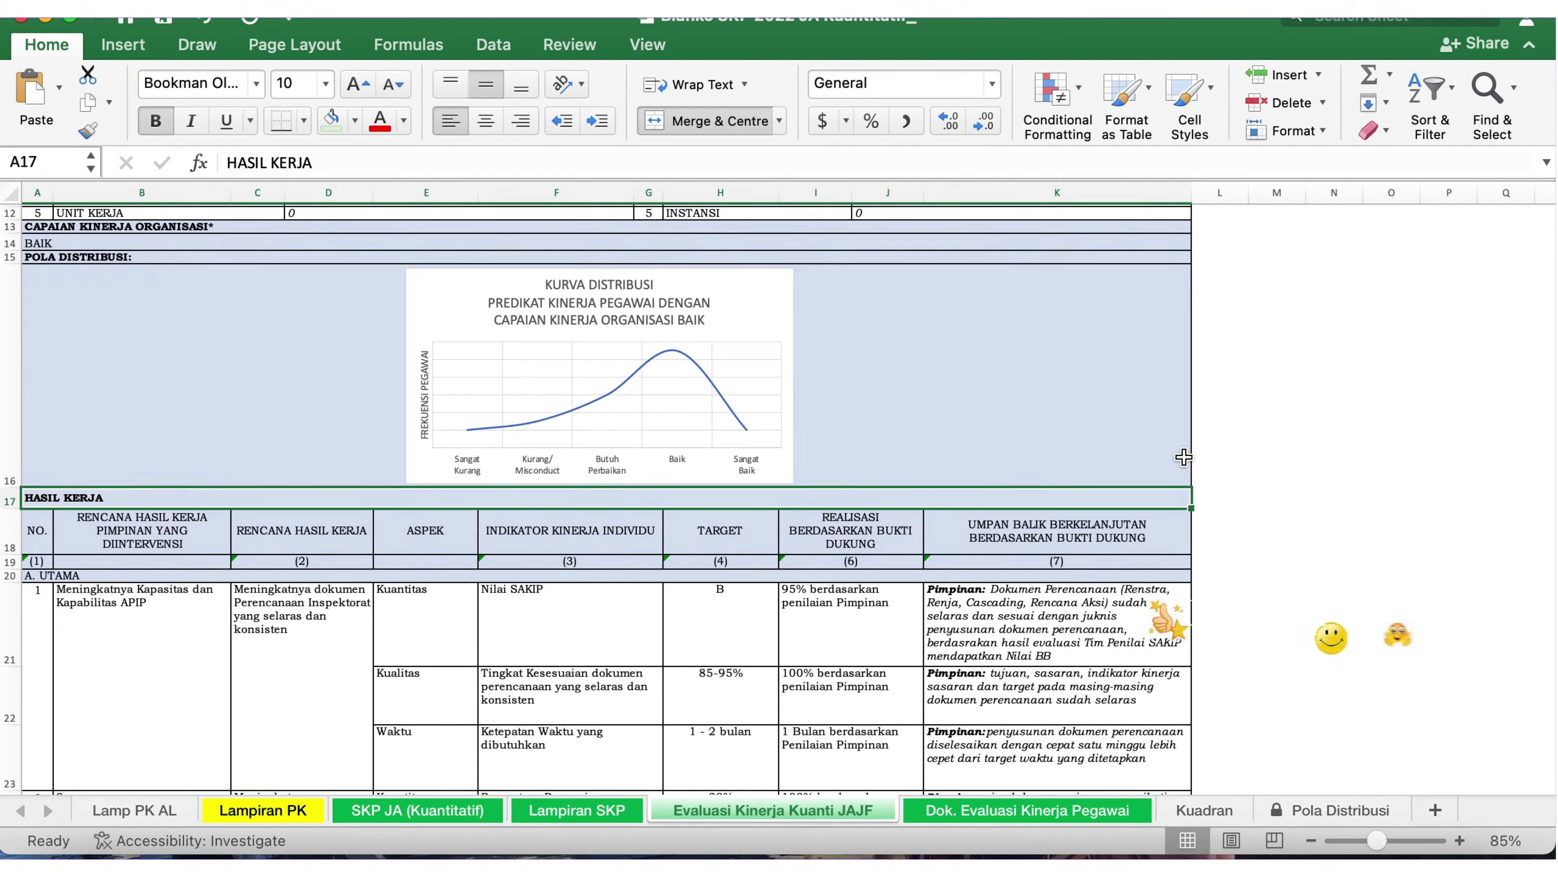
click(1315, 472)
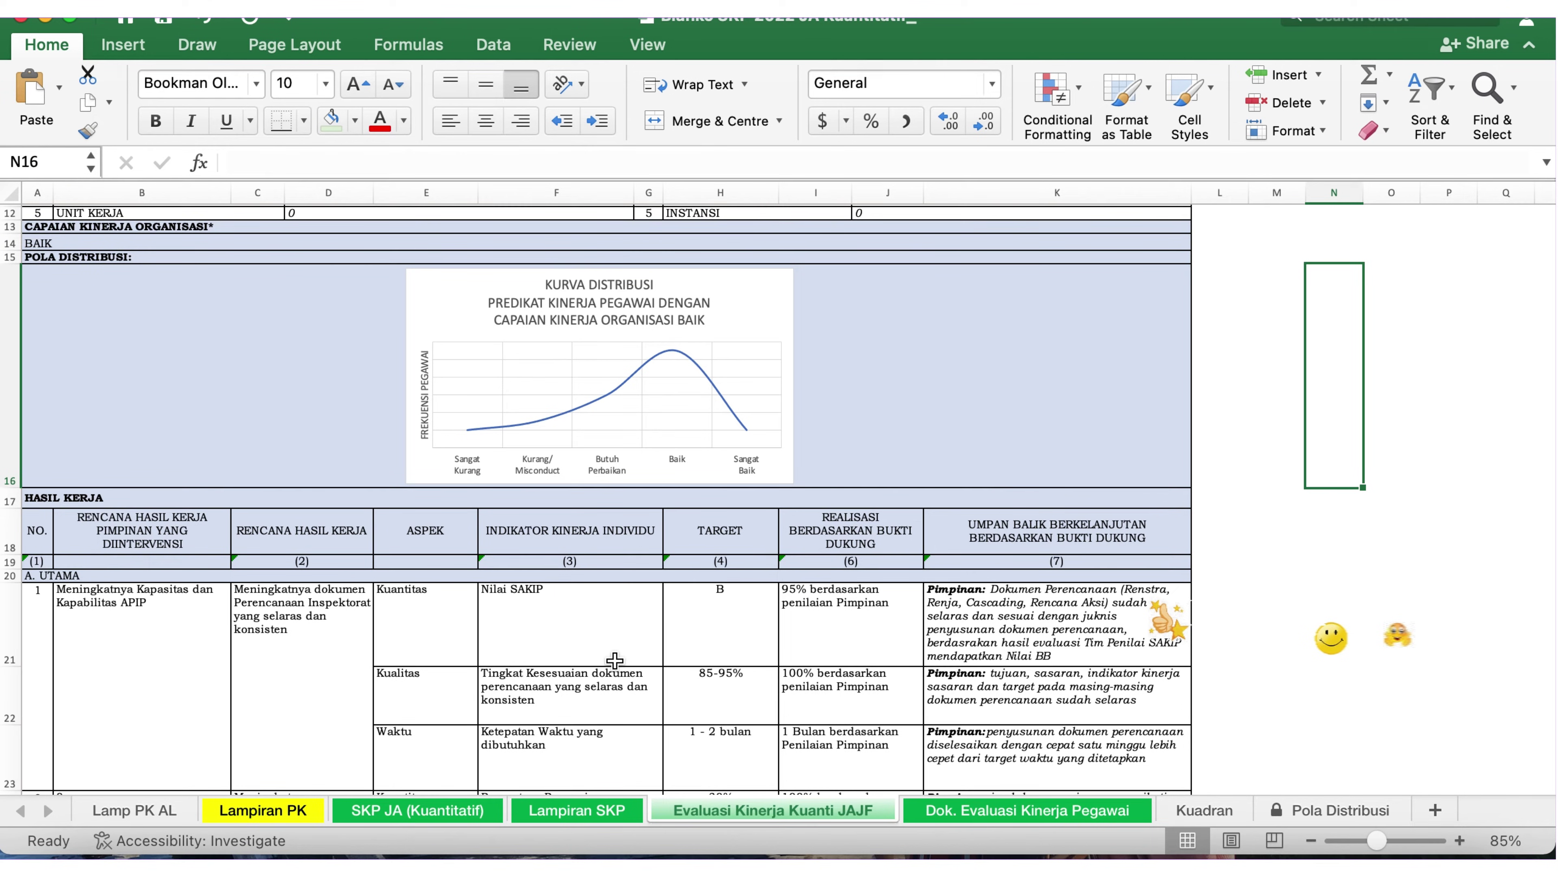
scroll(600, 656, down, 5)
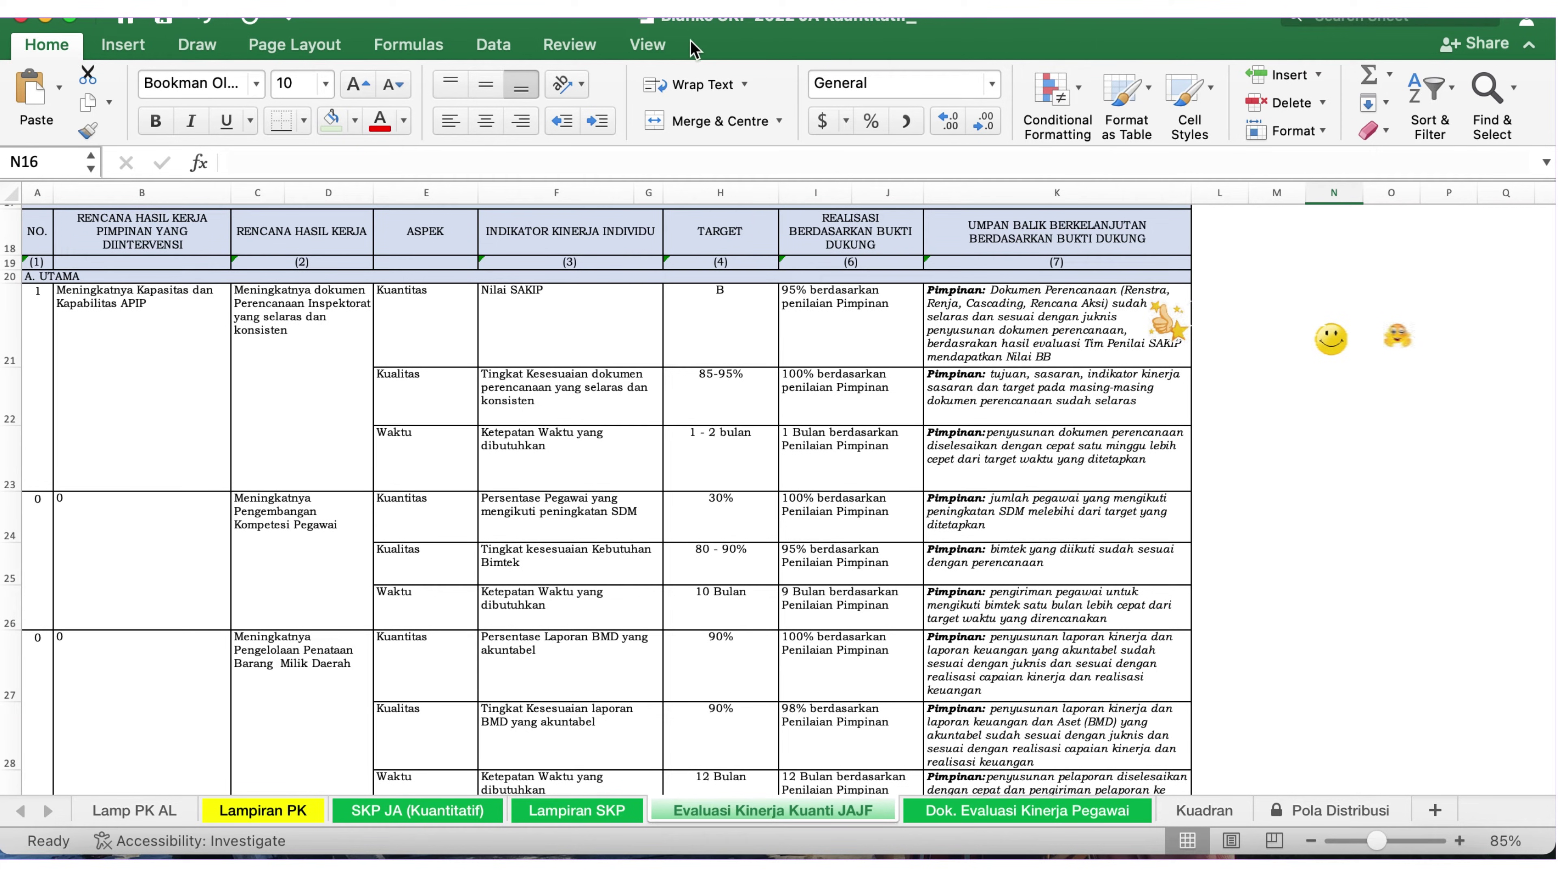
click(647, 45)
click(1044, 77)
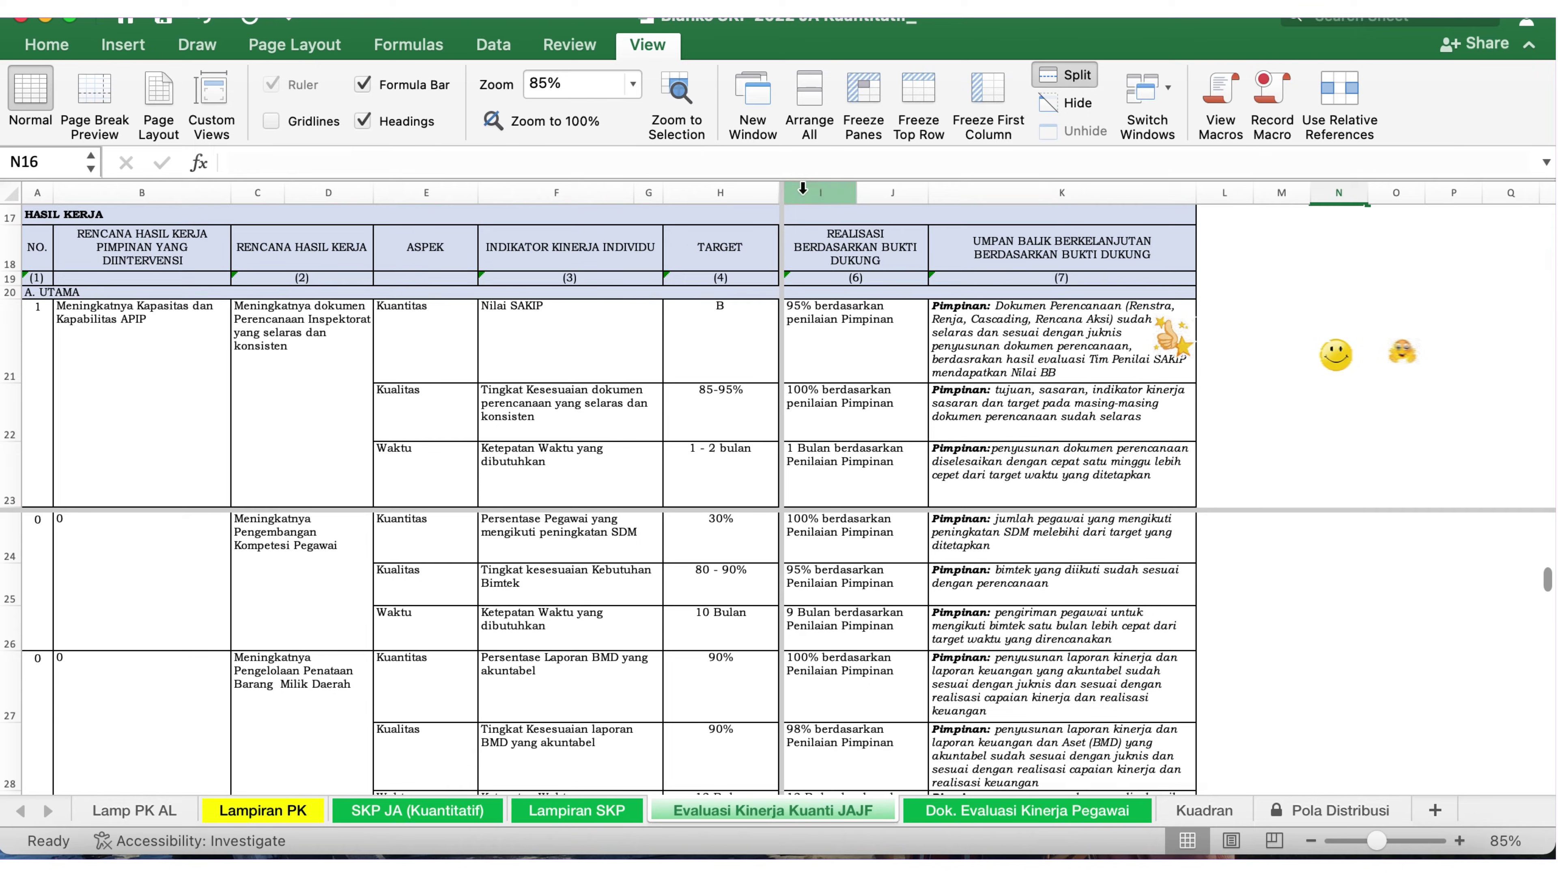
drag(1551, 233, 1551, 235)
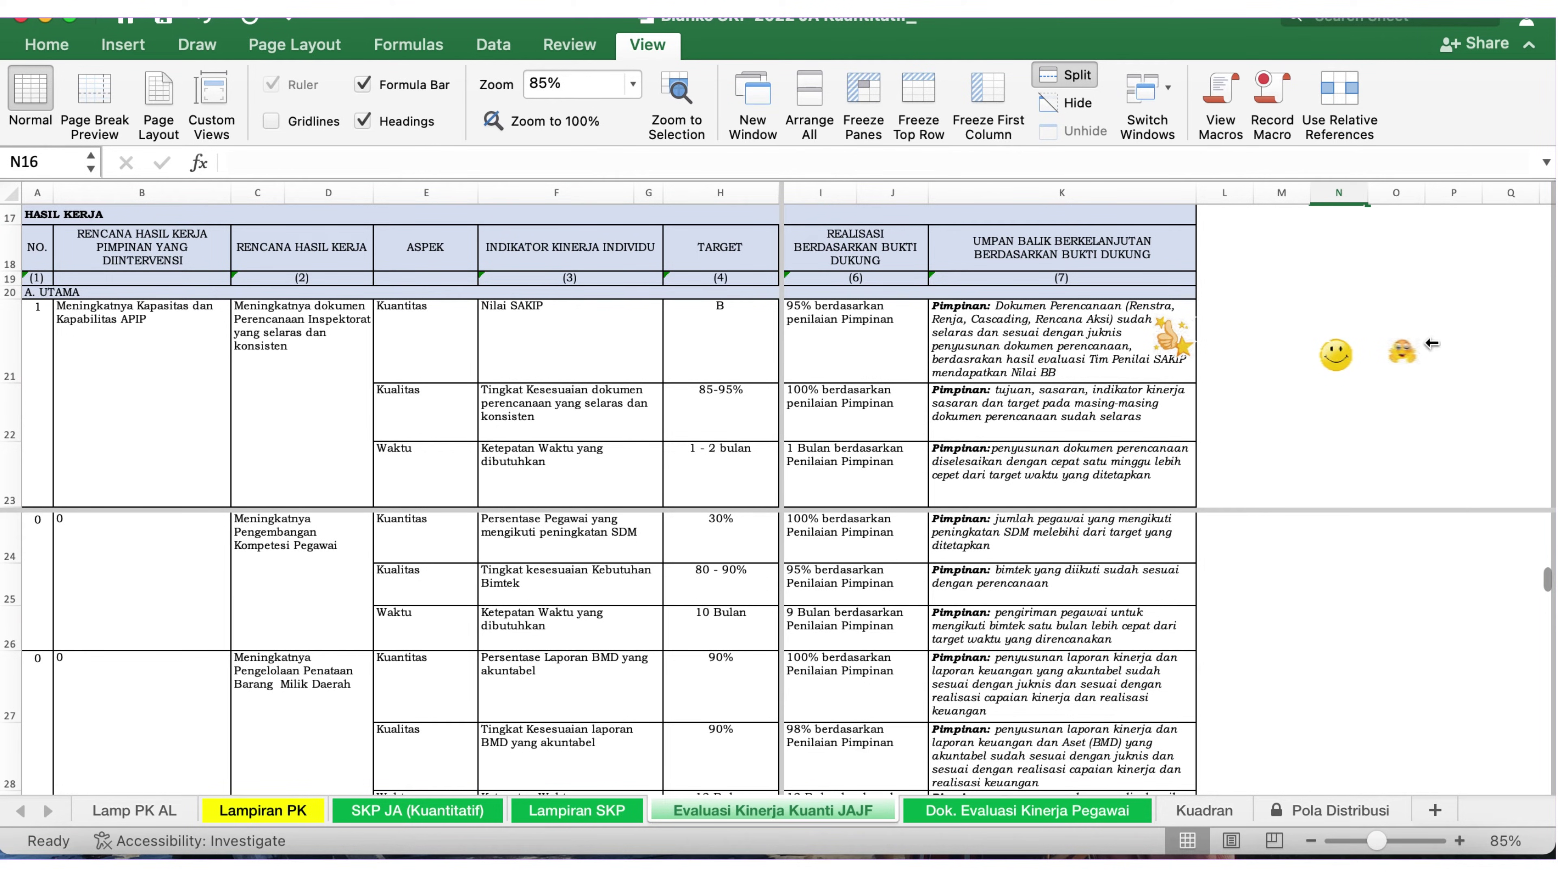
scroll(1498, 306, up, 5)
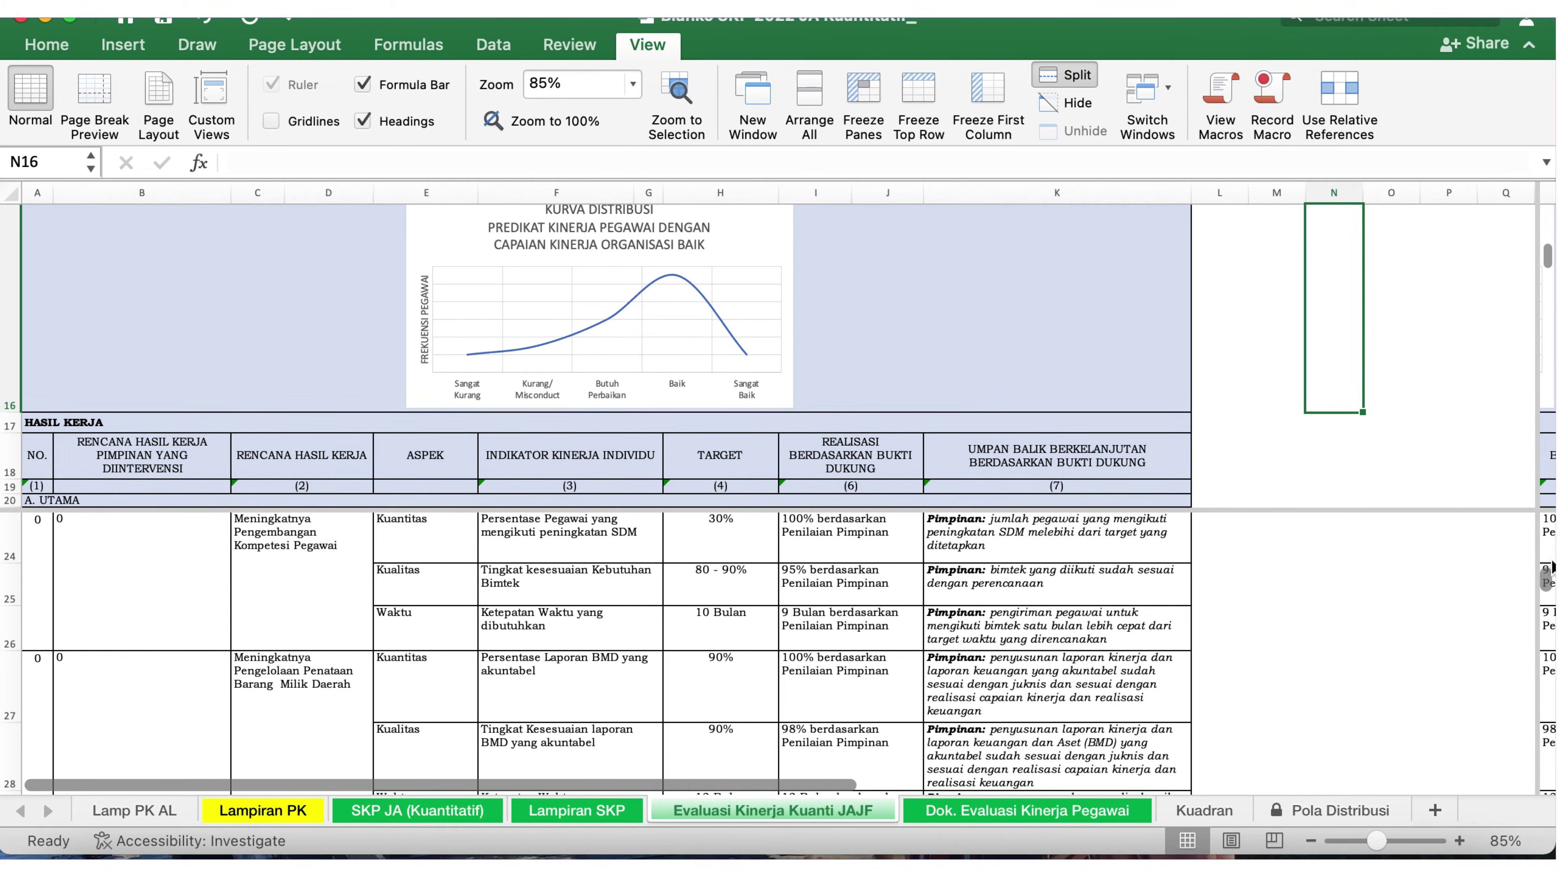
drag(1411, 515, 1398, 638)
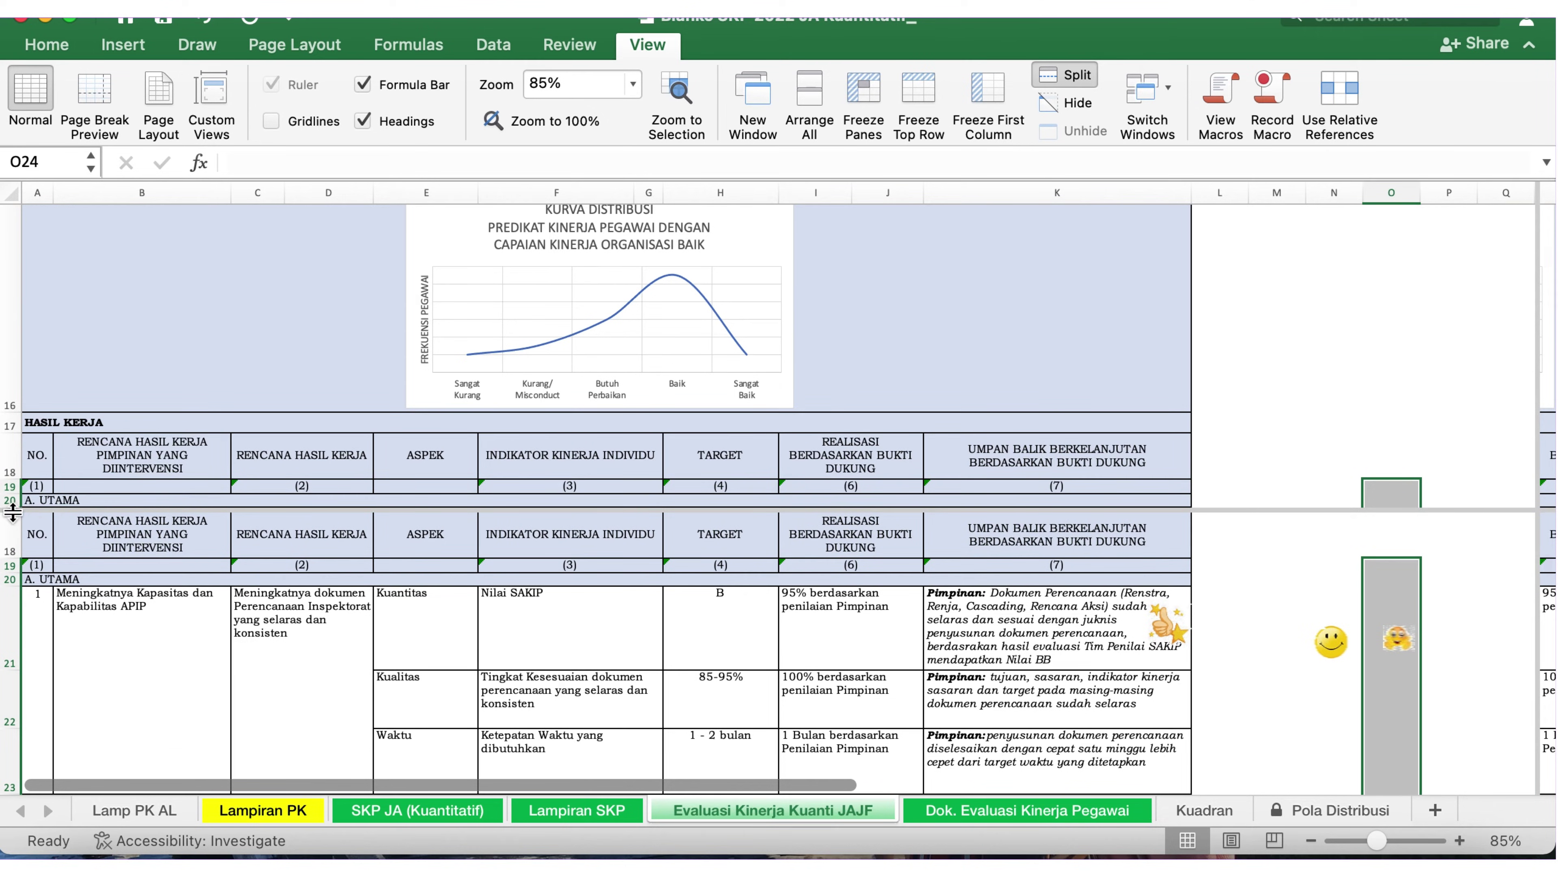
drag(27, 518, 57, 318)
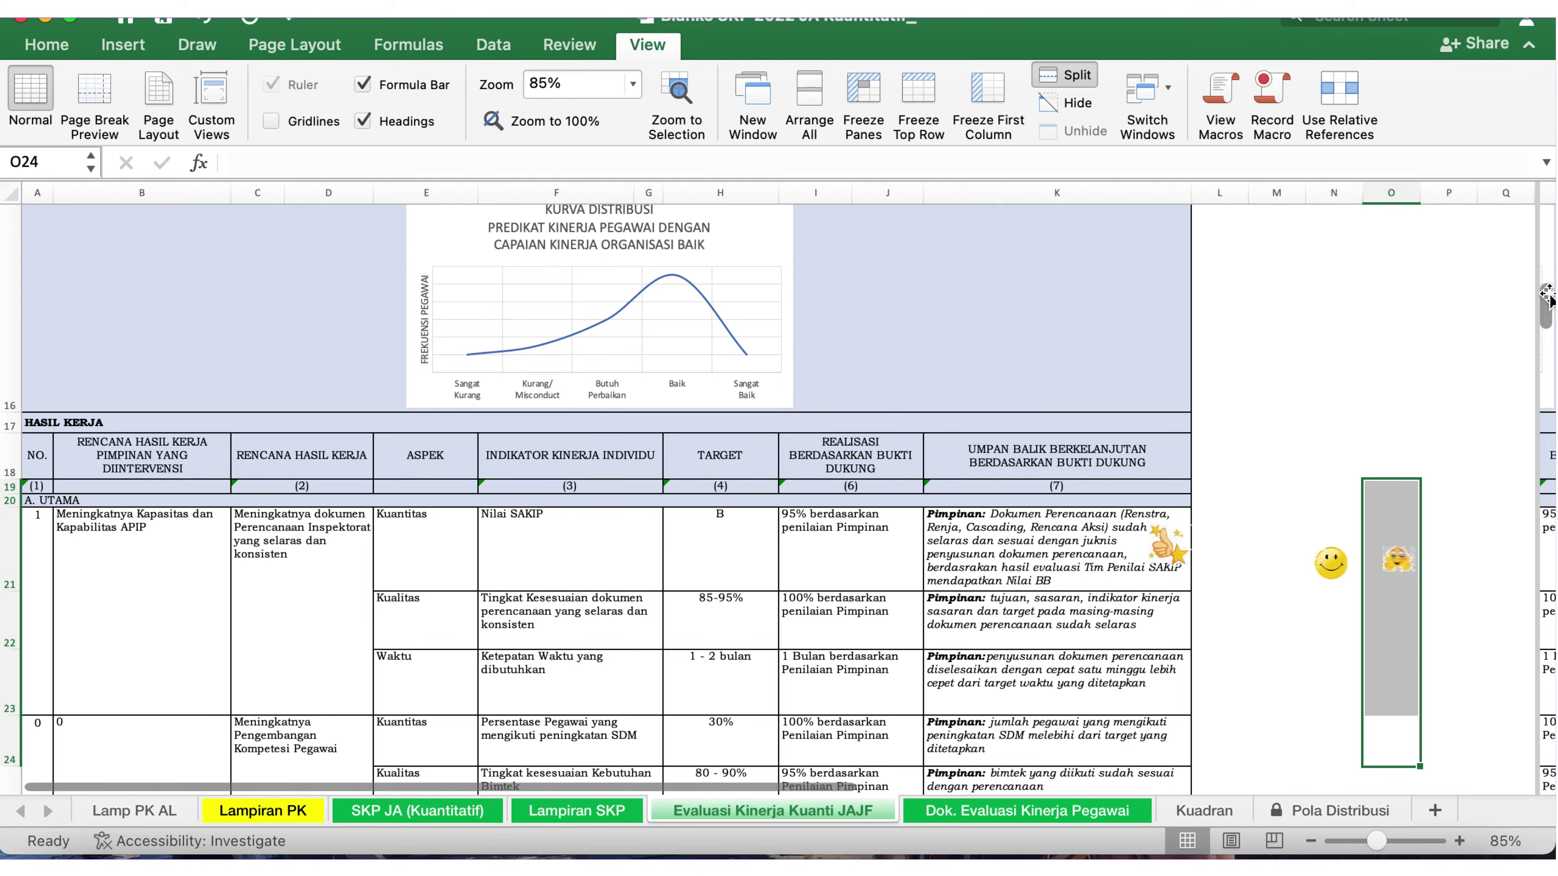
scroll(1546, 295, up, 1)
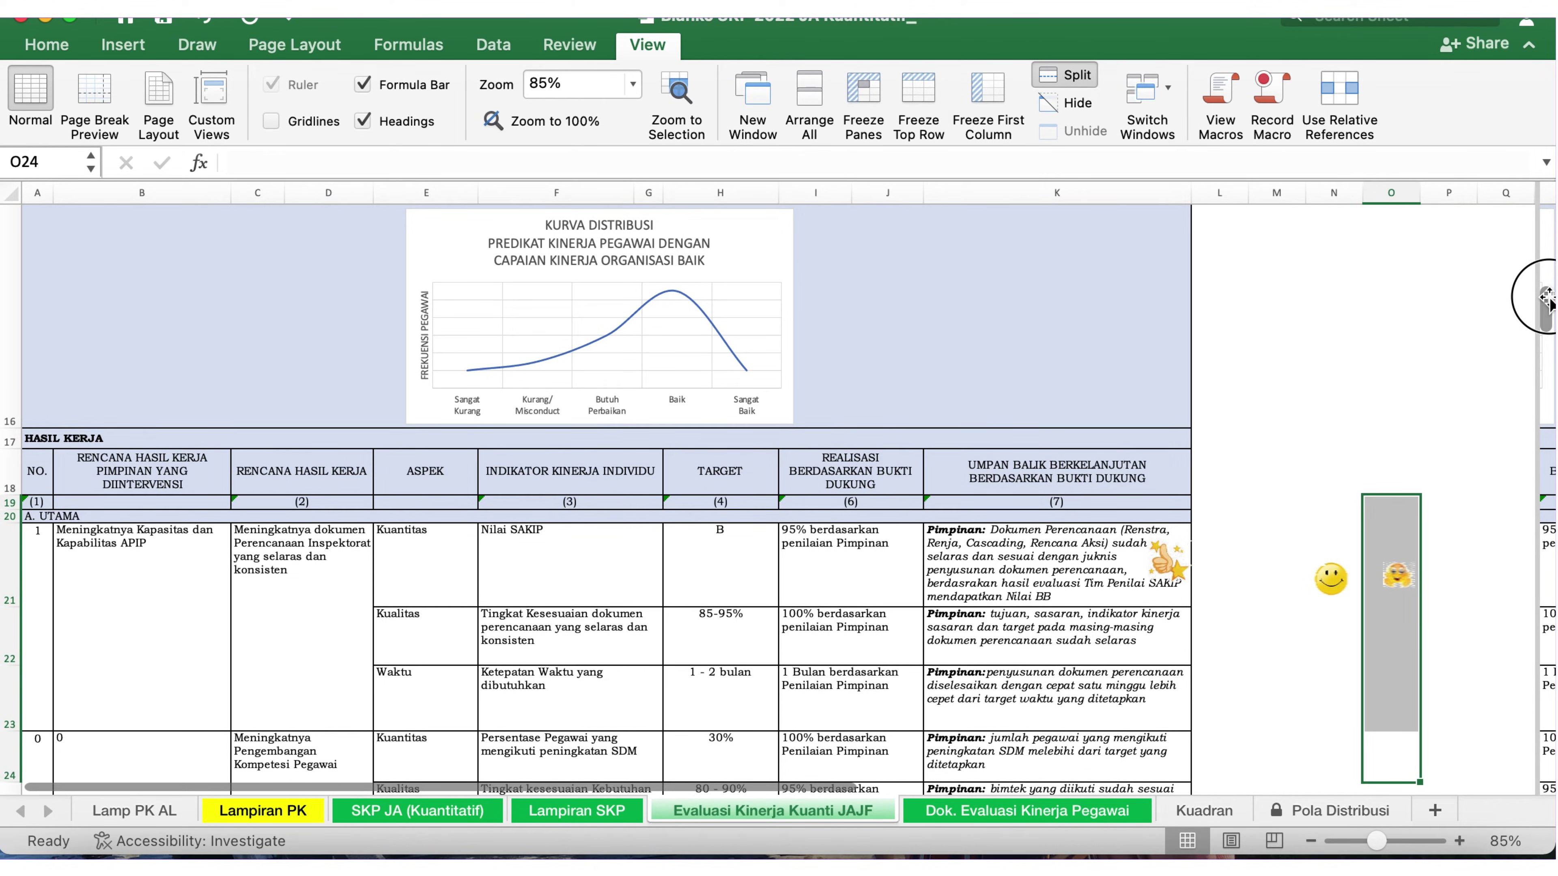
drag(1546, 301, 1549, 258)
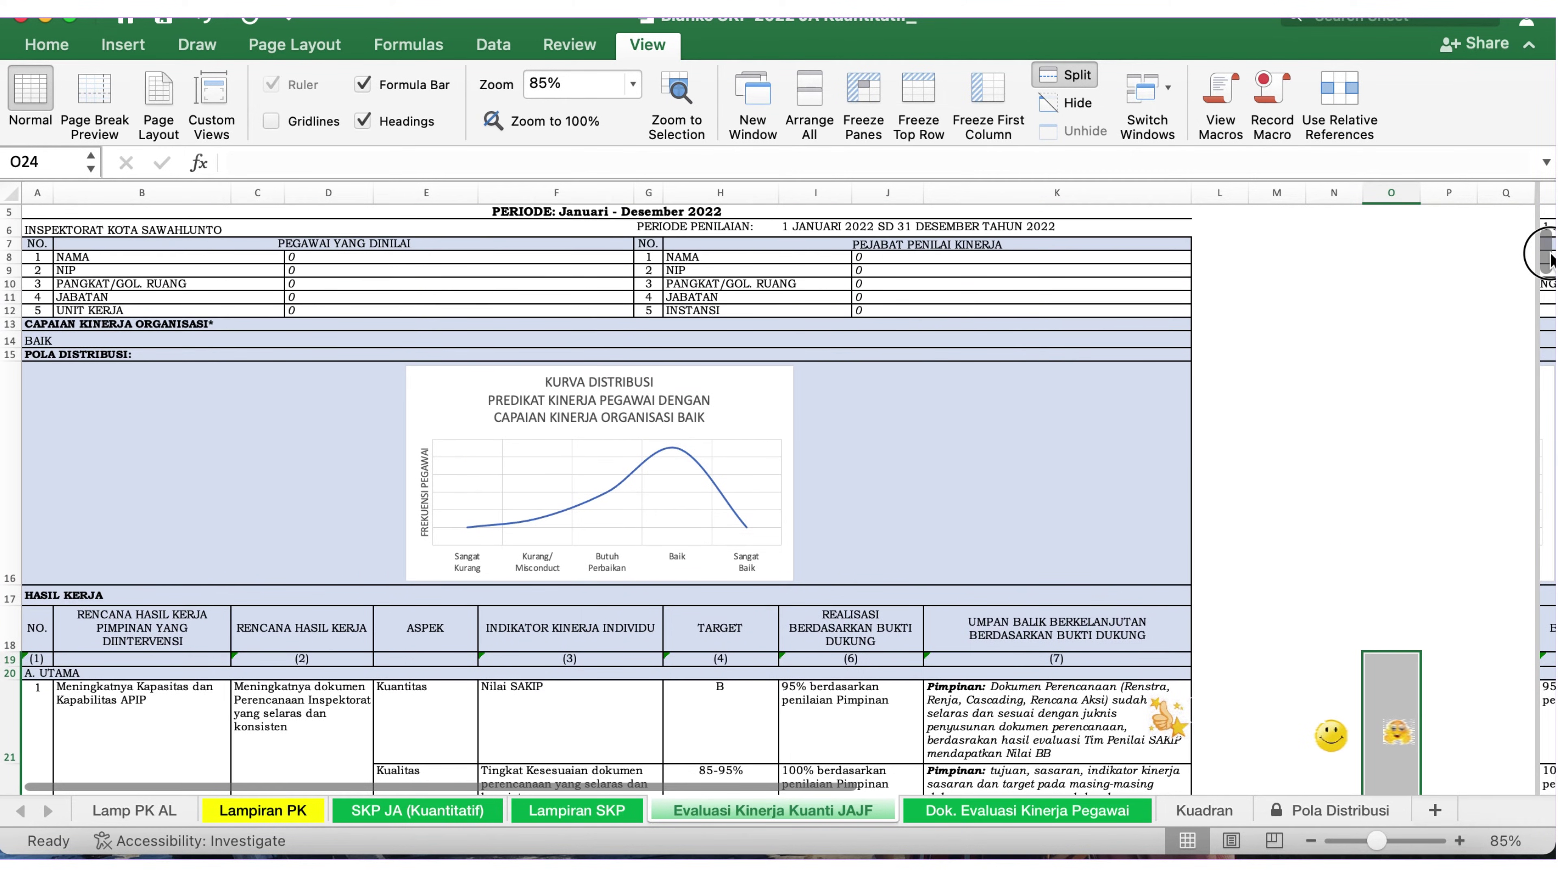
click(719, 560)
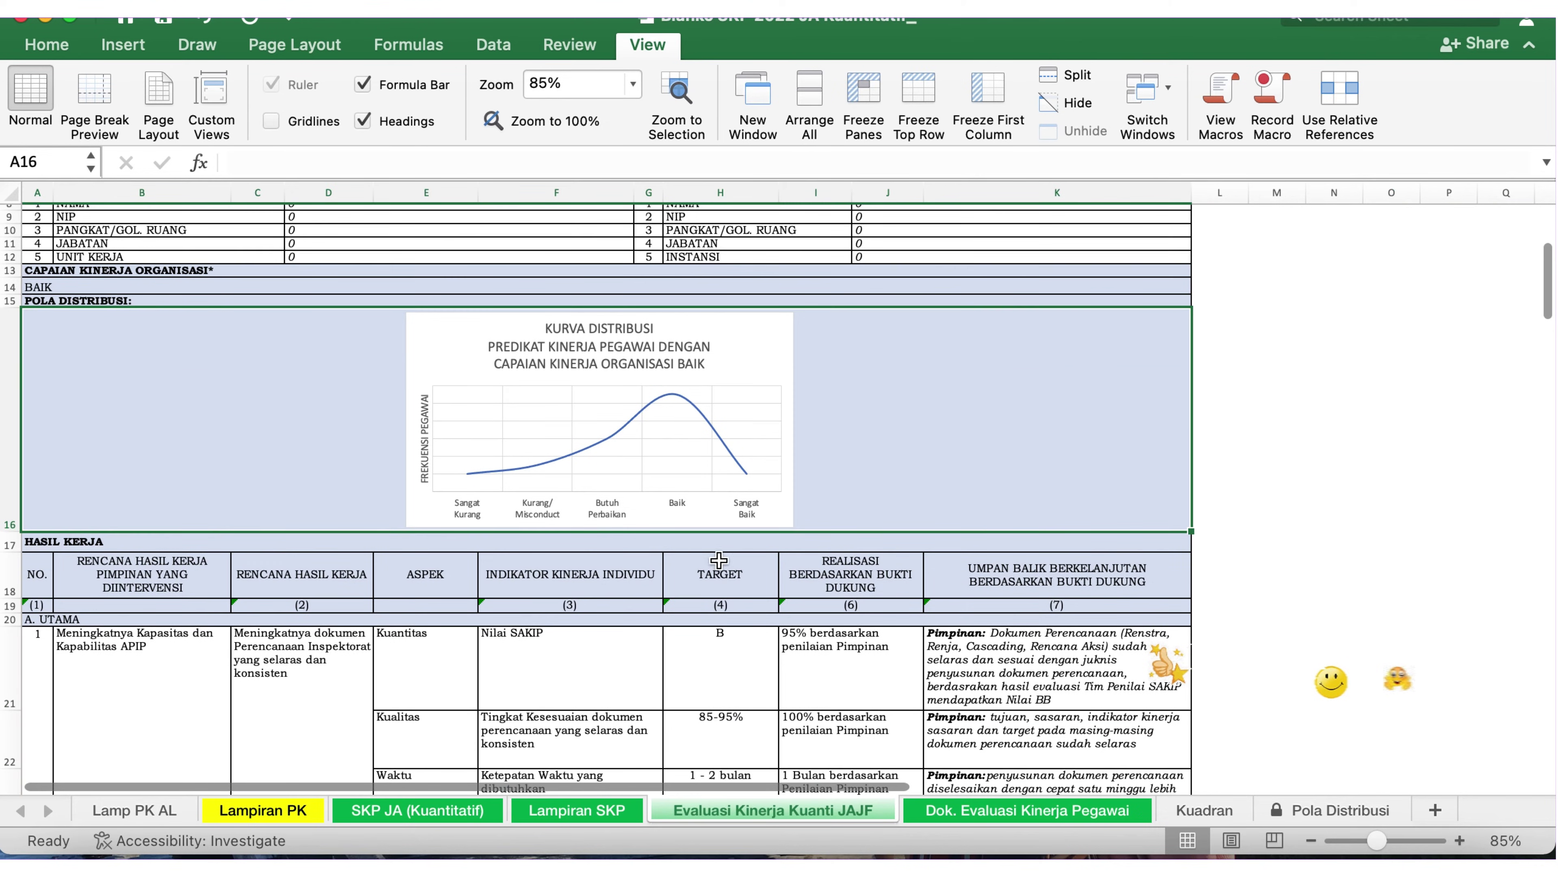
Correct the misspelled word "berdasrakan" to "berdasarkan" in the Pimpinan feedback for the Nilai SAKIP indicator in cell K21.
scroll(719, 559, down, 5)
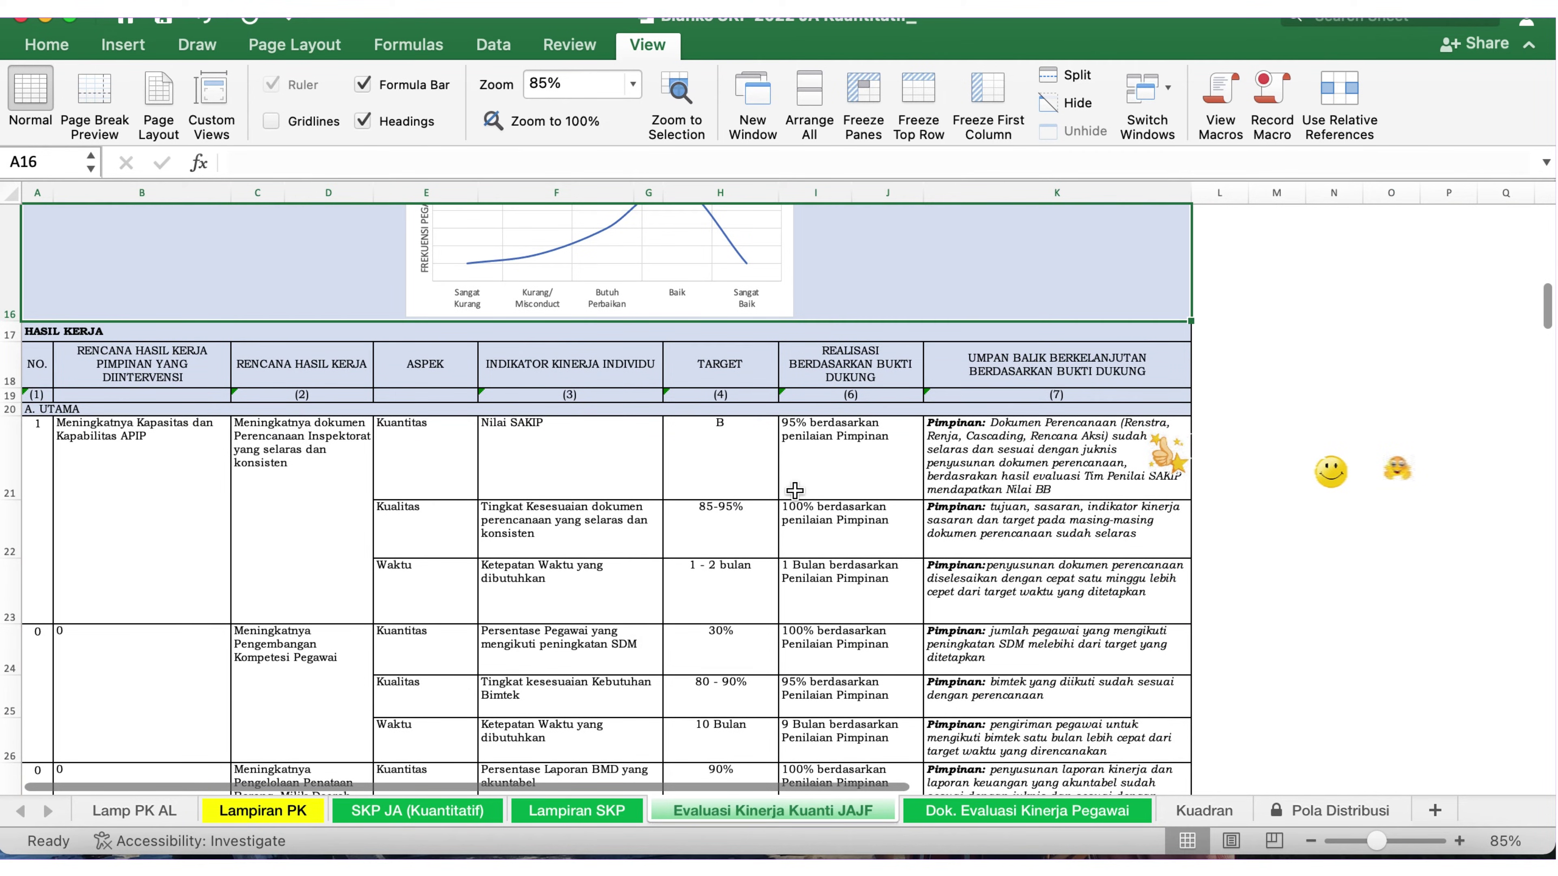
scroll(794, 490, down, 1)
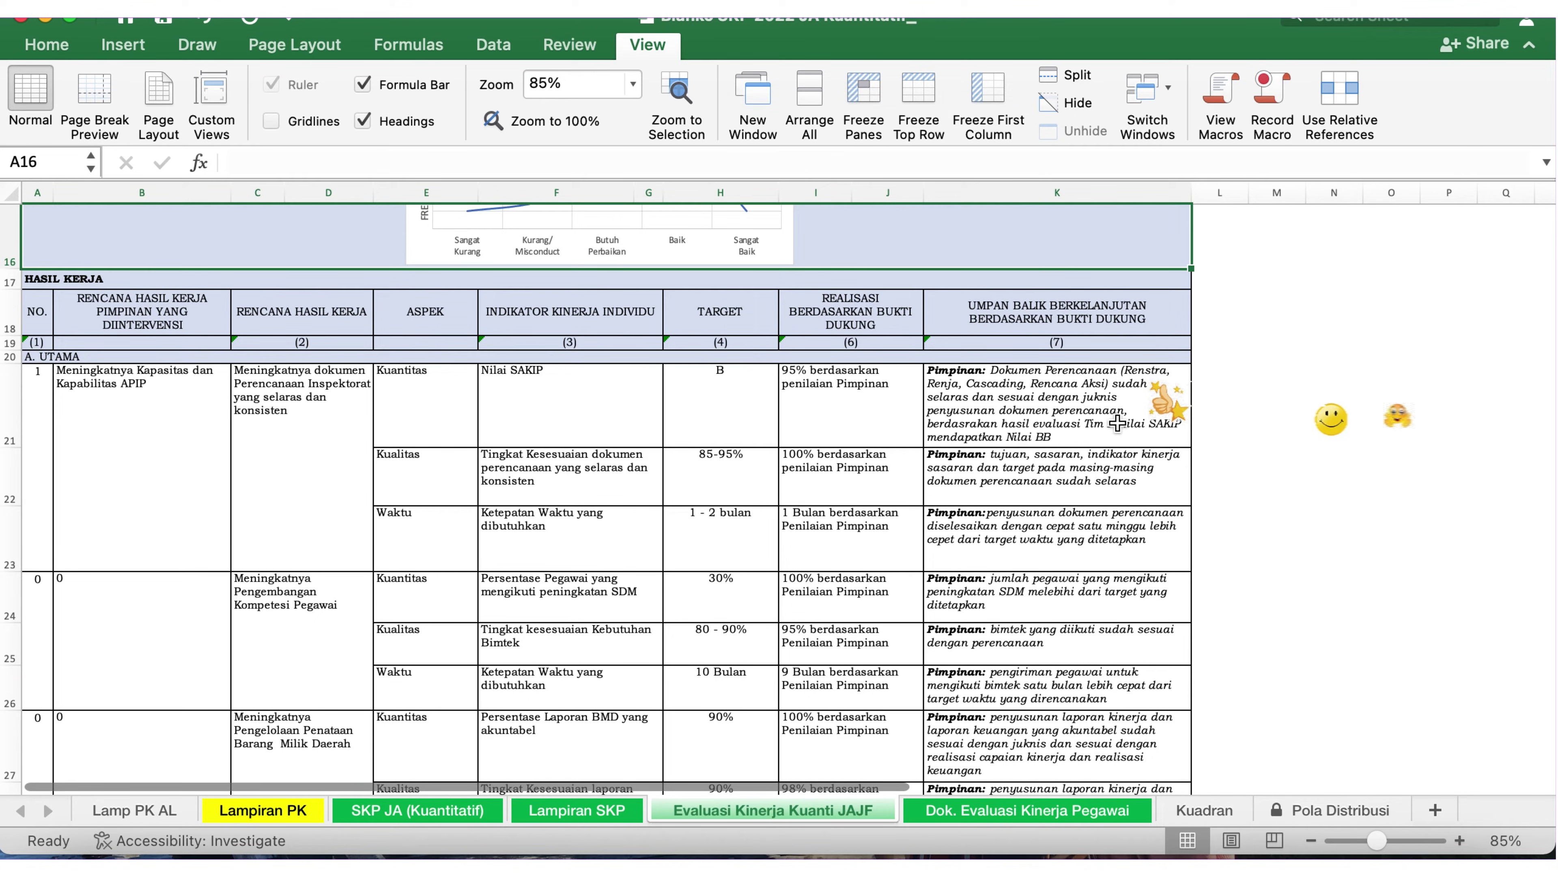
click(957, 424)
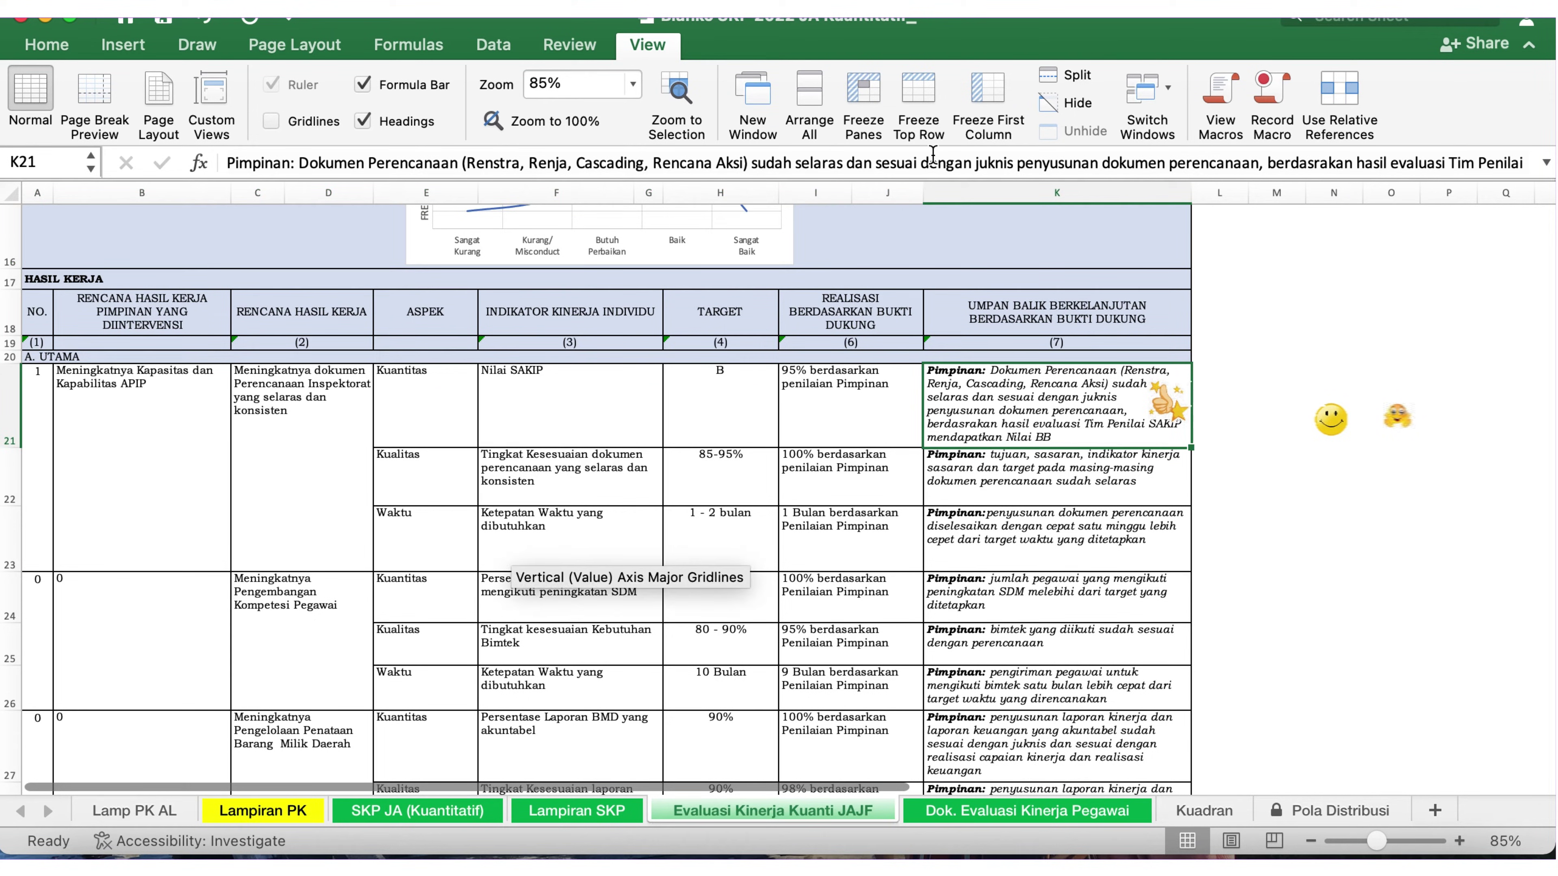
click(1317, 163)
key(BackSpace)
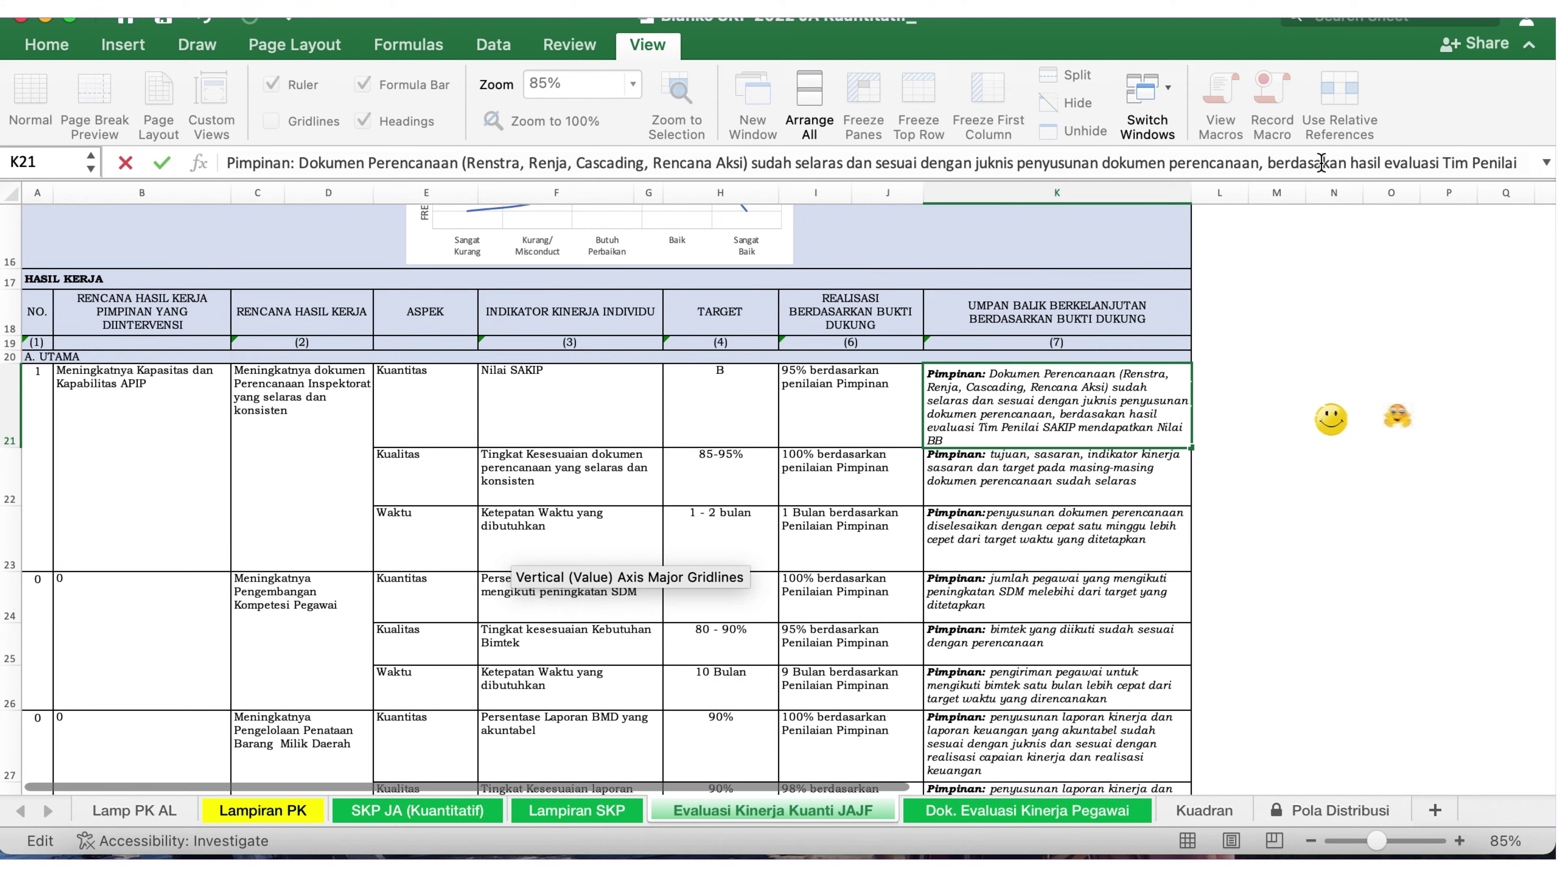
text(r)
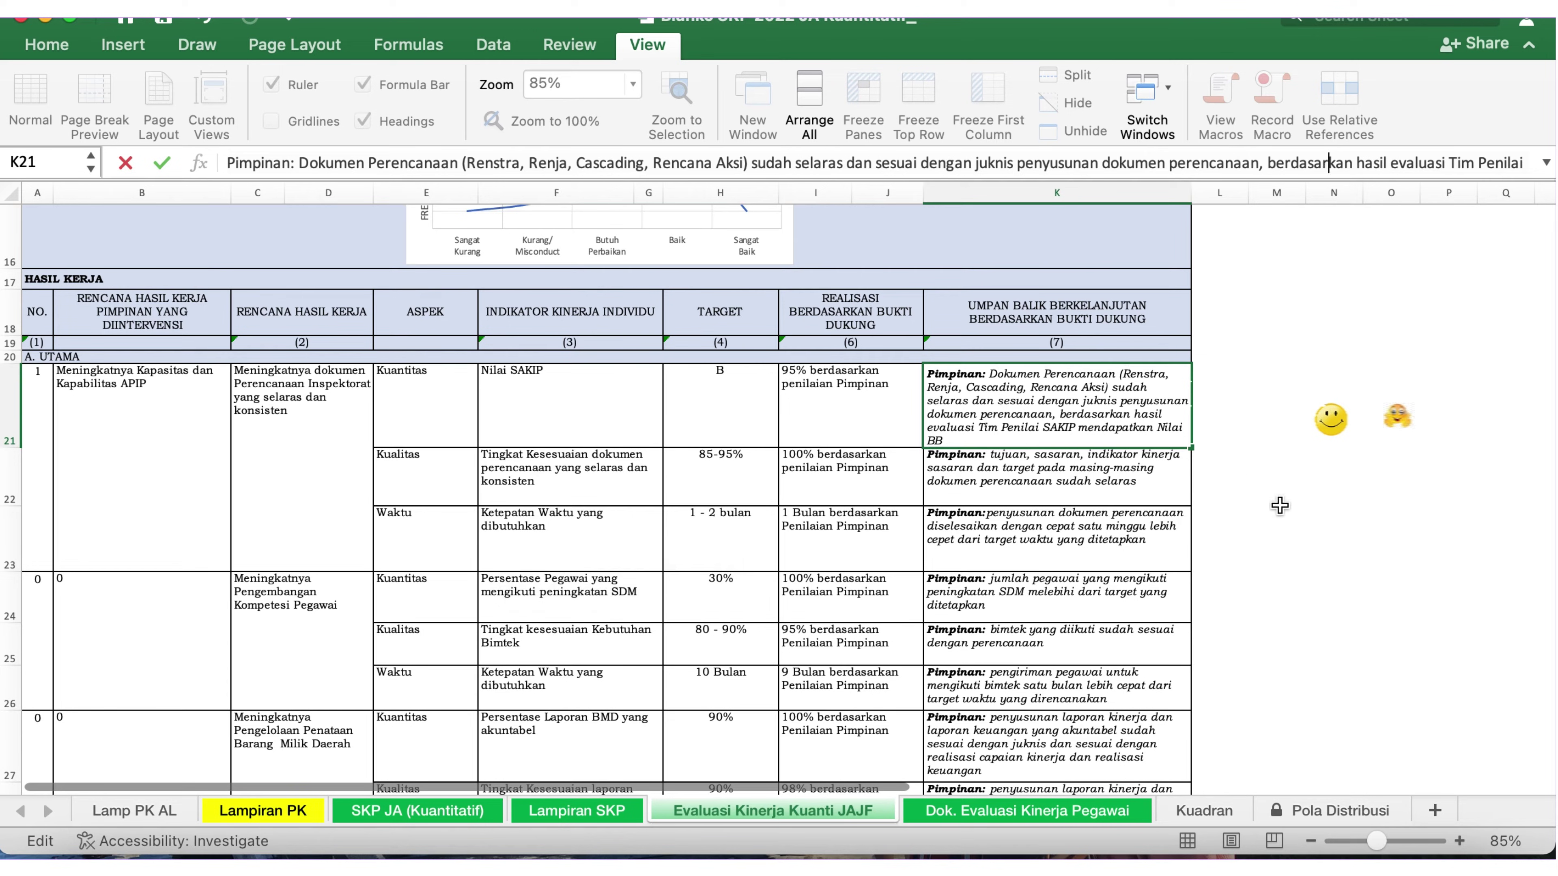
click(1329, 543)
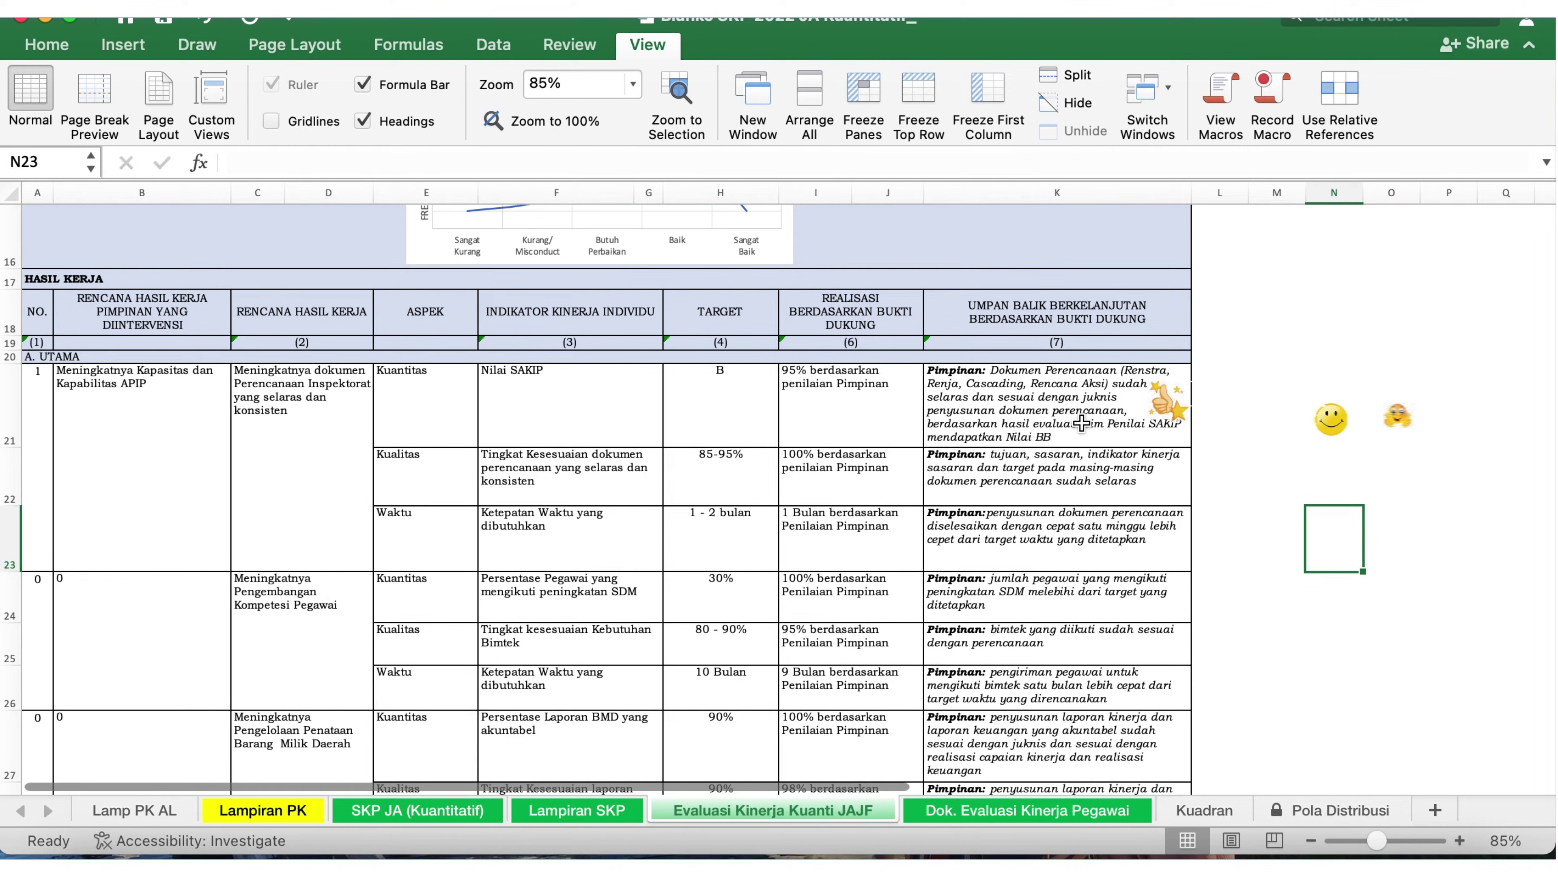
click(1105, 428)
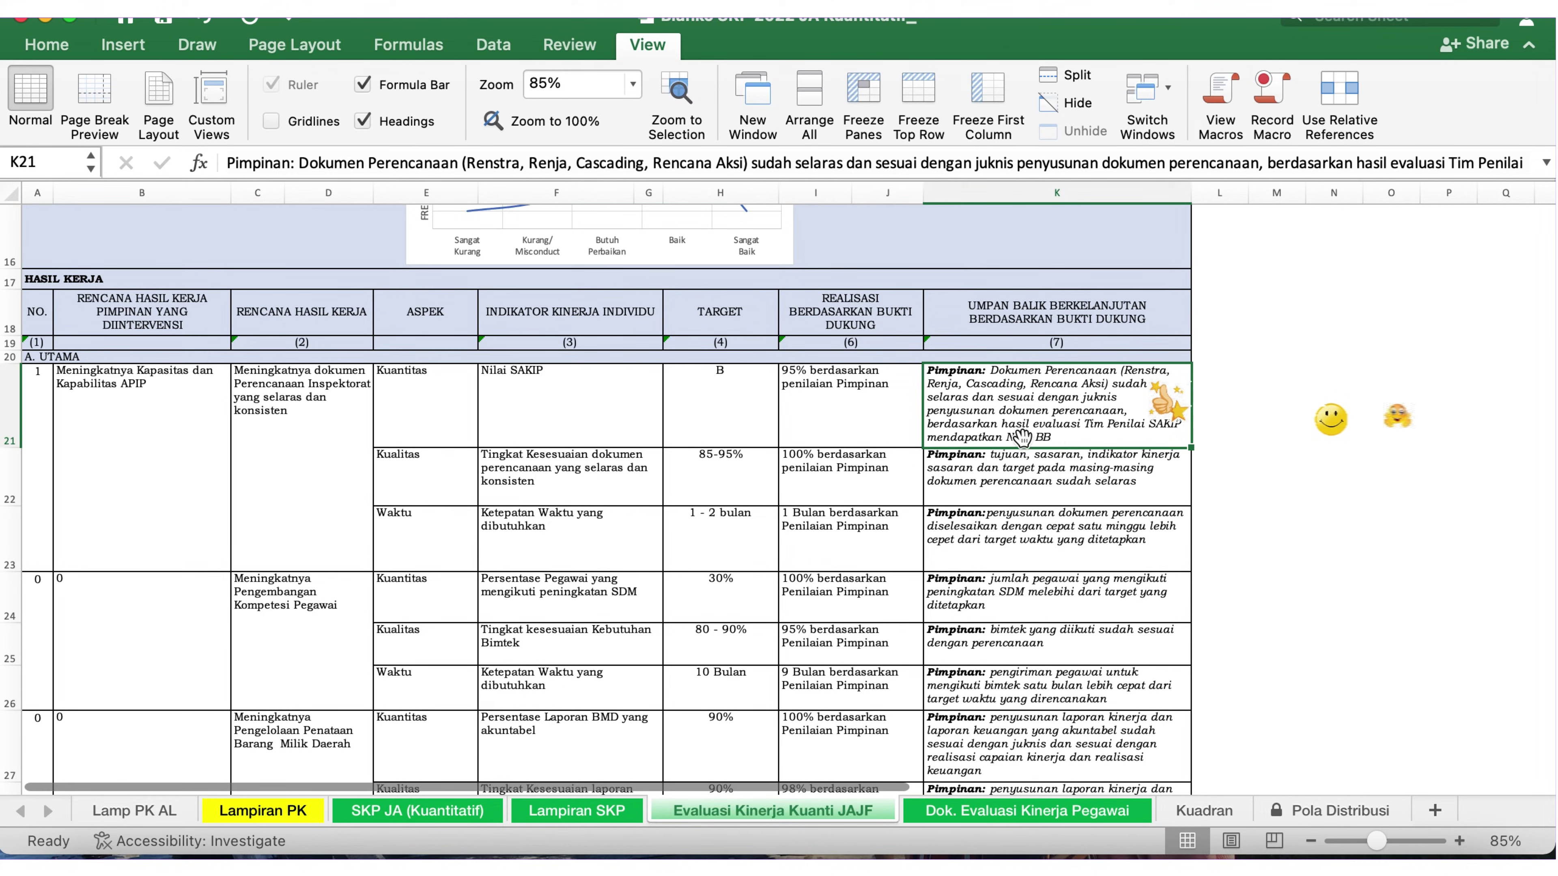
drag(1169, 419, 1169, 402)
click(1279, 503)
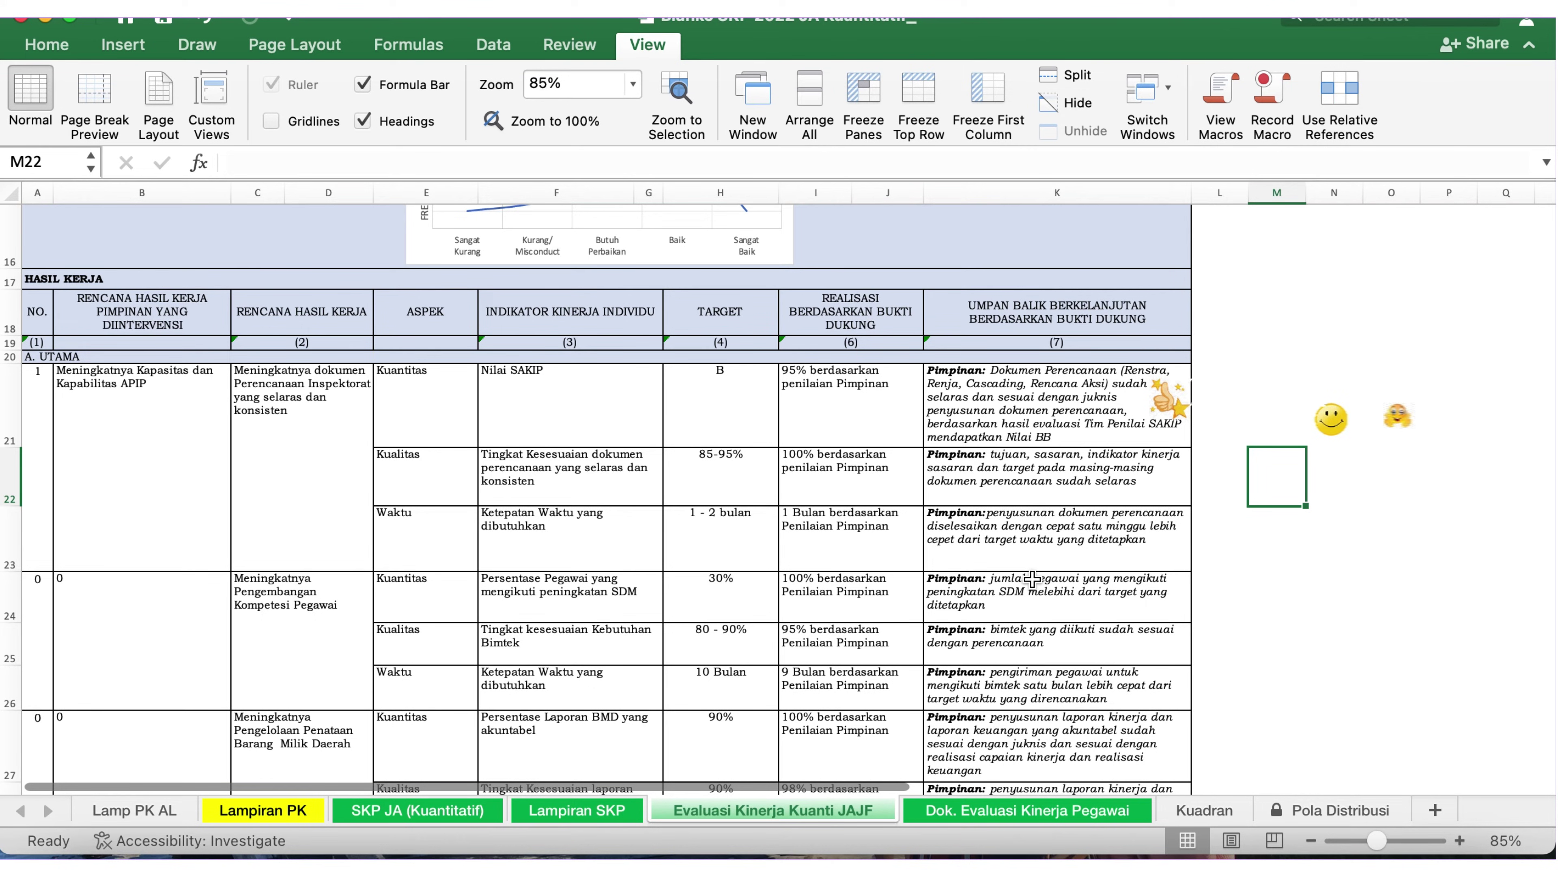
Reduce the heights of rows 22 and 23, the first work result's Kualitas and Waktu rows, to fit their text.
click(23, 506)
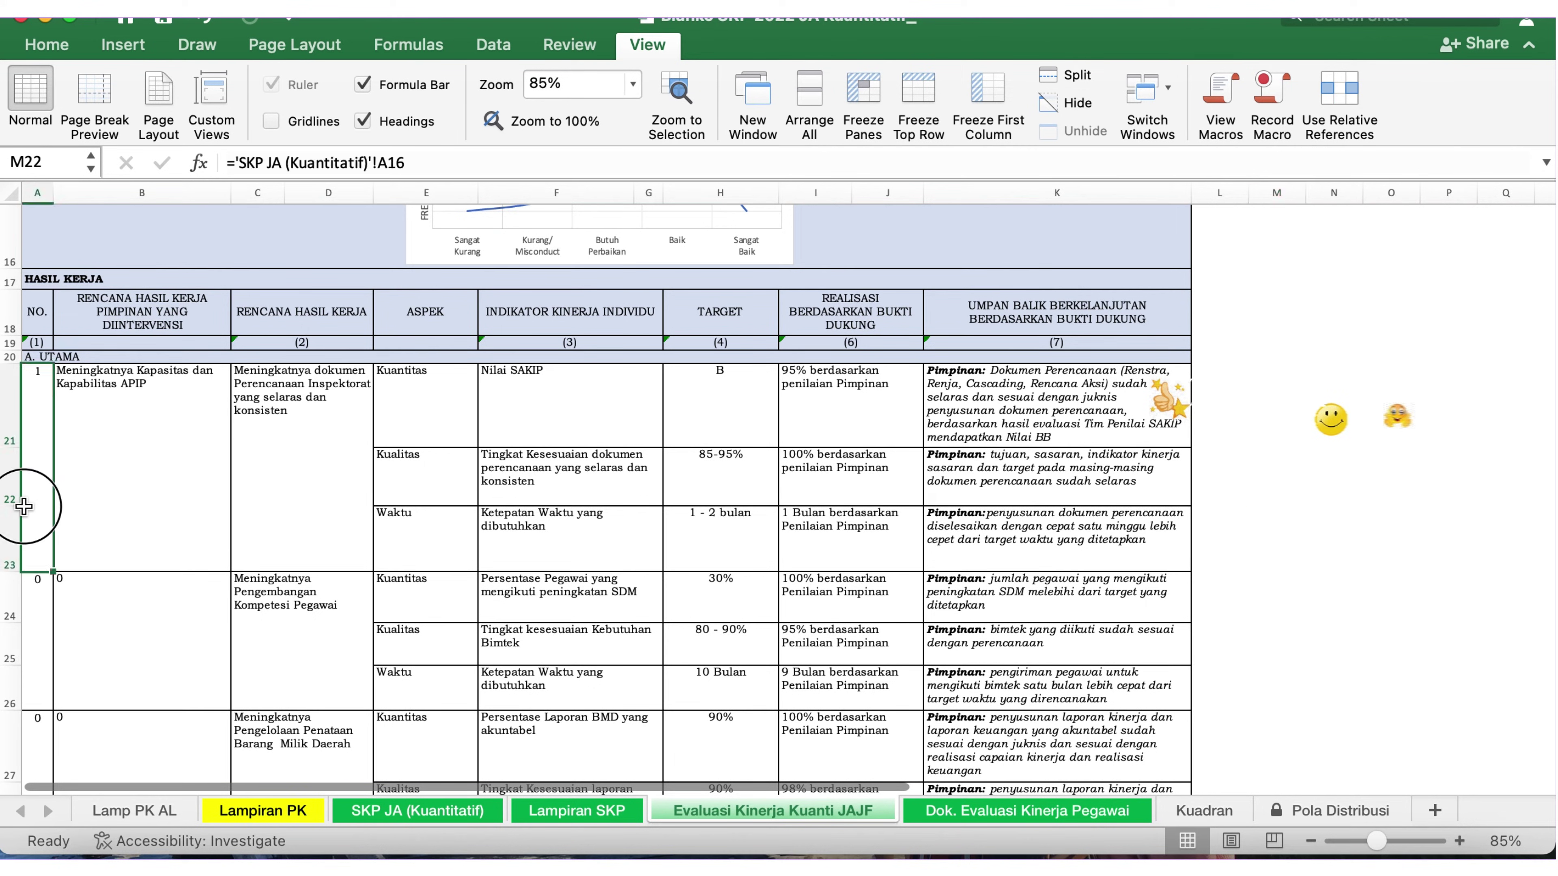
drag(12, 505, 14, 485)
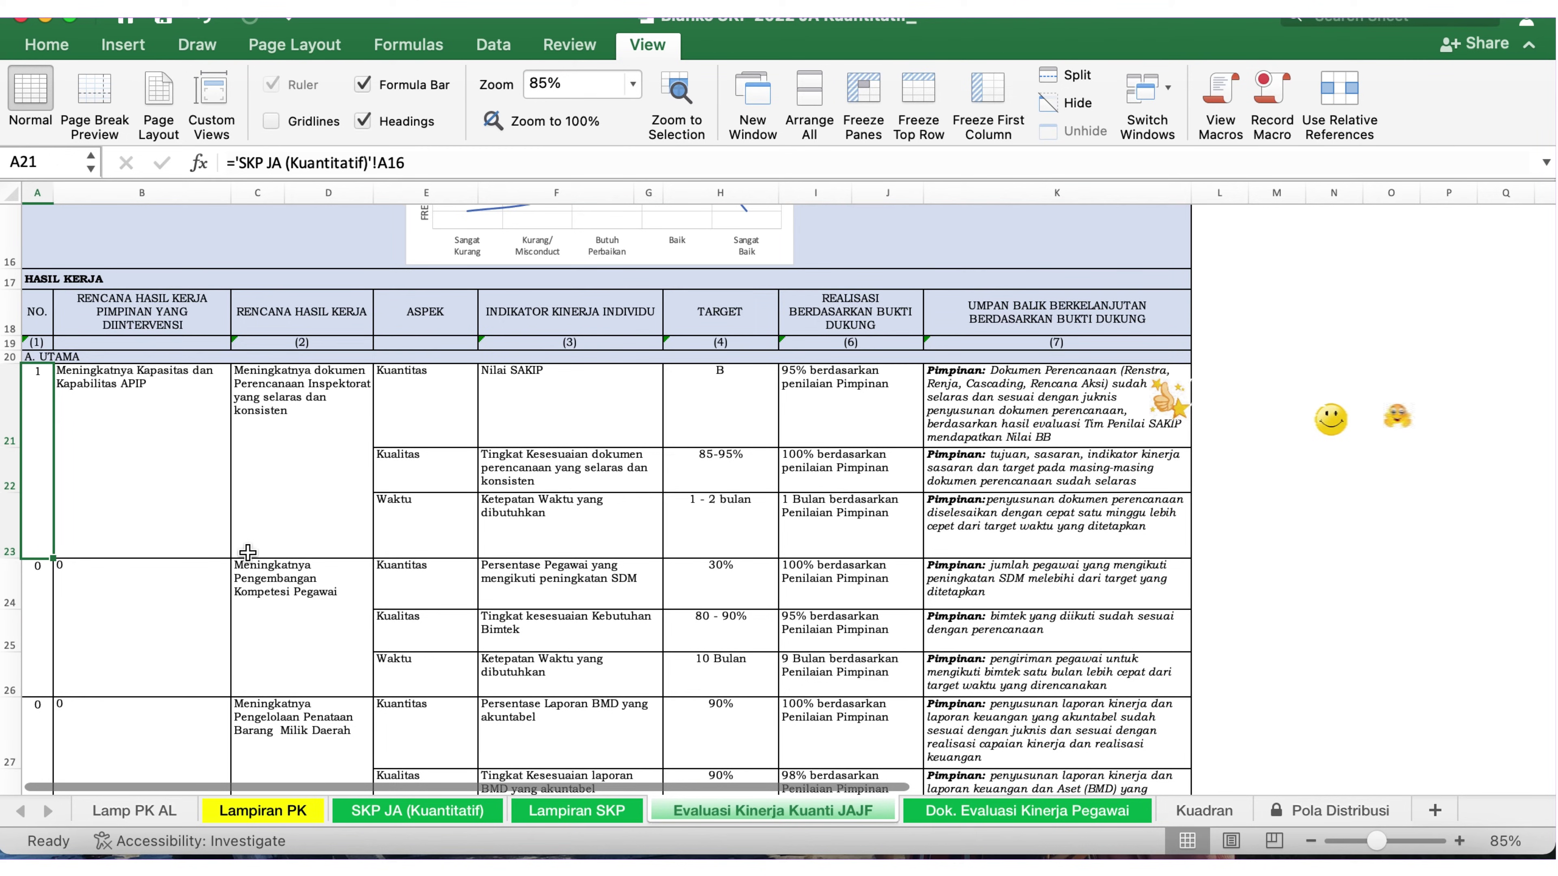
drag(17, 558, 16, 538)
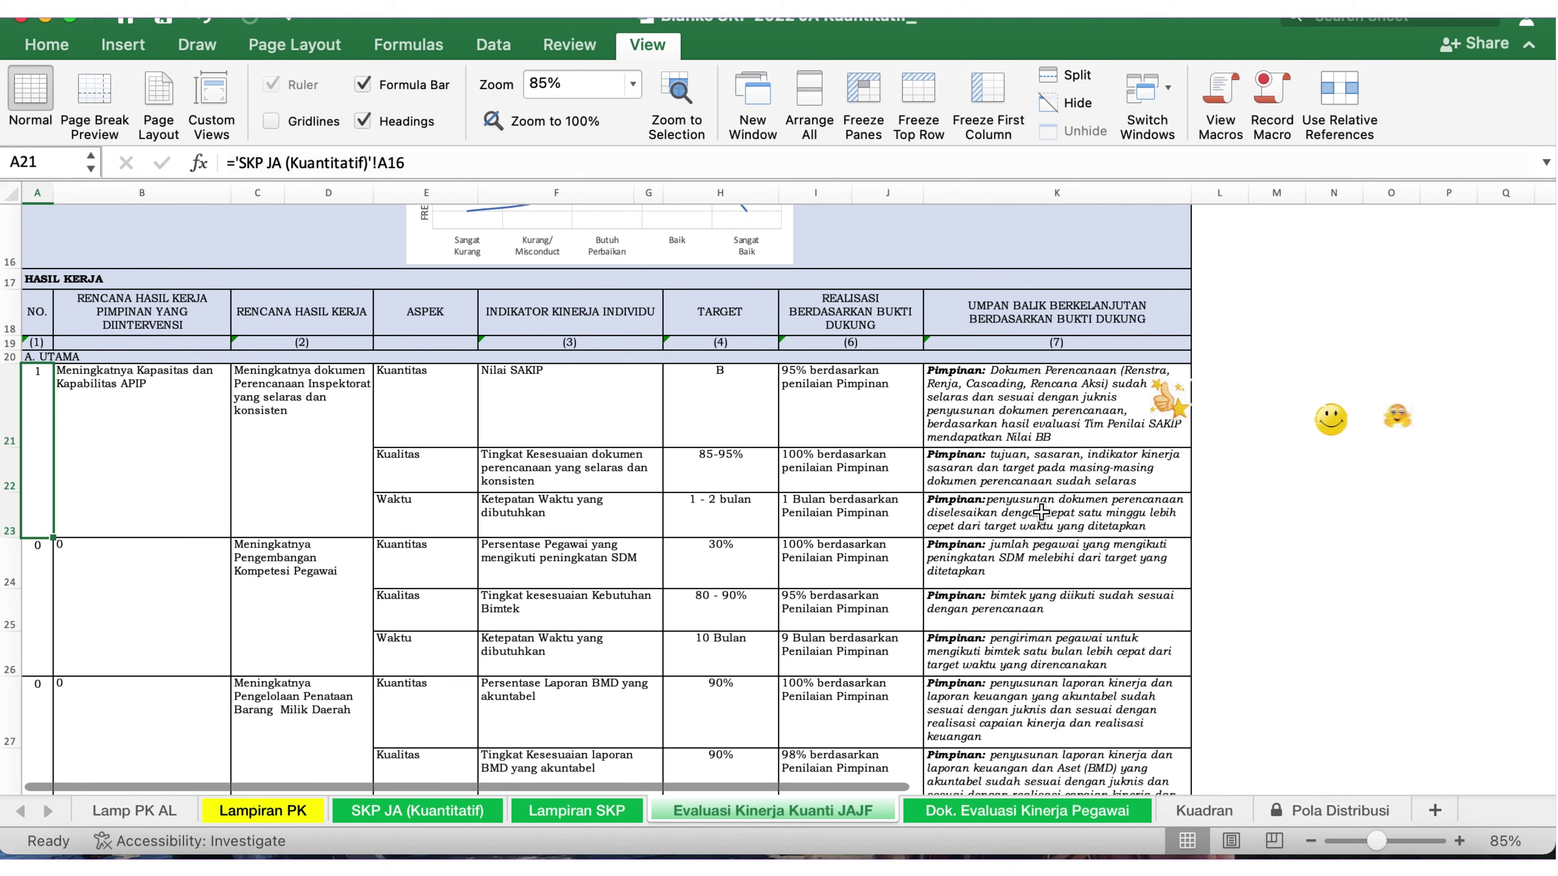
Review the remaining Hasil Kerja rows, the Tambahan section, the Rating Hasil Kerja and the Perilaku Kerja entries with their feedback.
scroll(1047, 536, down, 8)
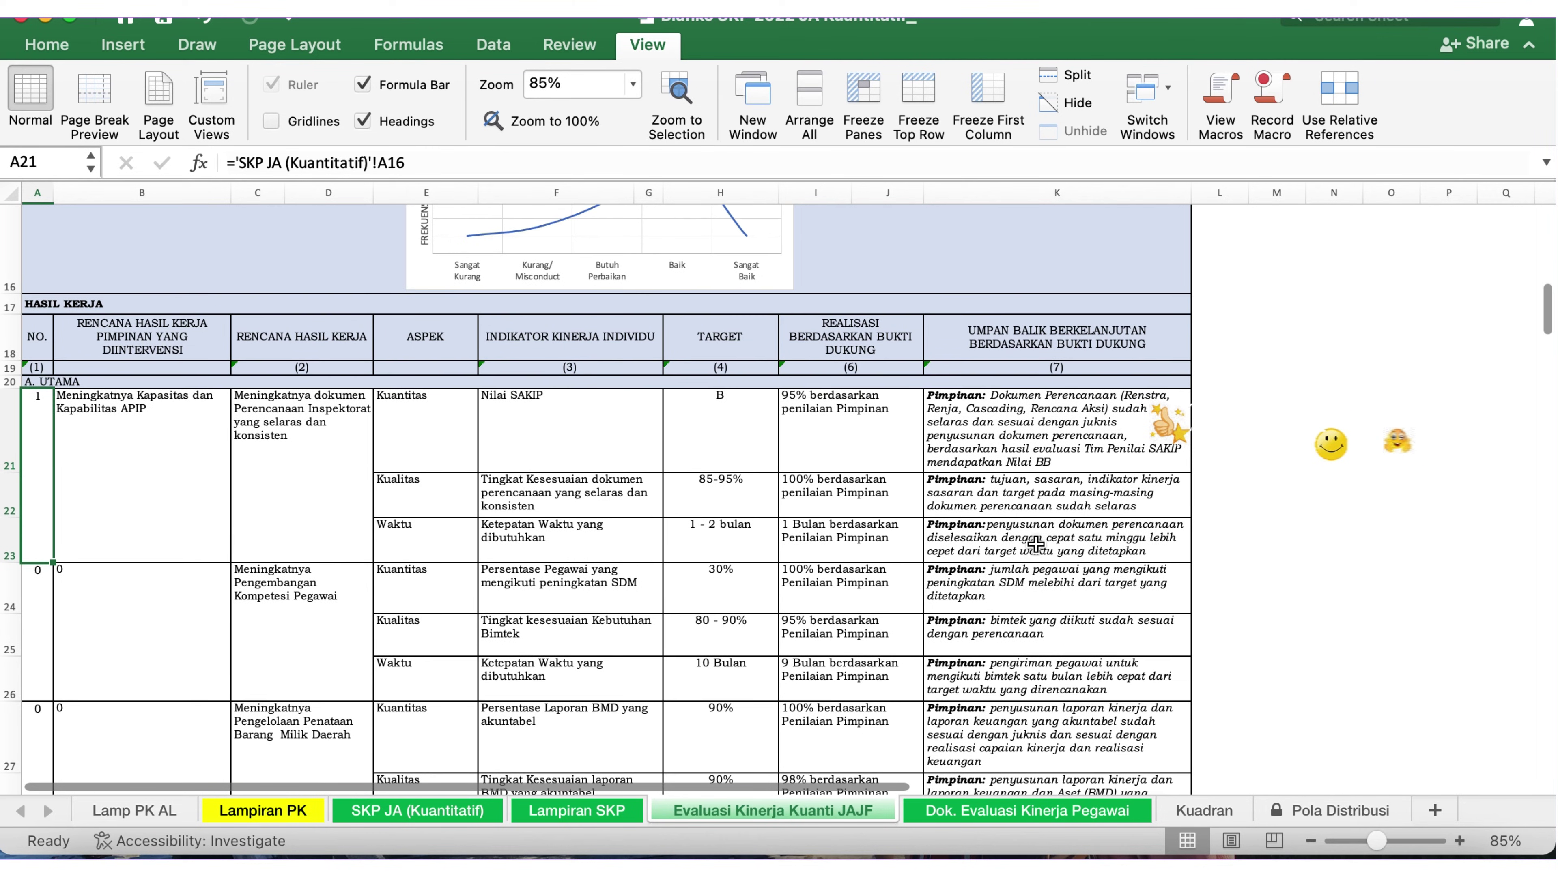
scroll(1037, 542, down, 2)
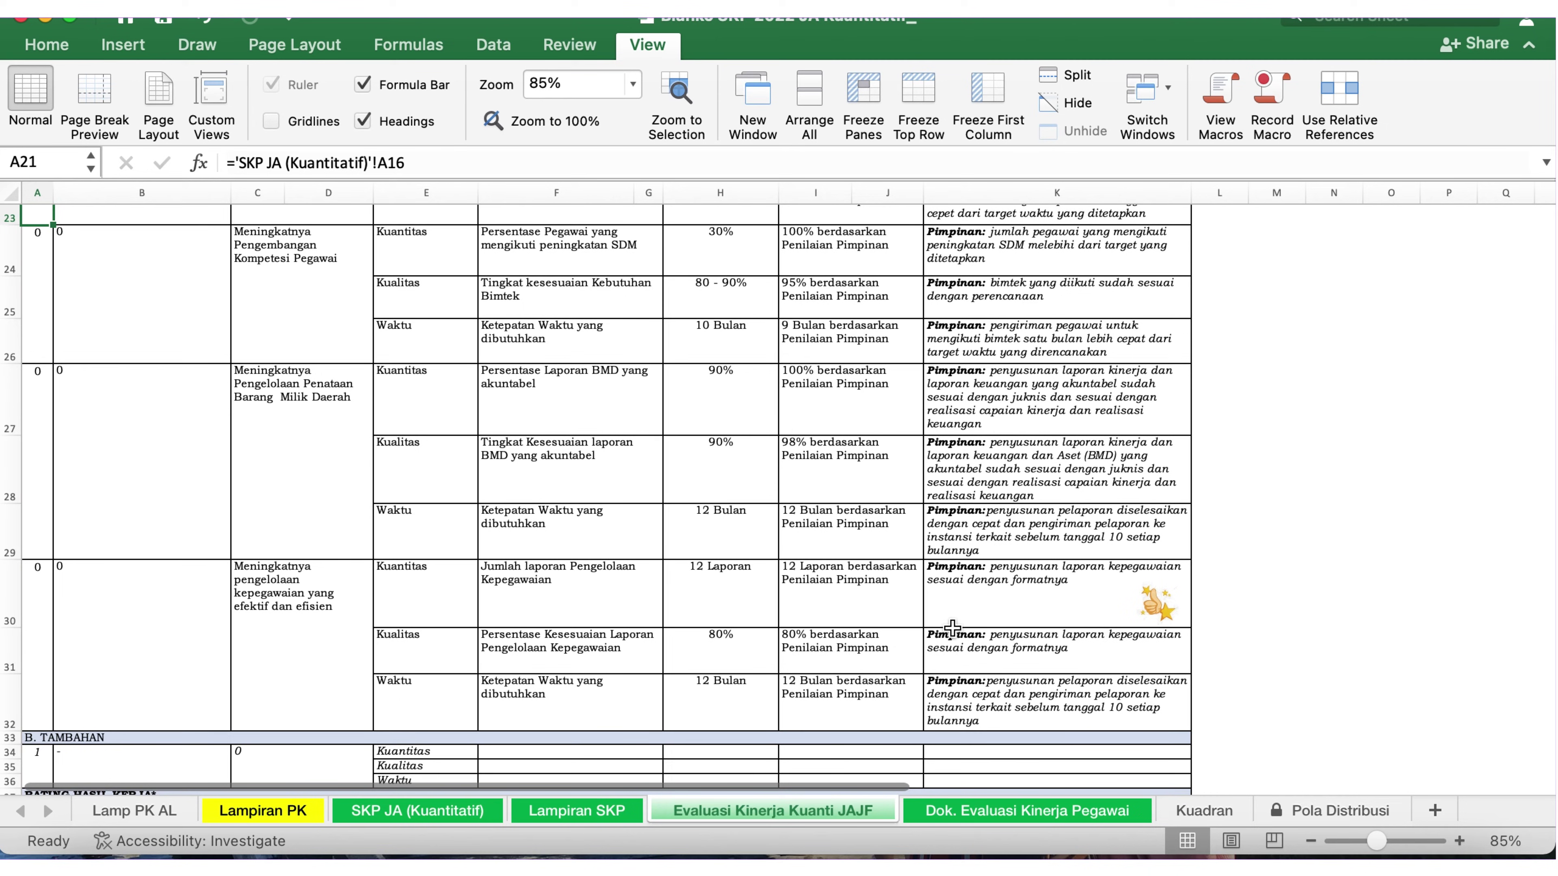
scroll(953, 625, down, 6)
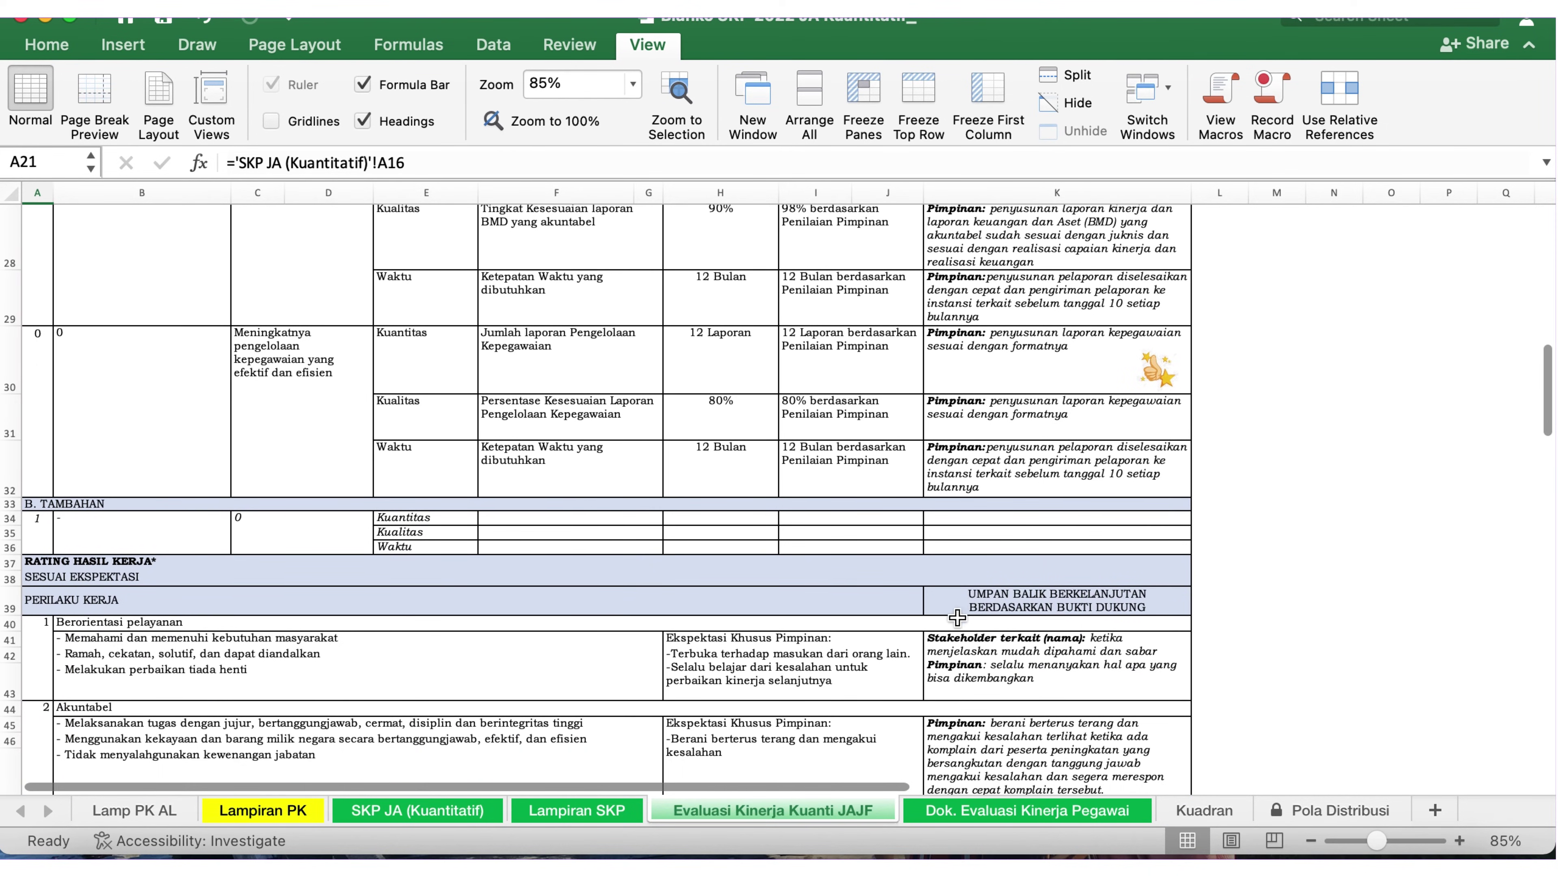
scroll(977, 604, down, 3)
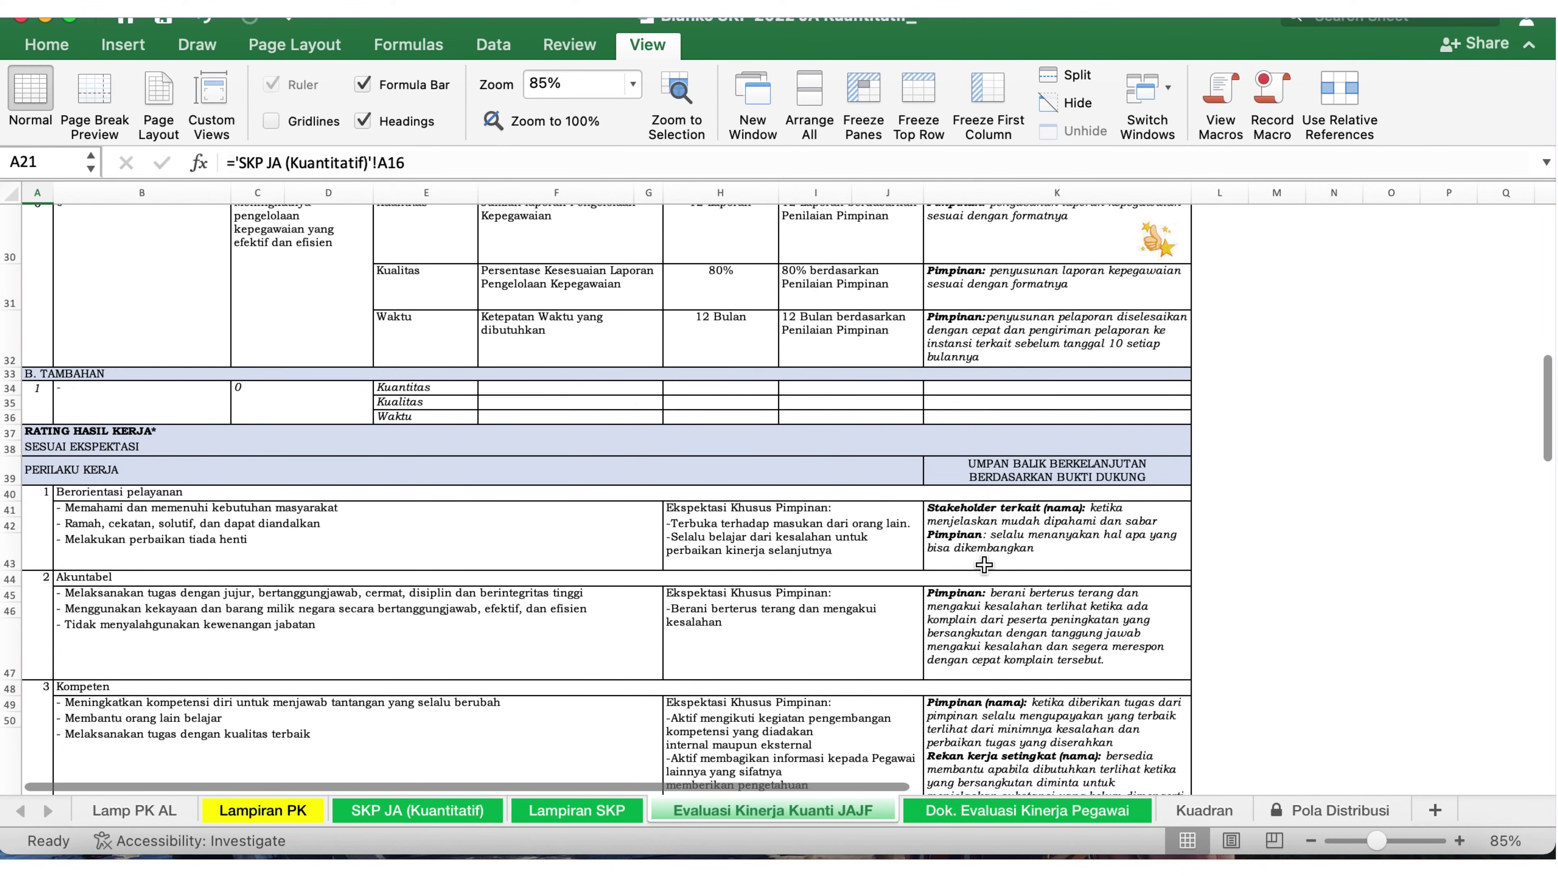
scroll(984, 559, down, 3)
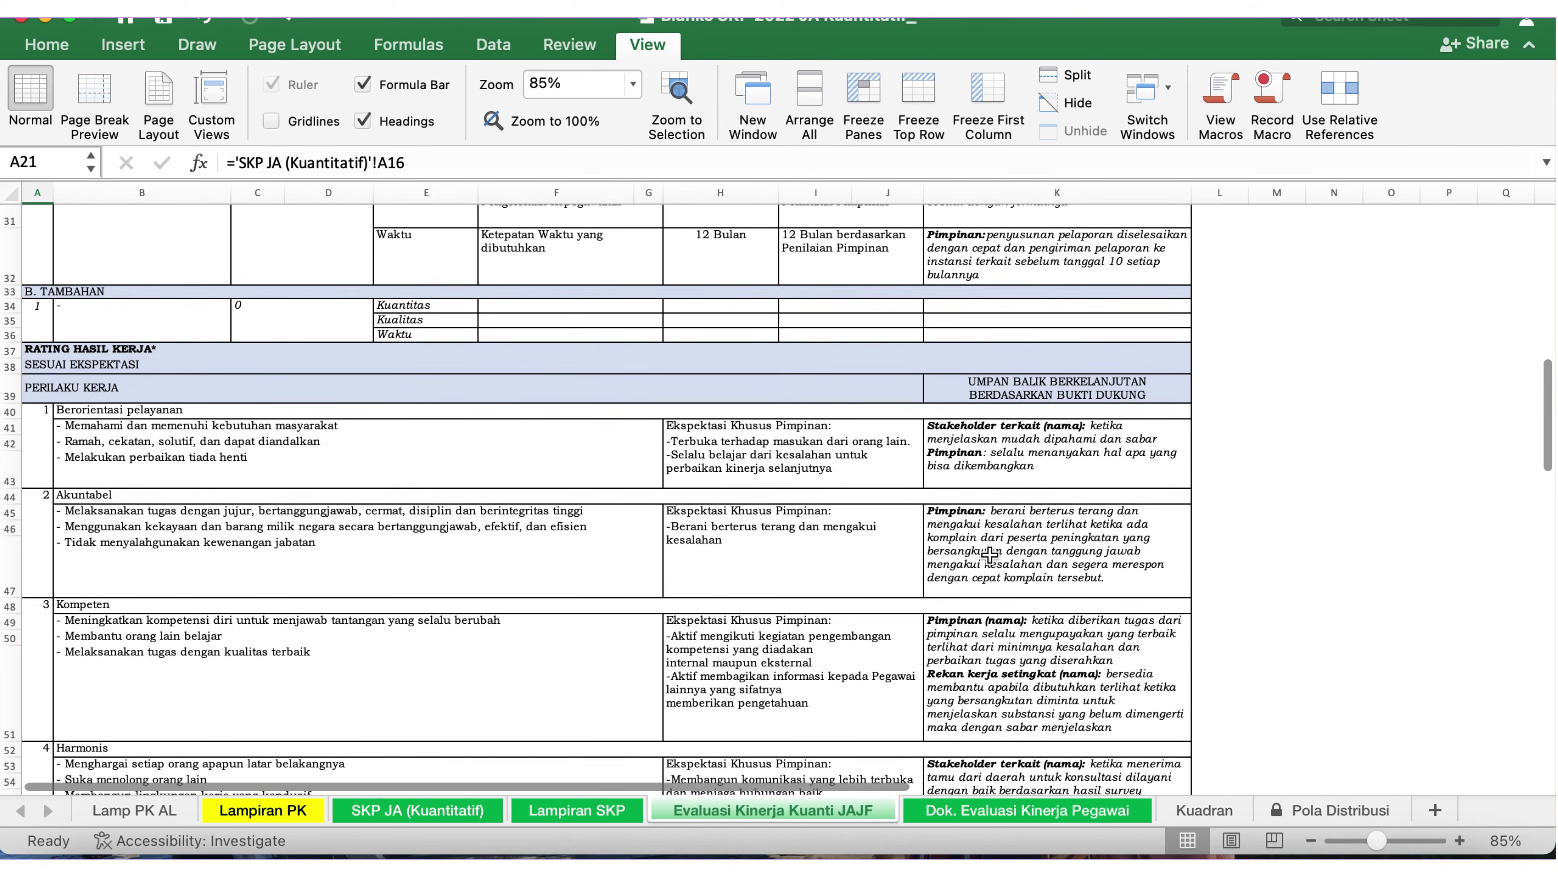
scroll(988, 555, down, 1)
scroll(997, 550, up, 5)
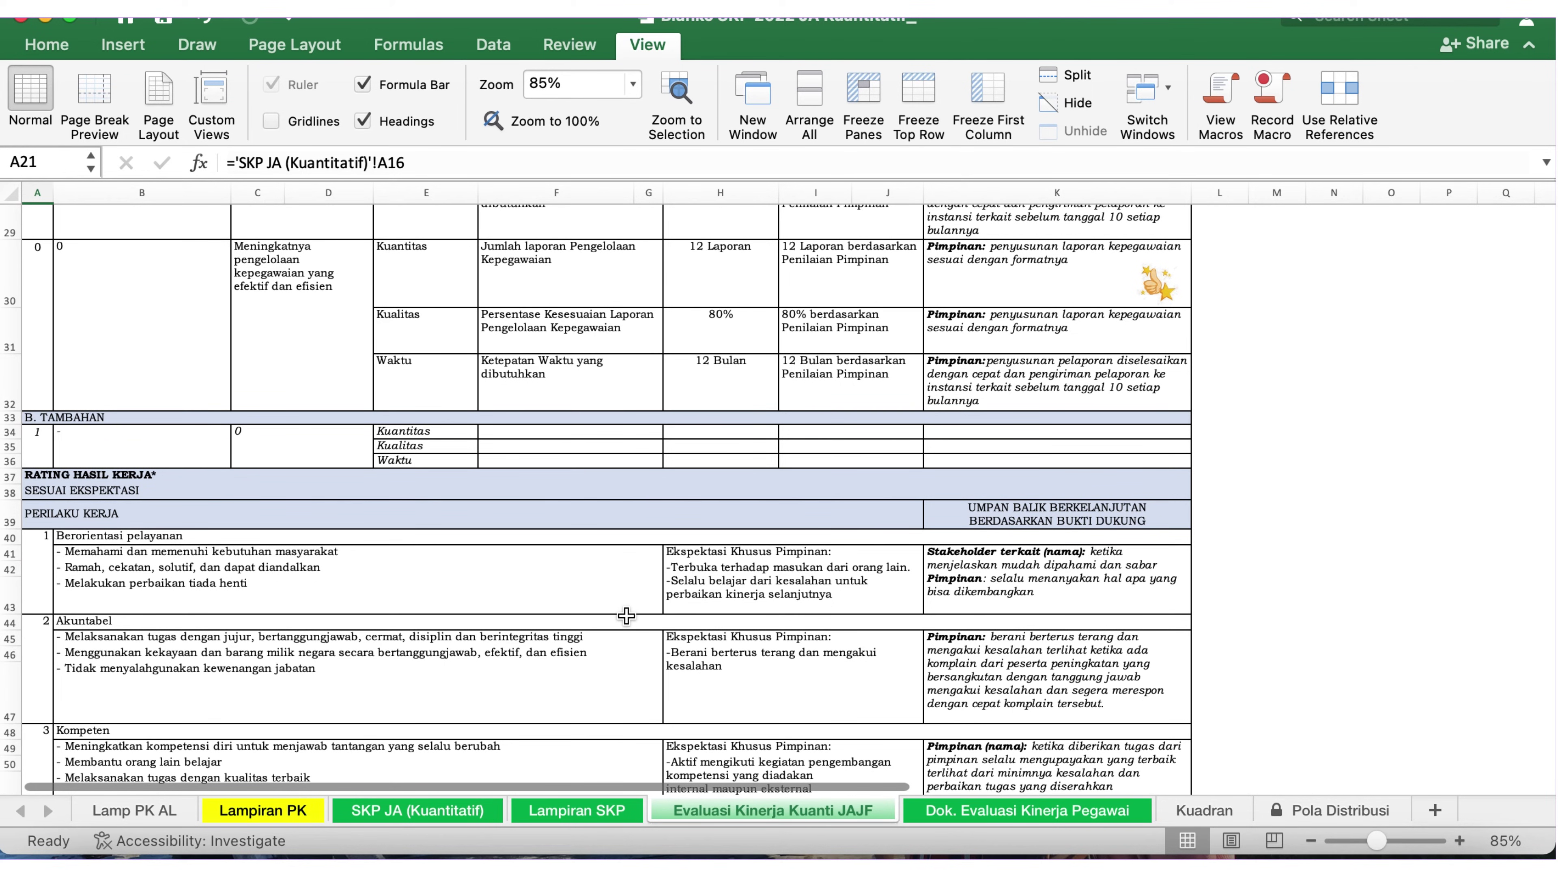
scroll(634, 612, down, 2)
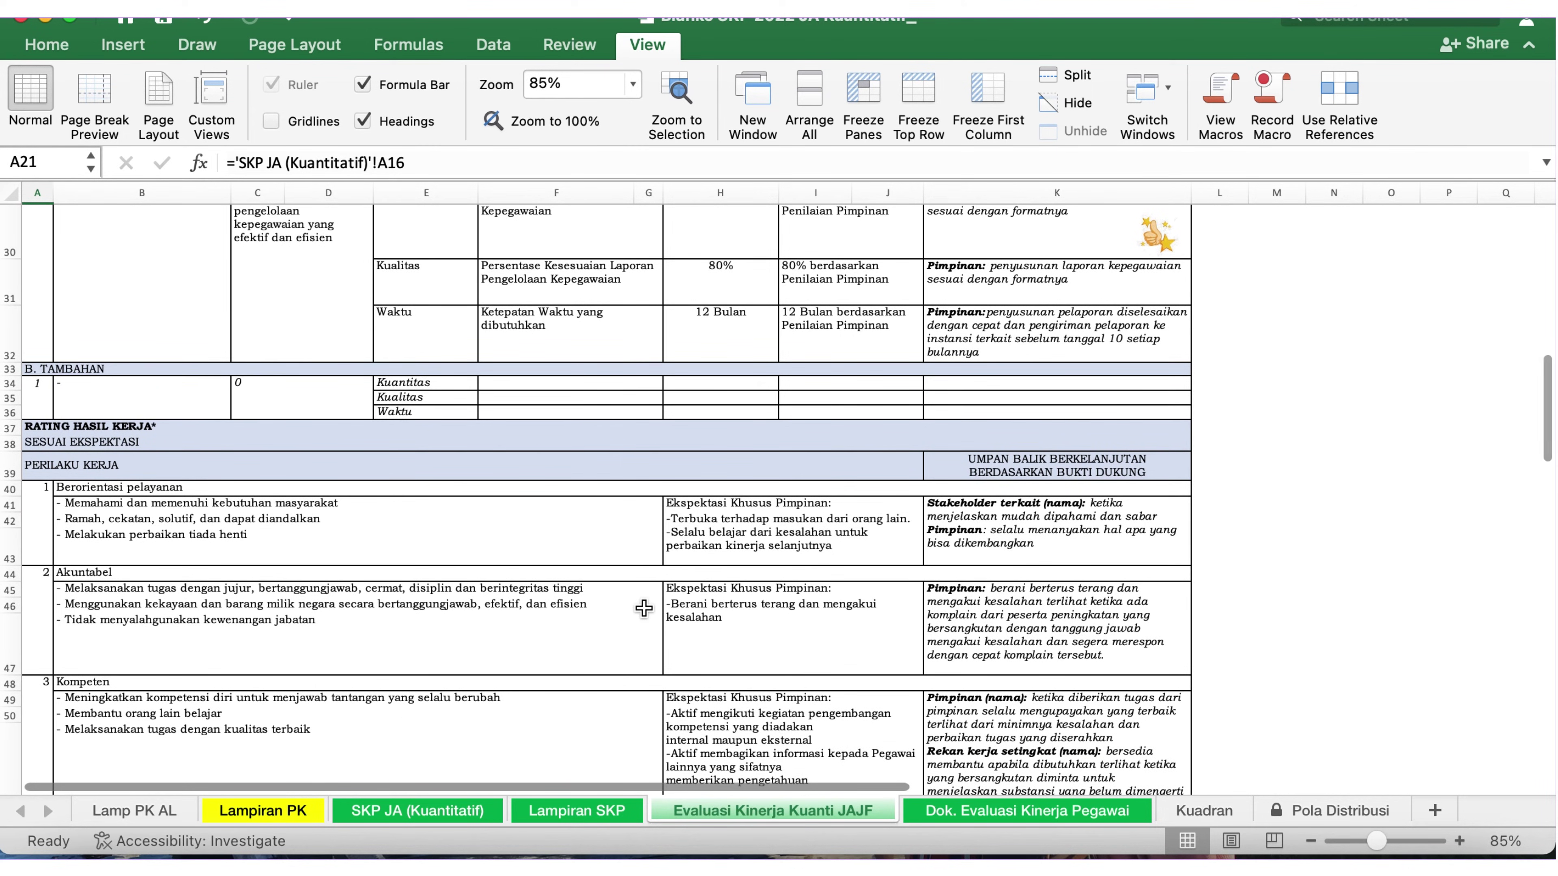
scroll(644, 608, down, 2)
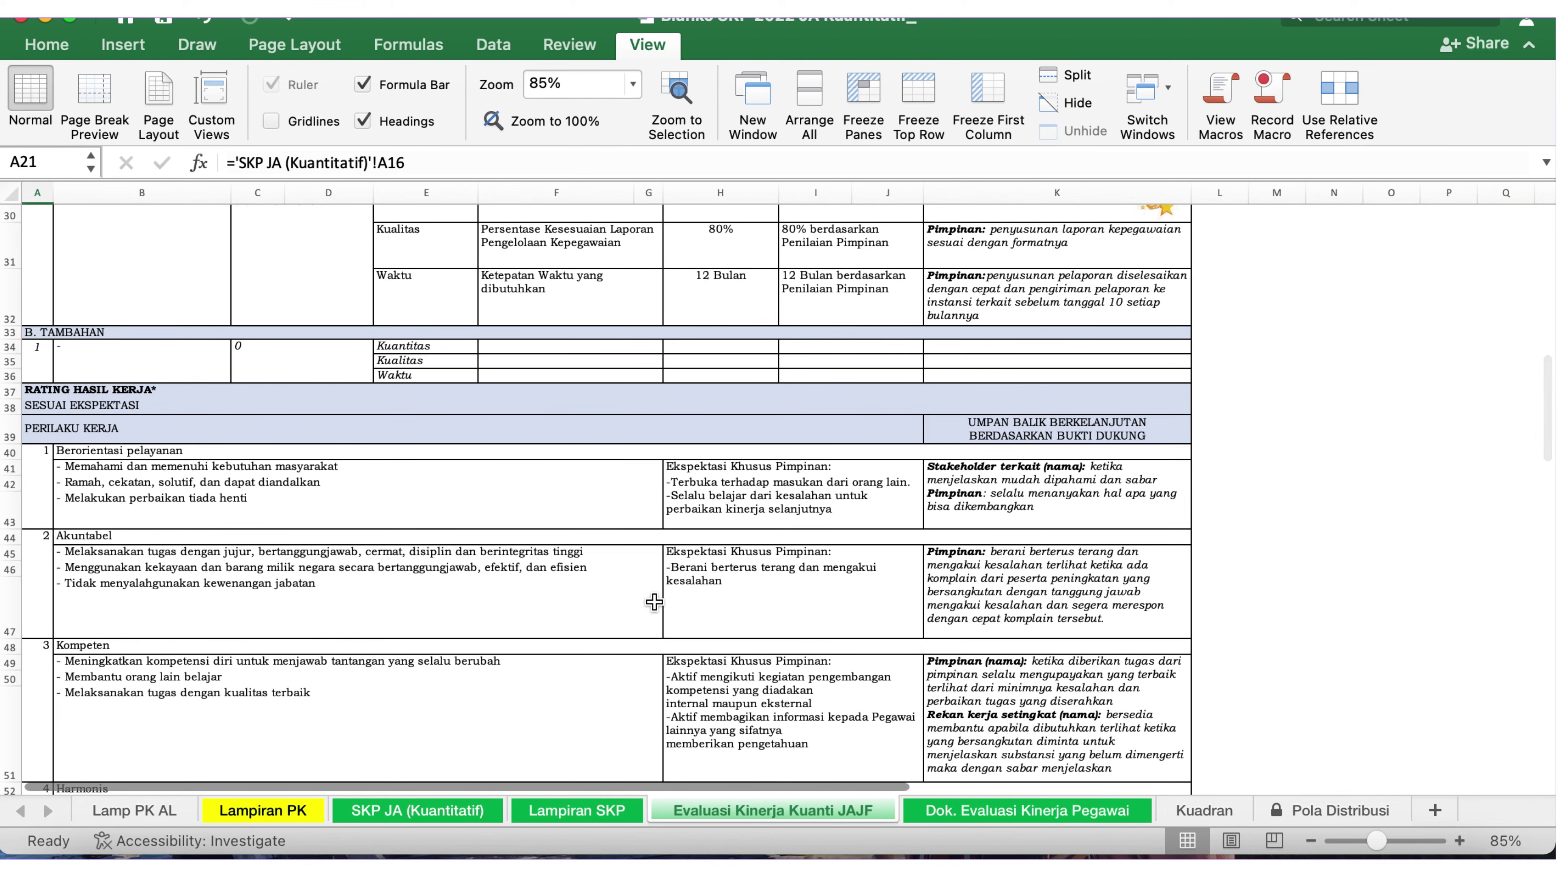
scroll(655, 603, down, 1)
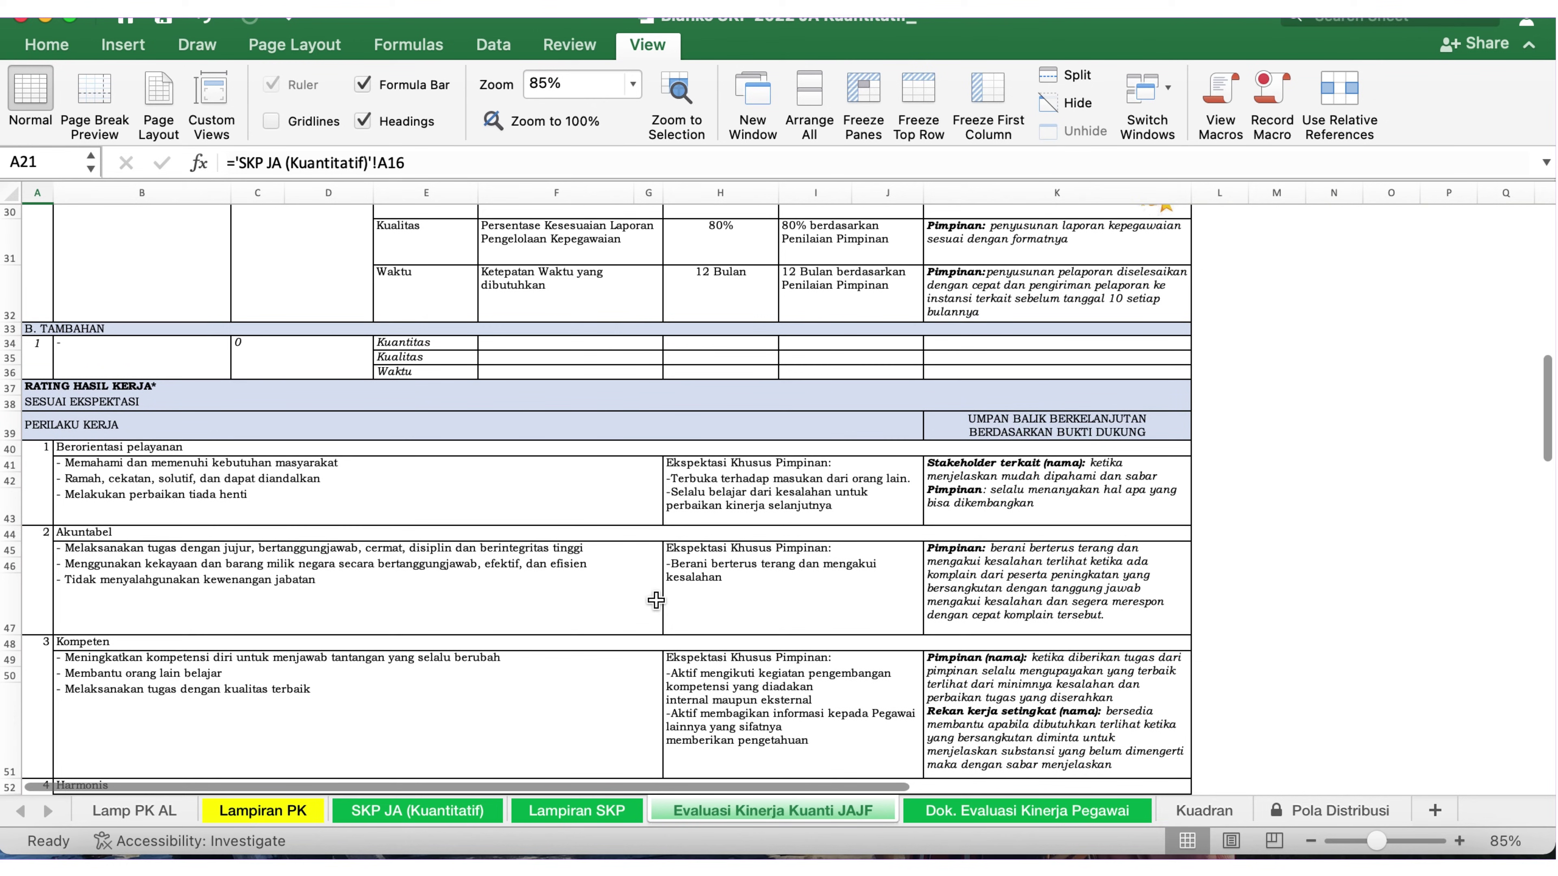
scroll(657, 601, down, 2)
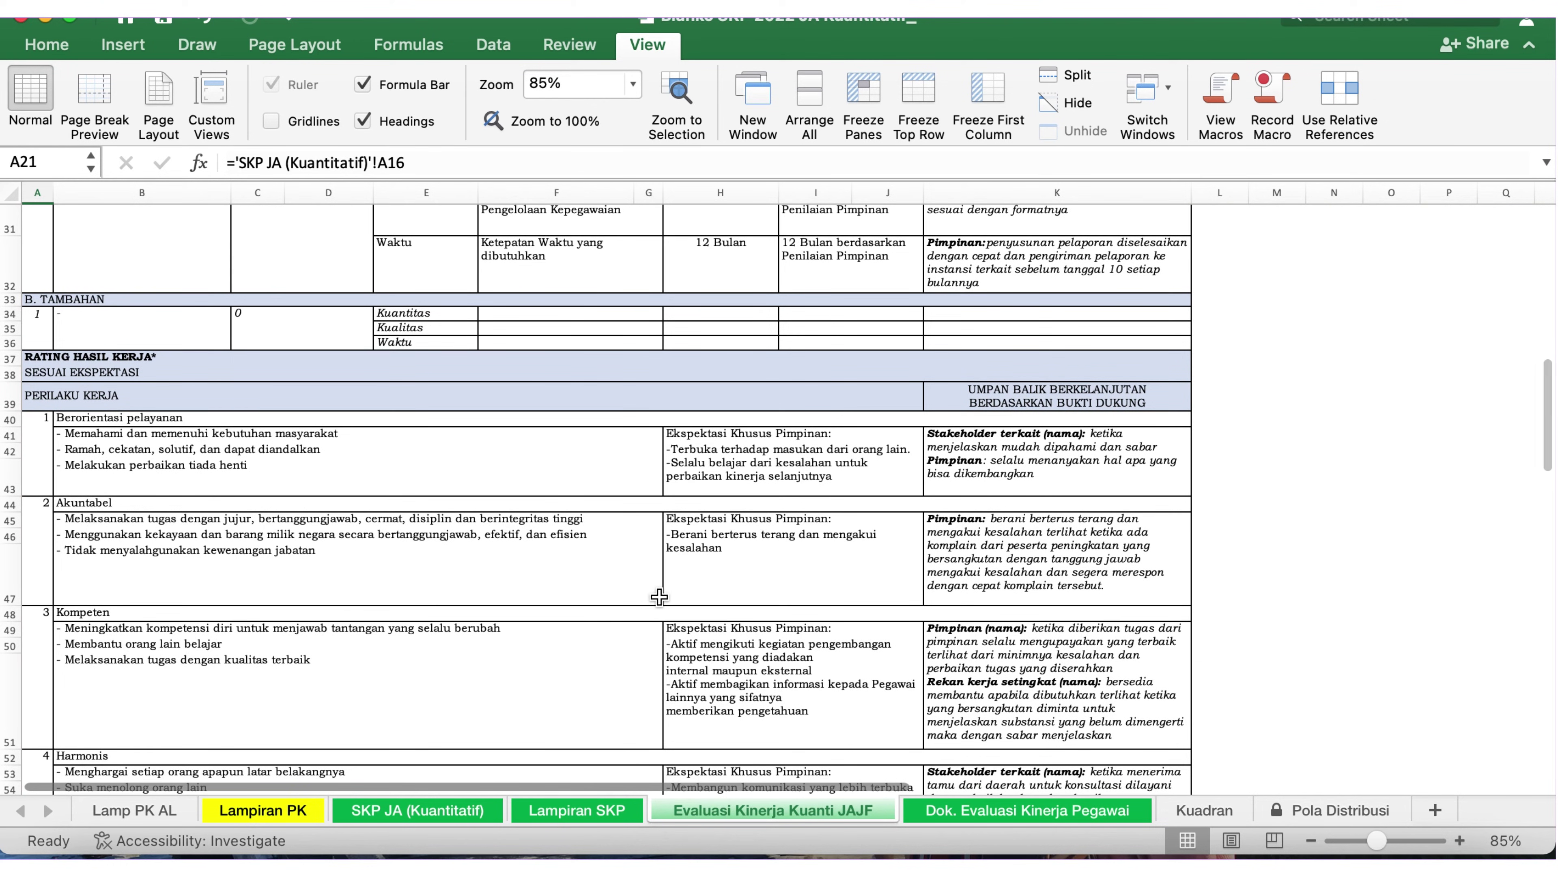
scroll(659, 597, down, 3)
scroll(659, 597, down, 1)
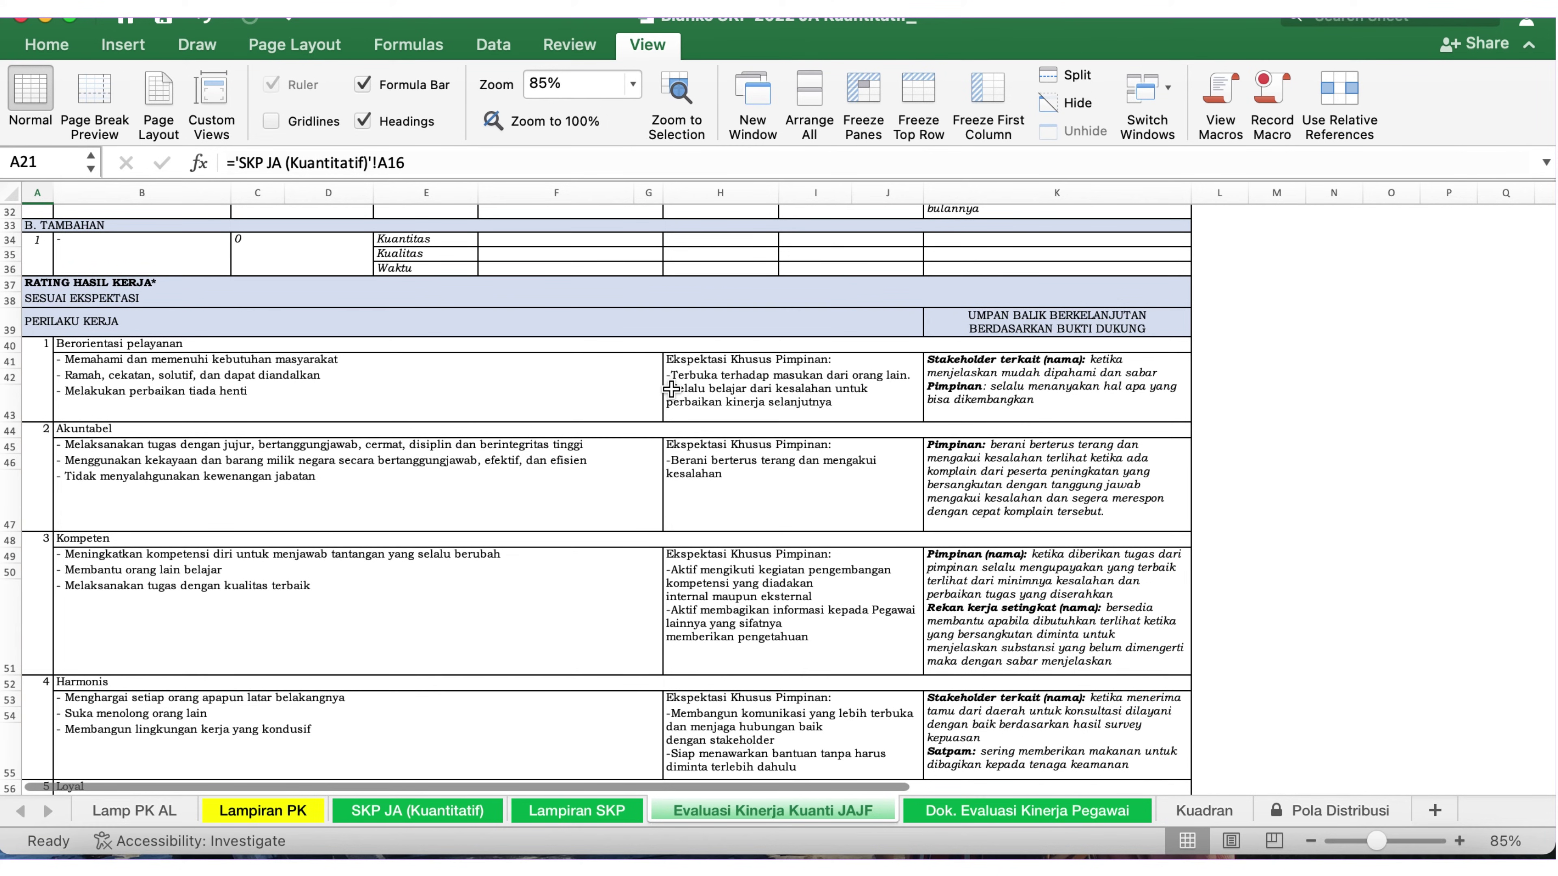
Fill the "Ekspektasi Khusus Pimpinan:" cells H41, H45, H49 and H53 with light green, and look through the rest of the sheet.
click(758, 357)
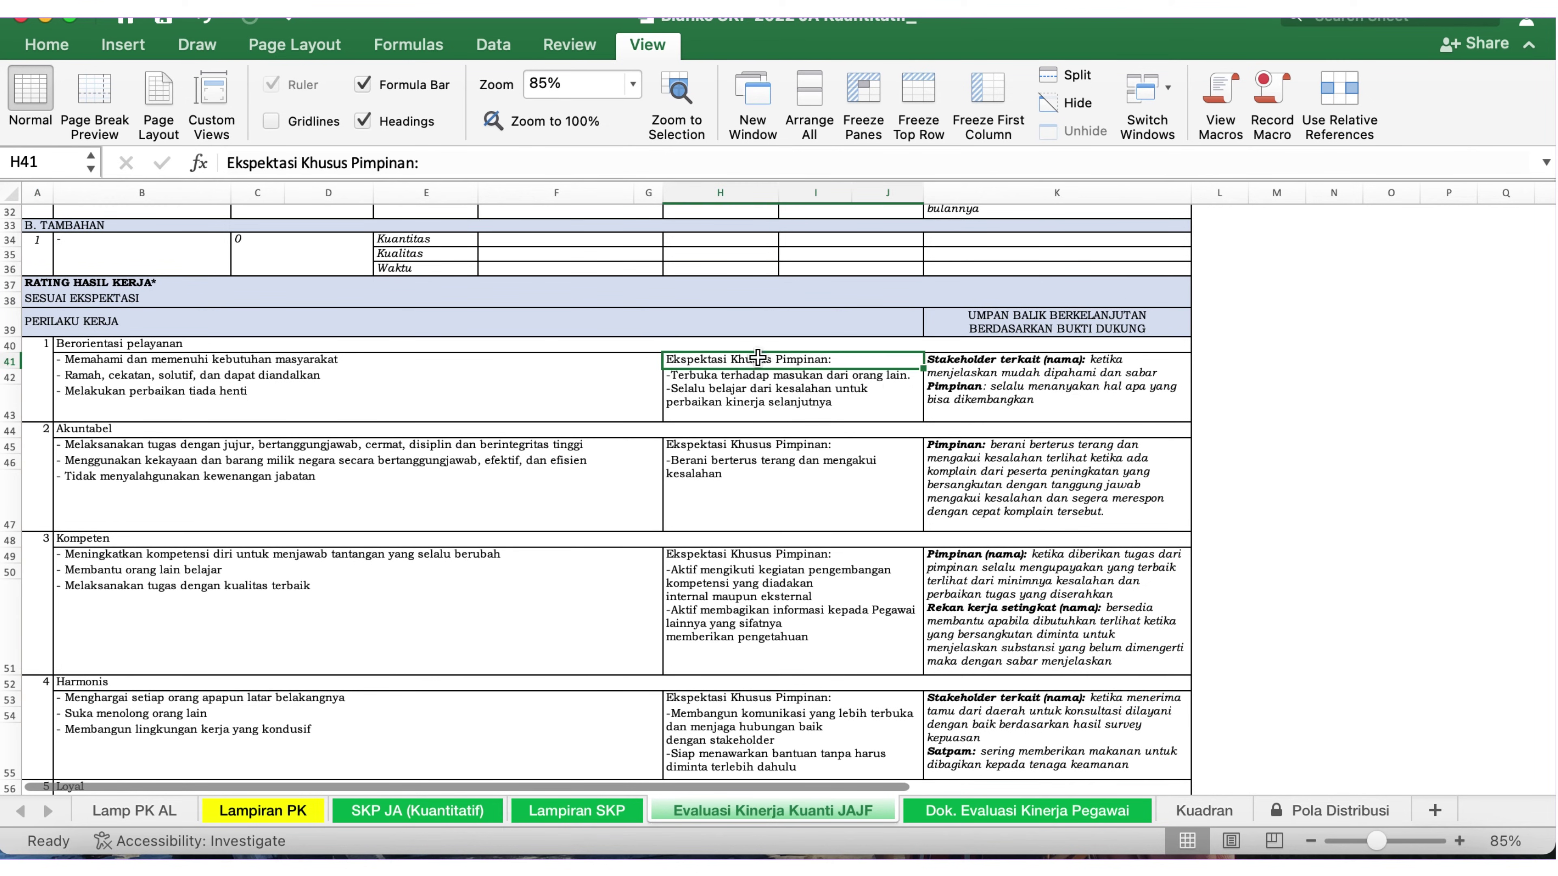
click(49, 54)
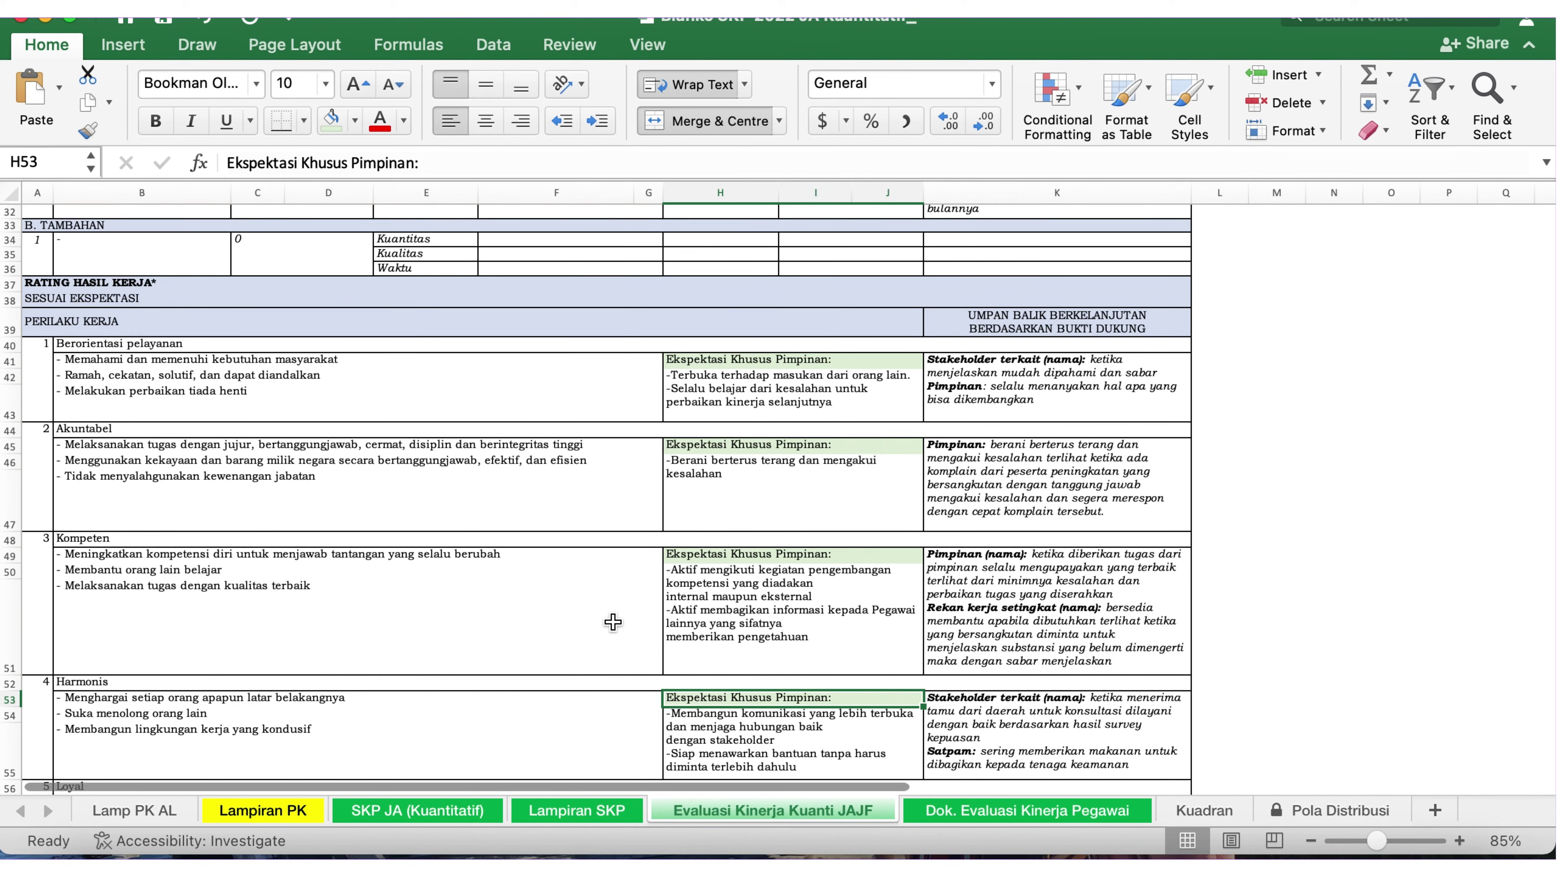
scroll(963, 567, down, 10)
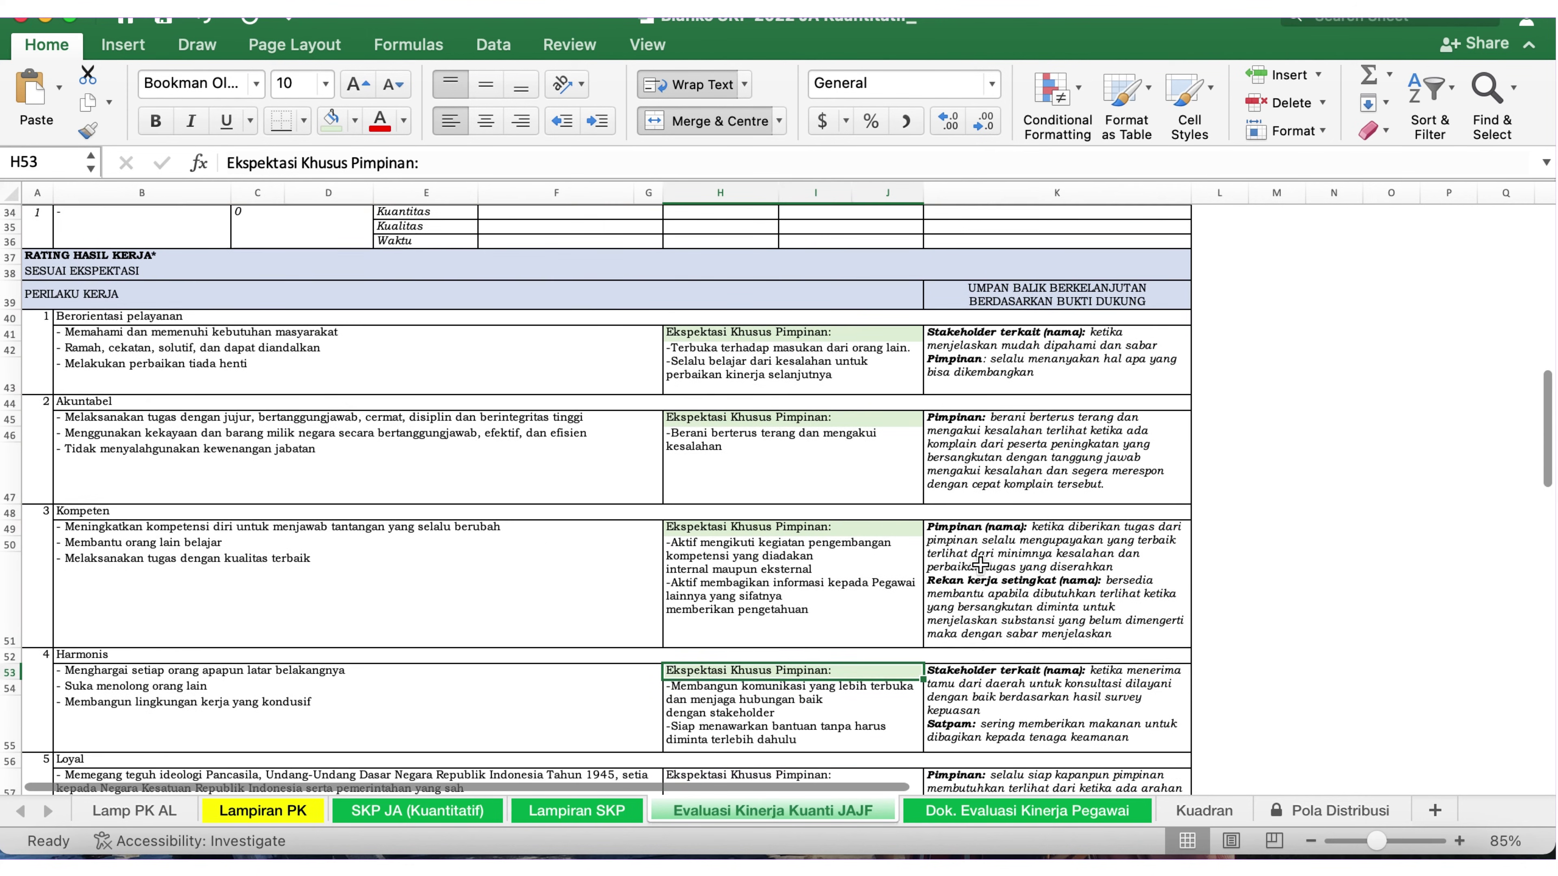
scroll(935, 561, down, 5)
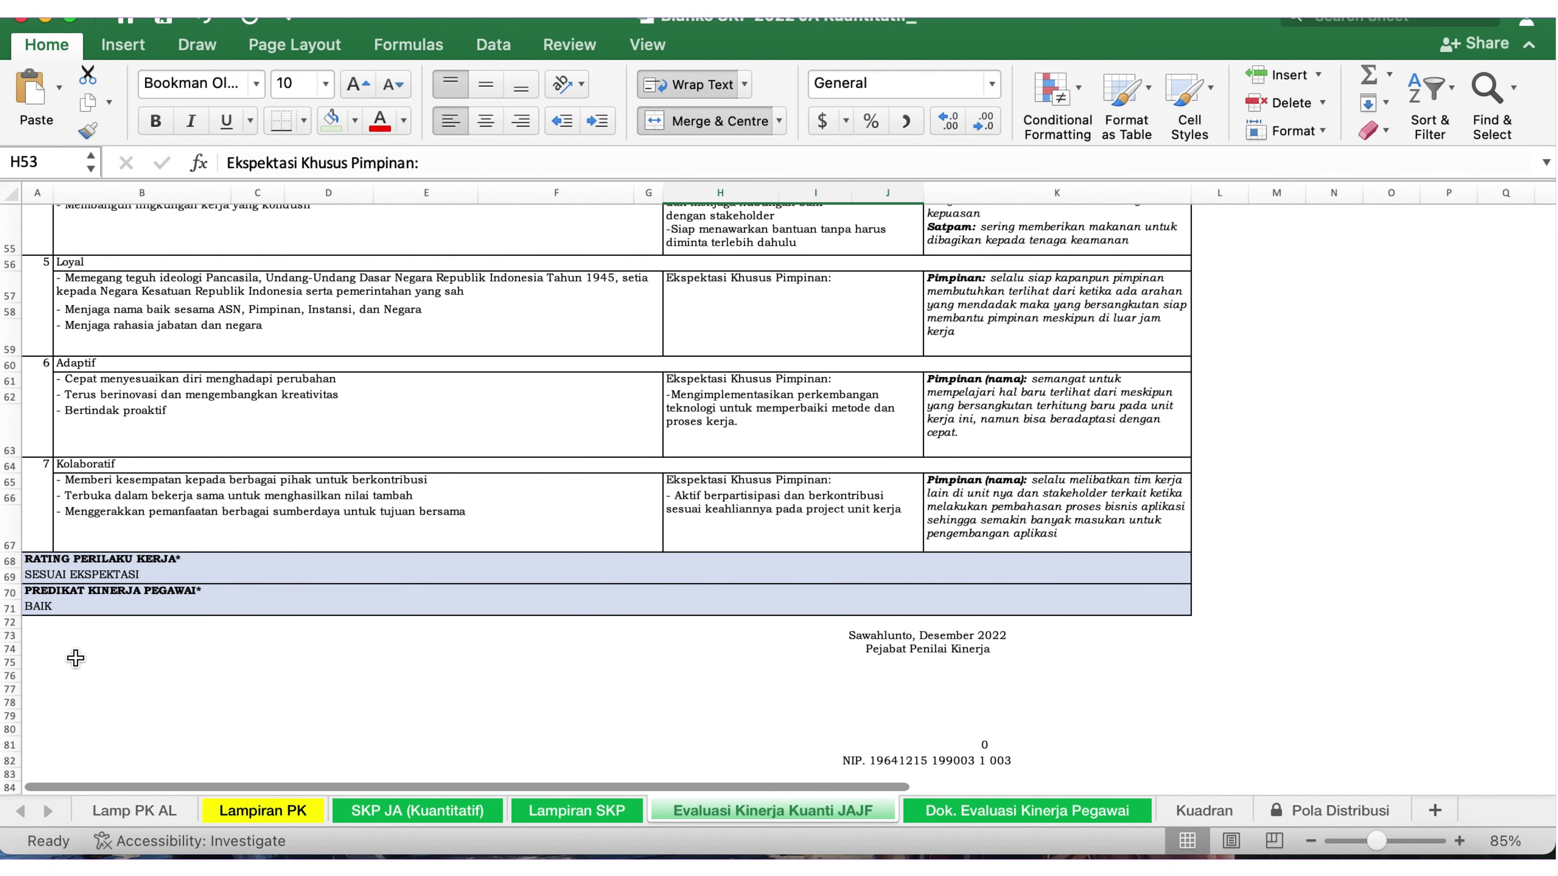
Open the Dok. Evaluasi Kinerja Pegawai sheet and review it from the title and employee details through Evaluasi Kinerja, Catatan/Rekomendasi and the signature blocks.
click(968, 813)
scroll(504, 563, down, 3)
scroll(598, 540, up, 10)
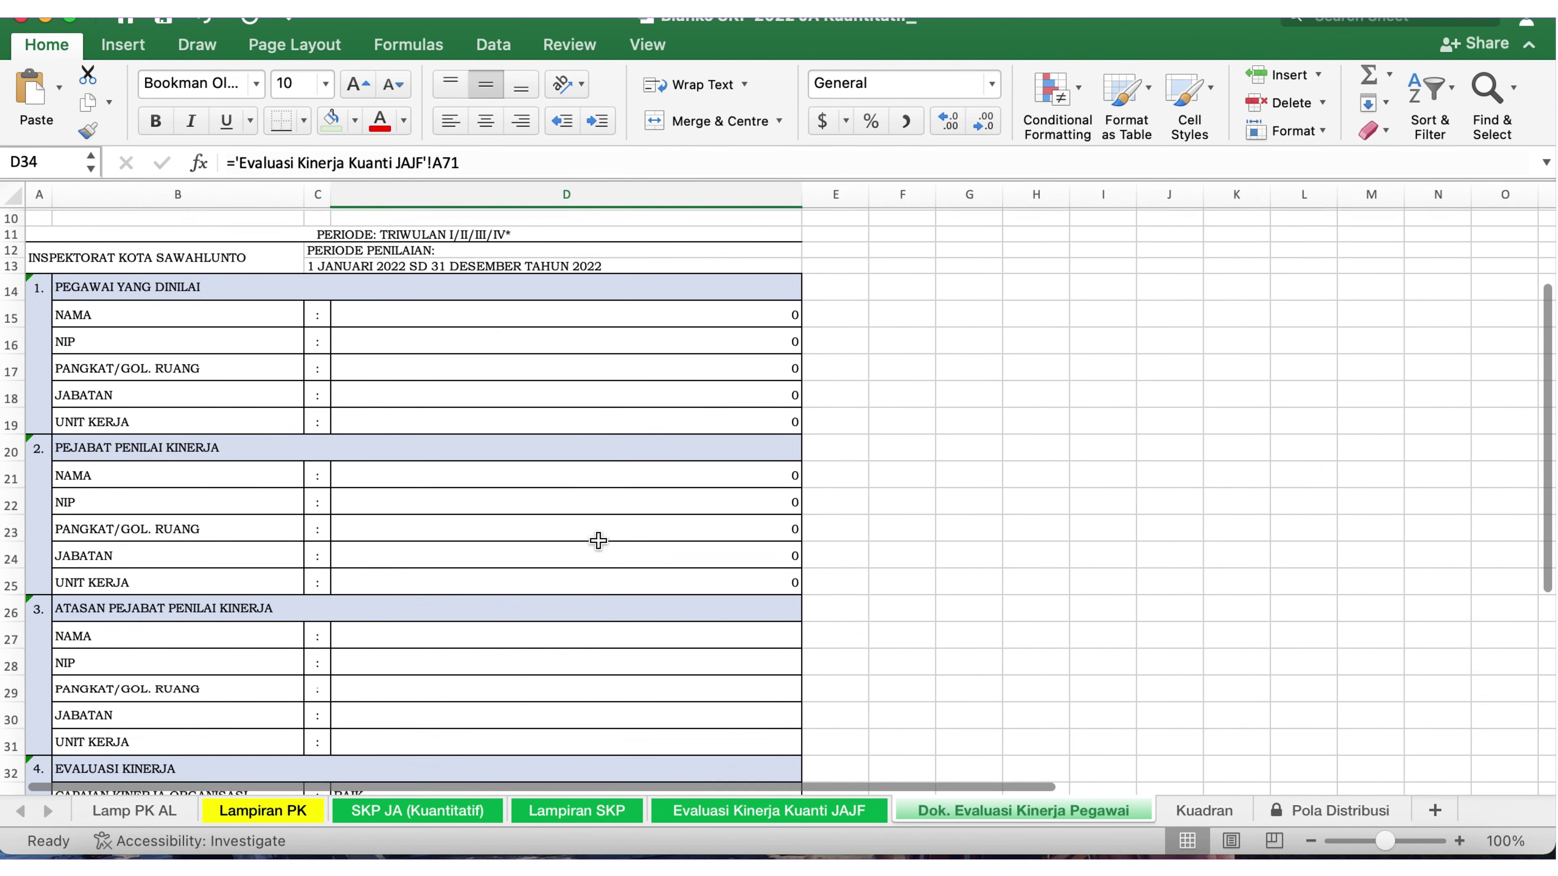
scroll(597, 540, up, 3)
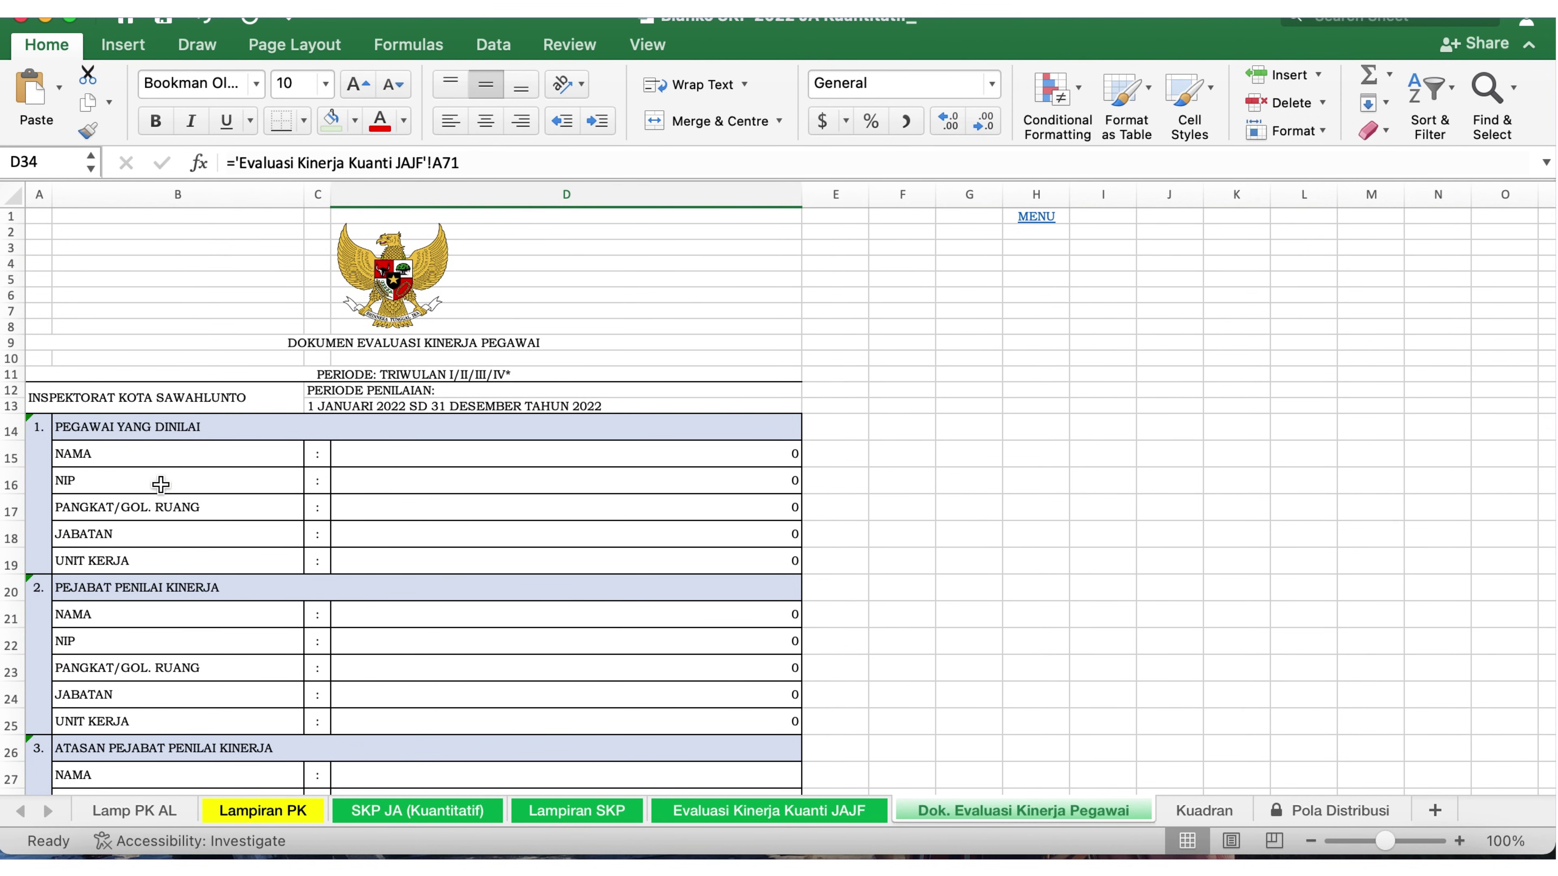
scroll(355, 476, down, 1)
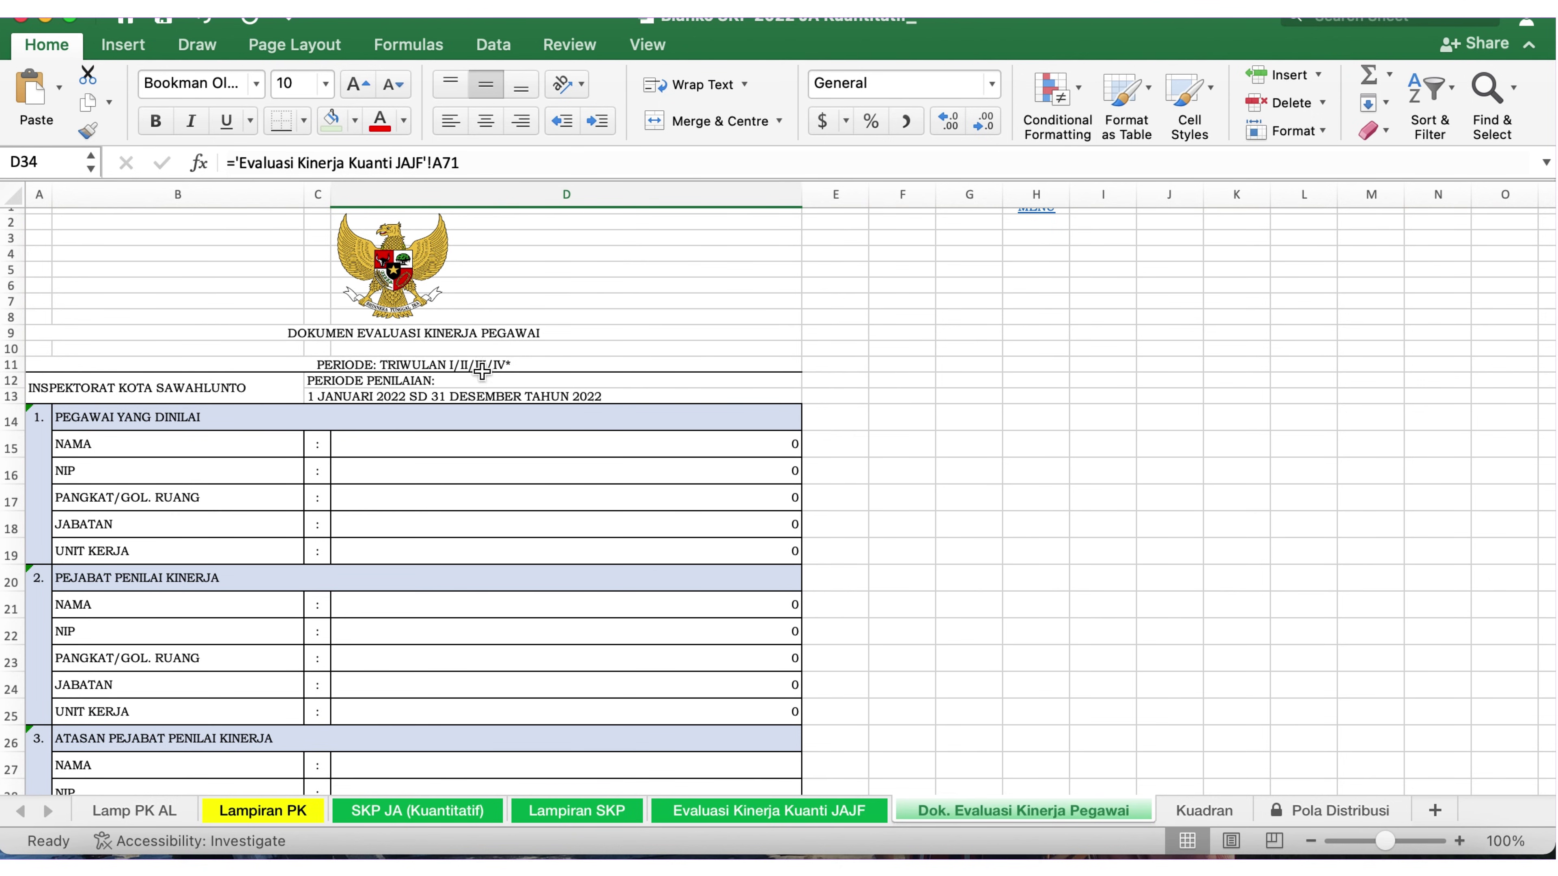
scroll(549, 425, down, 5)
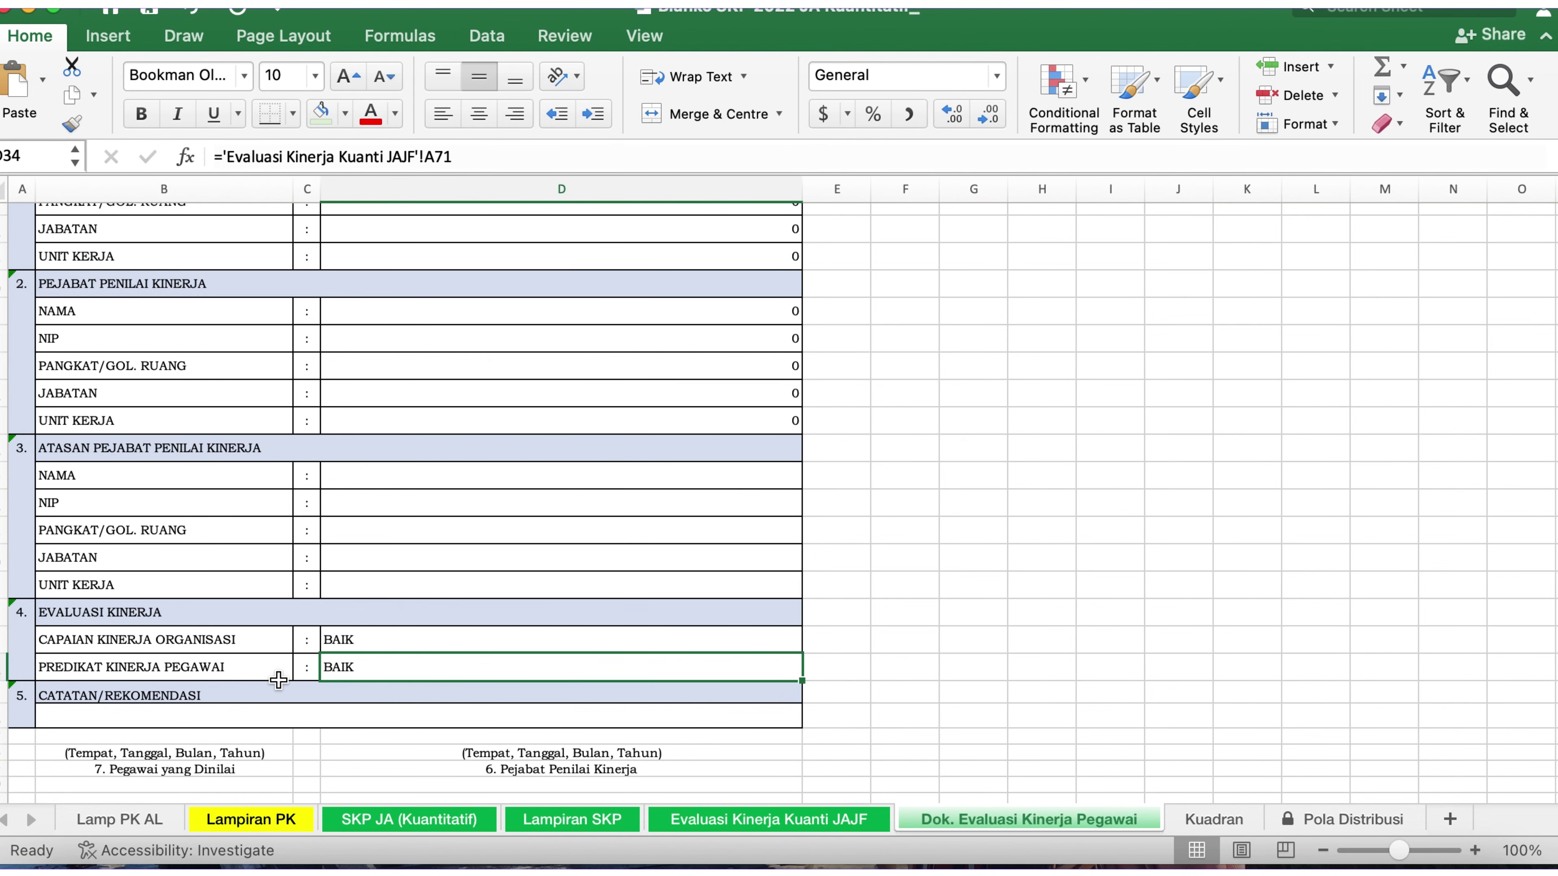
scroll(379, 710, down, 5)
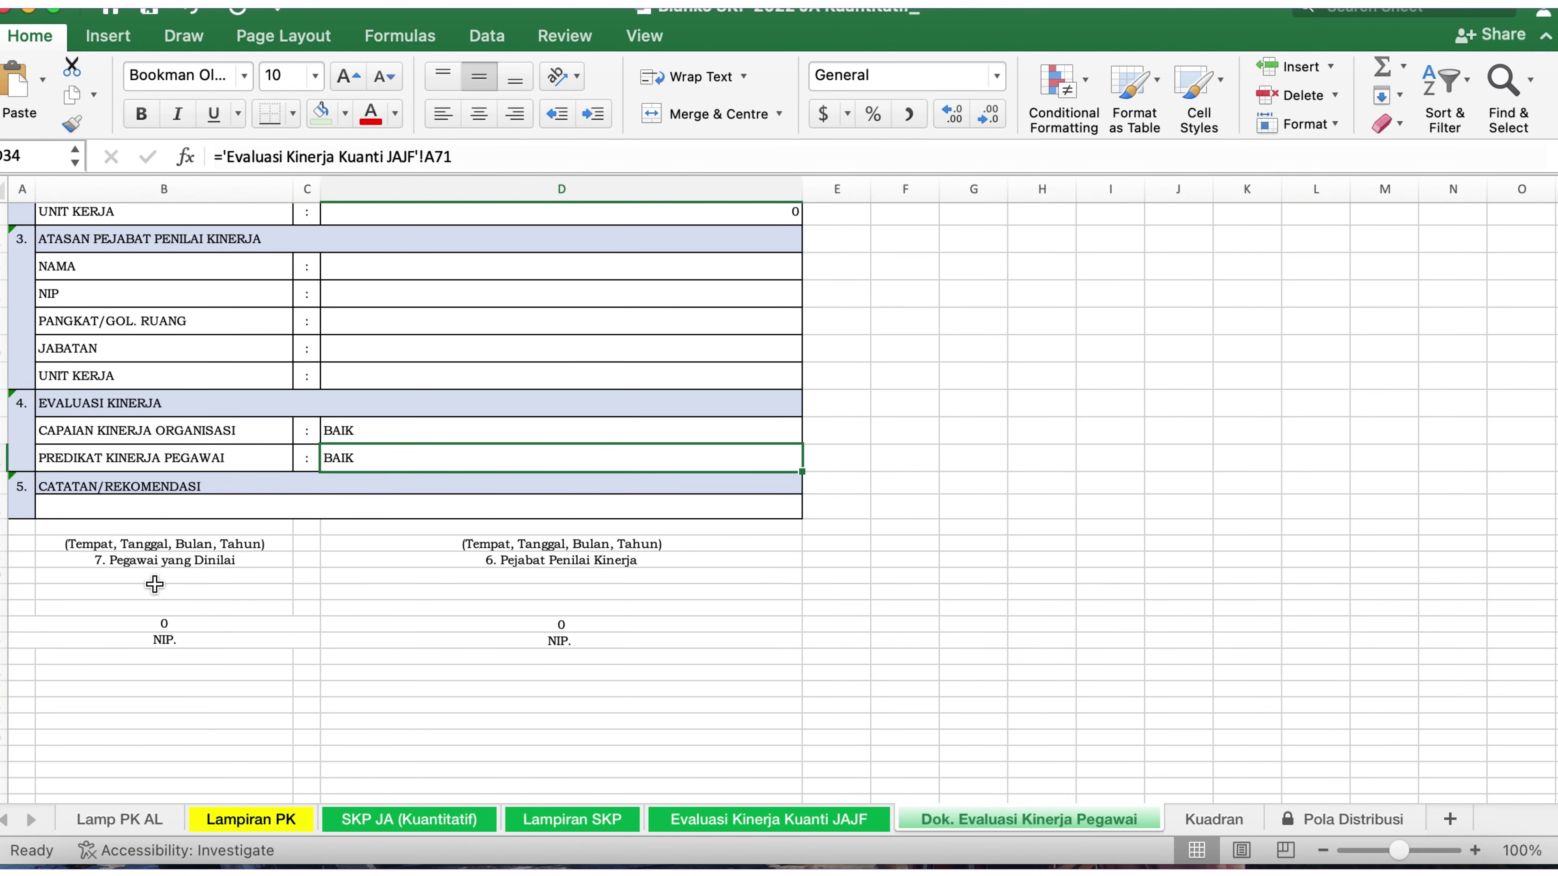
scroll(686, 531, down, 1)
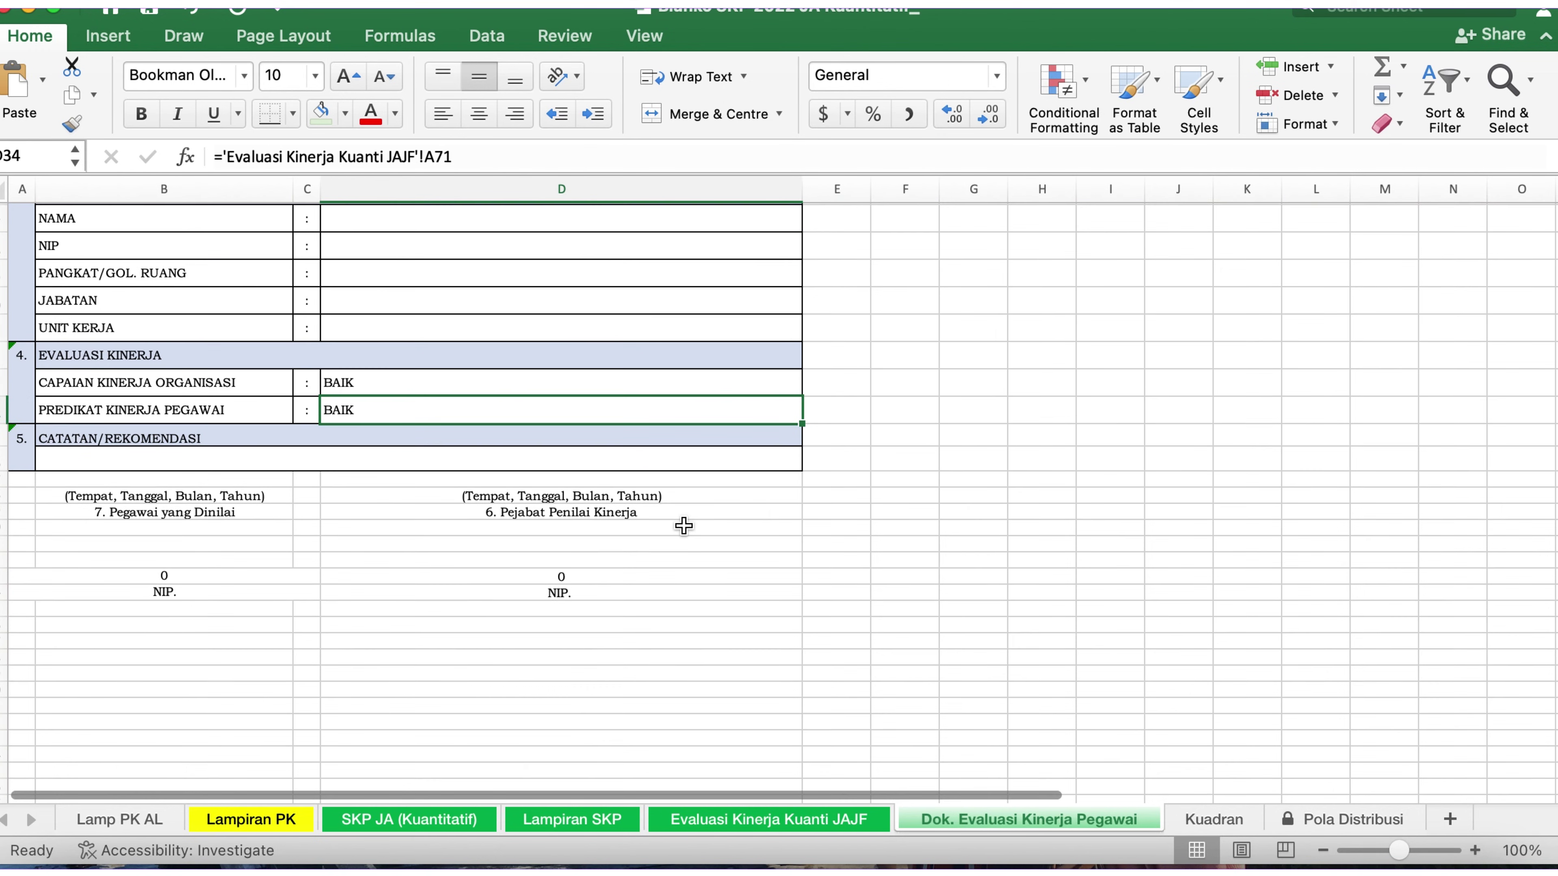